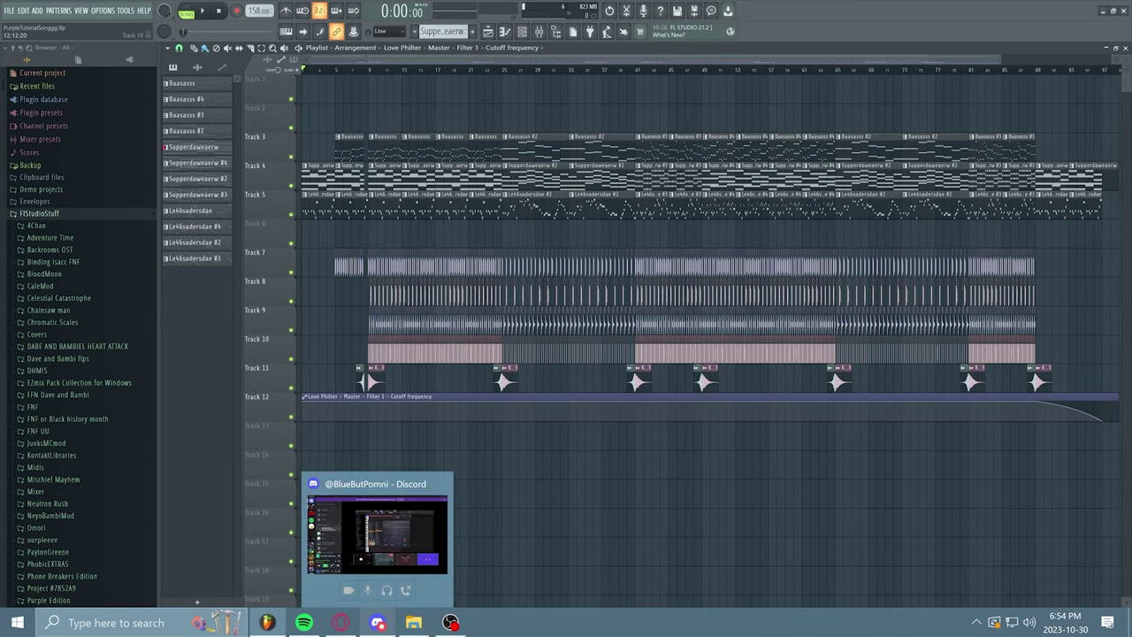
left_click(378, 621)
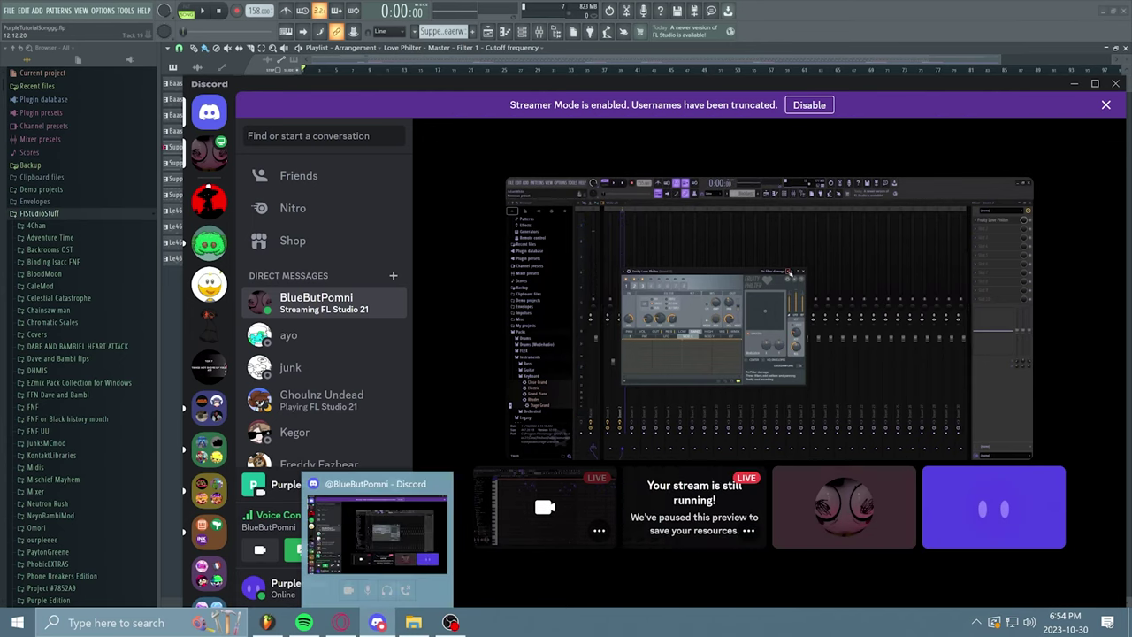
left_click(377, 622)
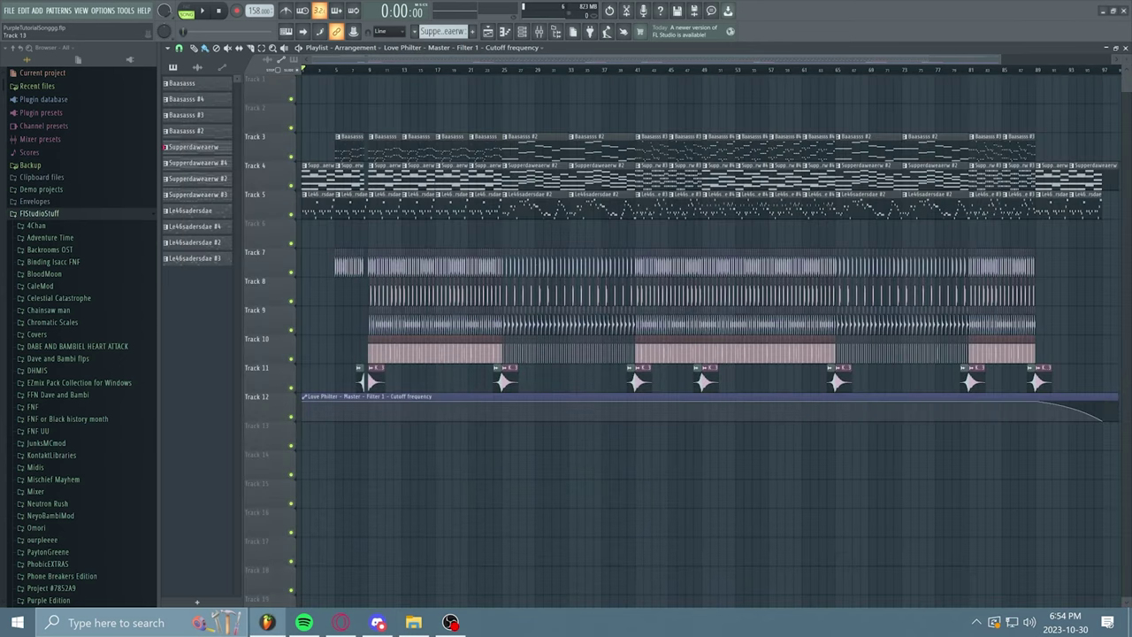
Create a new pattern named Vocals
key("F4")
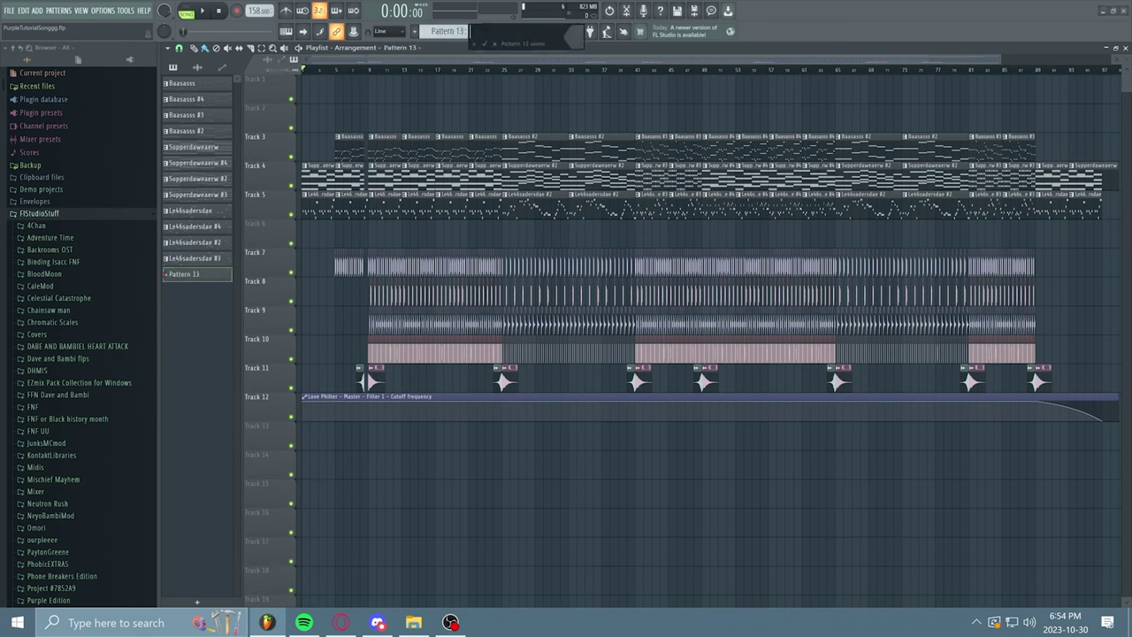
type("Vocals")
key("Return")
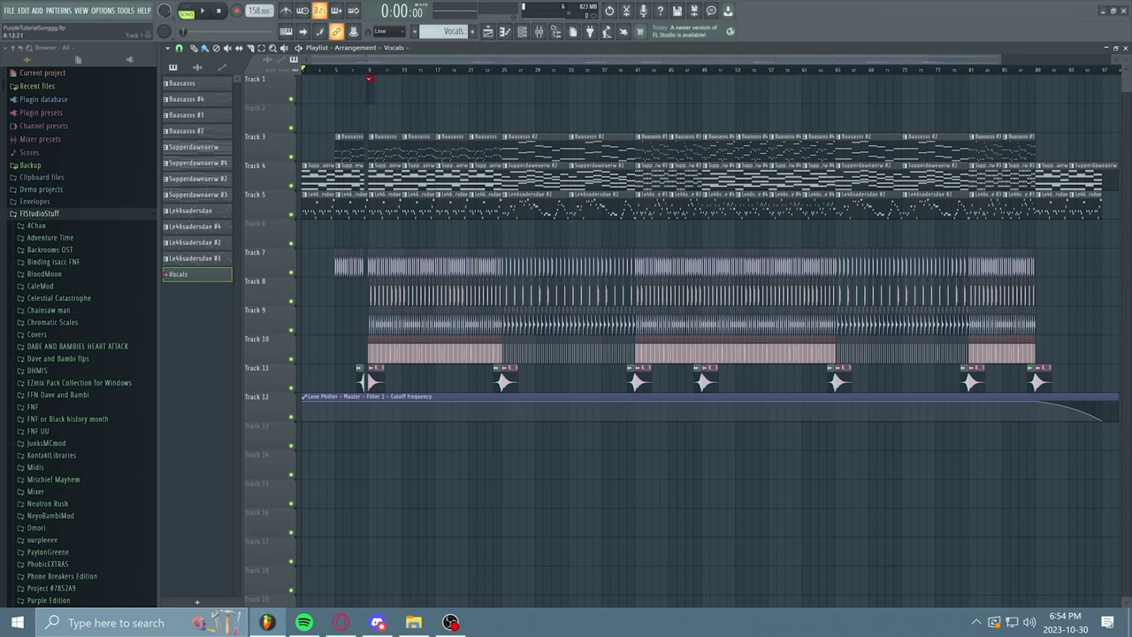
Place the Vocals pattern on Track 1 at bar 9 and stretch the clip to the end of the arrangement
left_click(370, 78)
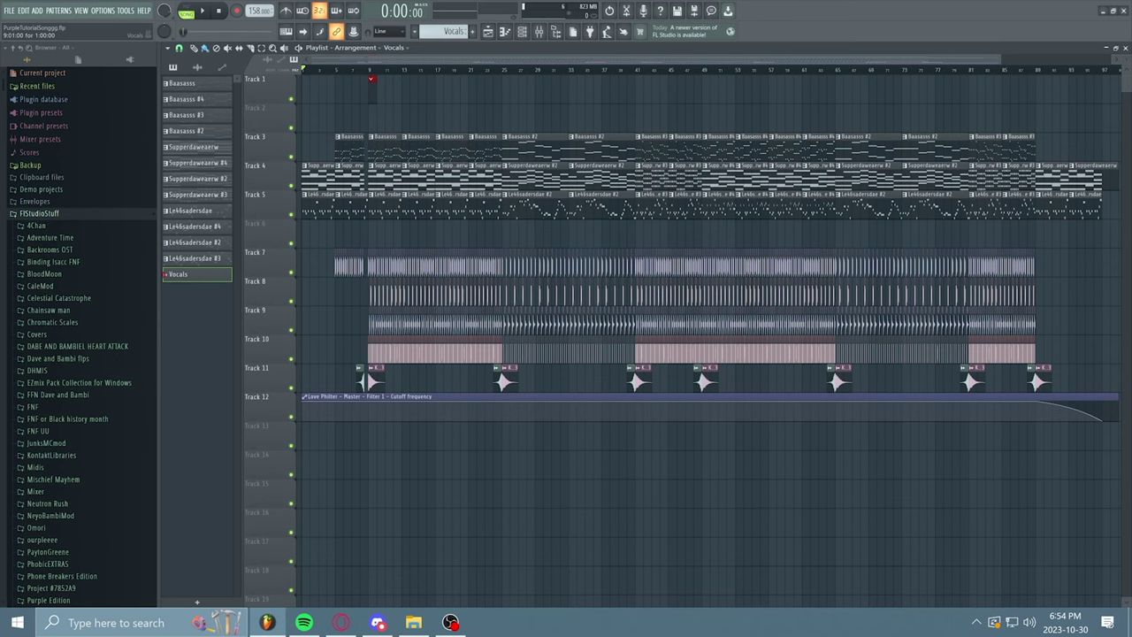
left_click_drag(371, 79, 1090, 81)
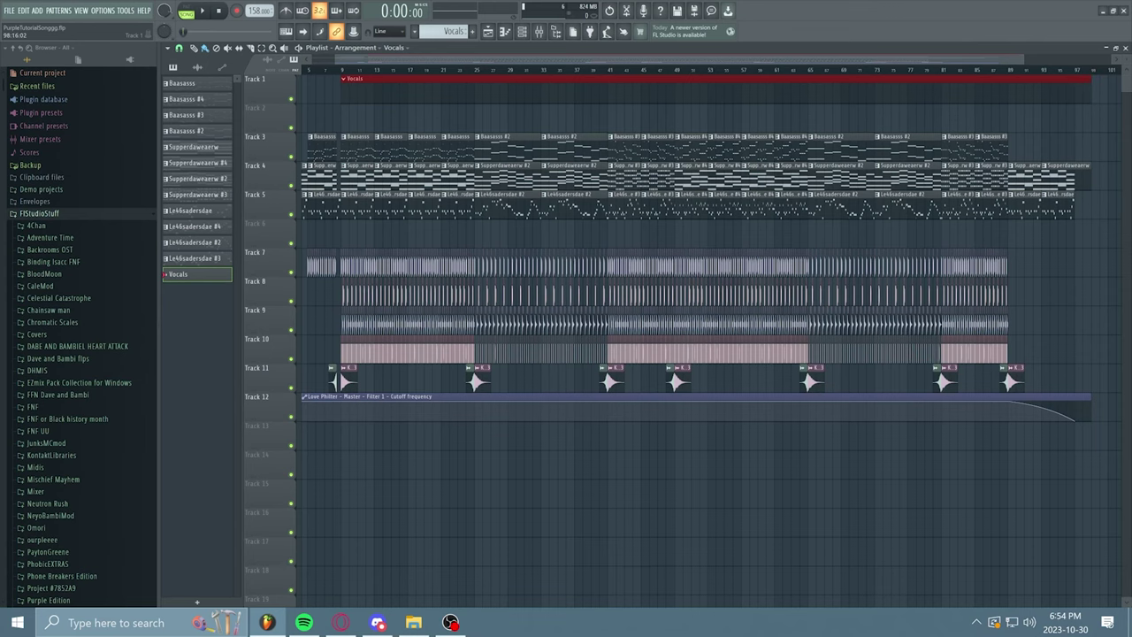
left_click(193, 47)
scroll(337, 186, "left", 1)
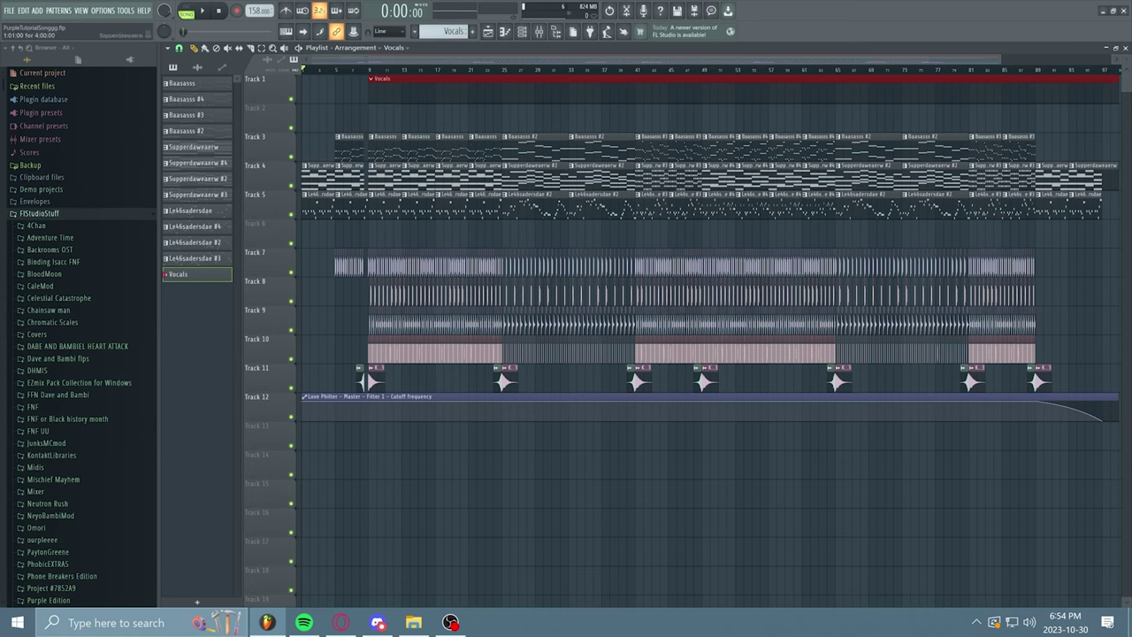
left_click(318, 179)
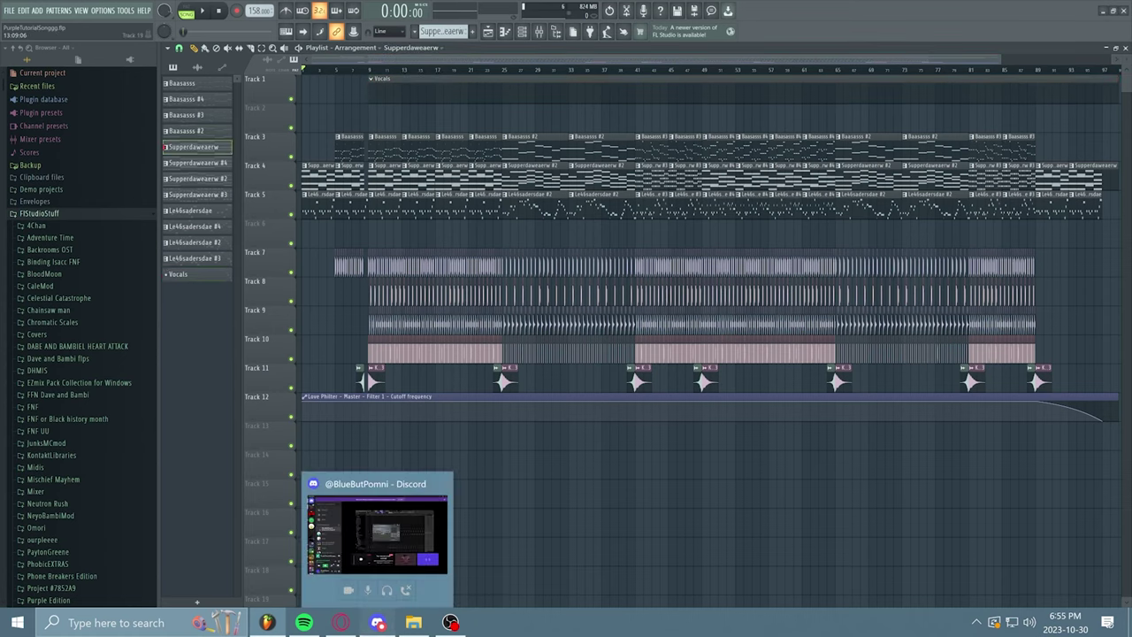
Switch to Discord, unmute the watched stream to listen to it, mute it again, and return to FL Studio
left_click(378, 622)
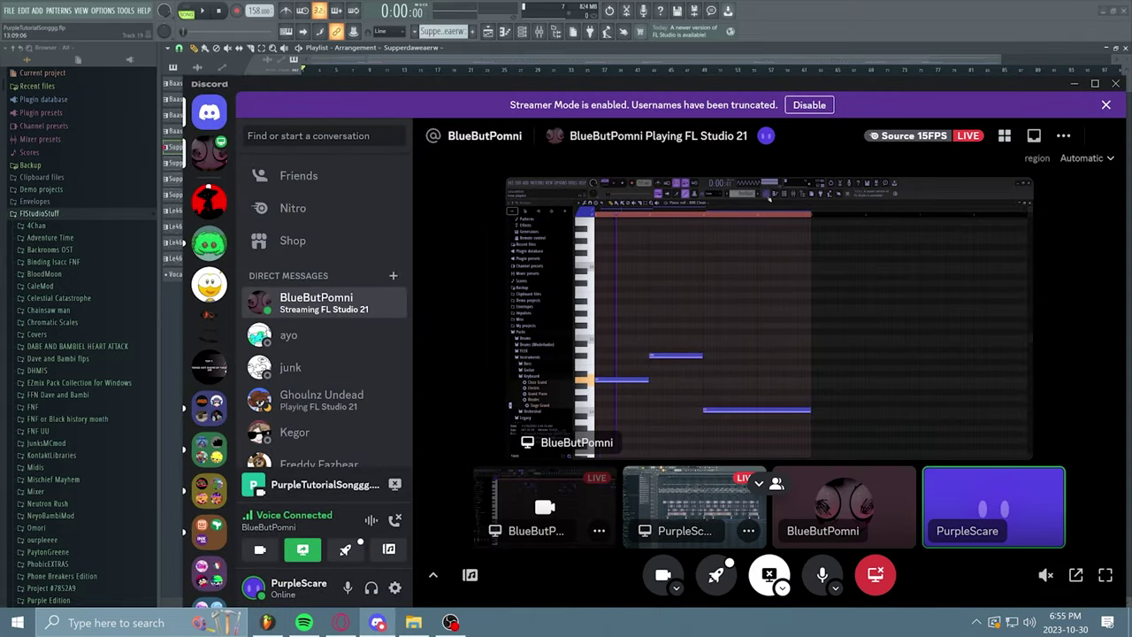
left_click(749, 530)
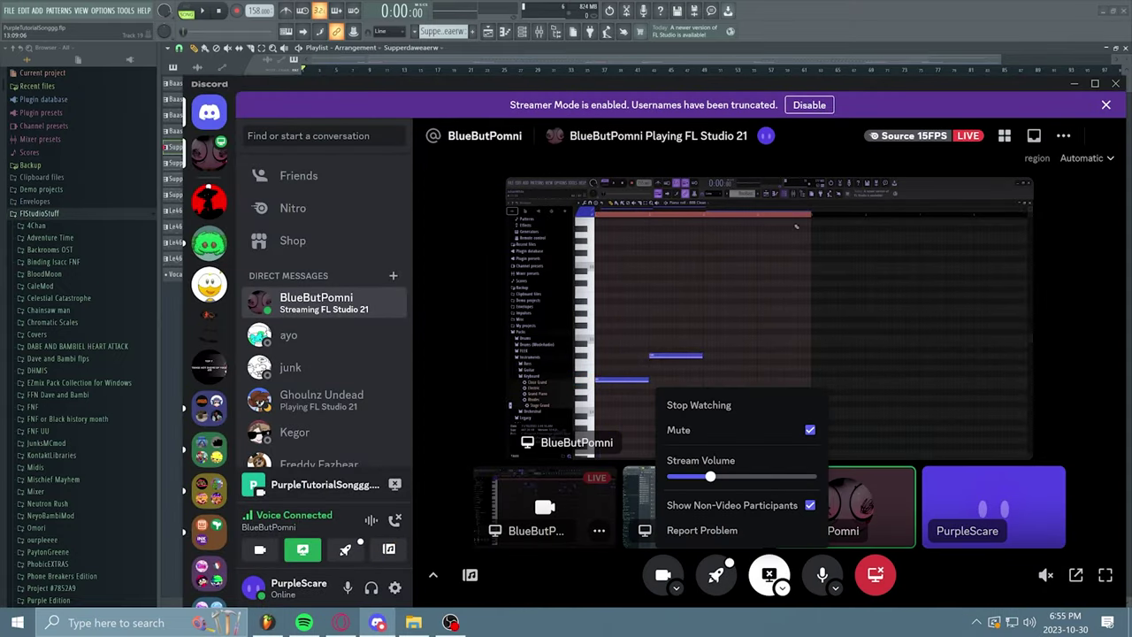
left_click(741, 430)
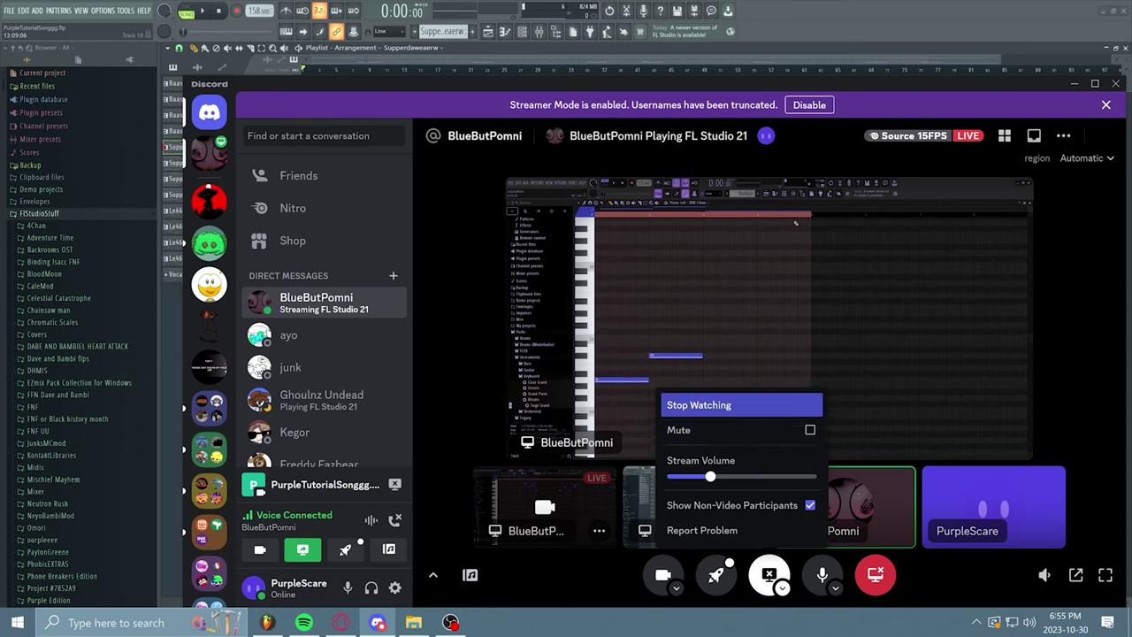
left_click(741, 353)
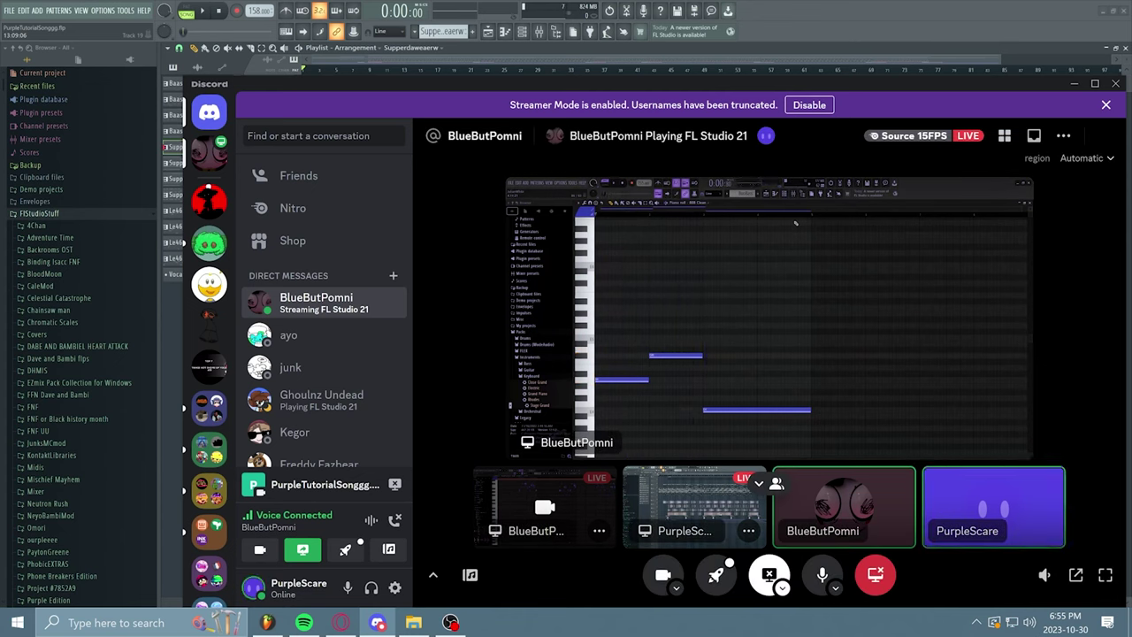
right_click(837, 371)
left_click(884, 406)
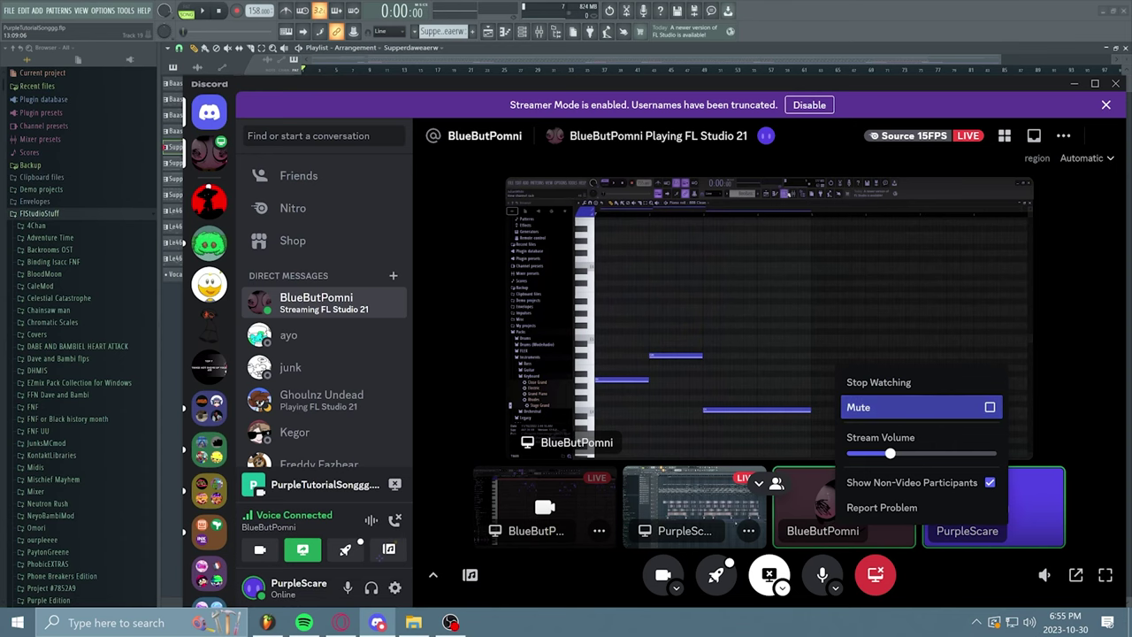
left_click(1128, 383)
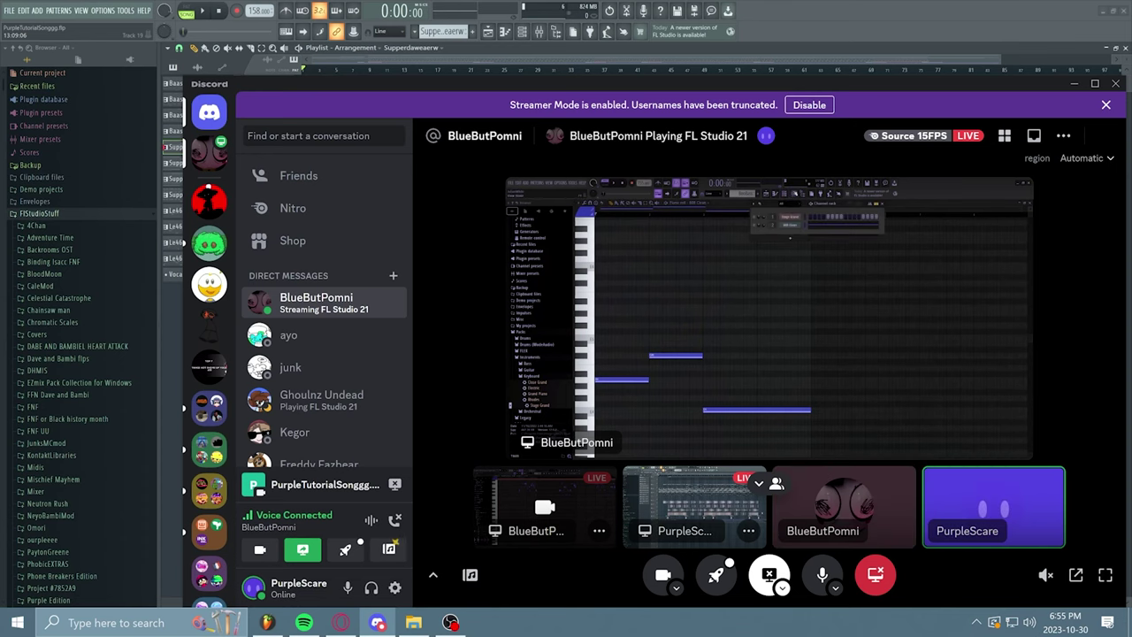
left_click(1074, 83)
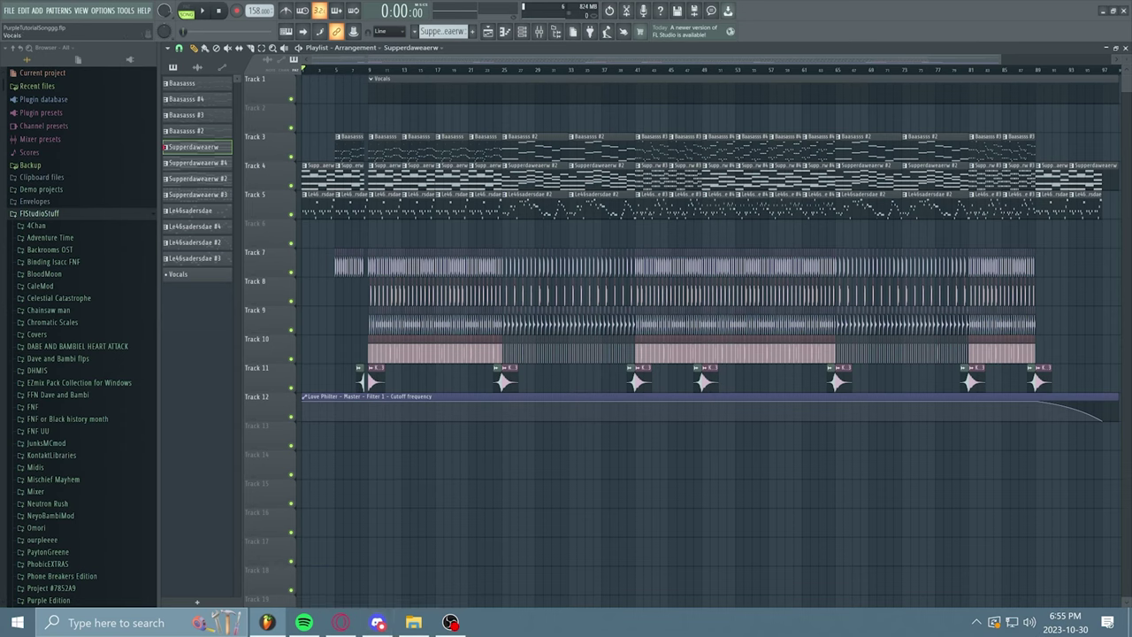
Move the Vocals pattern to the first place in the pattern list and make Baasasss the active pattern
left_click(197, 275)
left_click_drag(197, 274, 197, 83)
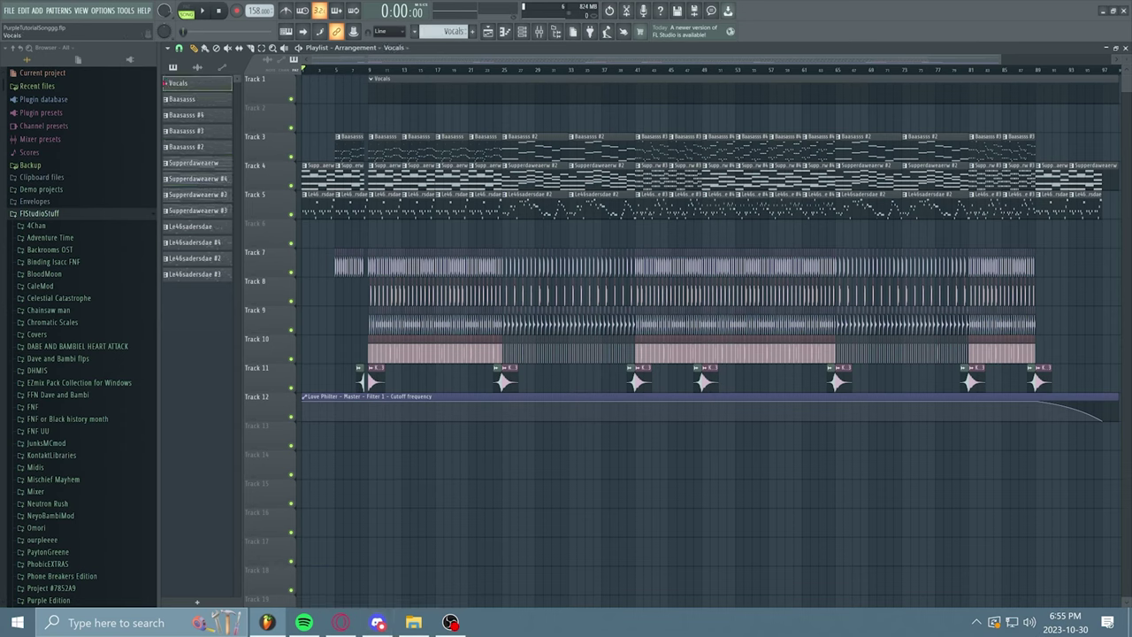
left_click(420, 147)
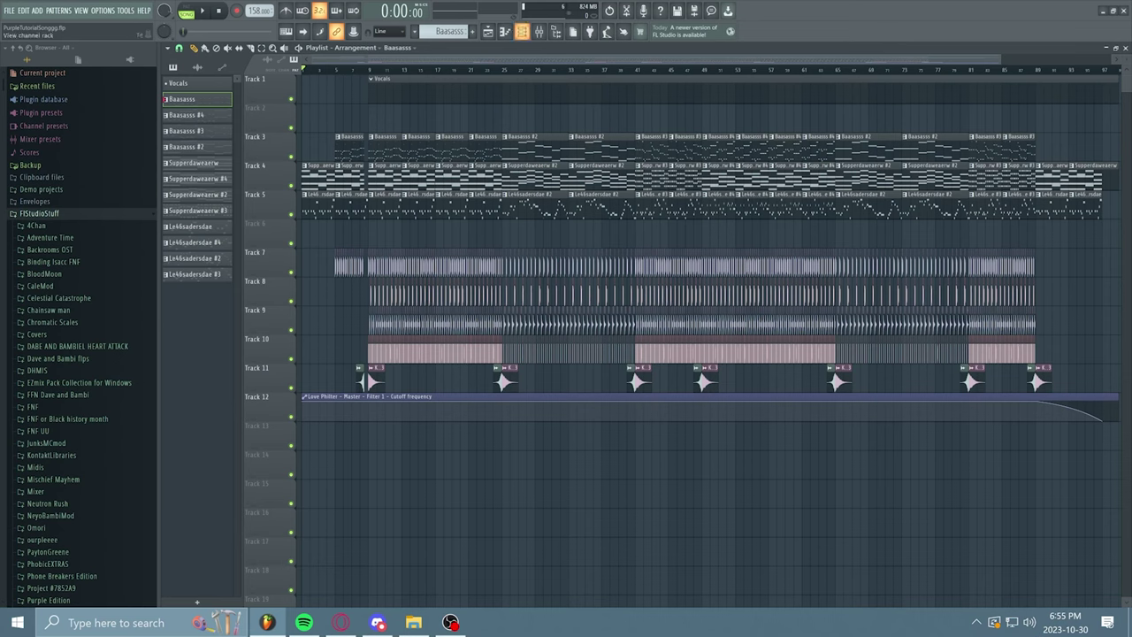
Create a channel rack filter group named Voices and add a Slicex channel to it
left_click(522, 31)
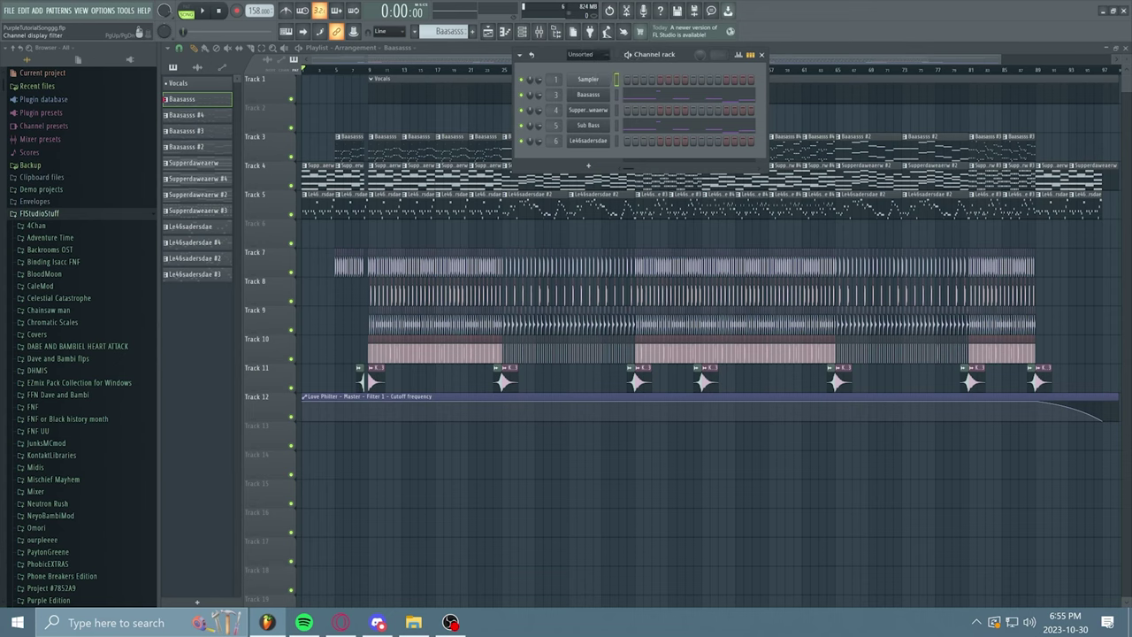
type("Voices")
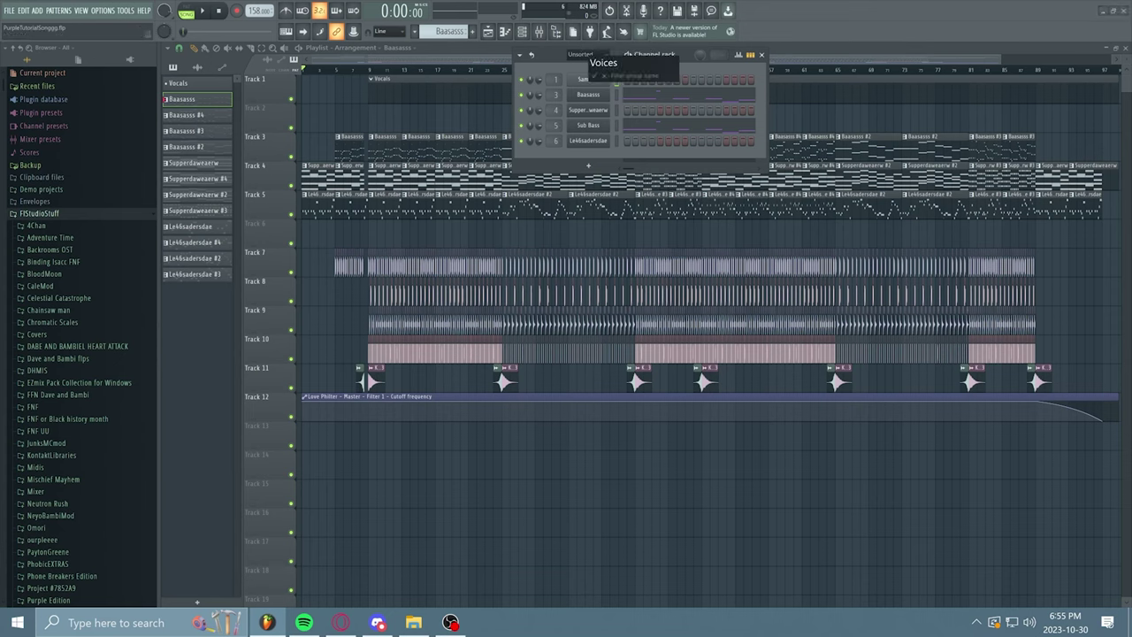
key("Return")
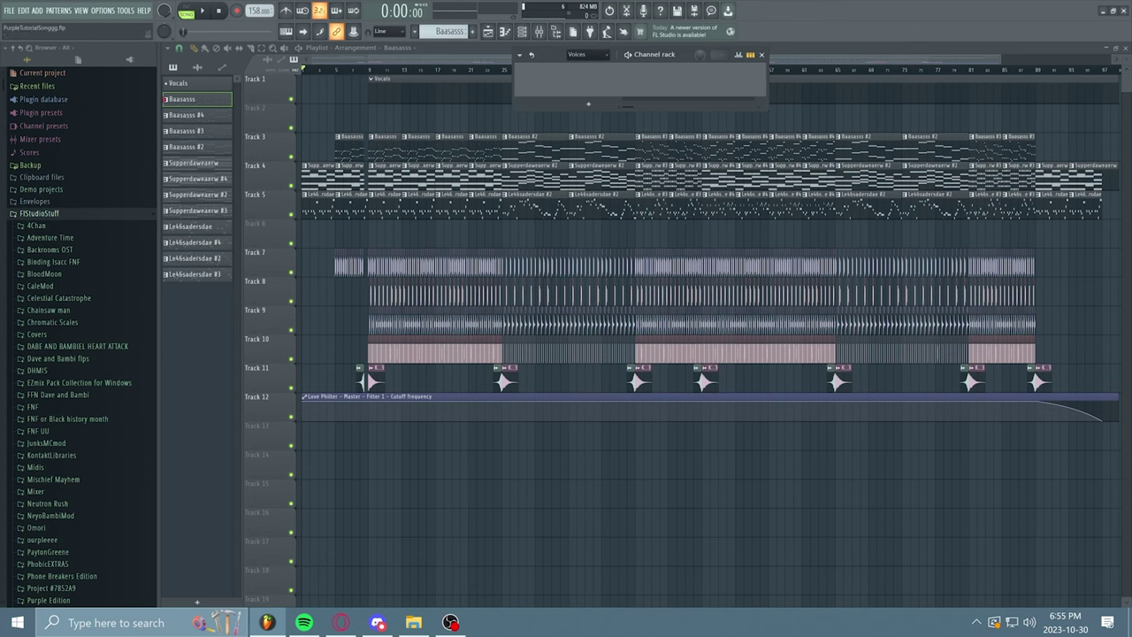
left_click(588, 103)
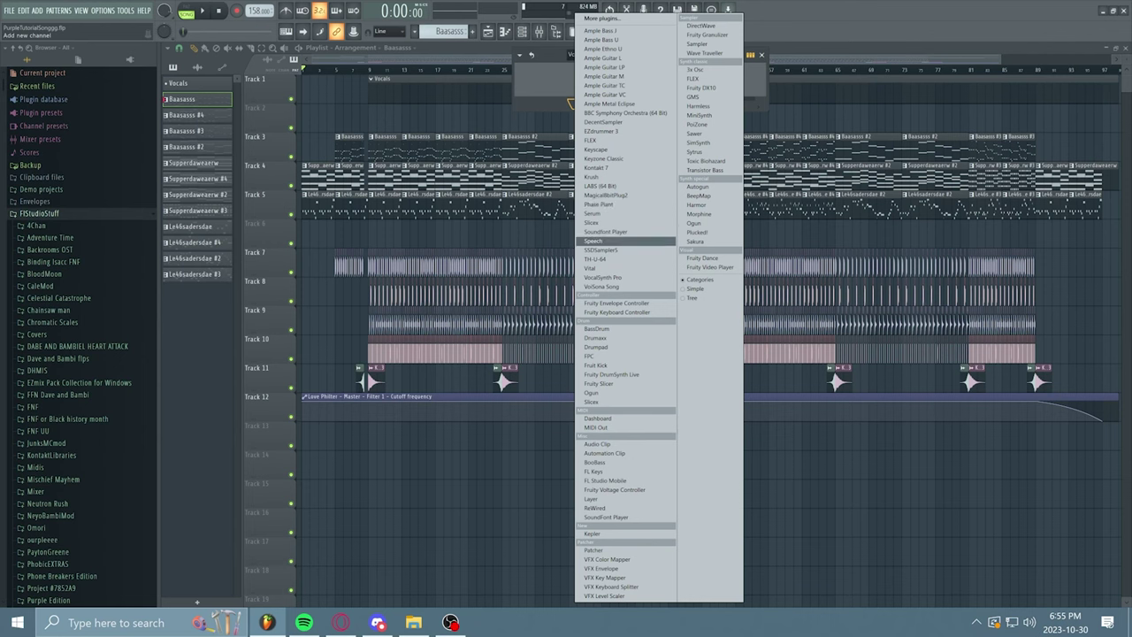
left_click(592, 222)
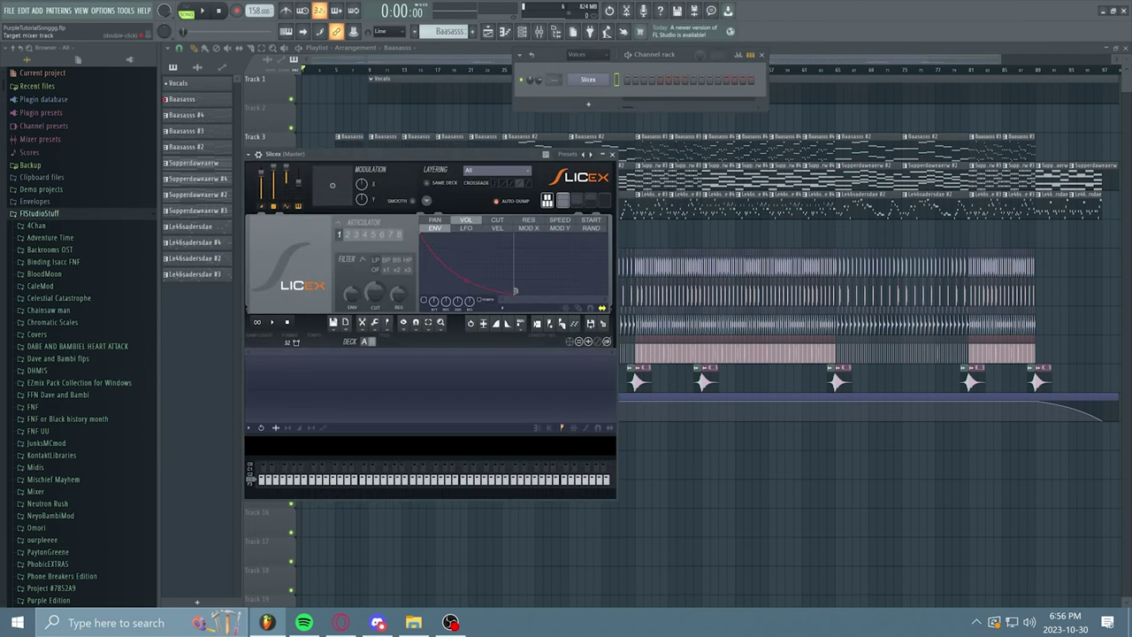
right_click(602, 79)
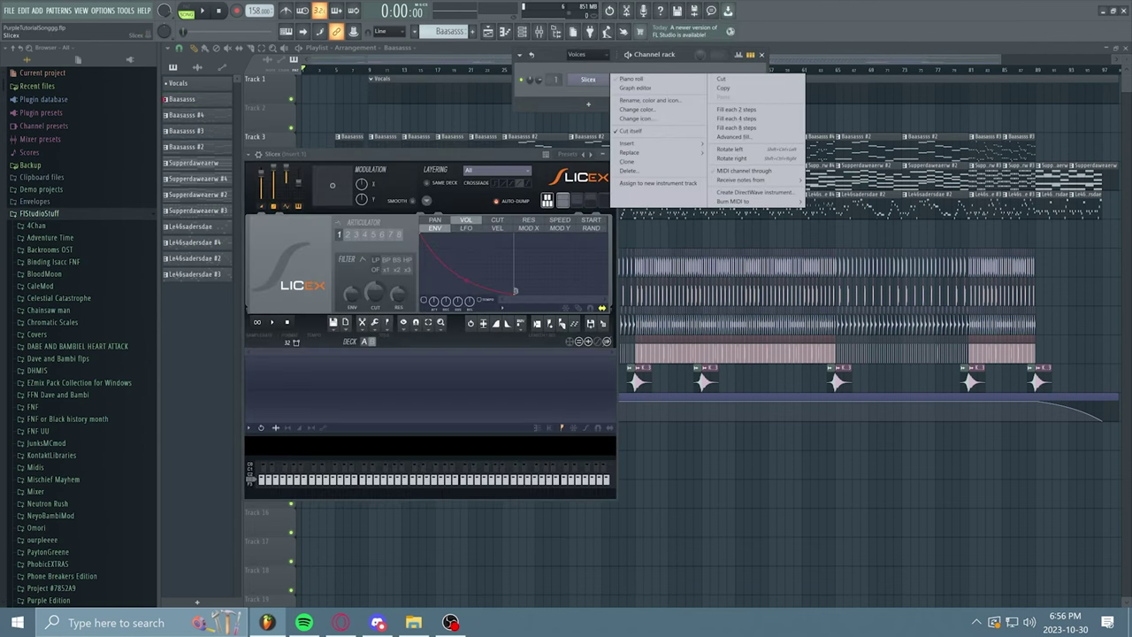
left_click(630, 171)
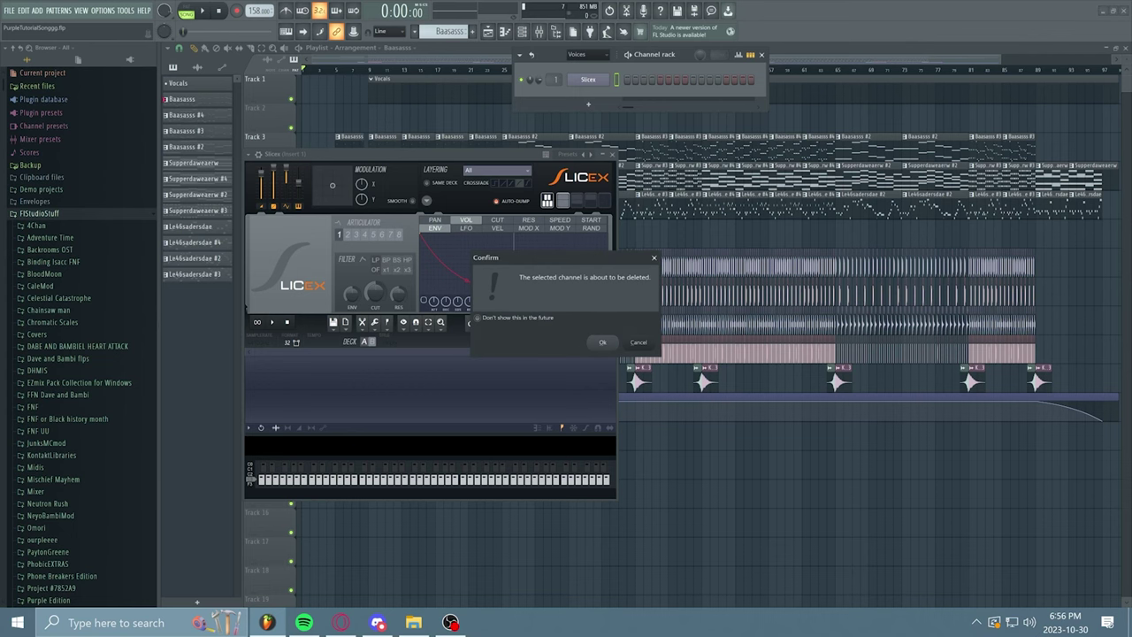
left_click(638, 342)
Add a second Slicex channel below the first in the Voices group and close both Slicex windows
left_click(612, 154)
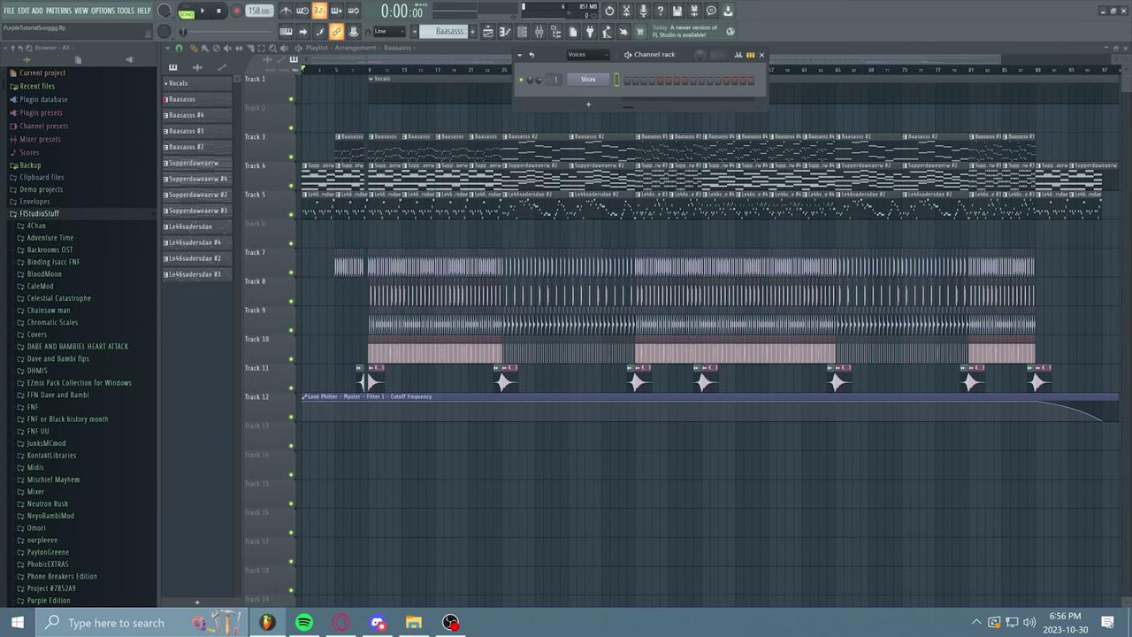
right_click(607, 77)
mouse_move(654, 158)
left_click(751, 165)
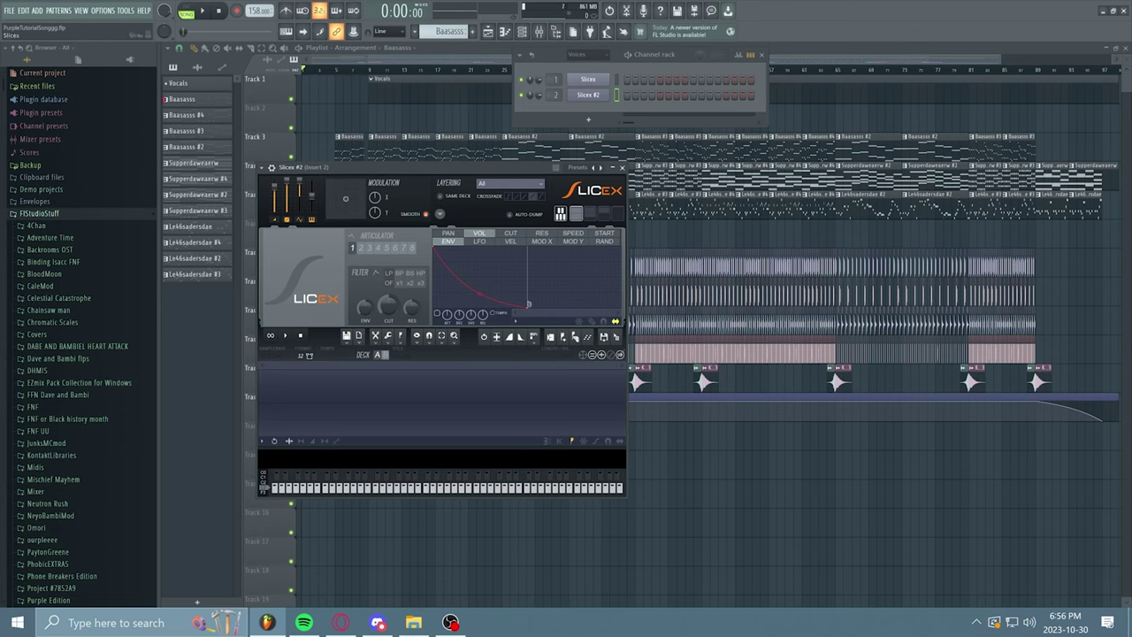
left_click(622, 167)
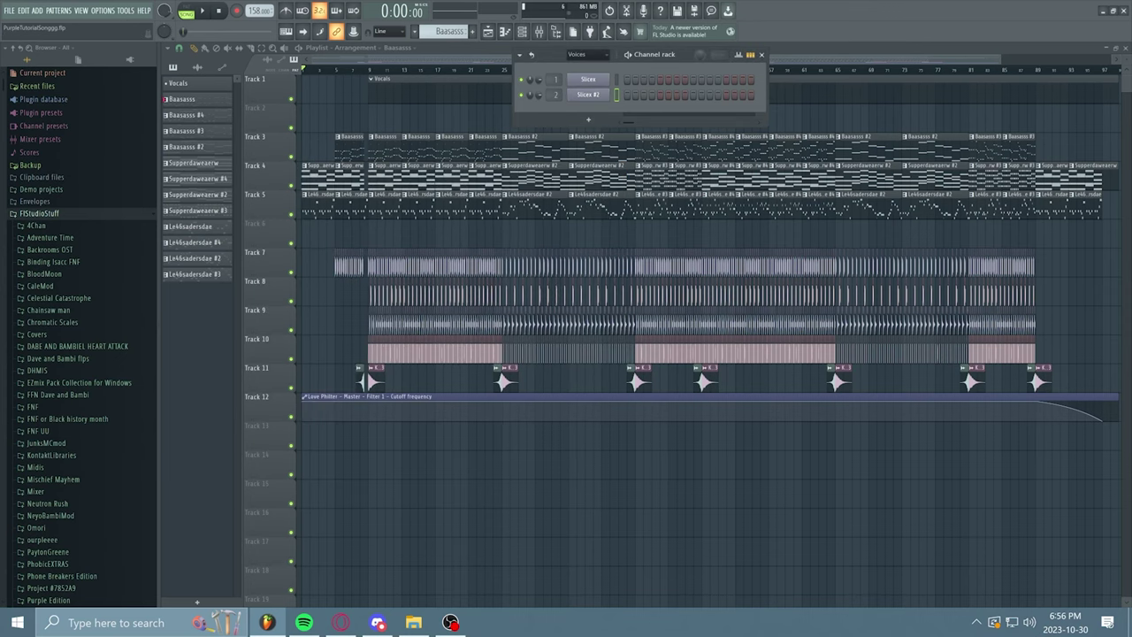
left_click(589, 79)
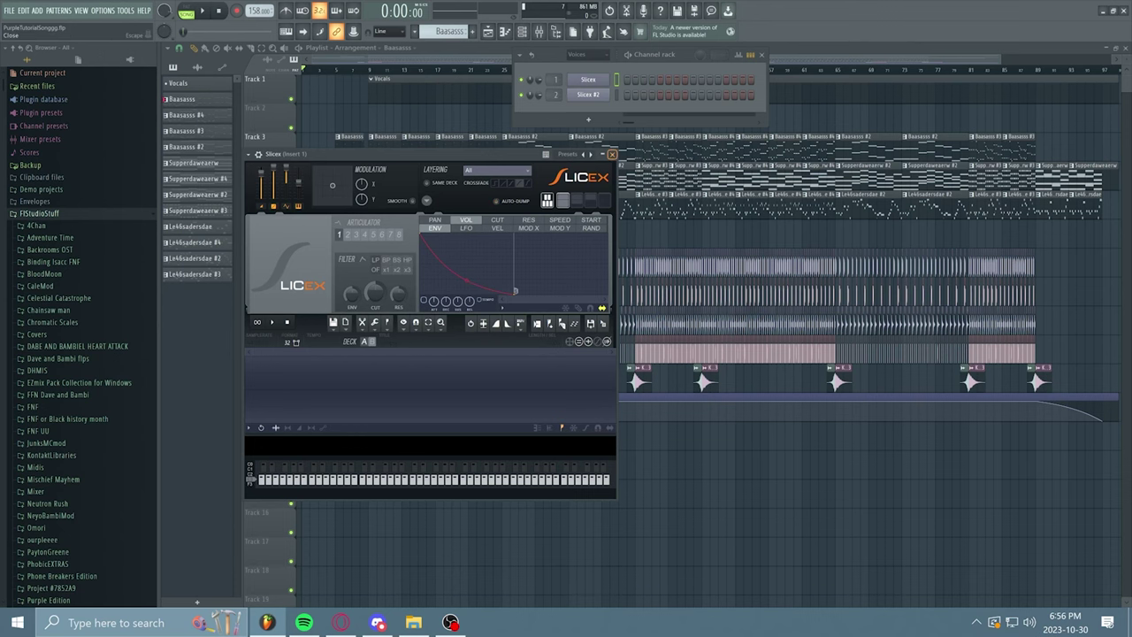
left_click(611, 154)
Add a Soundfont Player channel to the Voices group, and delete that channel
left_click(573, 118)
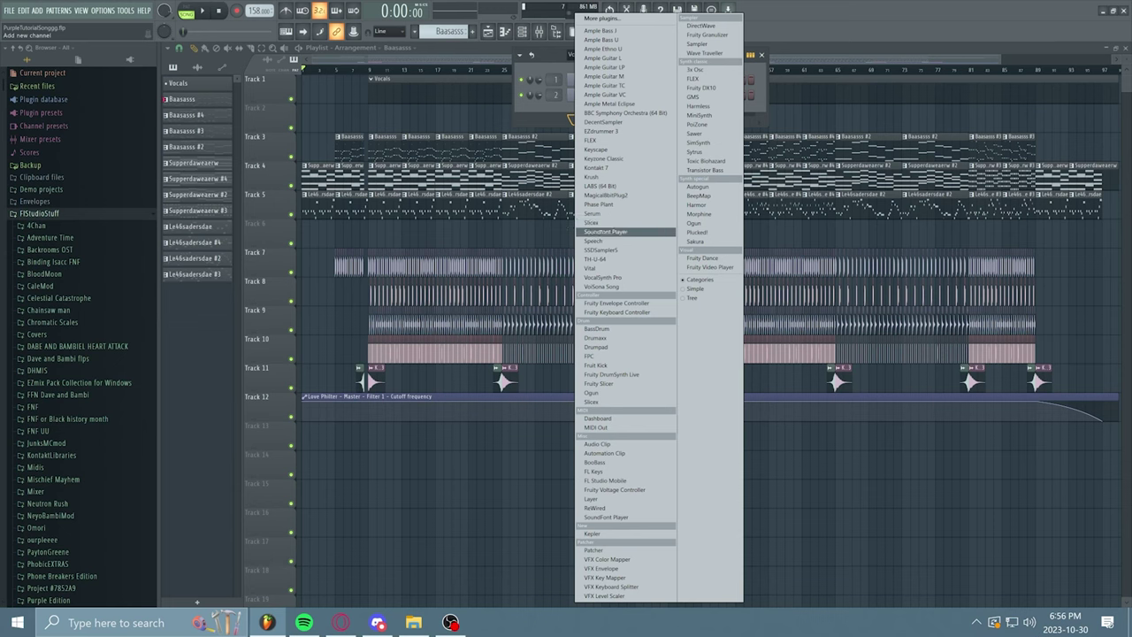
left_click(606, 232)
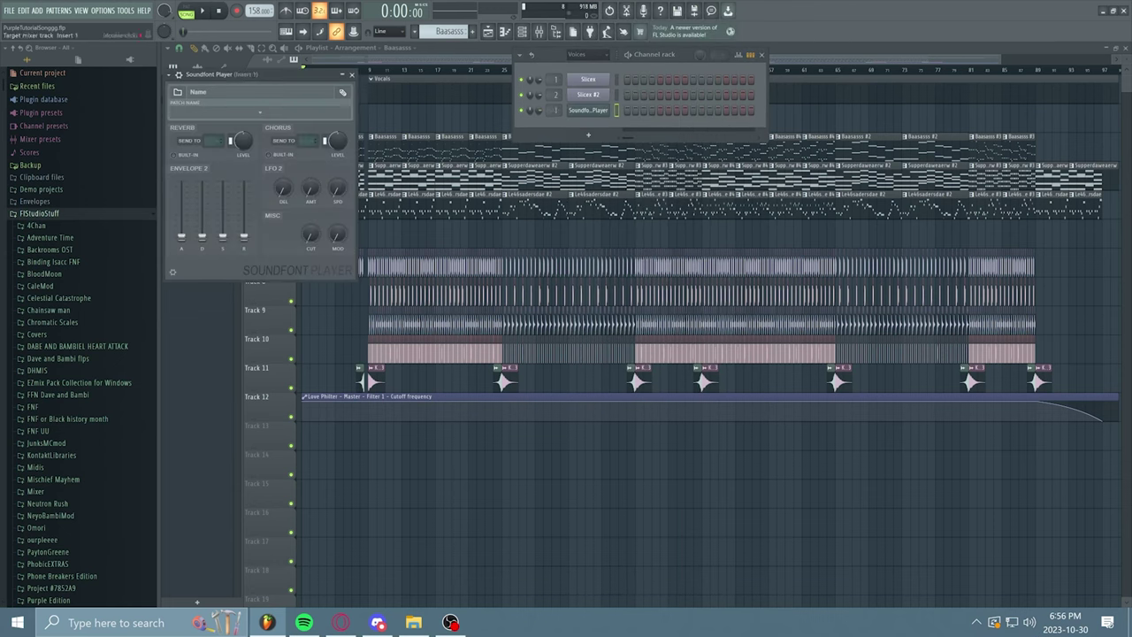
right_click(608, 106)
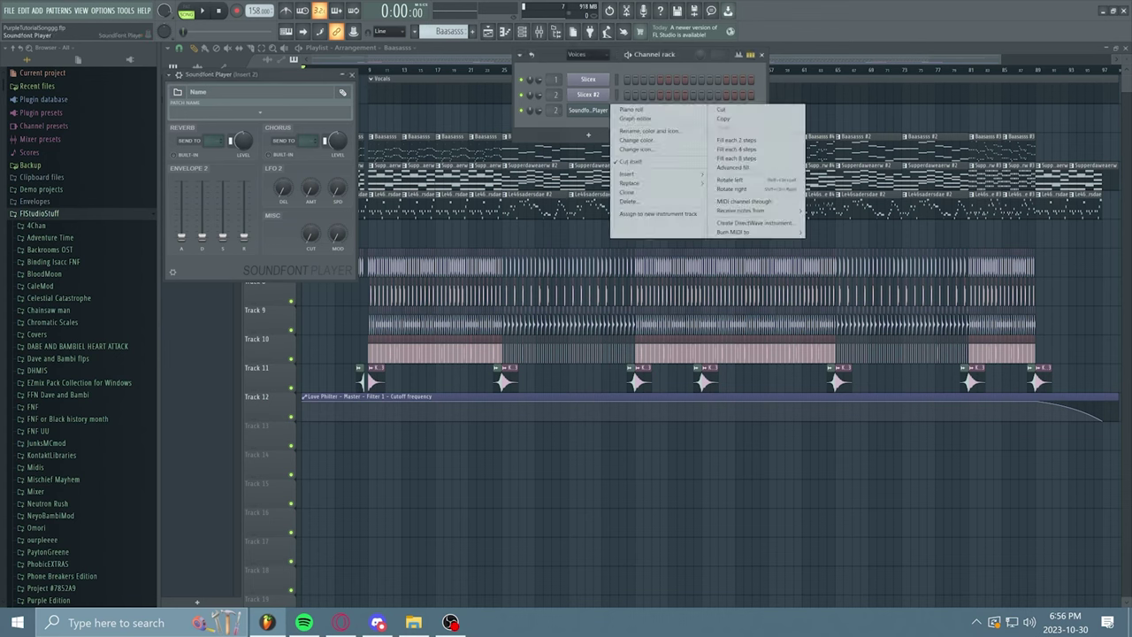
left_click(659, 199)
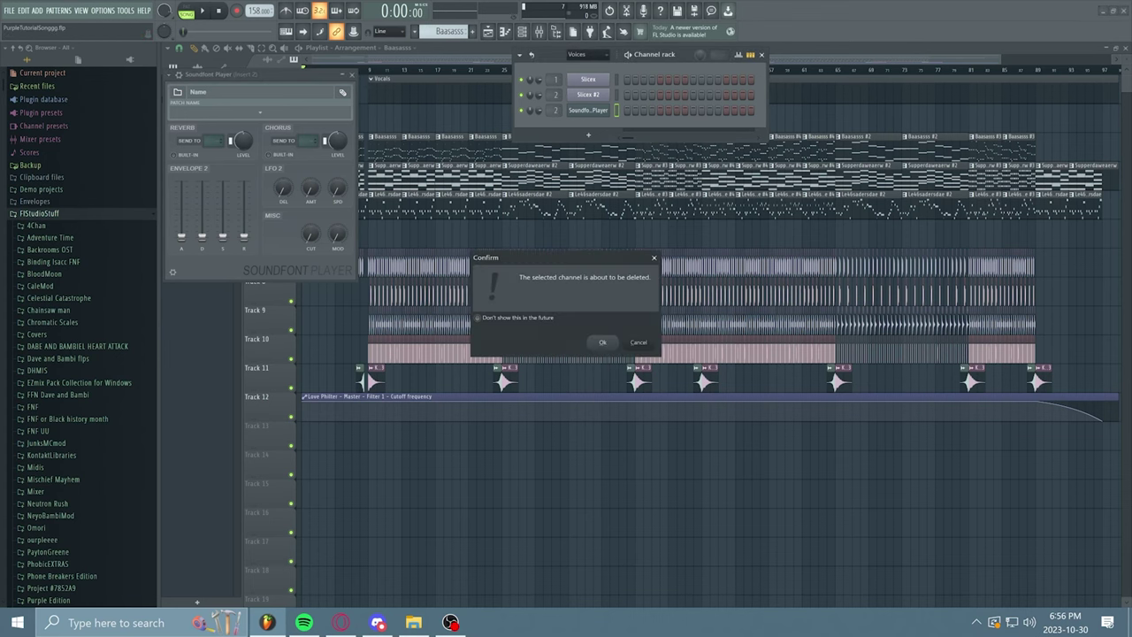
left_click(602, 342)
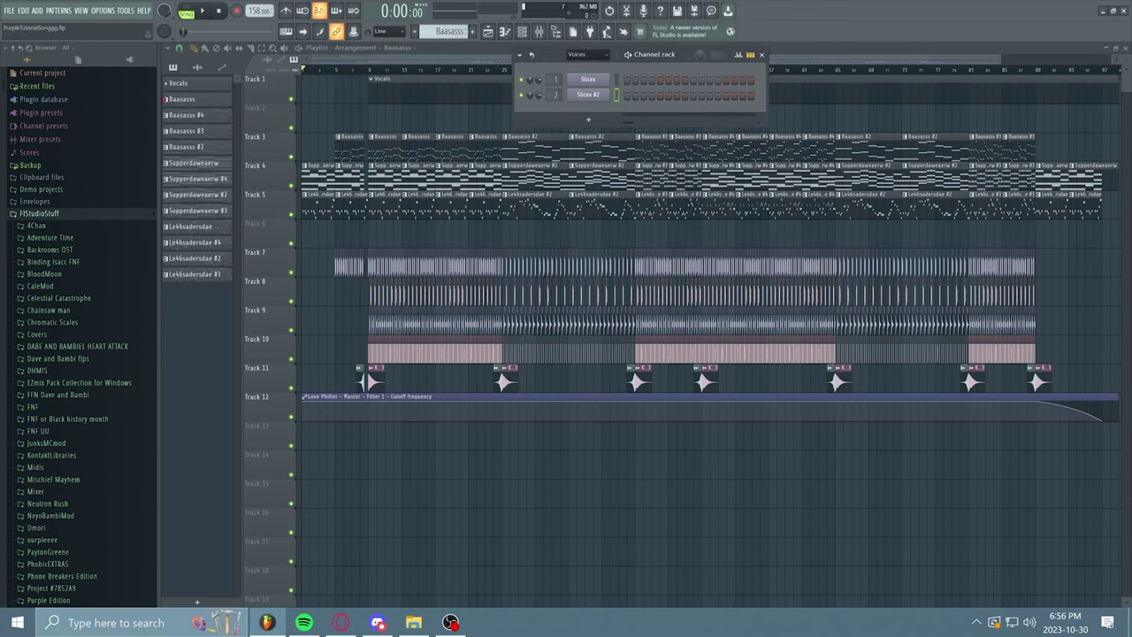
Add a Layer channel below the two Slicex channels in the Voices group
left_click(588, 118)
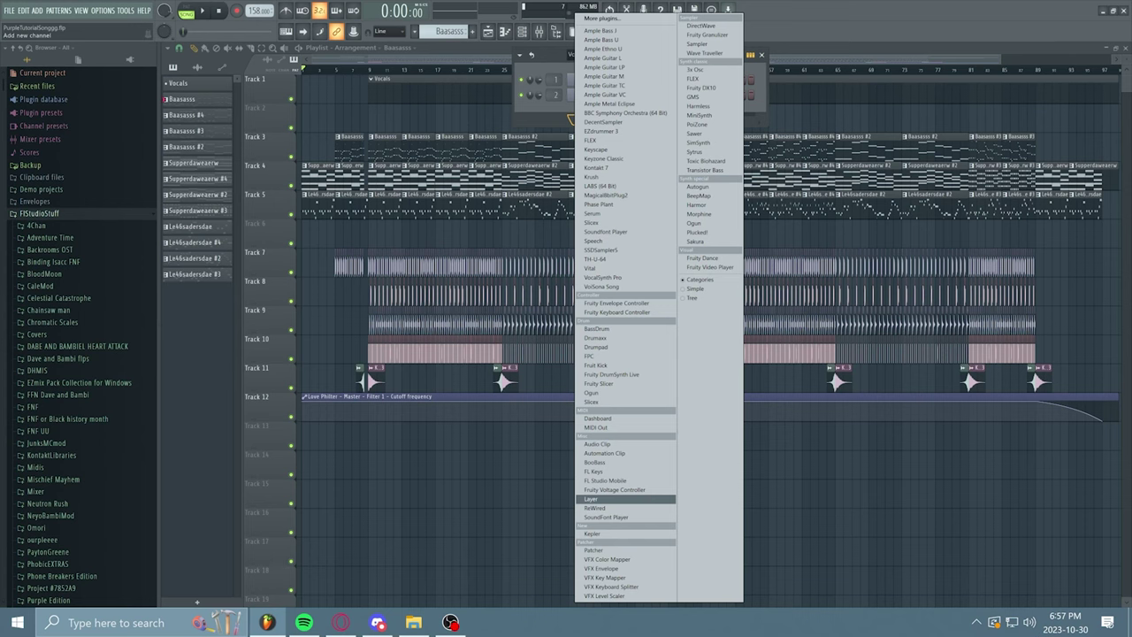
left_click(591, 499)
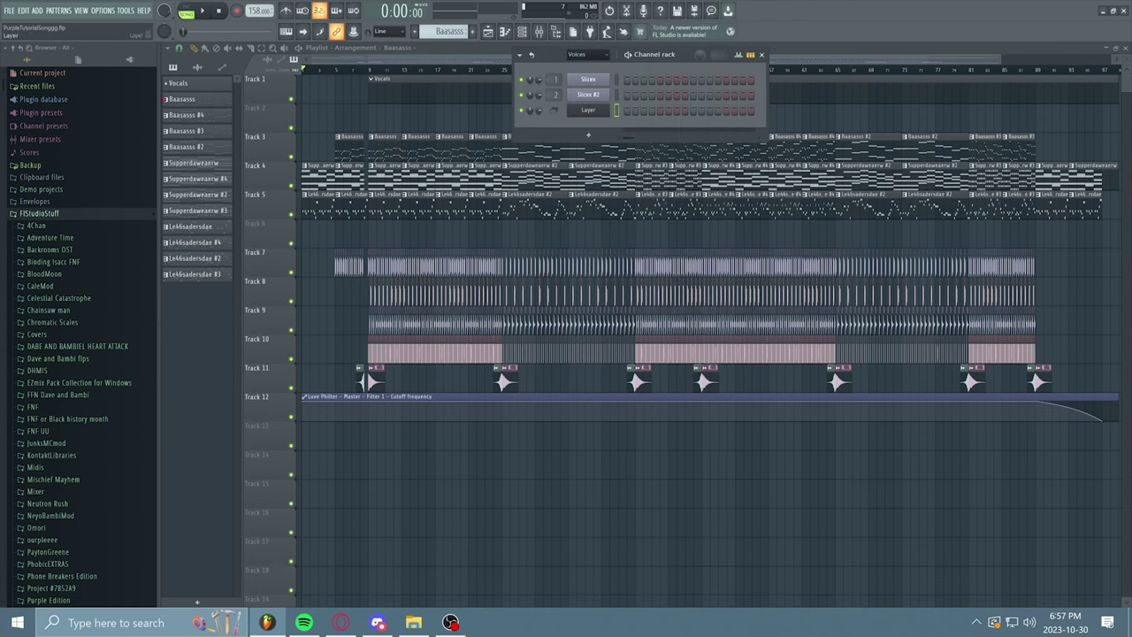
Clone the Layer channel and assign one child to each: the first Slicex to the original Layer, Slicex #2 to the copy
right_click(601, 109)
left_click(627, 179)
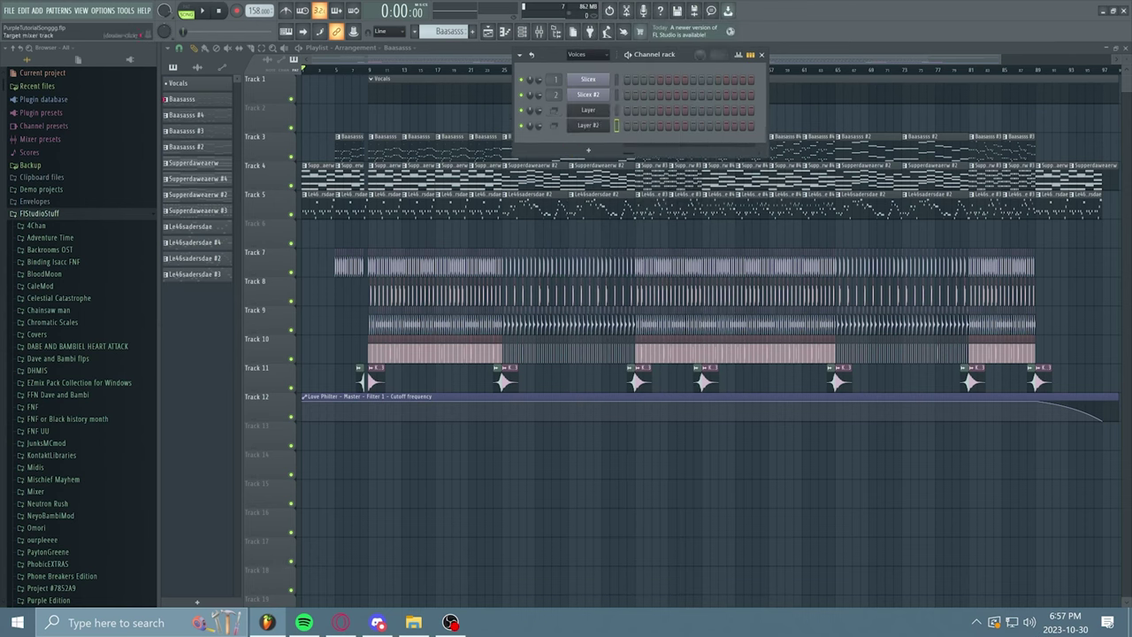
left_click(588, 111)
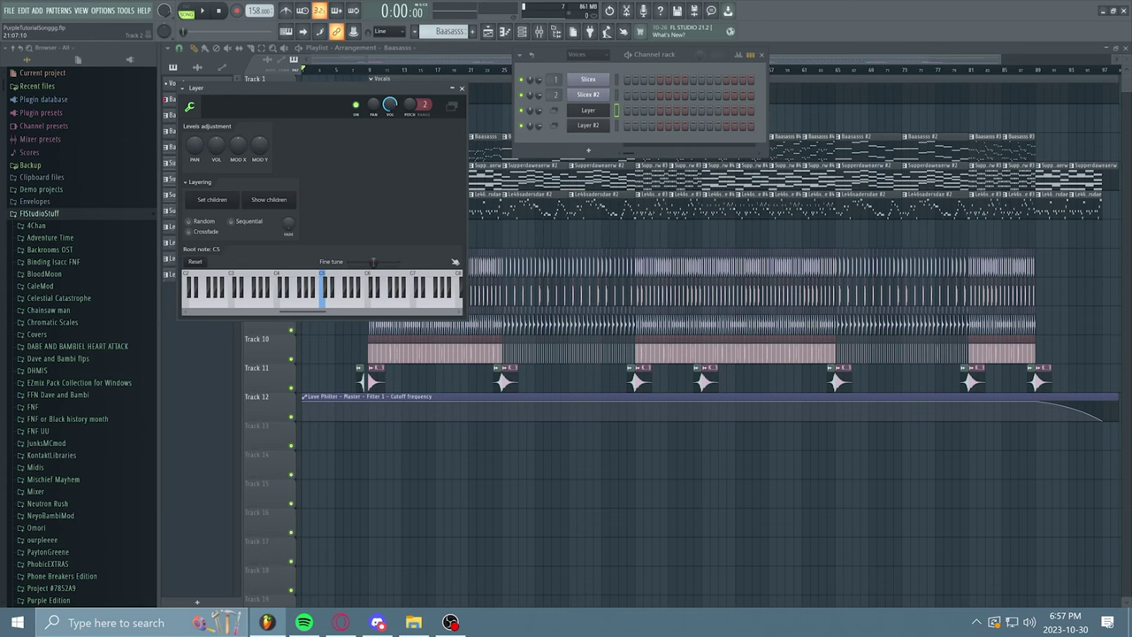
left_click(617, 79)
left_click(461, 88)
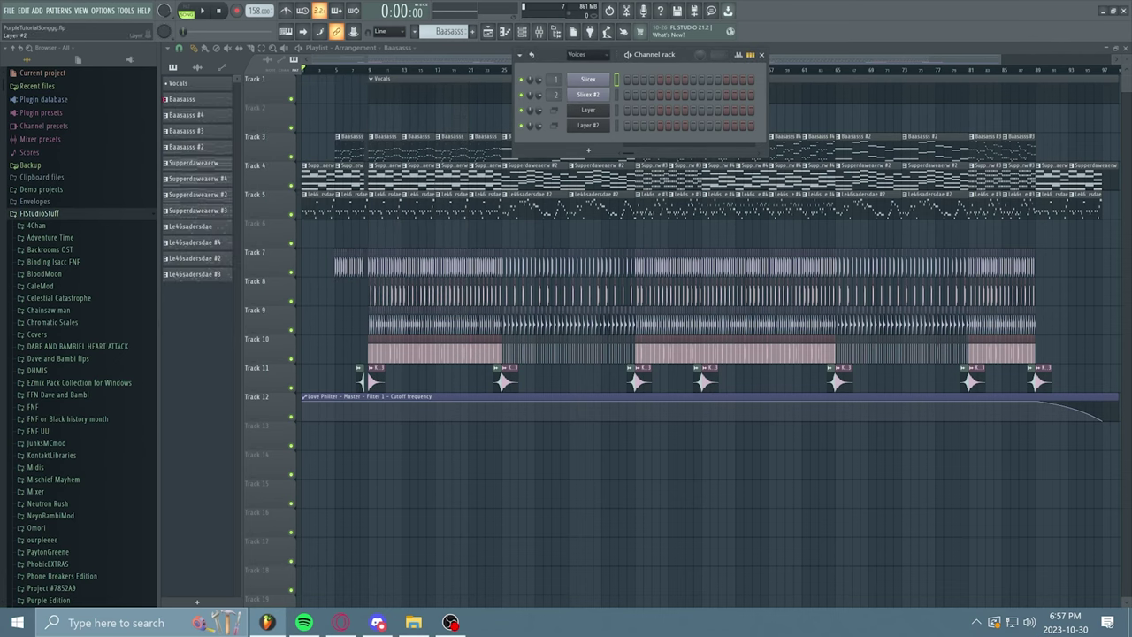
left_click(588, 125)
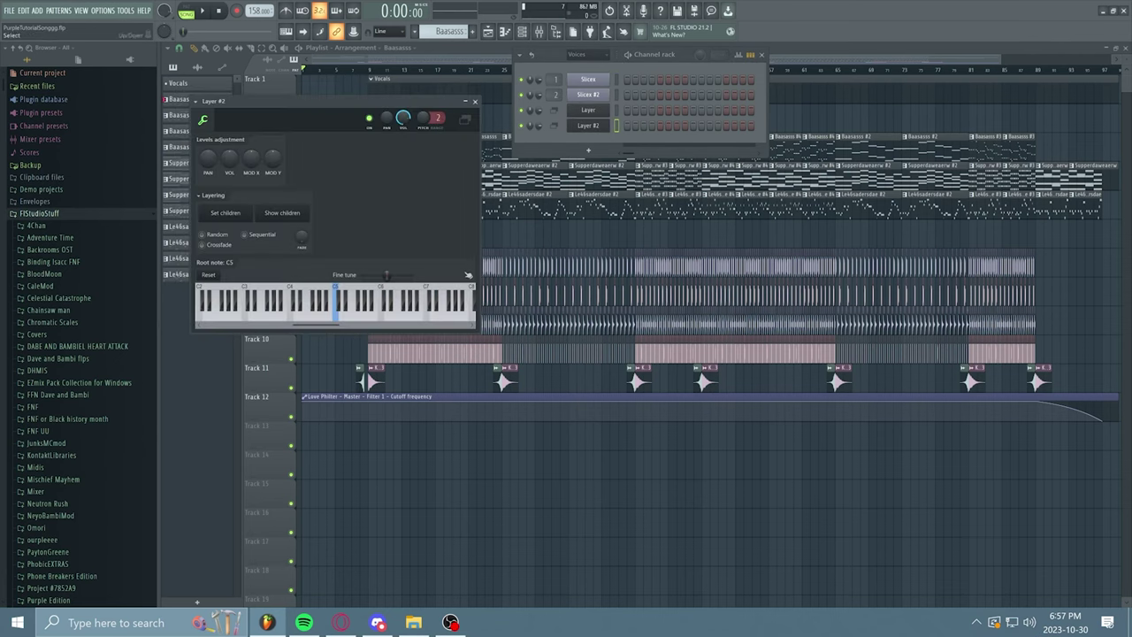
left_click(616, 95)
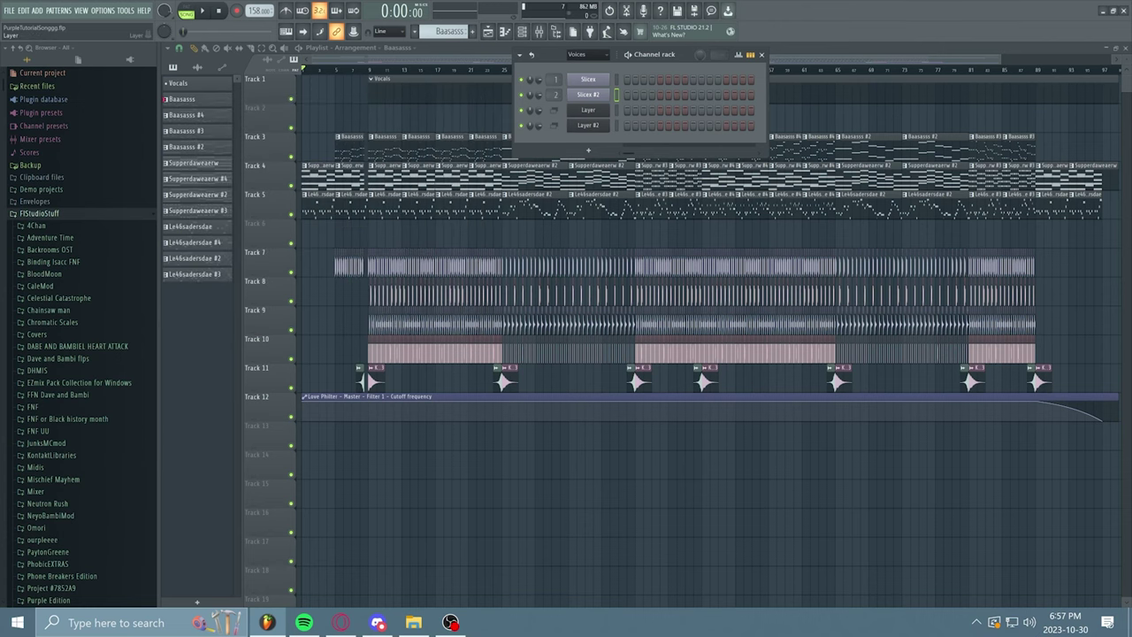
Load the BfPurpleByLuomiFX sample from the BFs folder of Chromatic Scales into the first Slicex channel and close its window
left_click(588, 80)
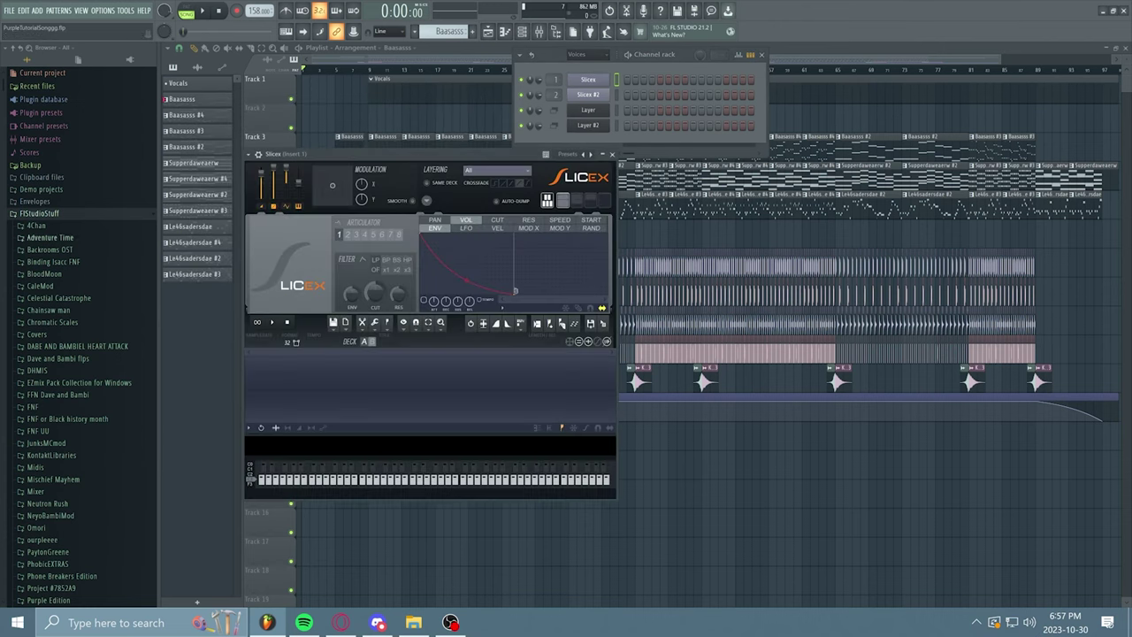
left_click(53, 322)
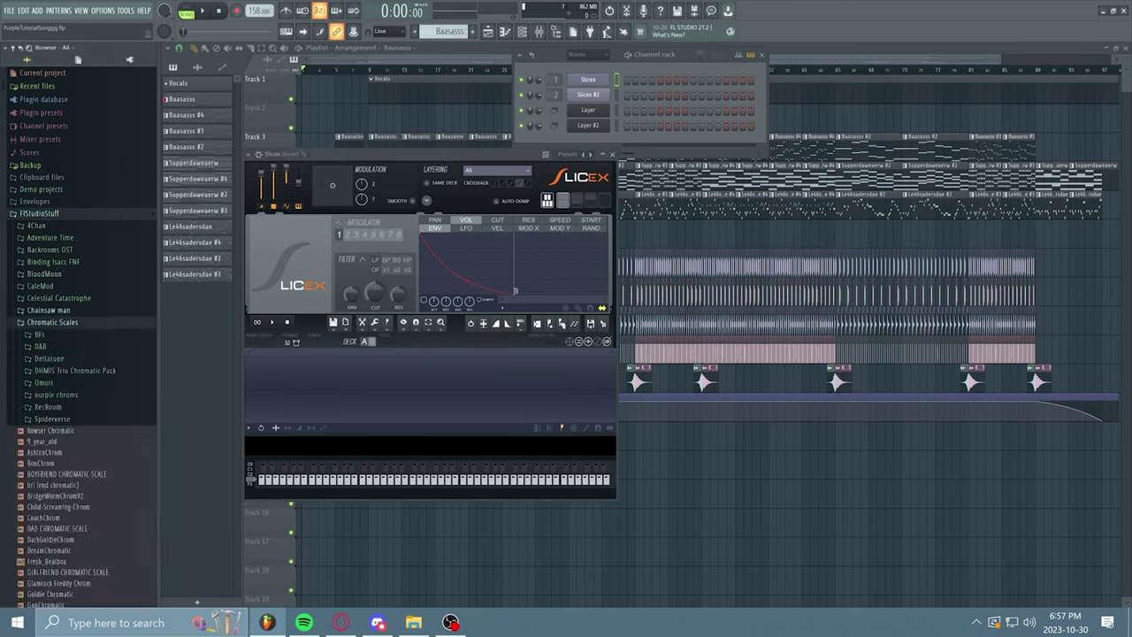
left_click(38, 334)
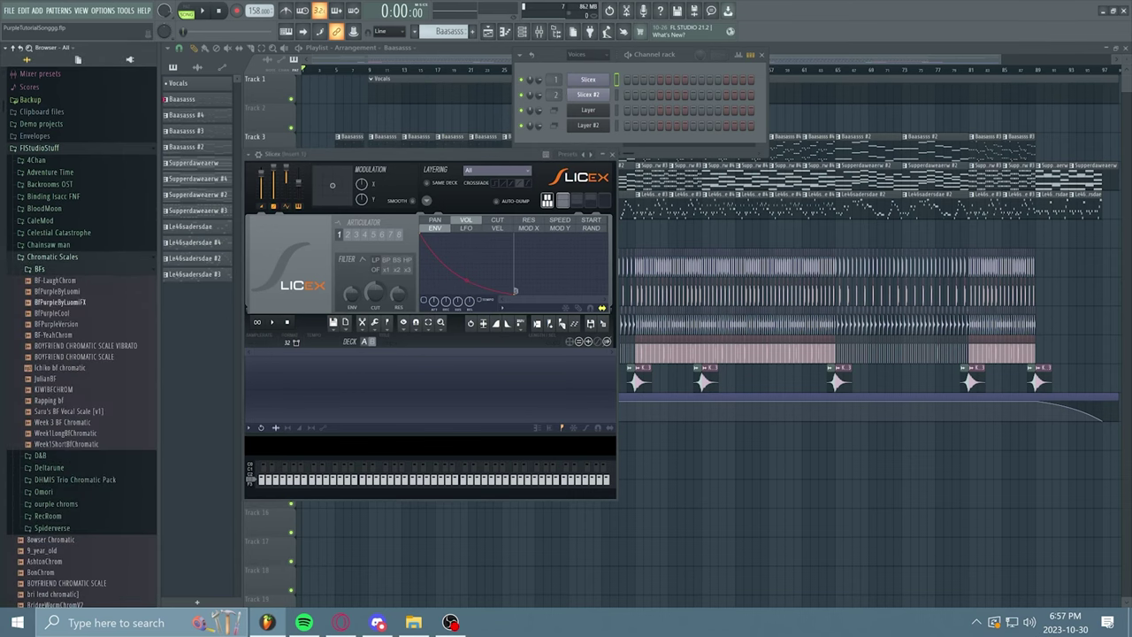
left_click_drag(60, 303, 375, 389)
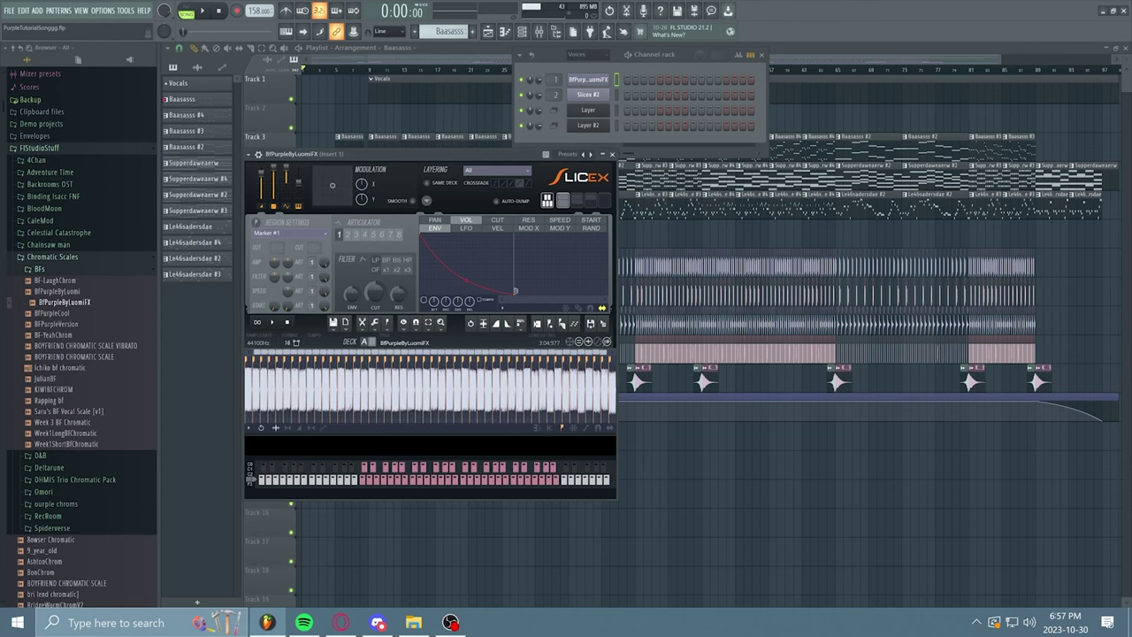
left_click(40, 268)
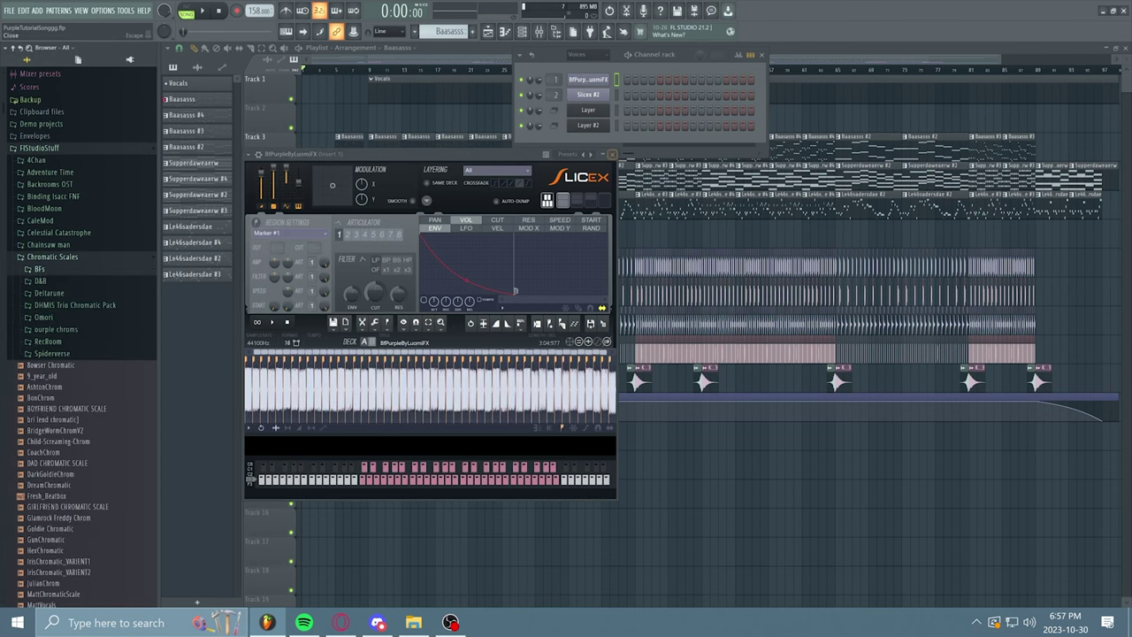
left_click(611, 154)
Load the BambiPitchedV2 sample from the D&B folder into Slicex #2, then collapse the sample folders and close the plugin window
left_click(588, 93)
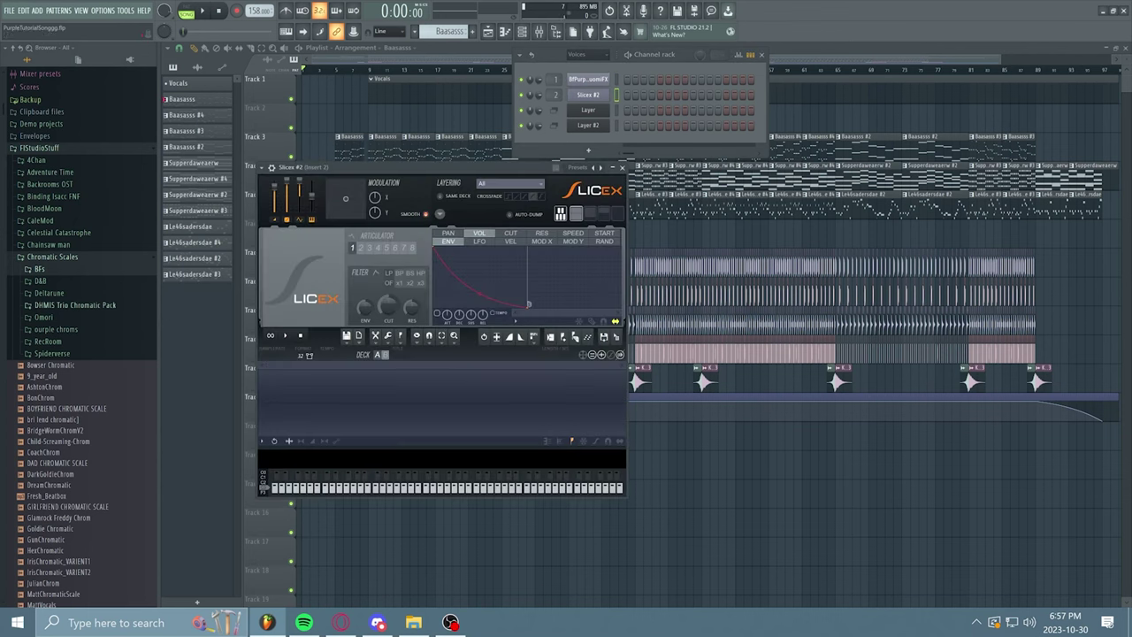
left_click(40, 281)
scroll(71, 292, "down", 4)
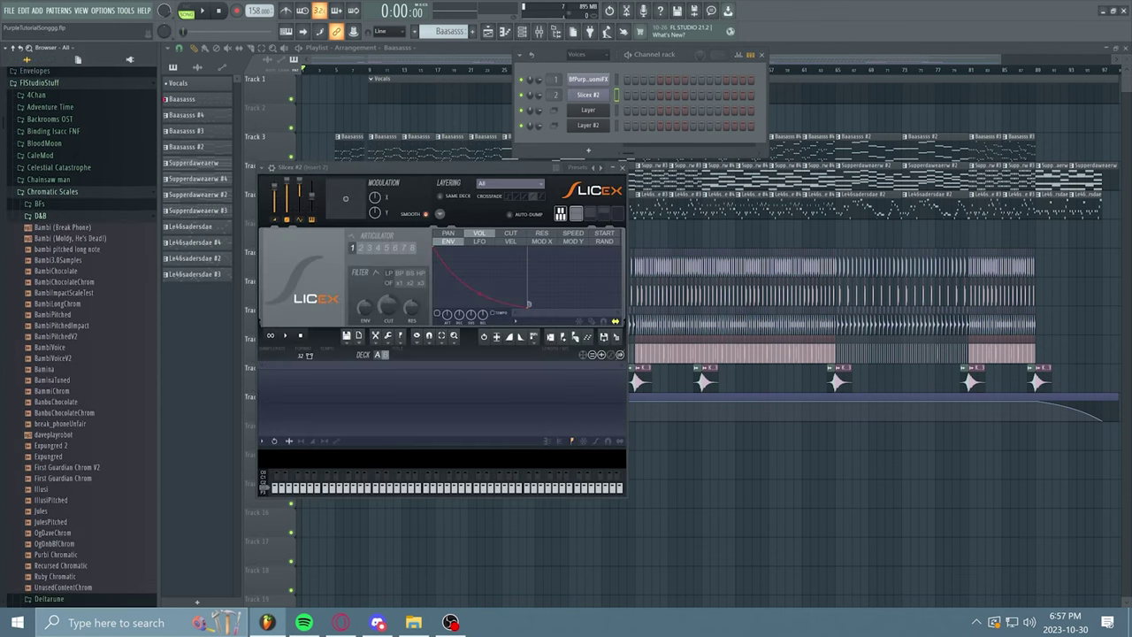
scroll(45, 304, "up", 1)
left_click_drag(57, 336, 434, 403)
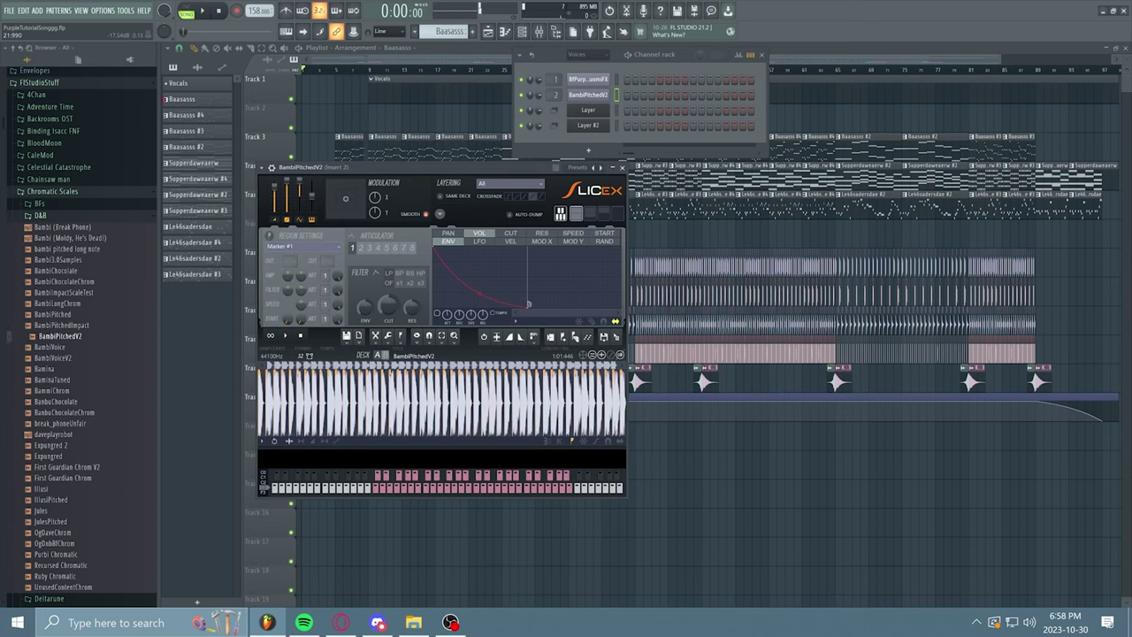
left_click(41, 215)
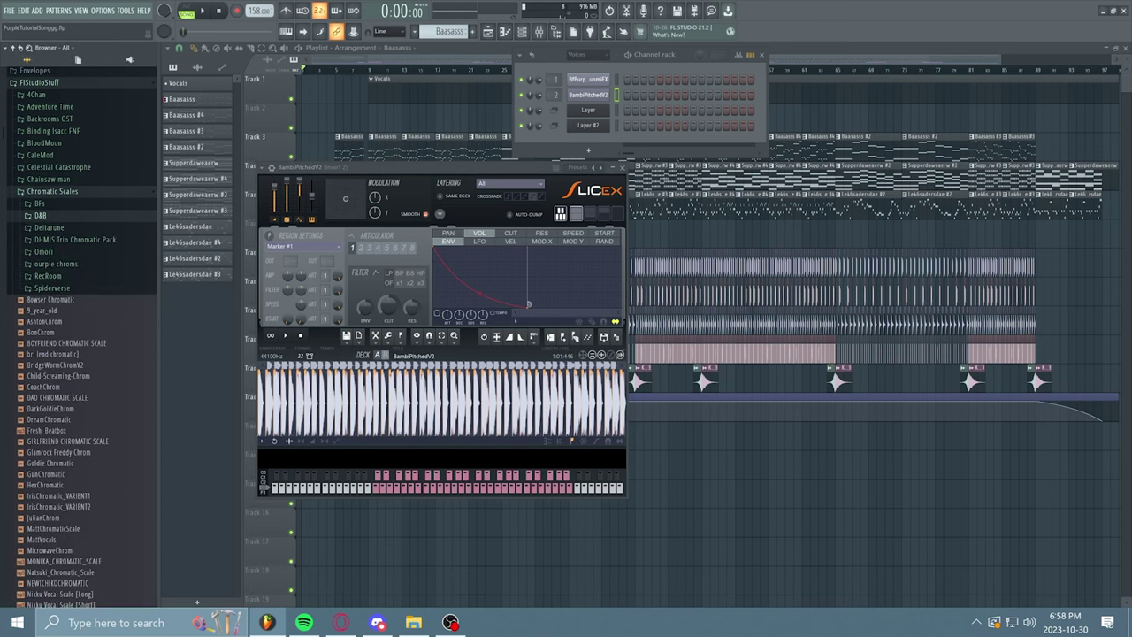
left_click(52, 192)
left_click(39, 82)
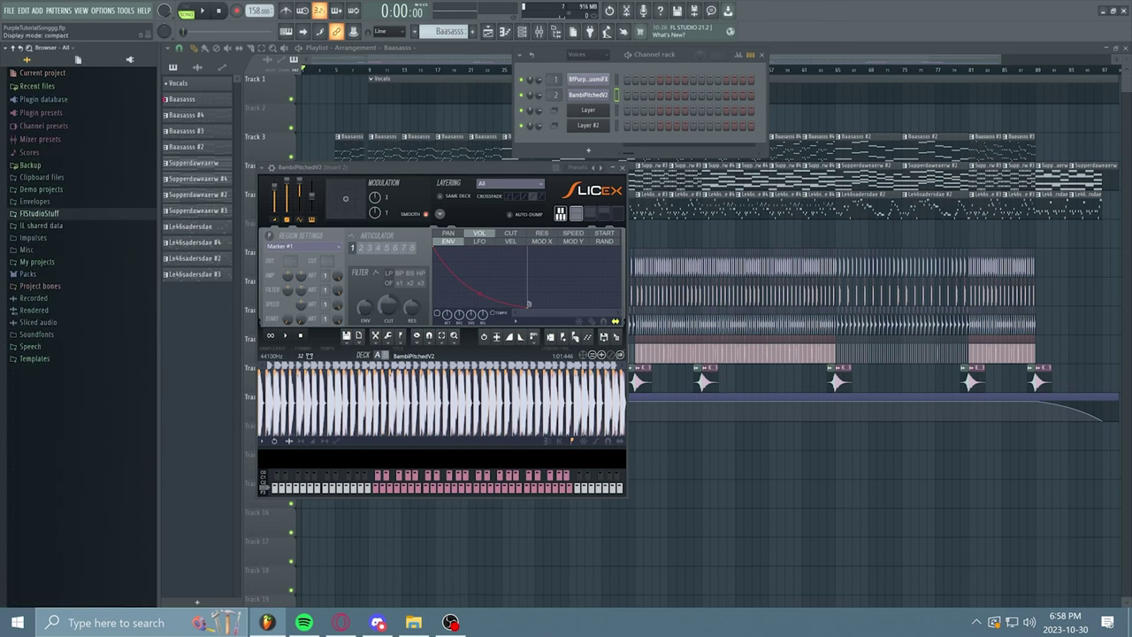
left_click(622, 167)
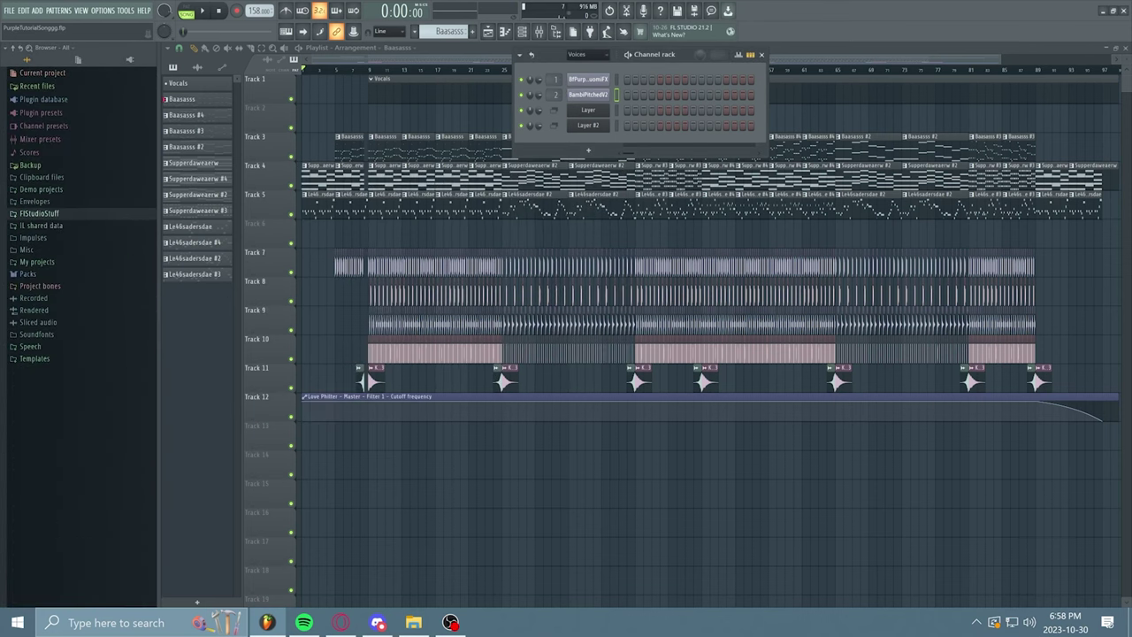
Rename the second Layer channel to Bambi
right_click(589, 126)
left_click(654, 146)
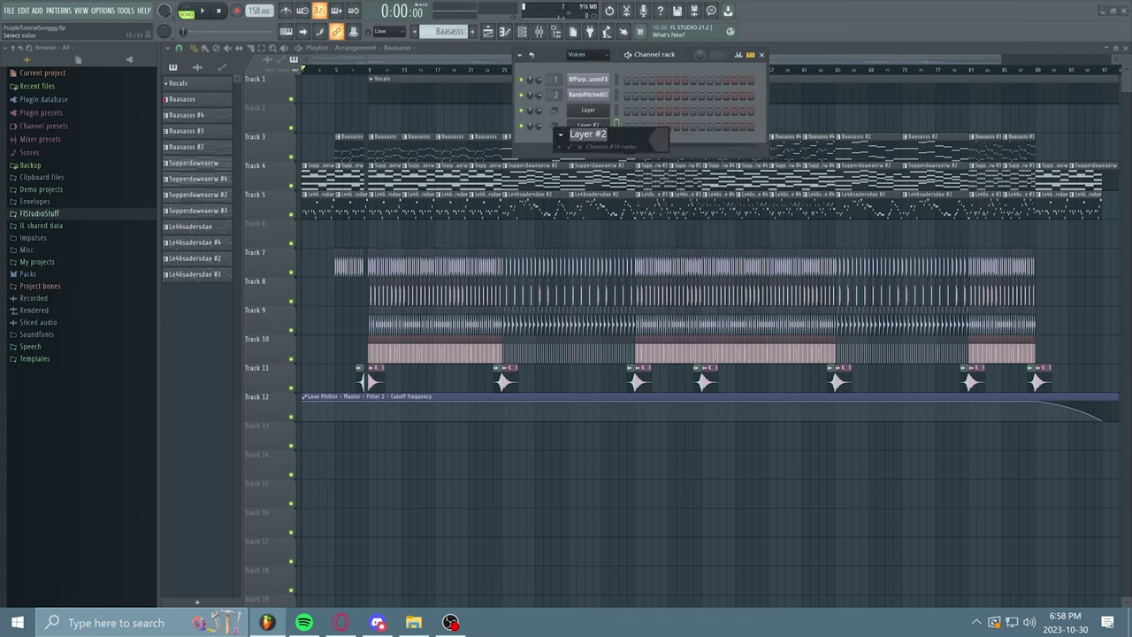
type("Bambi")
key("Return")
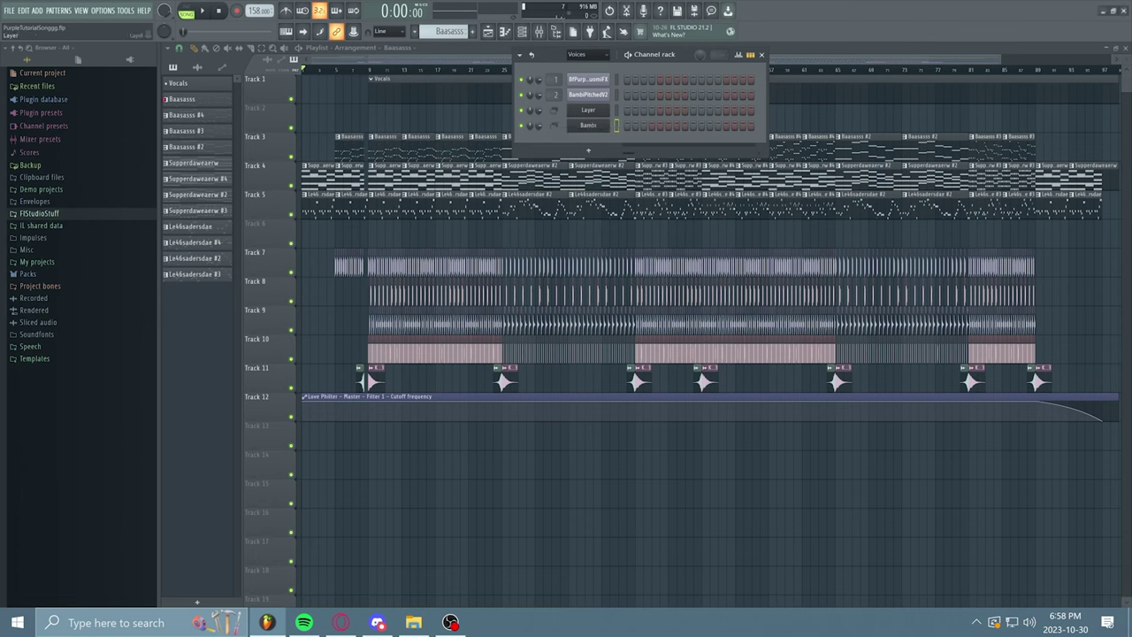
Rename the first Layer channel to BF and close the channel rack
right_click(605, 109)
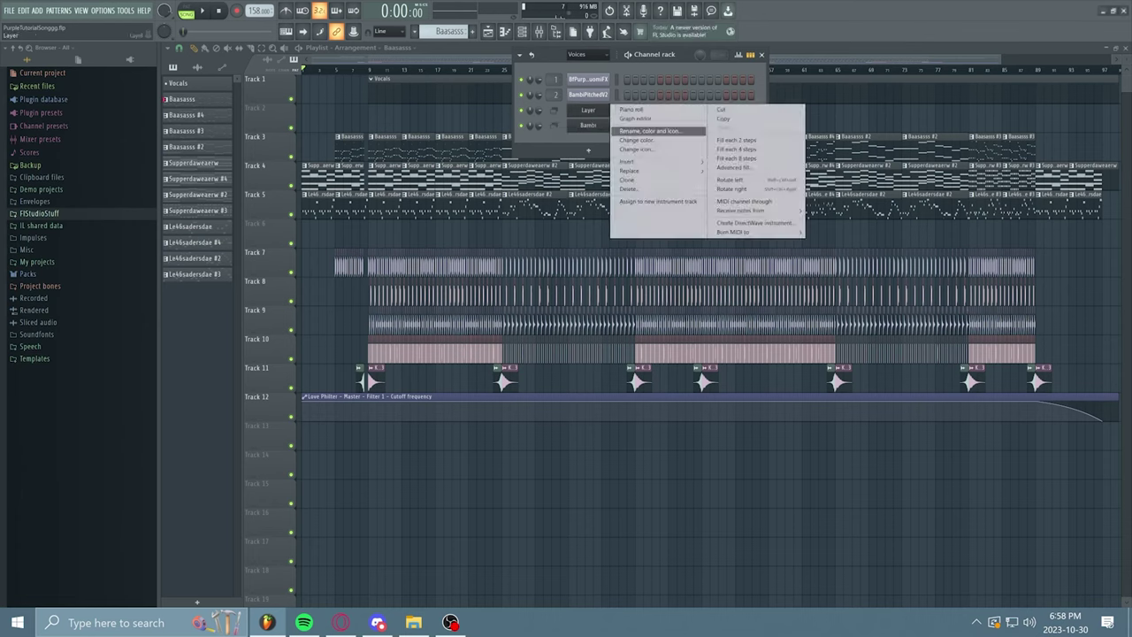
left_click(650, 131)
type("BF")
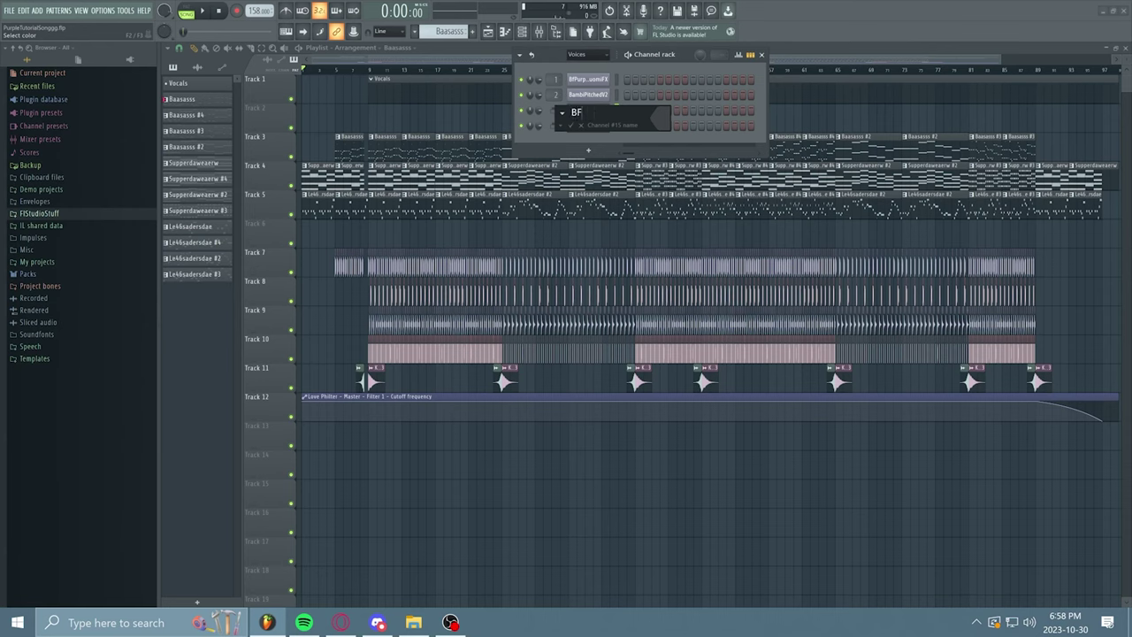
key("Return")
left_click(761, 54)
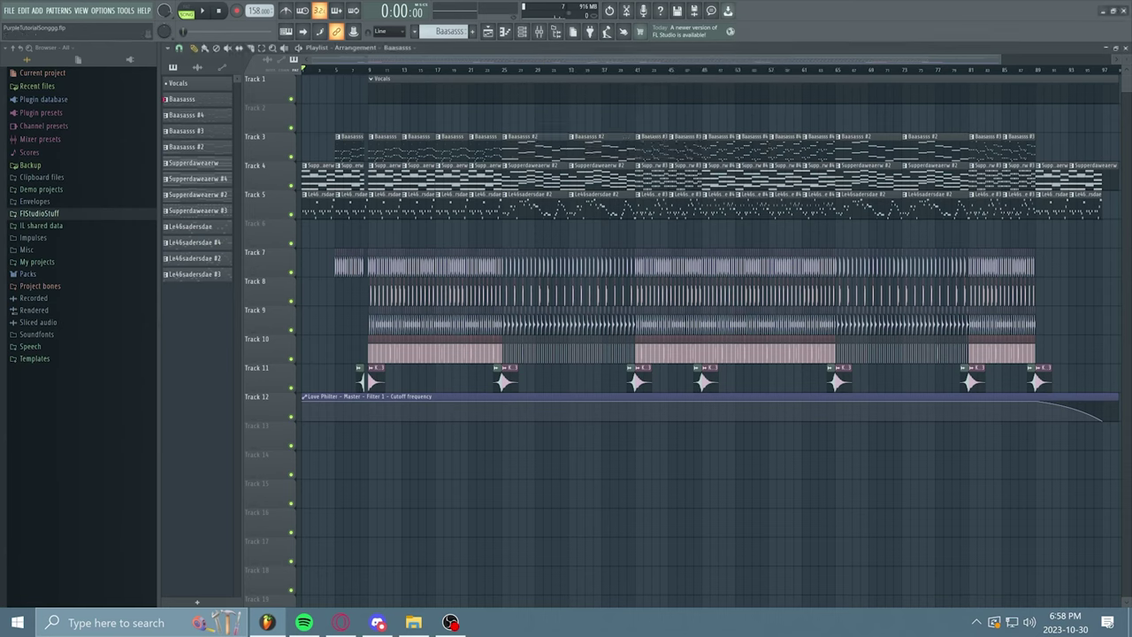
Move the song position to bar 9, where the Vocals clip starts, and briefly view the Voices channels
left_click_drag(369, 69, 369, 69)
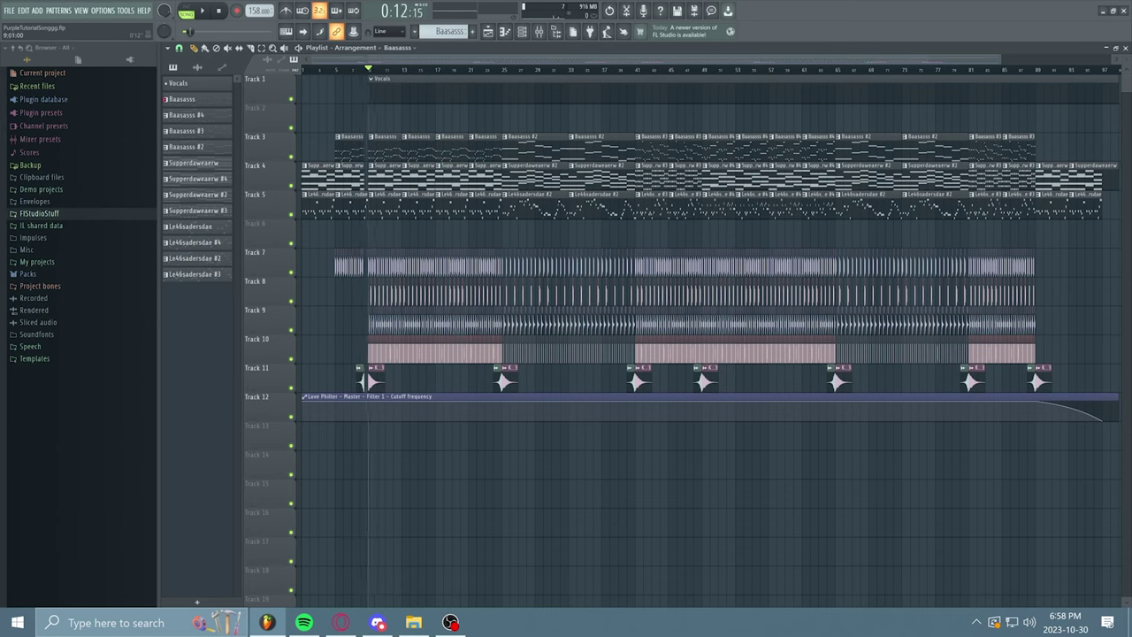
left_click(522, 31)
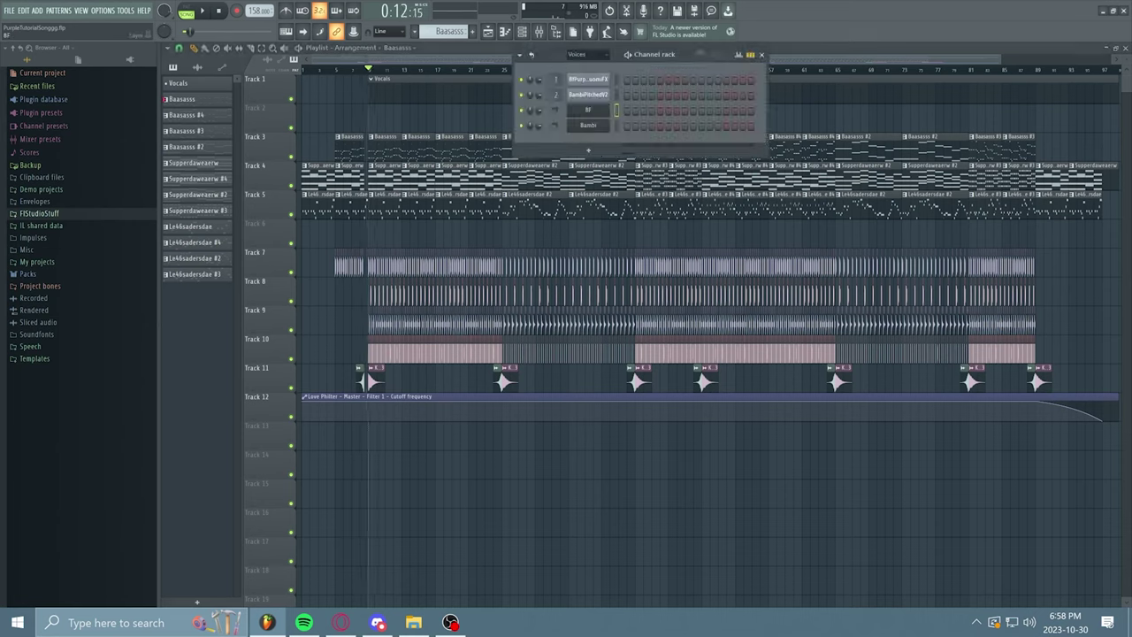
left_click(762, 55)
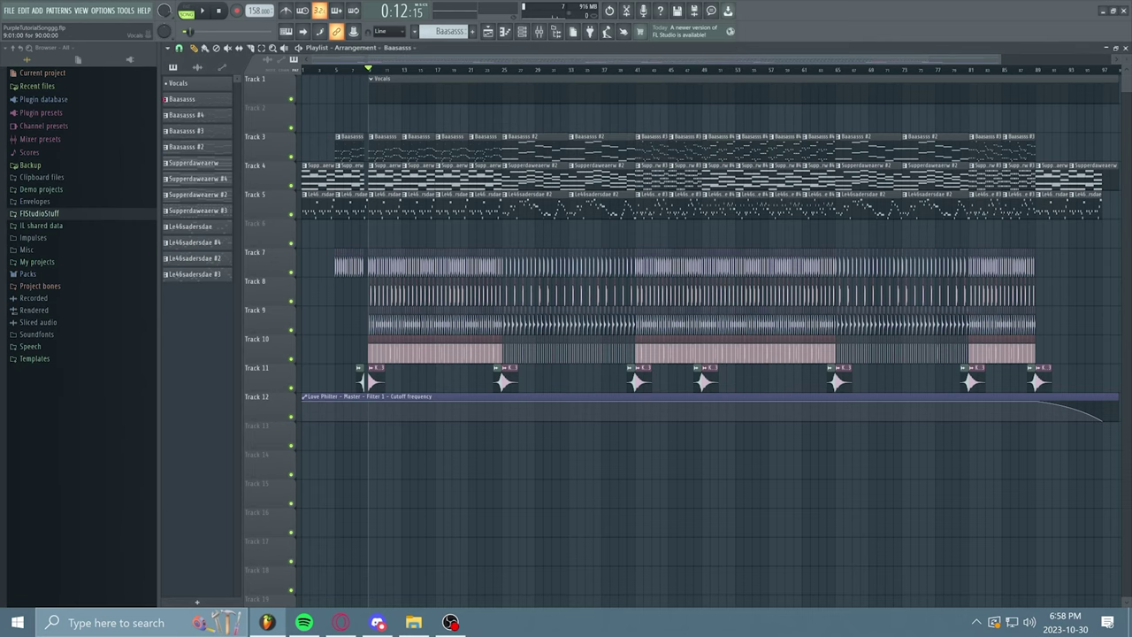
Open the Vocals pattern in the piano roll with BF as target channel, switch to pattern mode and try out a note
left_click(513, 87)
left_click(506, 31)
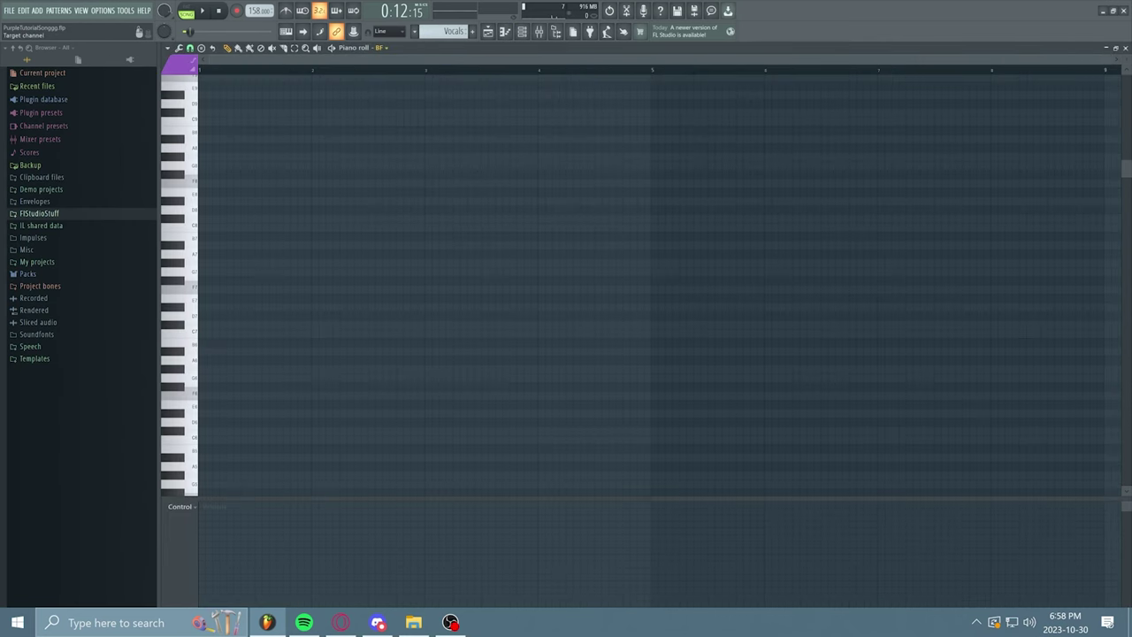
left_click(378, 47)
left_click(400, 216)
key("l")
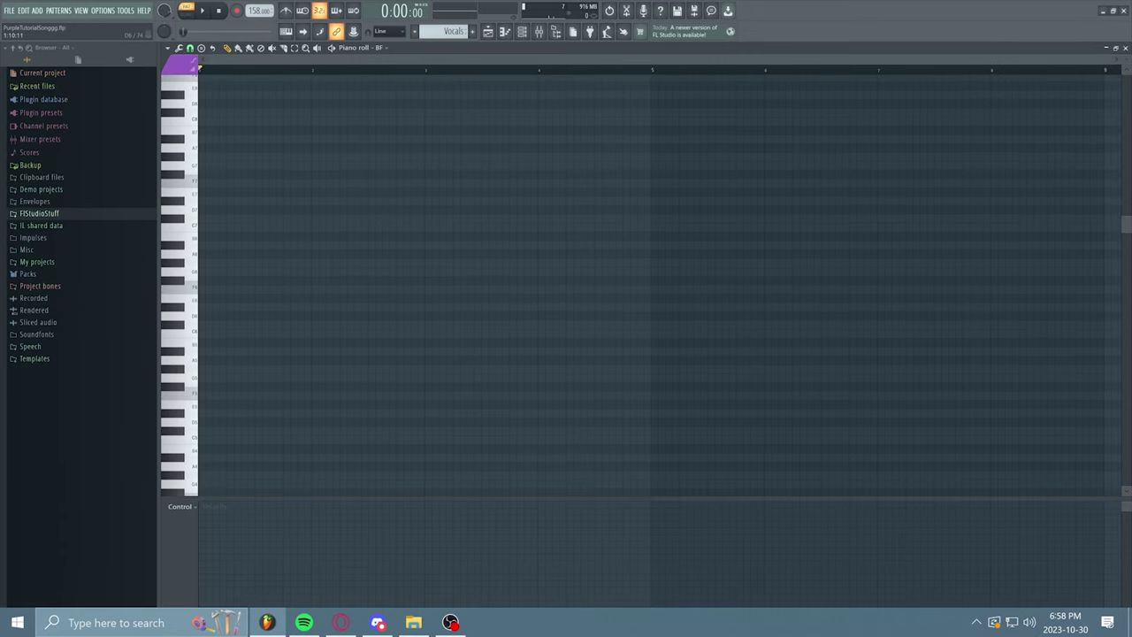
mouse_move(205, 278)
left_mouse_down()
mouse_move(205, 323)
mouse_move(204, 299)
left_mouse_up()
right_click(204, 299)
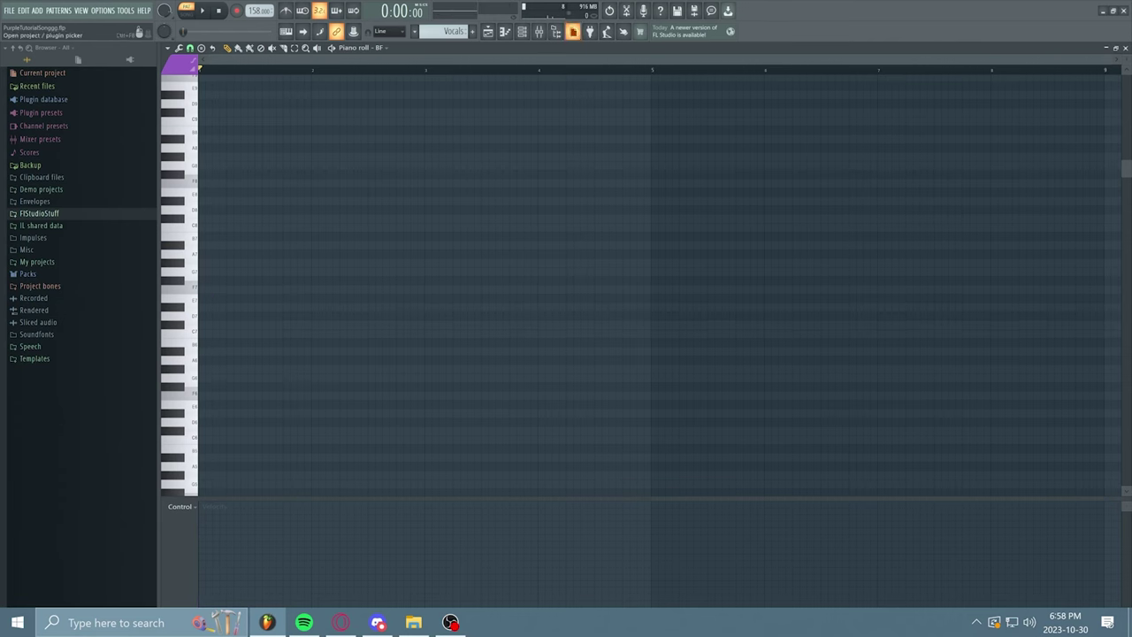
Show the mixer and apply the FNF Voice Effects preset from the Mixer folder to Insert 1
left_click(540, 32)
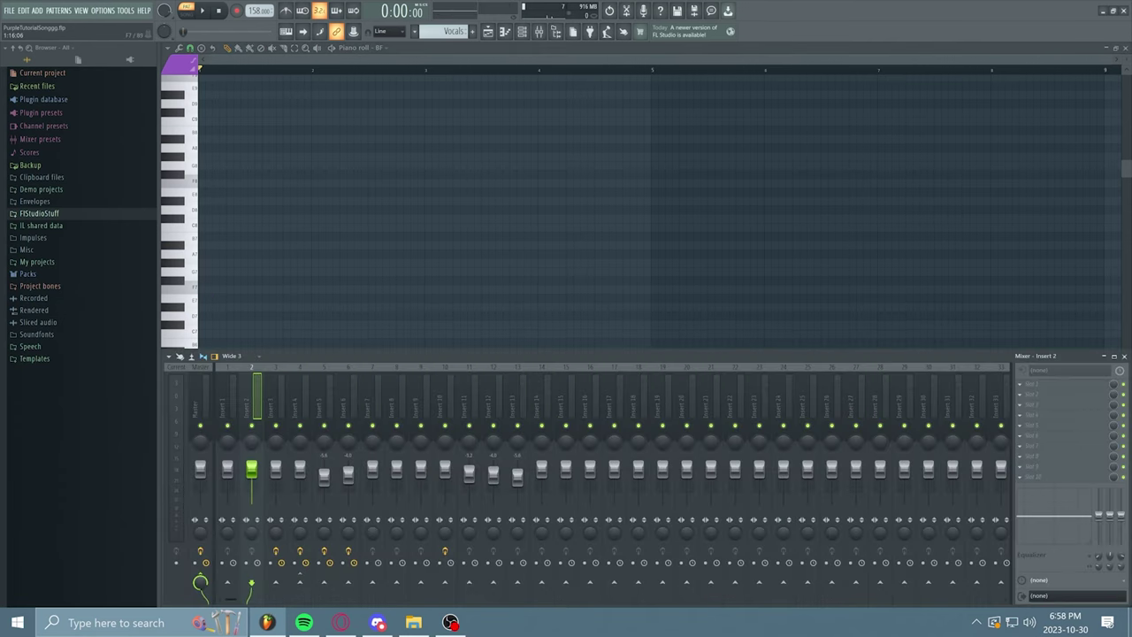
left_click(38, 213)
scroll(39, 213, "down", 2)
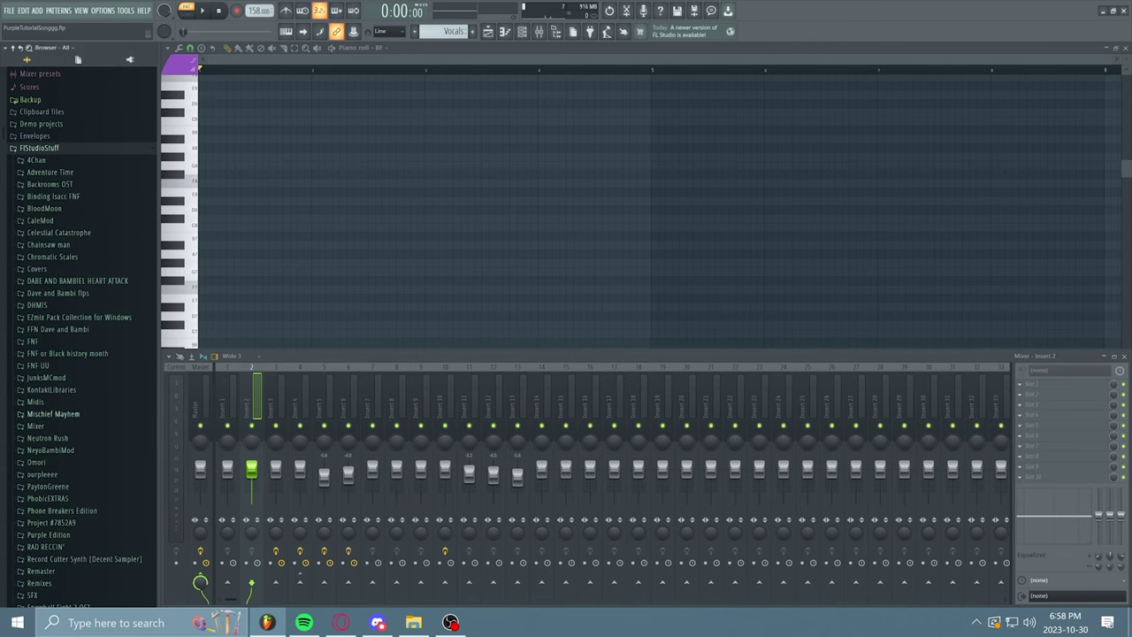
left_click(35, 425)
scroll(40, 389, "down", 2)
left_click_drag(44, 383, 228, 393)
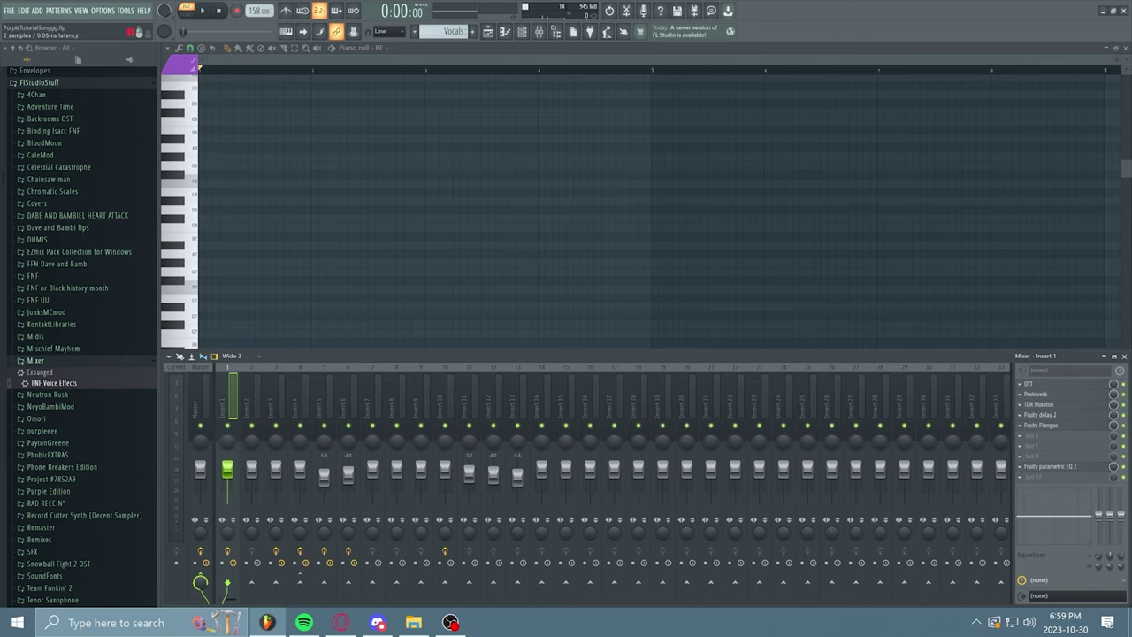
View the OTT and Protoverb effect settings on Insert 1, moving each plugin window toward mid-screen before closing it
left_click(1029, 384)
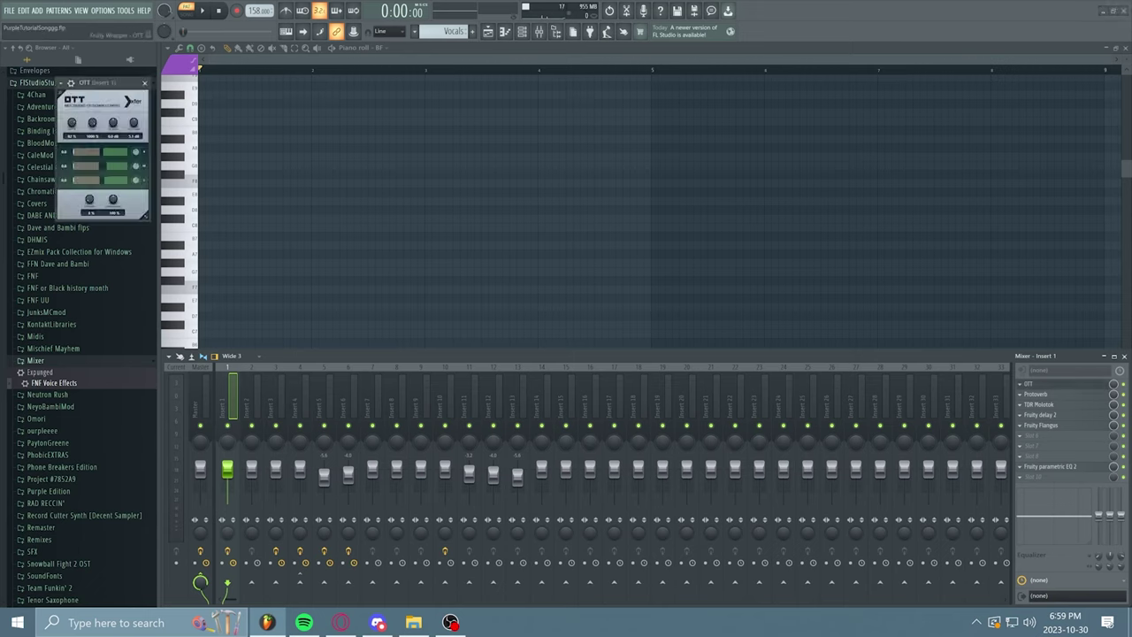
left_click_drag(105, 83, 588, 272)
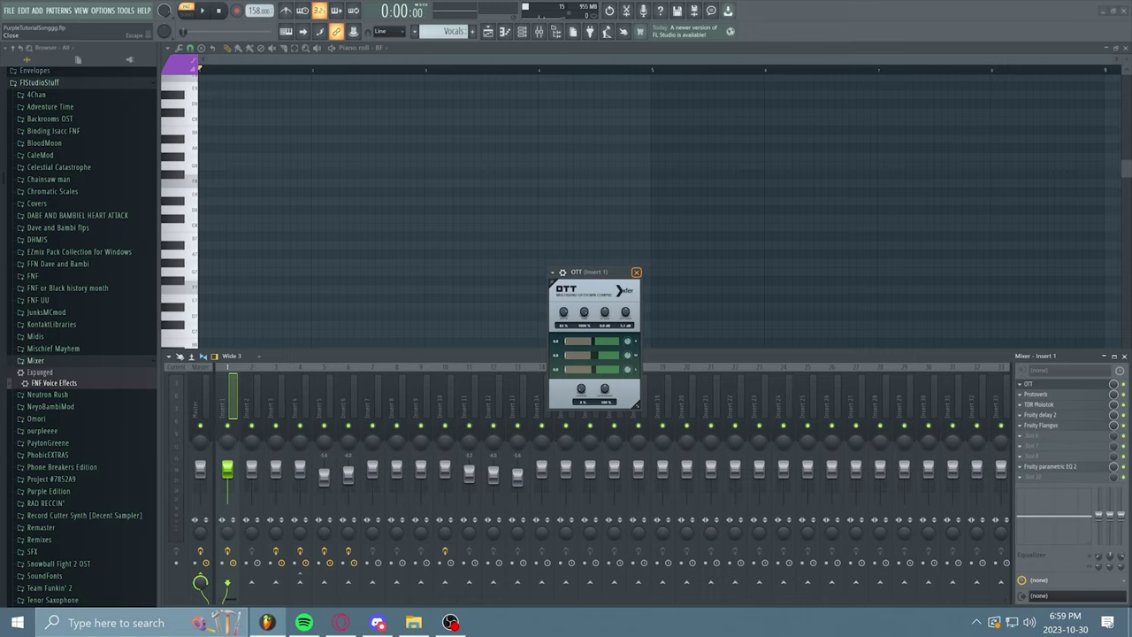
left_click(636, 273)
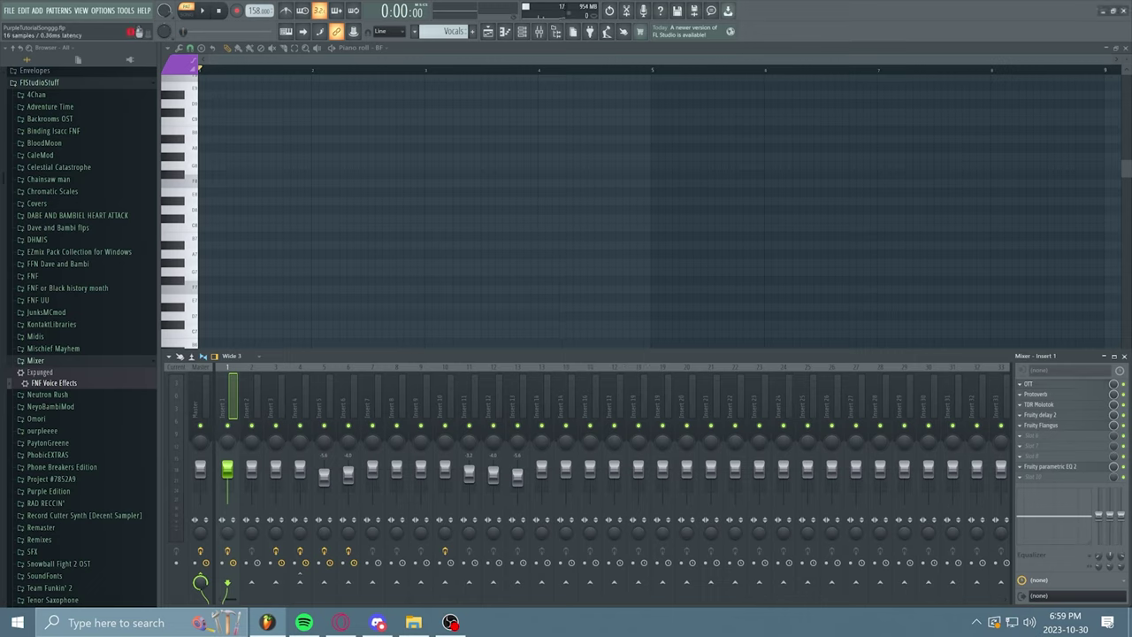
left_click(1035, 395)
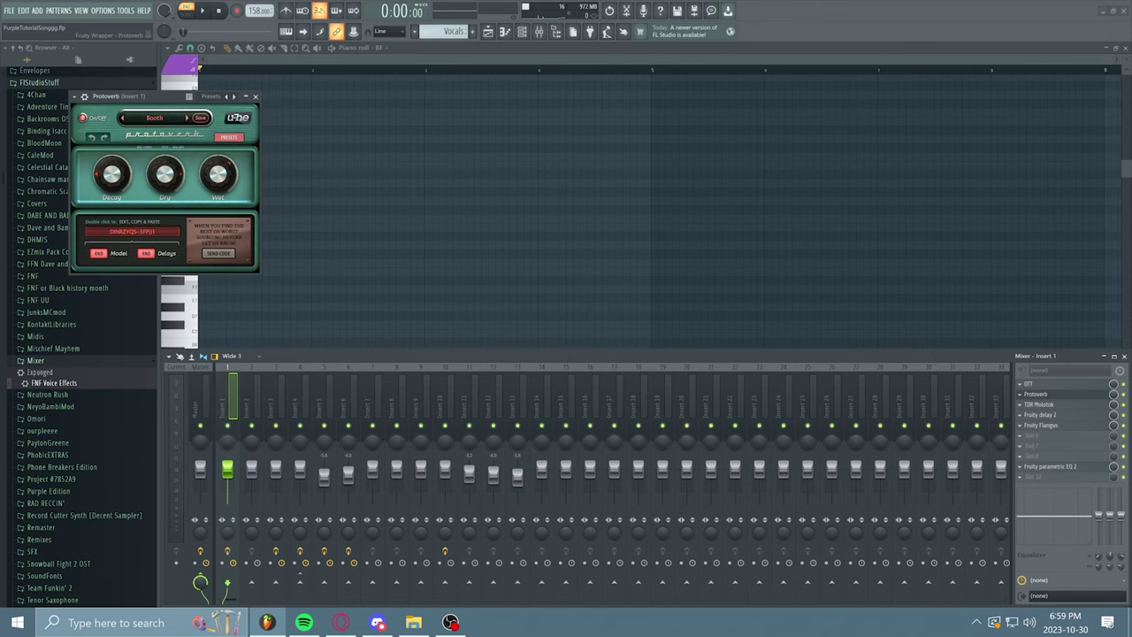
left_click_drag(150, 97, 542, 256)
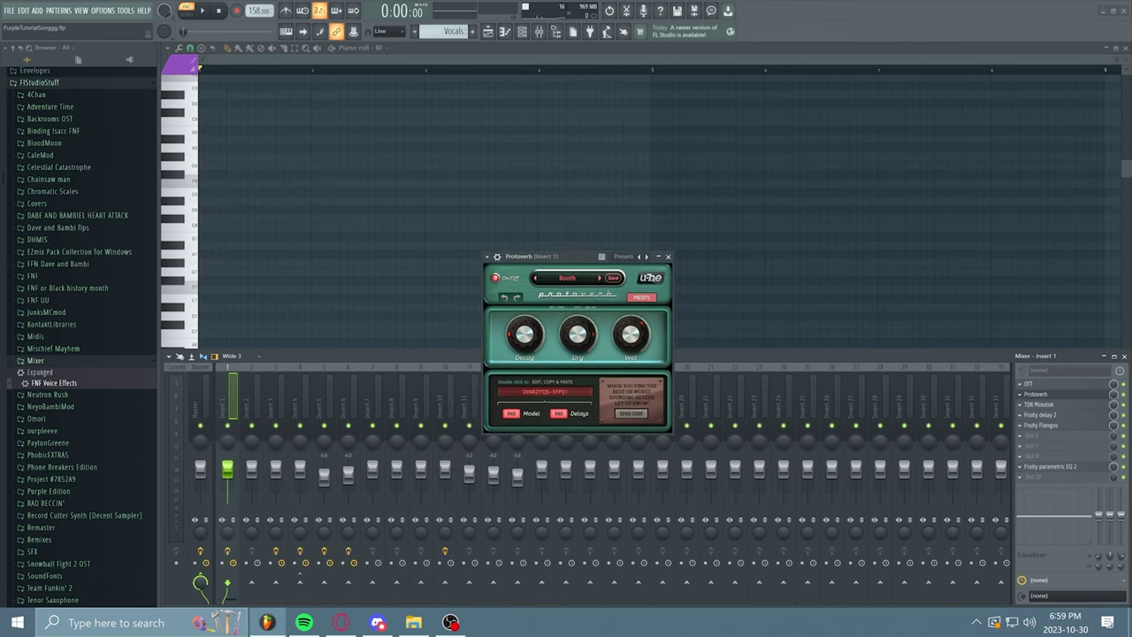
left_click(668, 256)
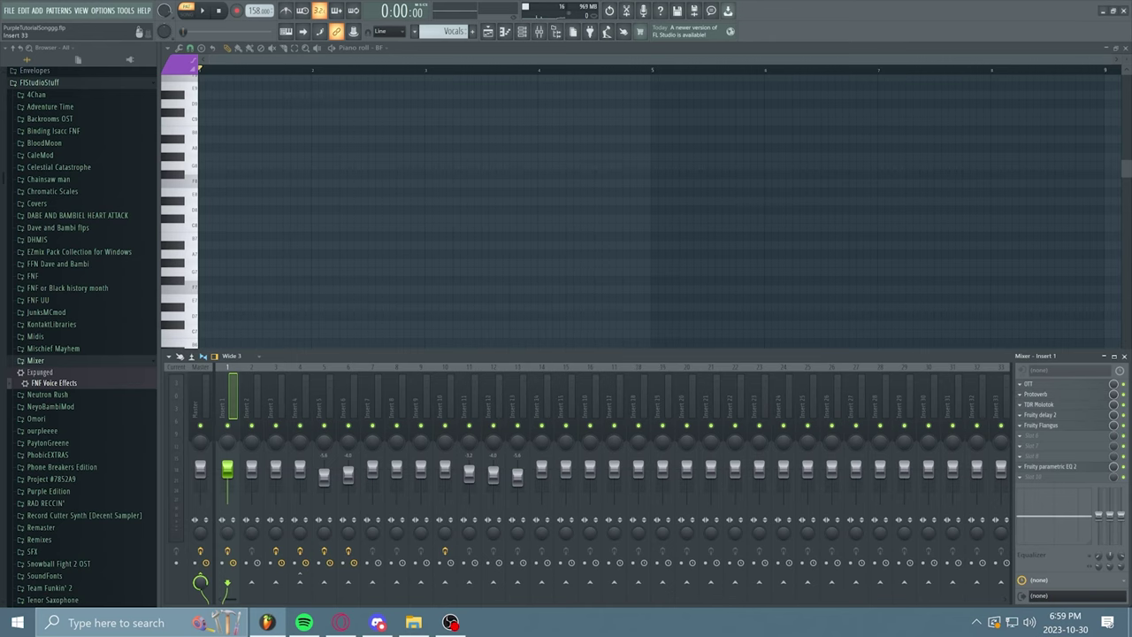
View the TDR Molotok and Fruity delay 2 settings on Insert 1, closing each plugin window after inspection
left_click(1040, 405)
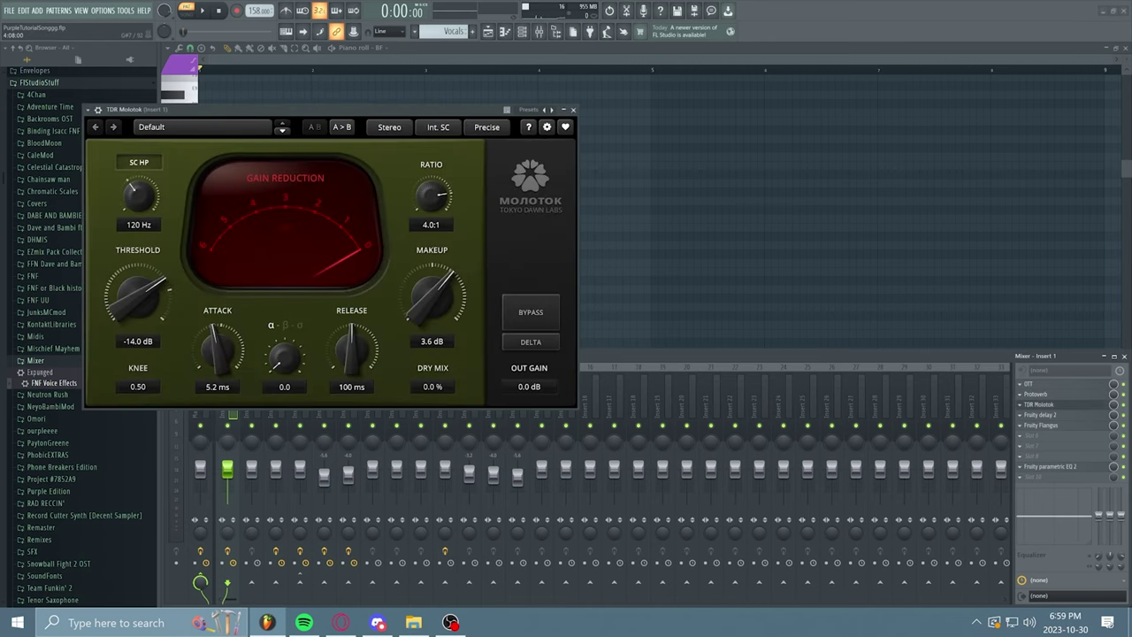
left_click_drag(266, 109, 504, 170)
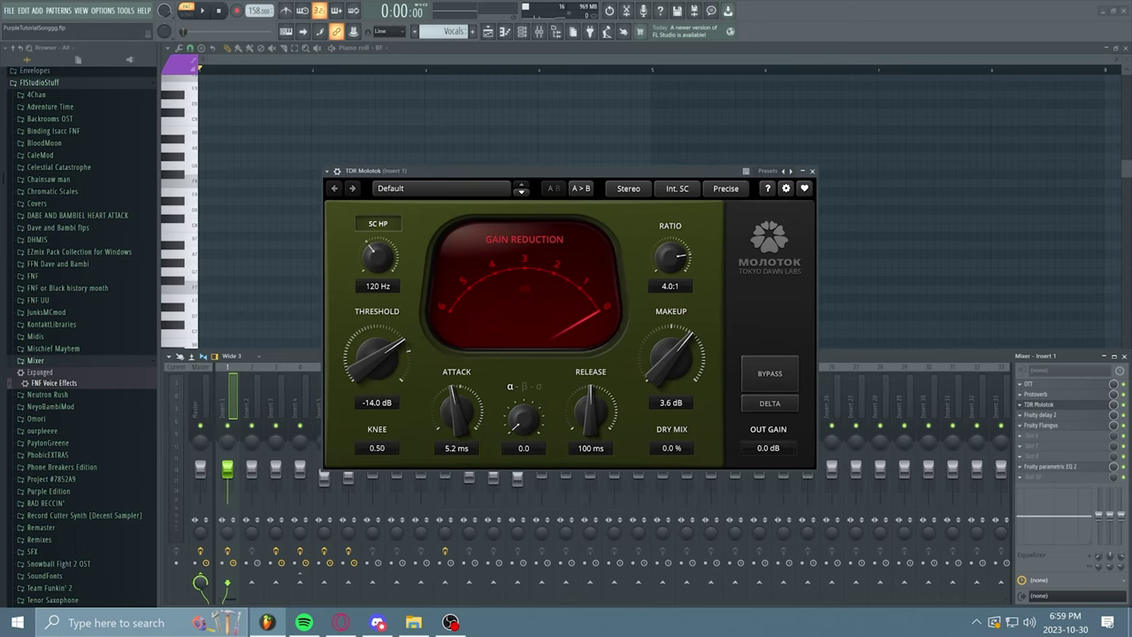
left_click(812, 170)
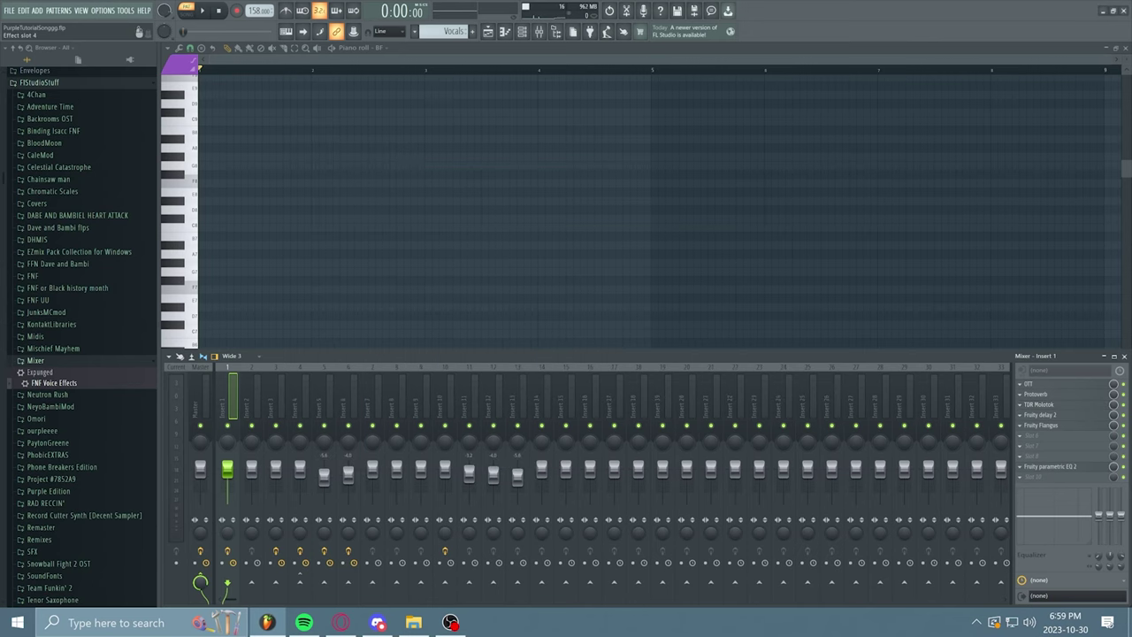
left_click(1040, 414)
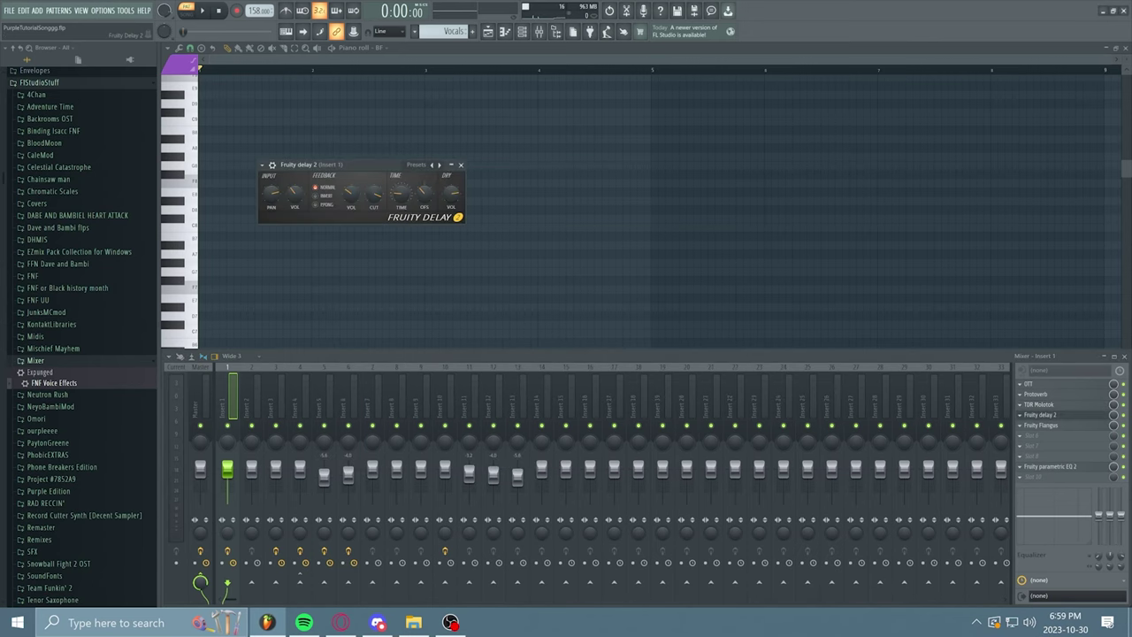
left_click_drag(310, 165, 517, 326)
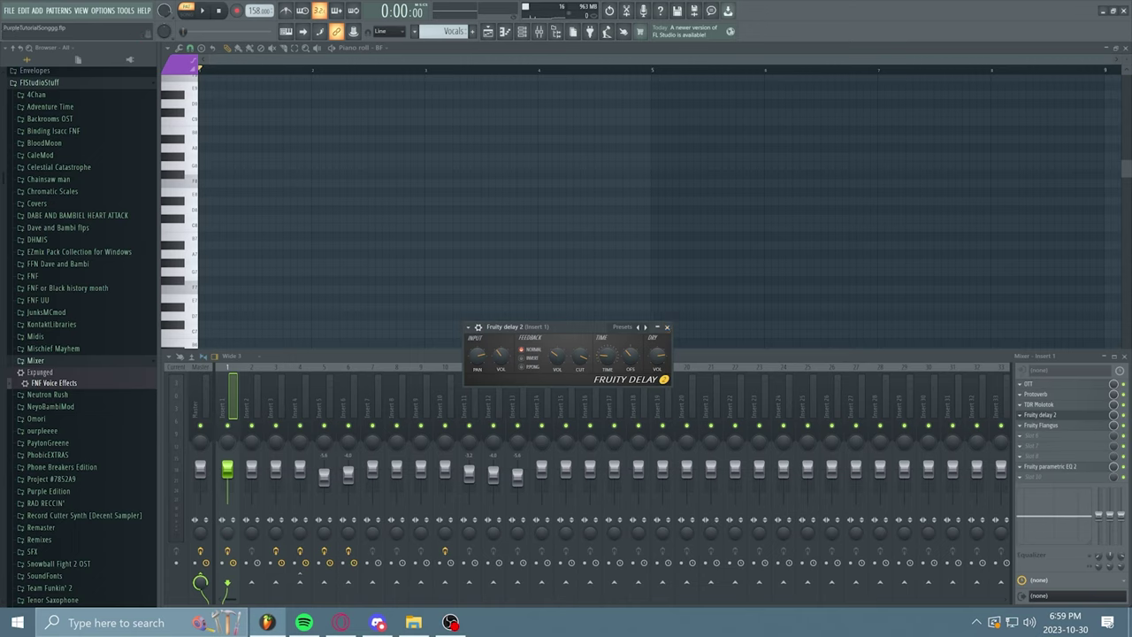
left_click(667, 328)
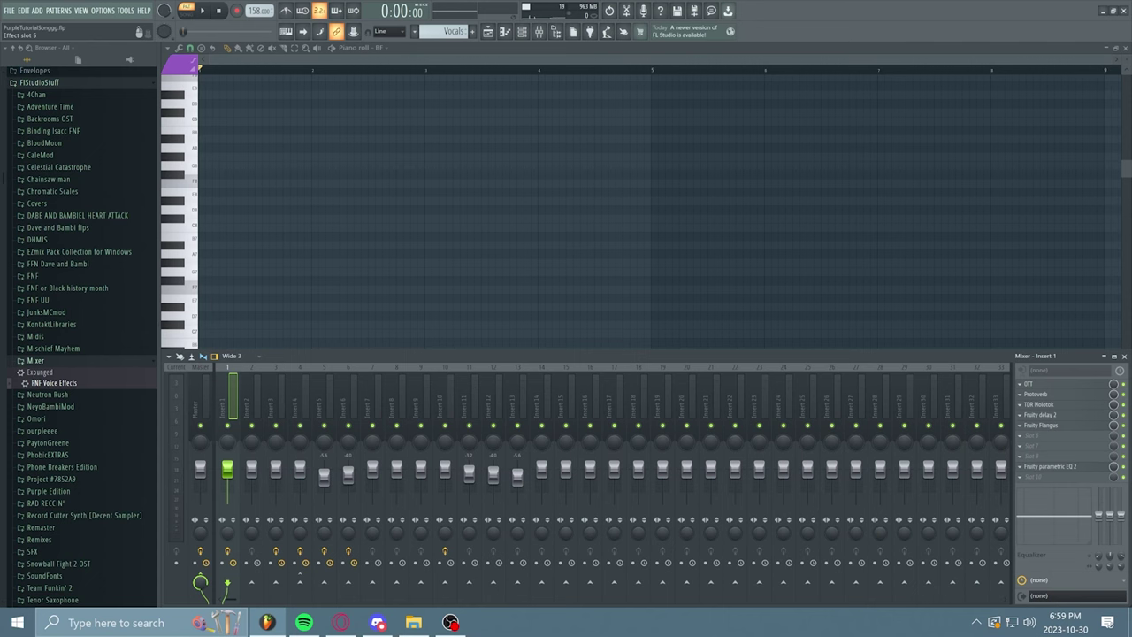
left_click(378, 622)
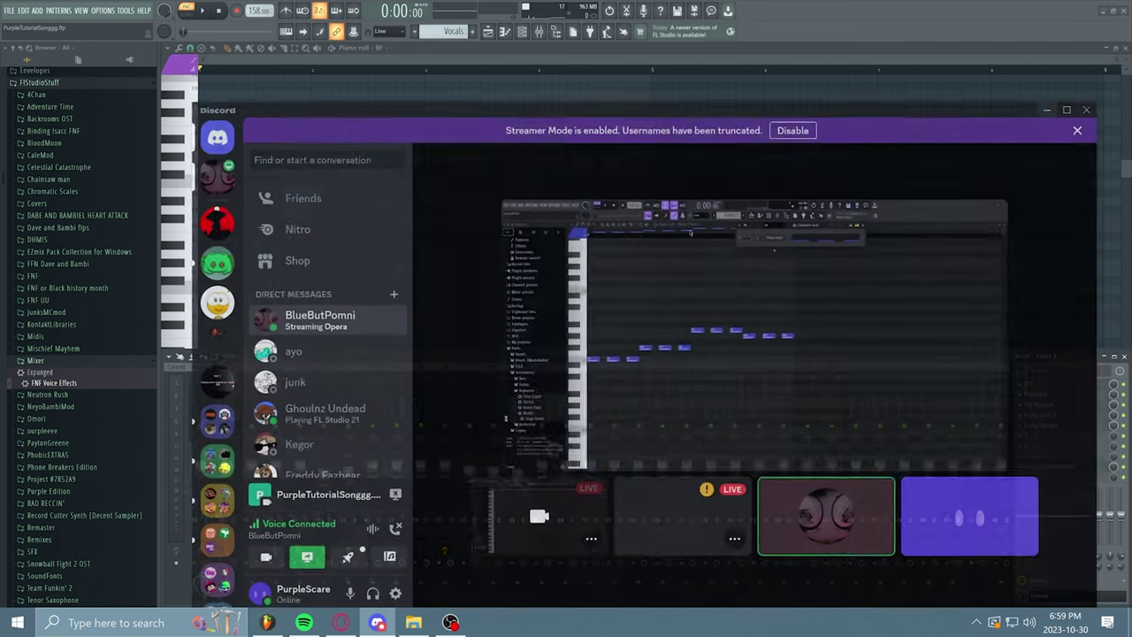
left_click(377, 622)
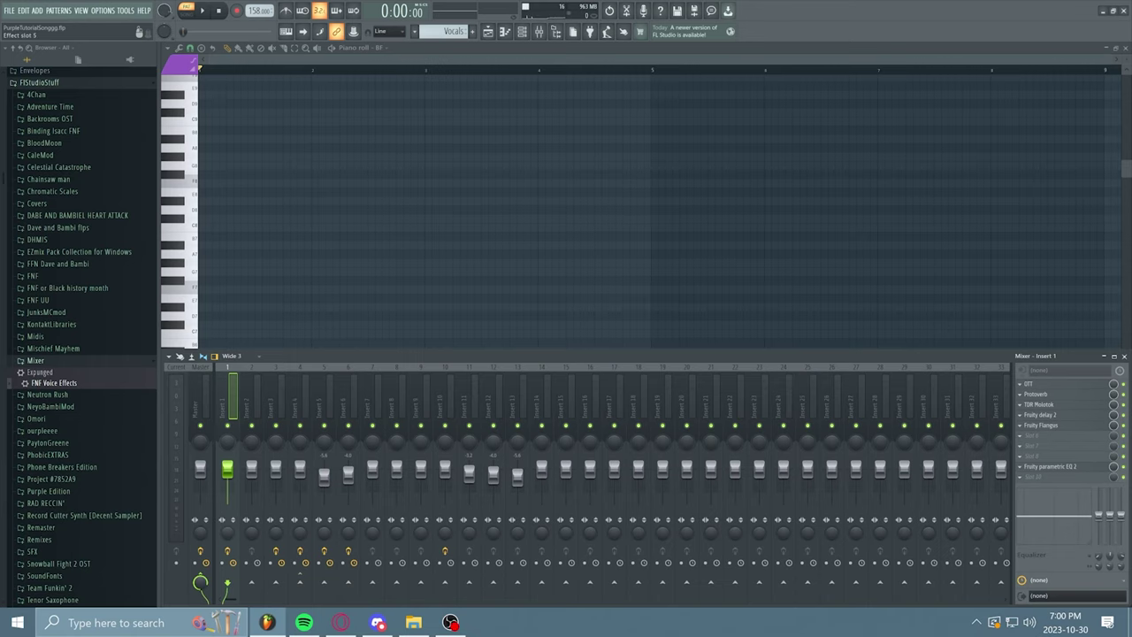
left_click(378, 622)
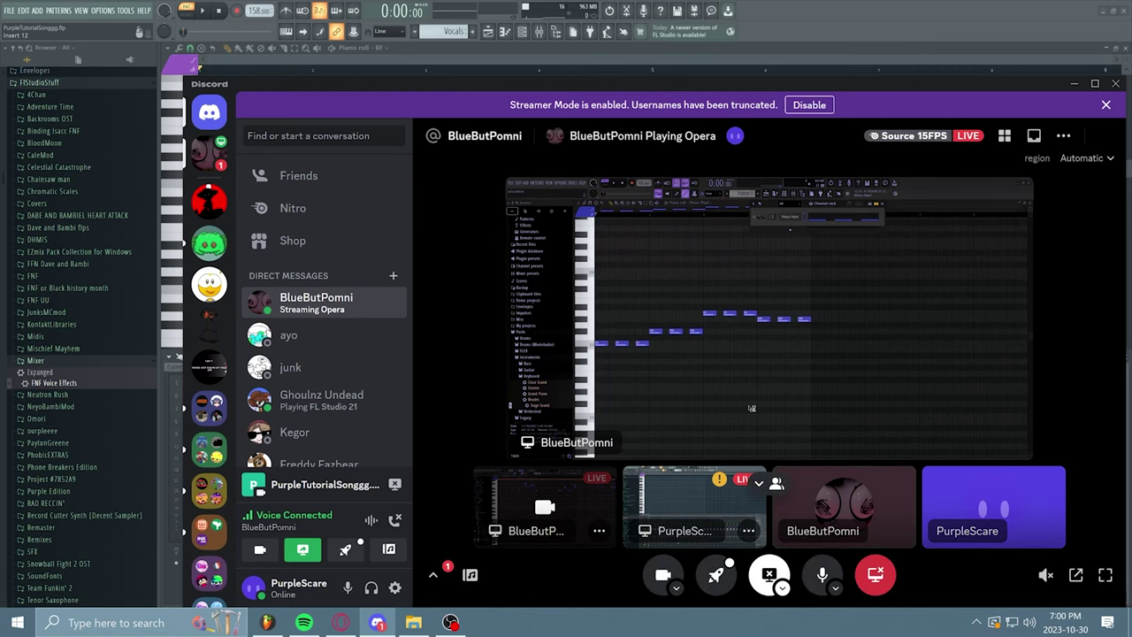
left_click(434, 576)
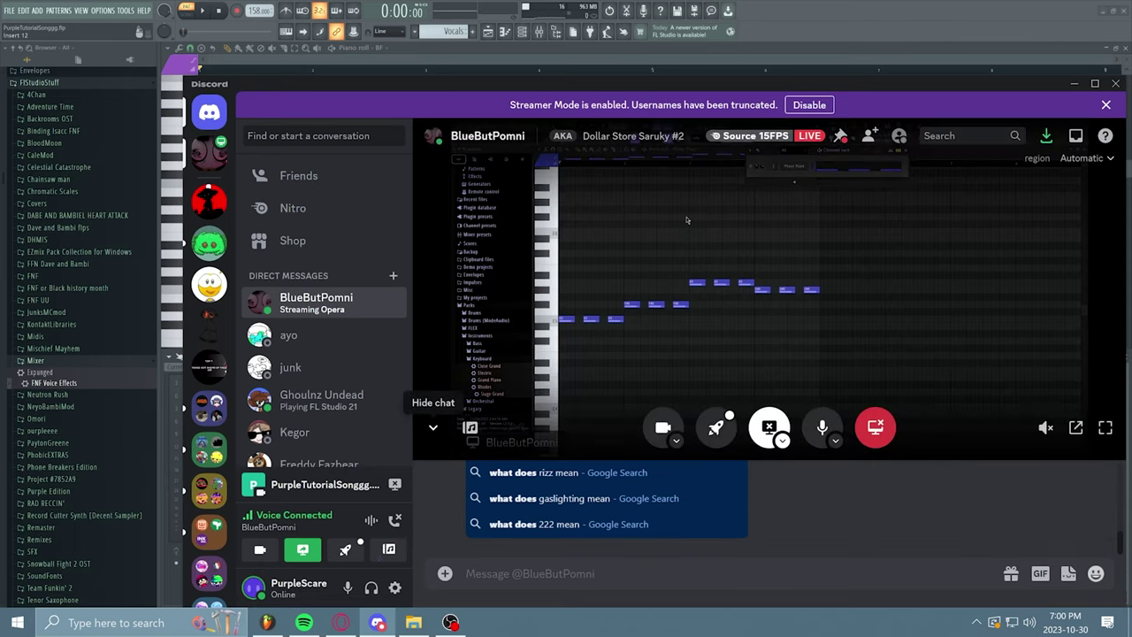
left_click(435, 428)
left_click(378, 623)
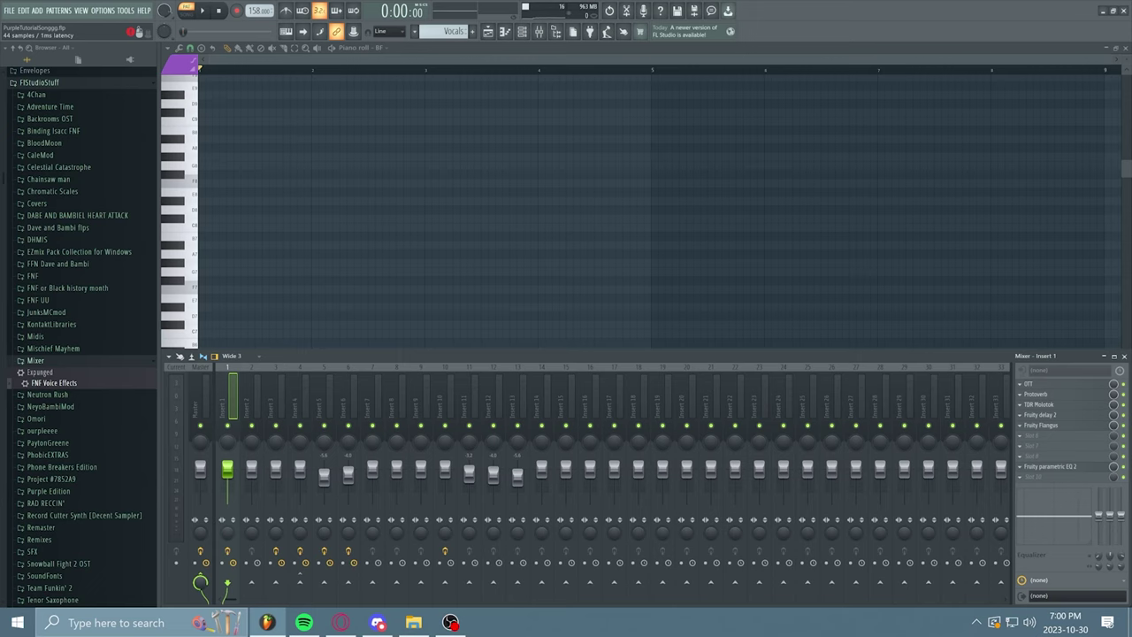
Briefly view the Fruity parametric EQ 2 curve and the Fruity Flangus settings on Insert 1, closing each window
left_click(1053, 466)
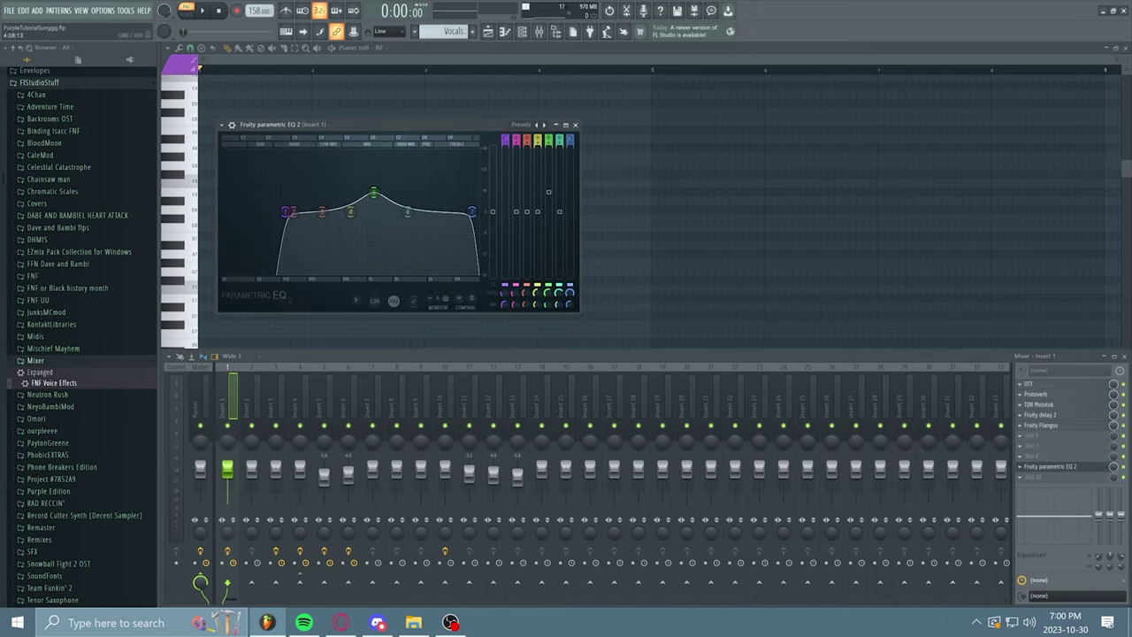
left_click(575, 124)
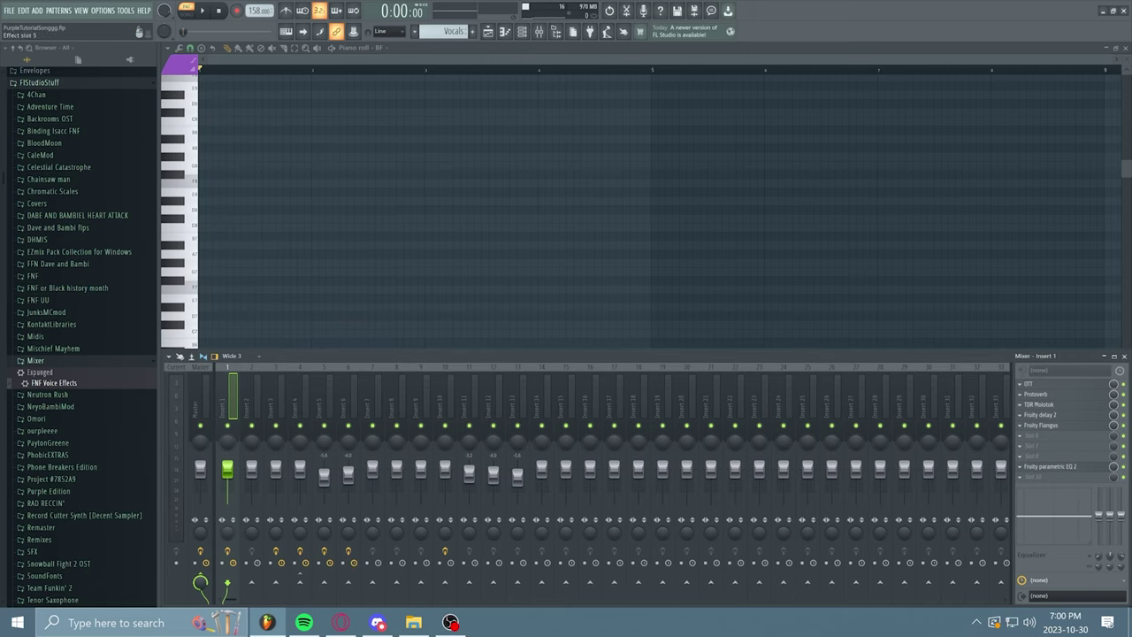
left_click(1048, 426)
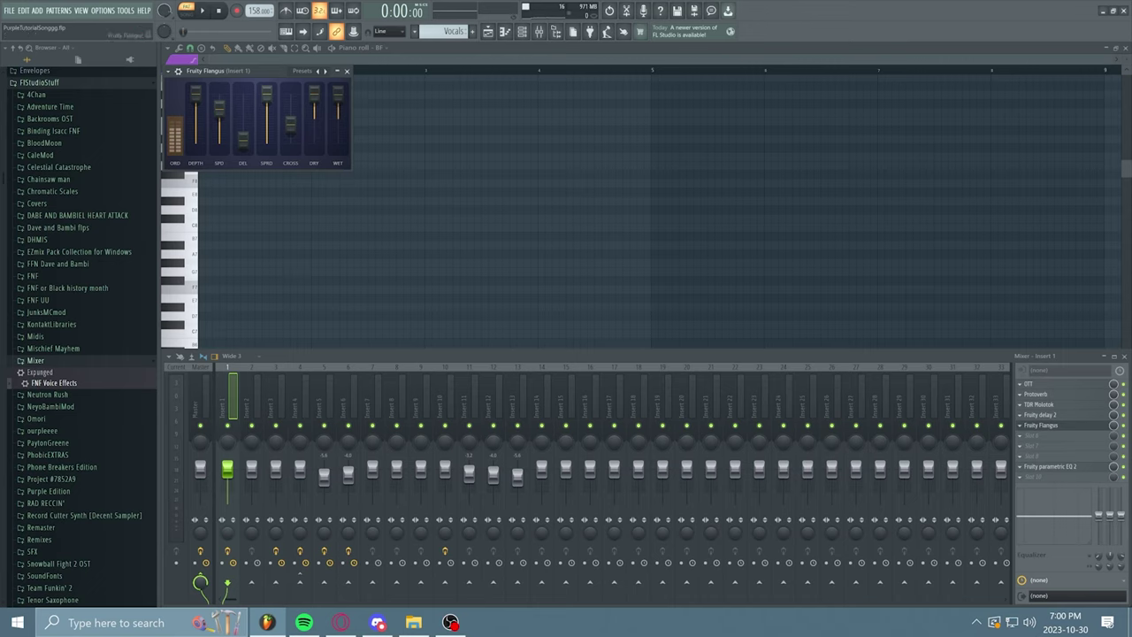
left_click_drag(274, 71, 592, 295)
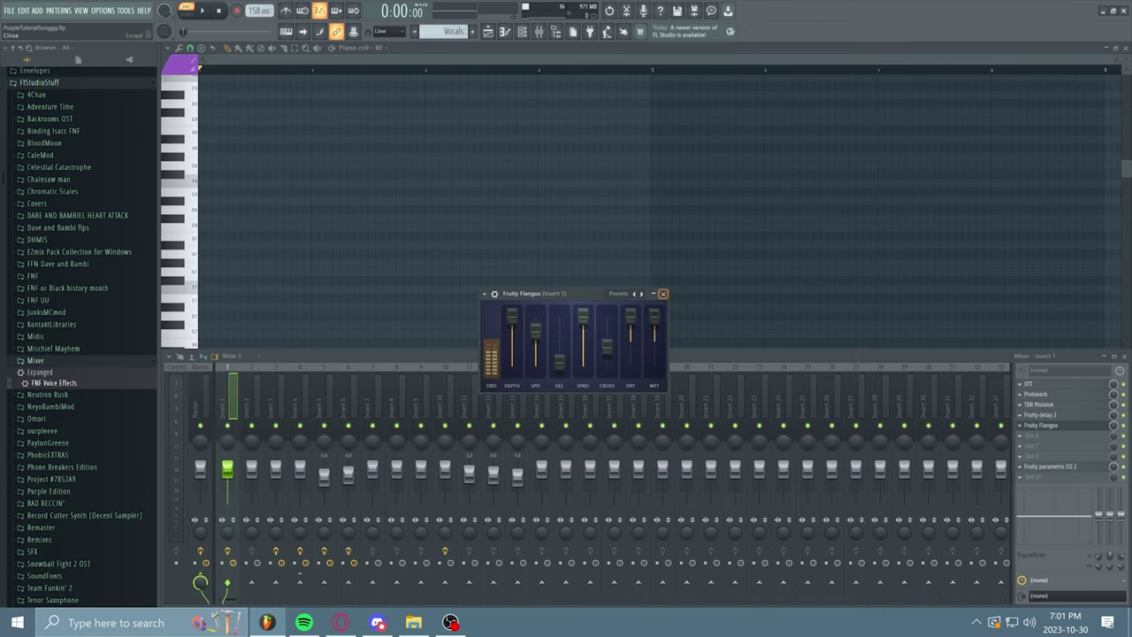
left_click(663, 293)
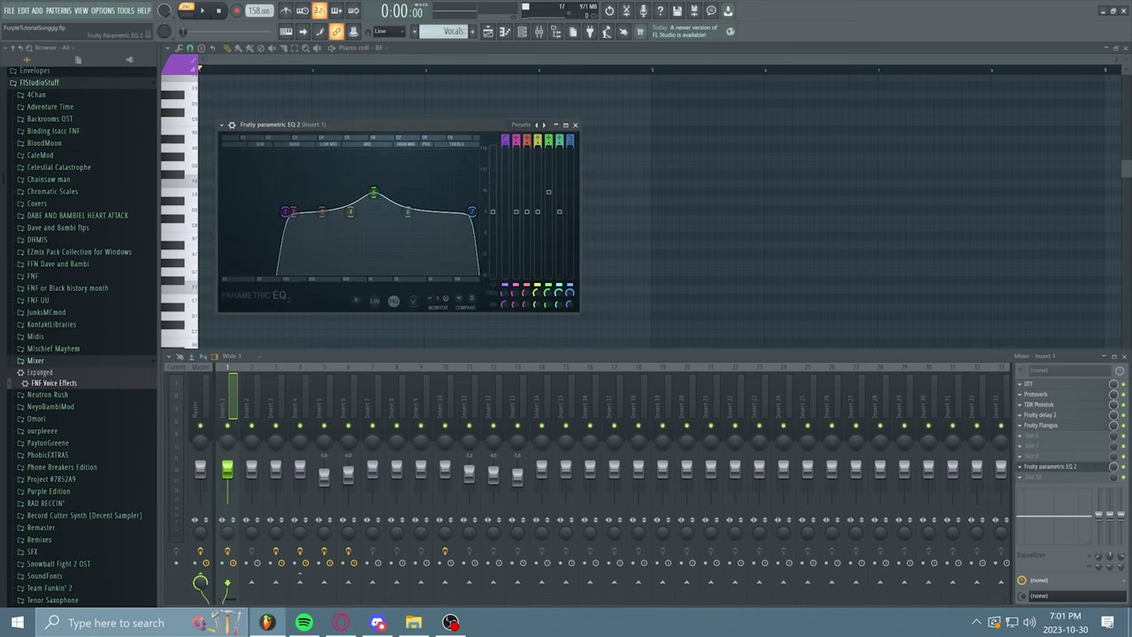
In Insert 1's Fruity parametric EQ 2, raise band 6 to about band 5's height, shift it toward higher frequencies, and close the equalizer
left_click_drag(292, 125, 477, 276)
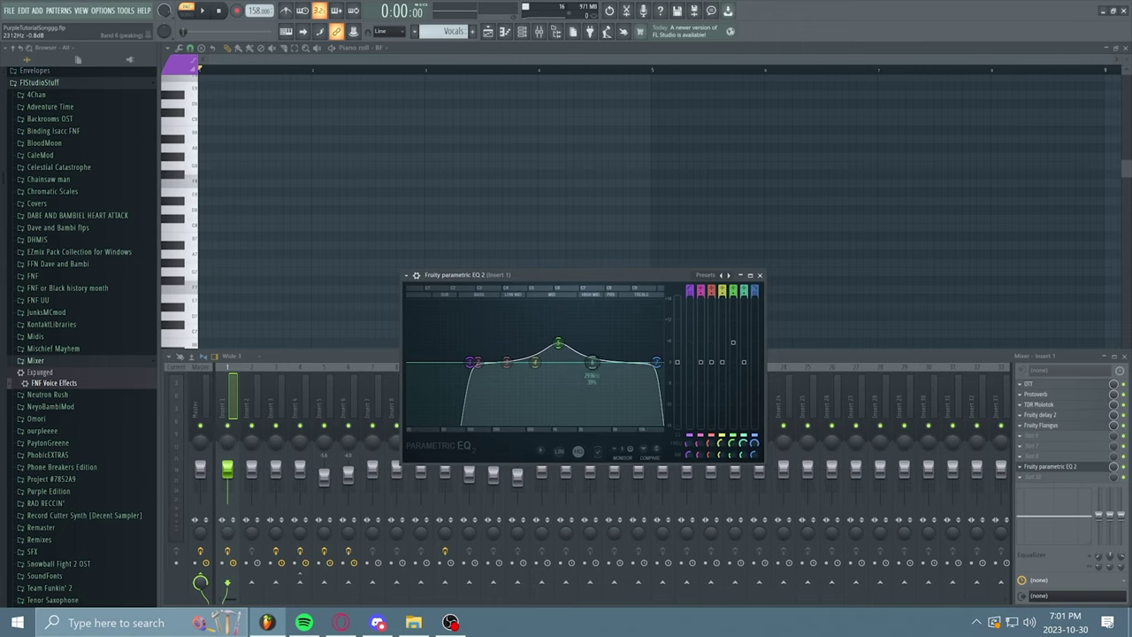
left_click_drag(592, 362, 621, 341)
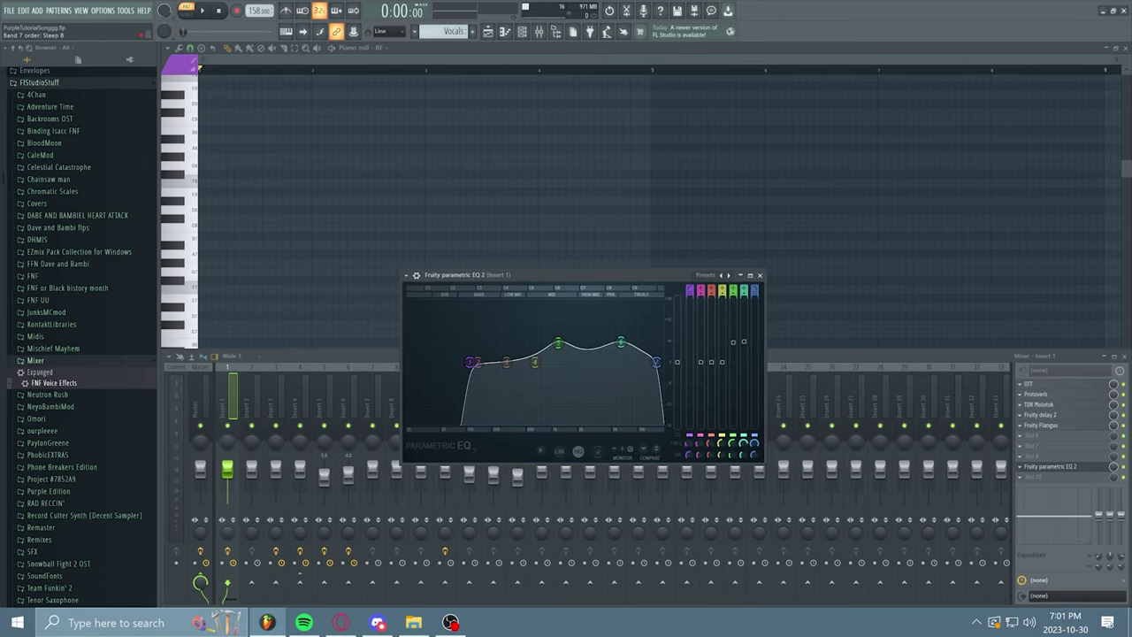
left_click(760, 275)
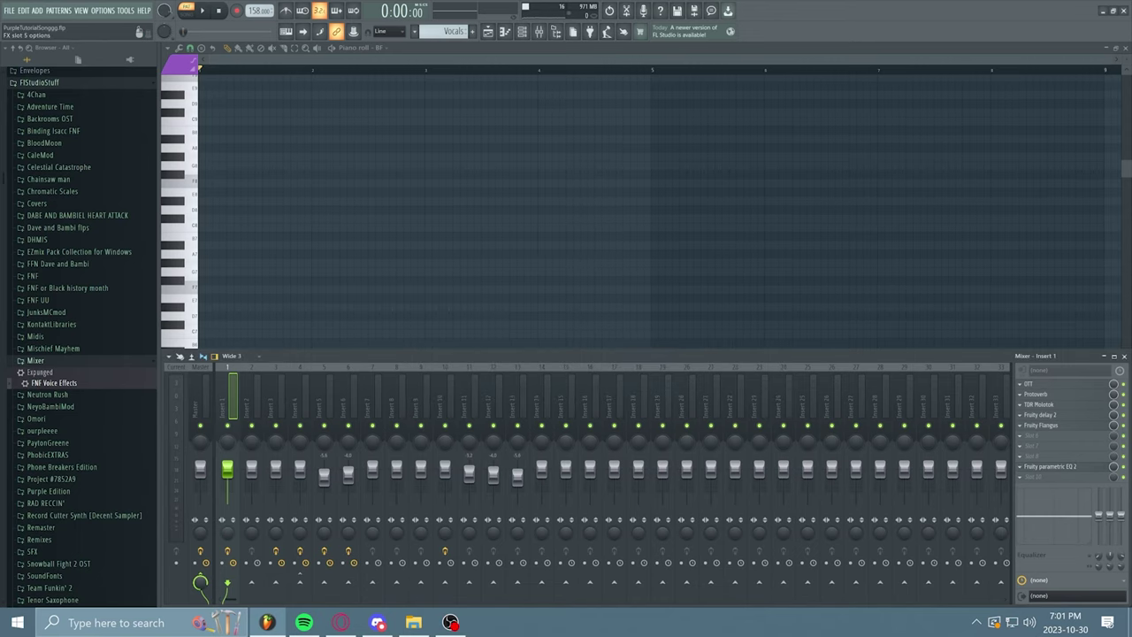
Delete the Fruity Flangus effect from slot 5 of Insert 1
left_click(1020, 424)
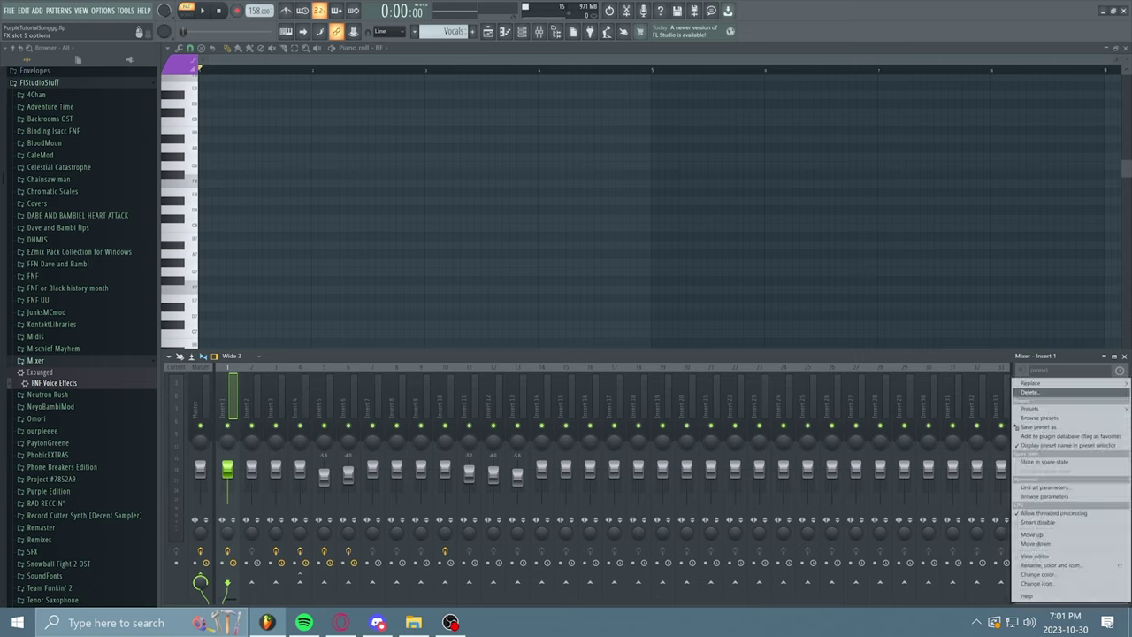
left_click(1031, 391)
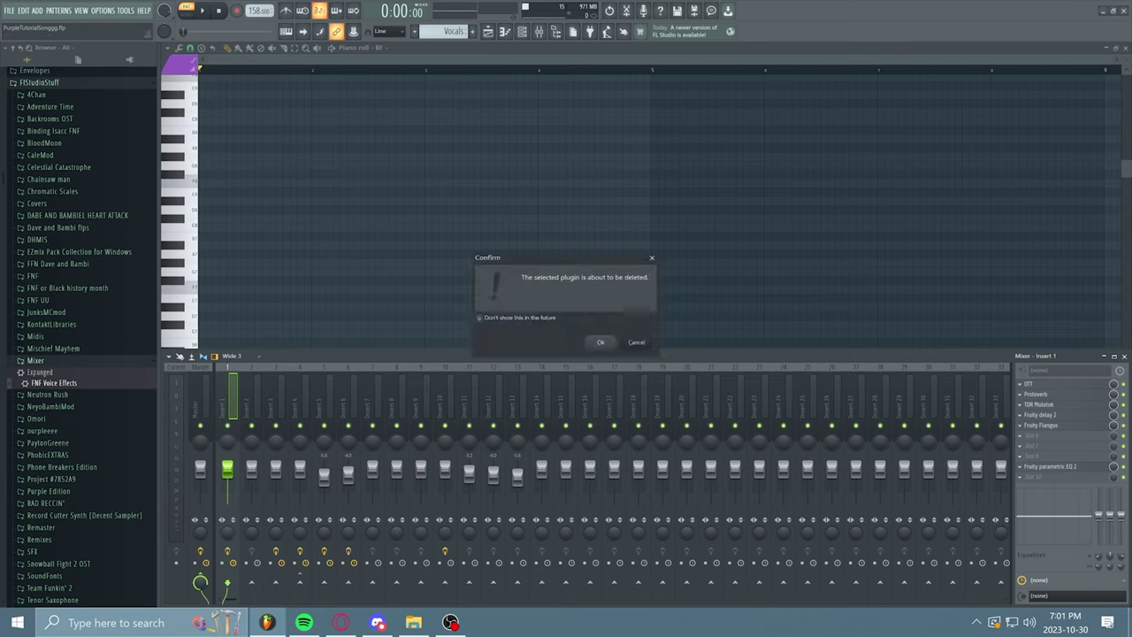
left_click(600, 341)
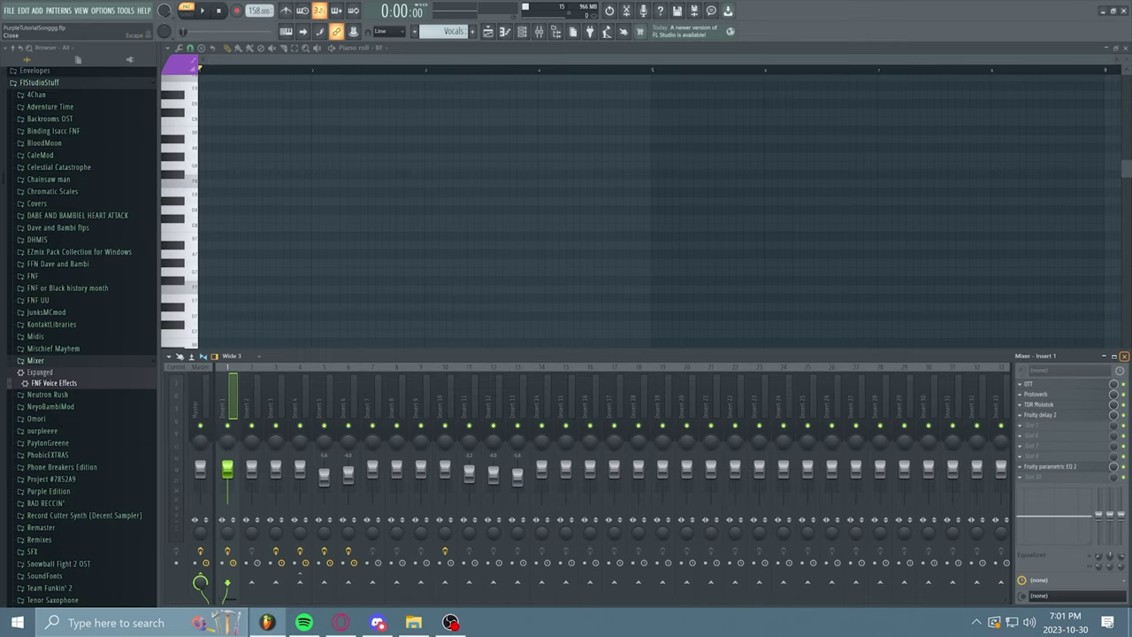
Check the mixer track assignments of the Voices channels in the channel rack and return to the mixer
left_click(1125, 355)
left_click(522, 31)
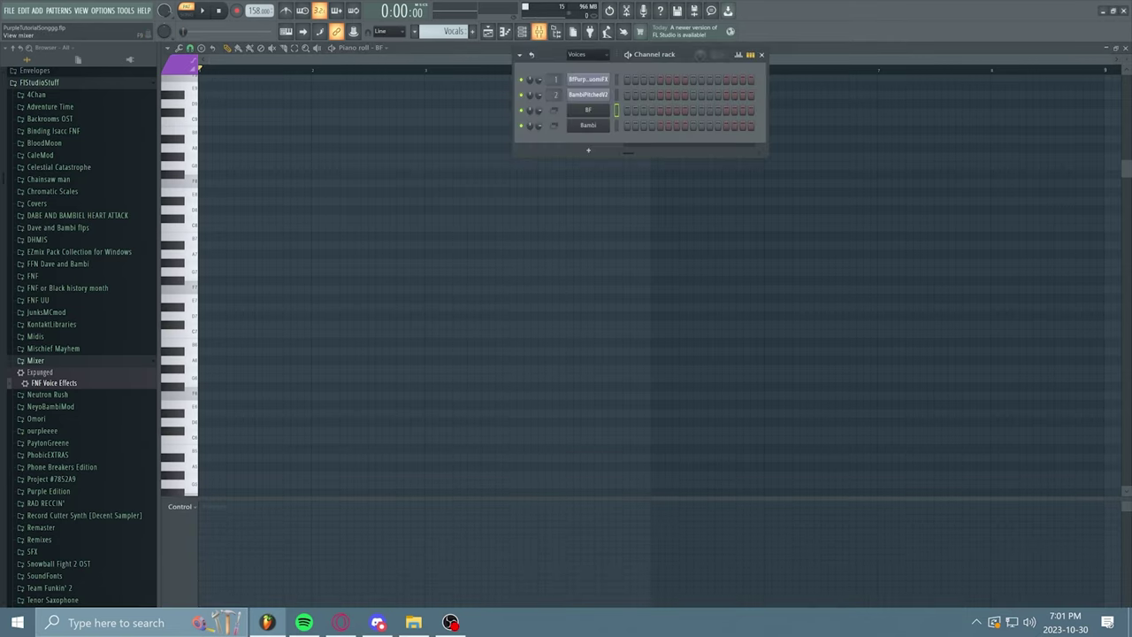
left_click(522, 31)
left_click(538, 31)
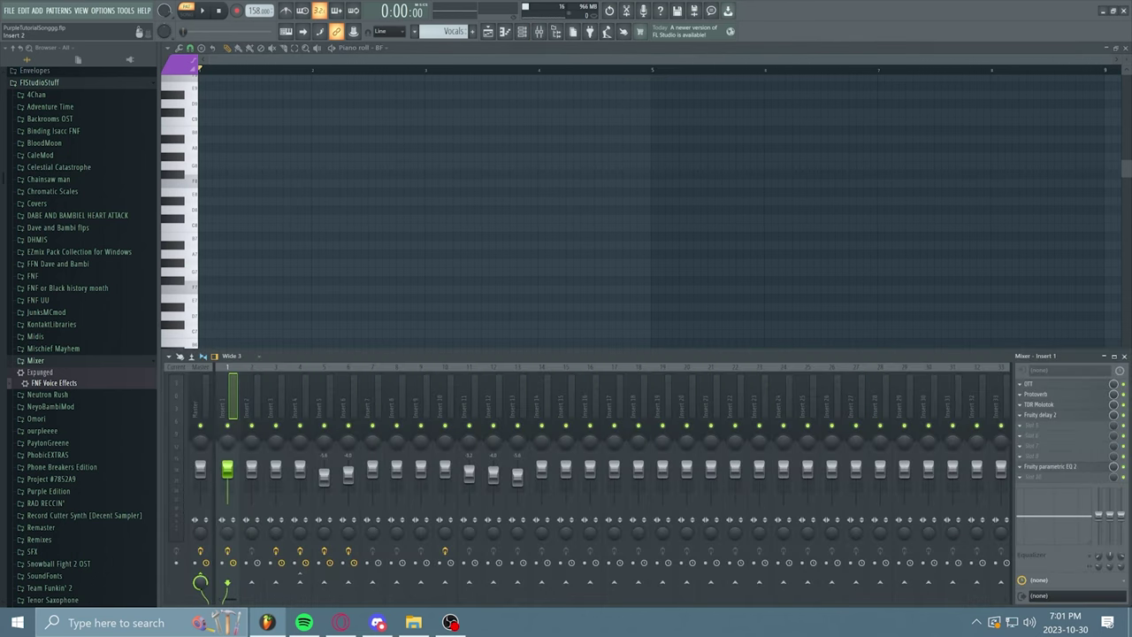
Apply the FNF Voice Effects preset to Insert 2 and delete its Fruity Flangus effect
left_click(252, 403)
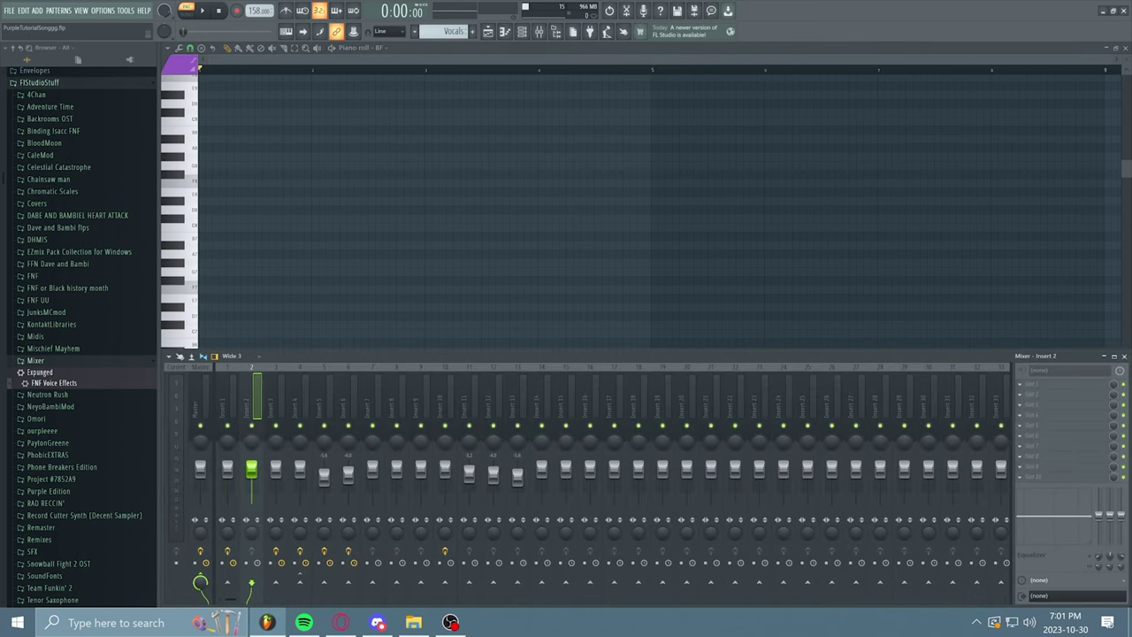
left_click_drag(54, 383, 251, 407)
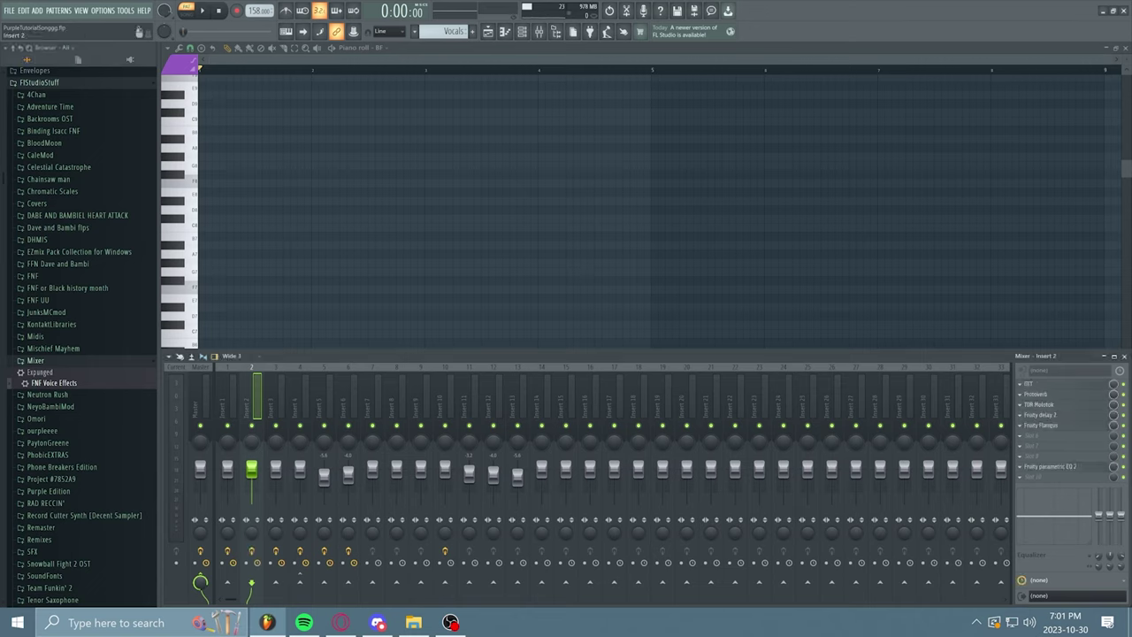
left_click(1020, 425)
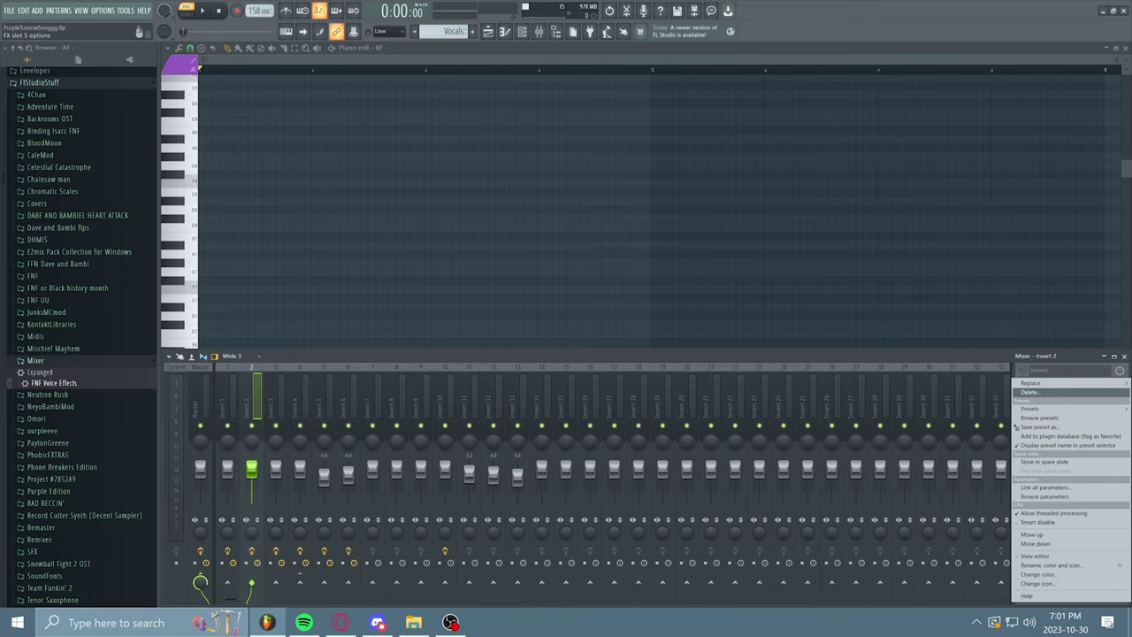
left_click(1031, 391)
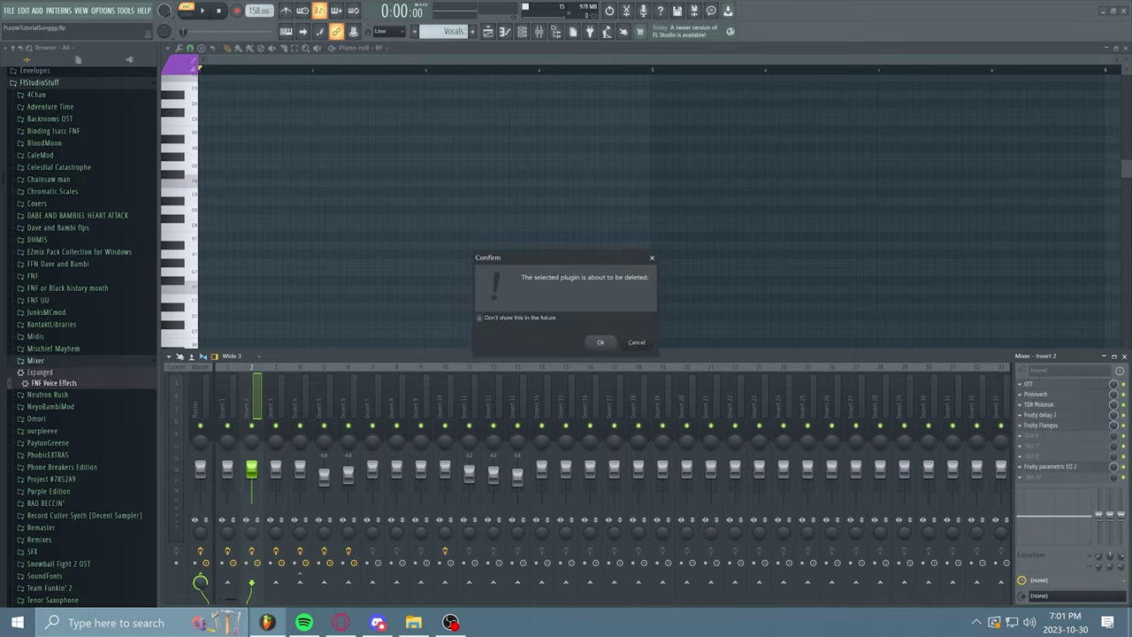
left_click(600, 343)
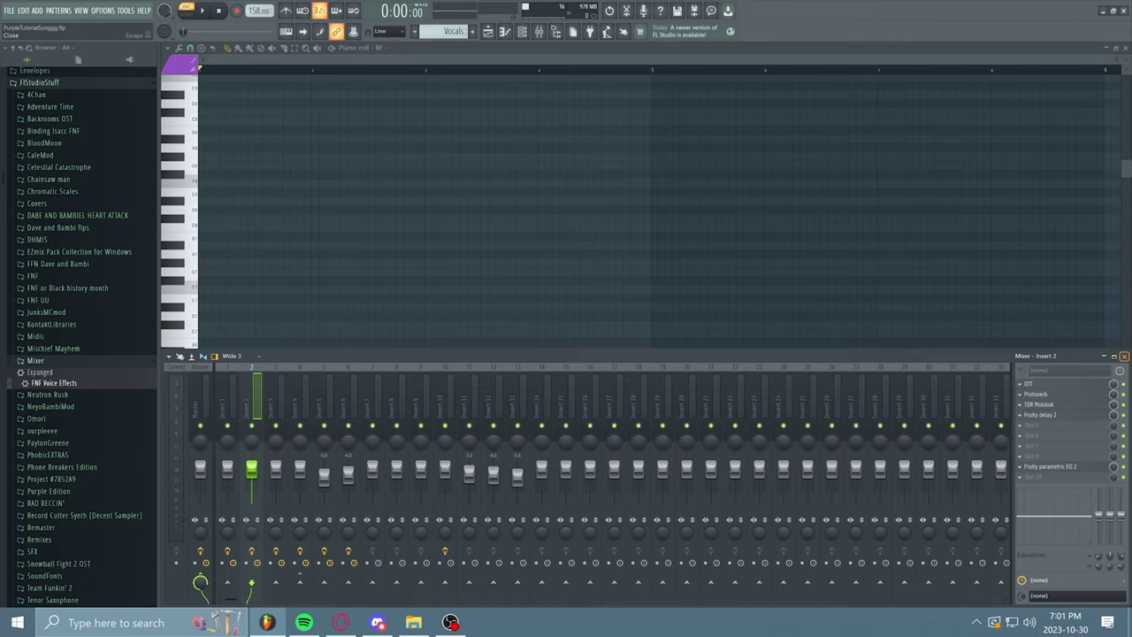
Close the mixer, then place and remove an F7 test note in BF's piano roll
left_click(1124, 356)
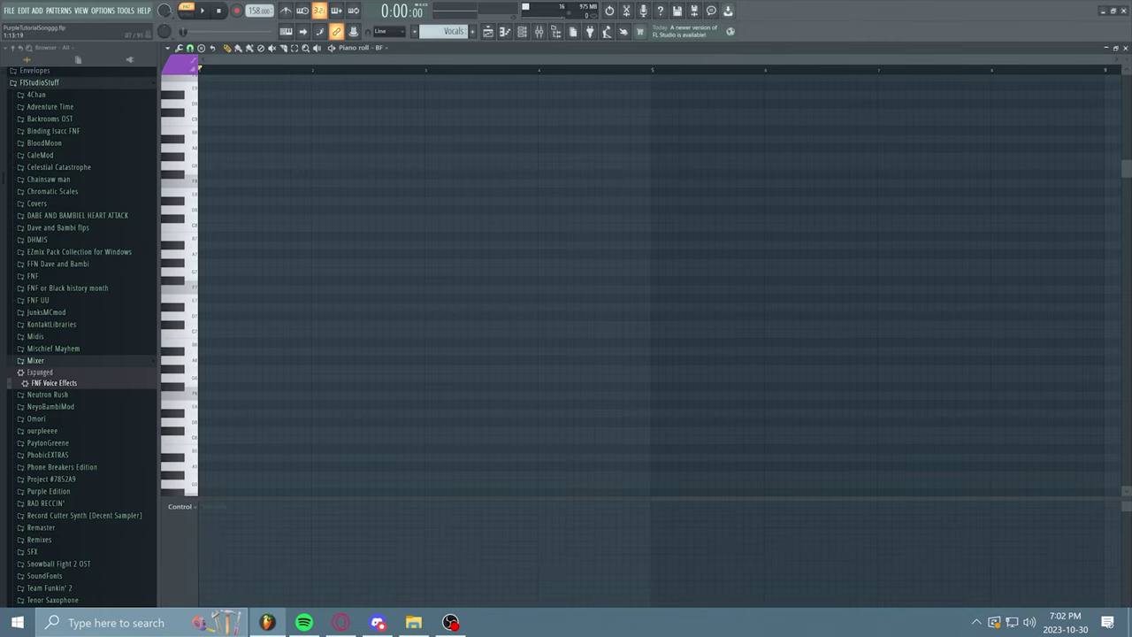
left_click(277, 288)
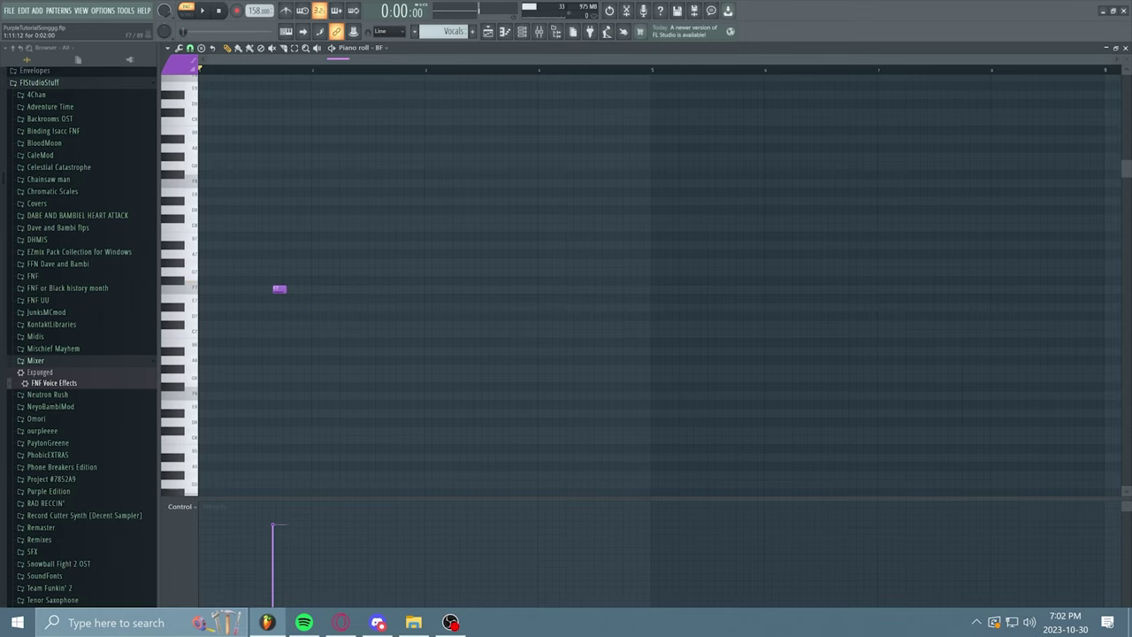
right_click(278, 288)
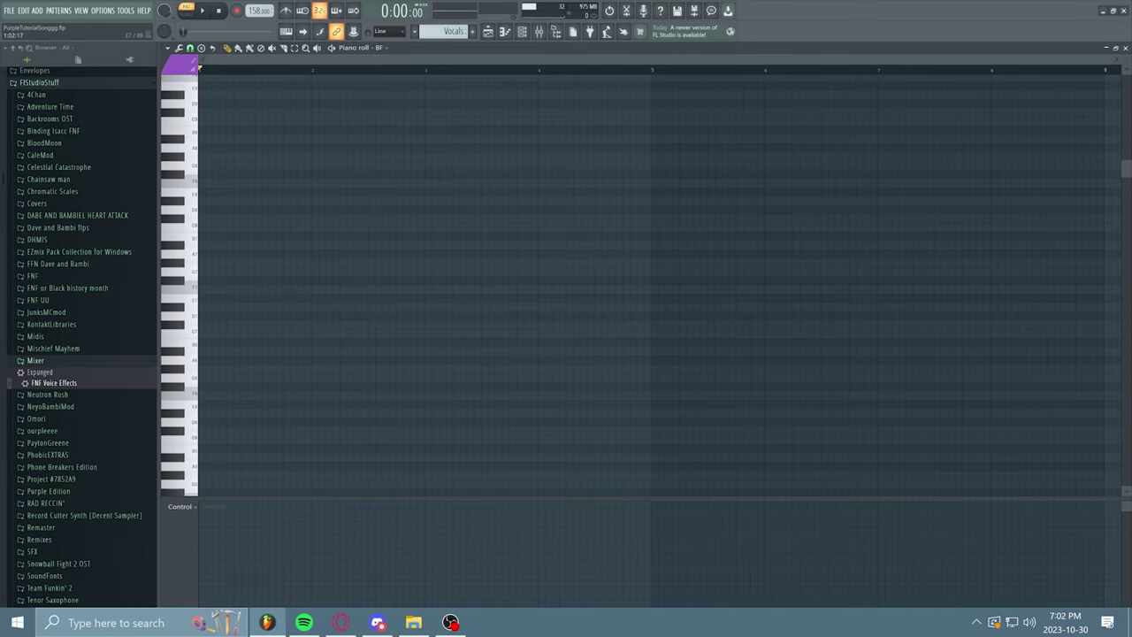
Set the root note of the piano roll's scale highlighting to D#
scroll(637, 284, "up", 3)
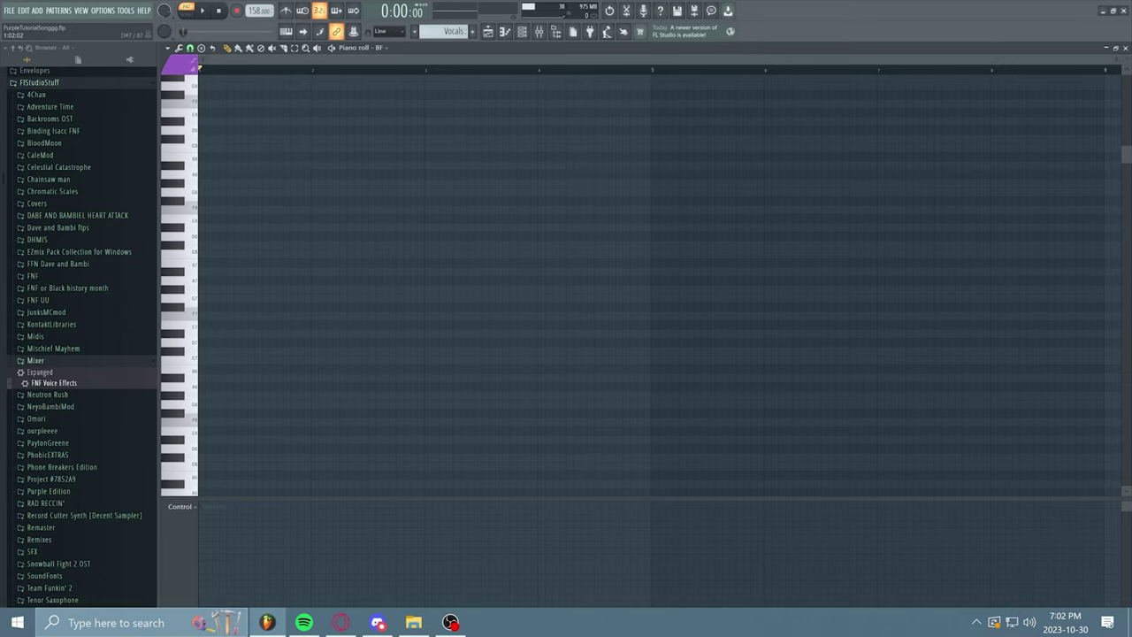
left_click(167, 48)
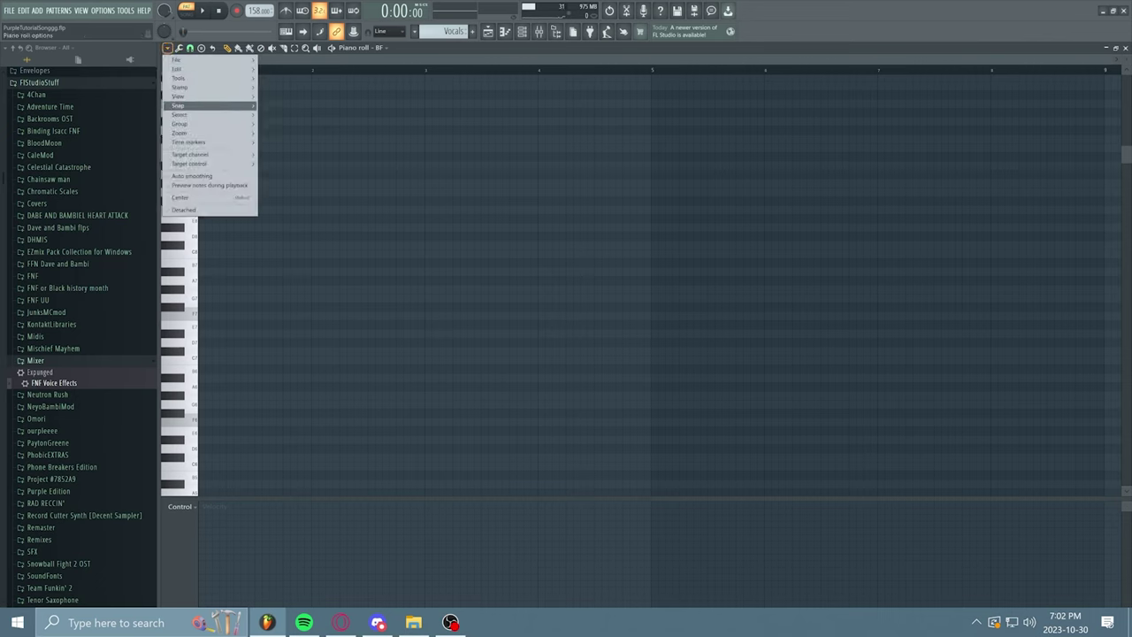
mouse_move(186, 97)
mouse_move(301, 235)
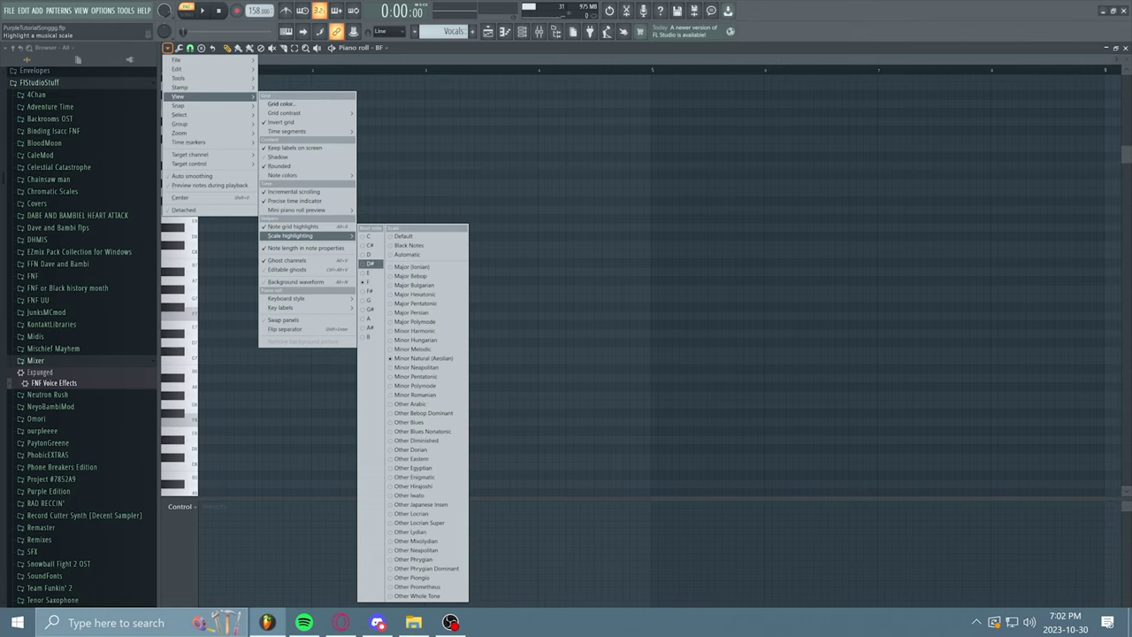
left_click(370, 264)
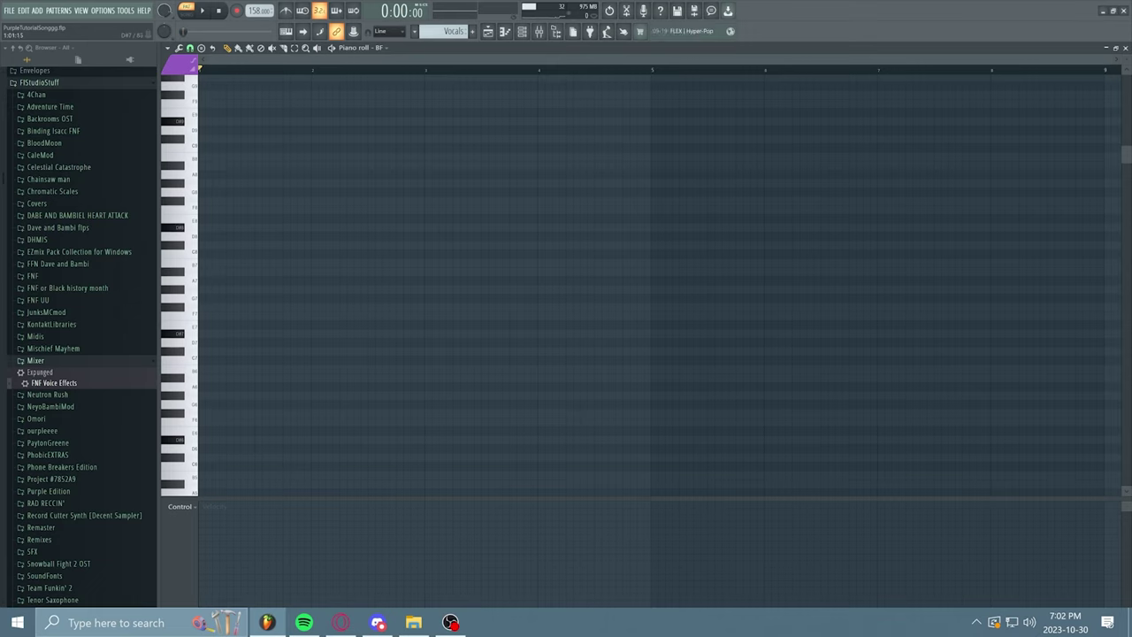
Place a D#7 note at the start of BF's piano roll and set the snap to 1/4 step
left_click(203, 333)
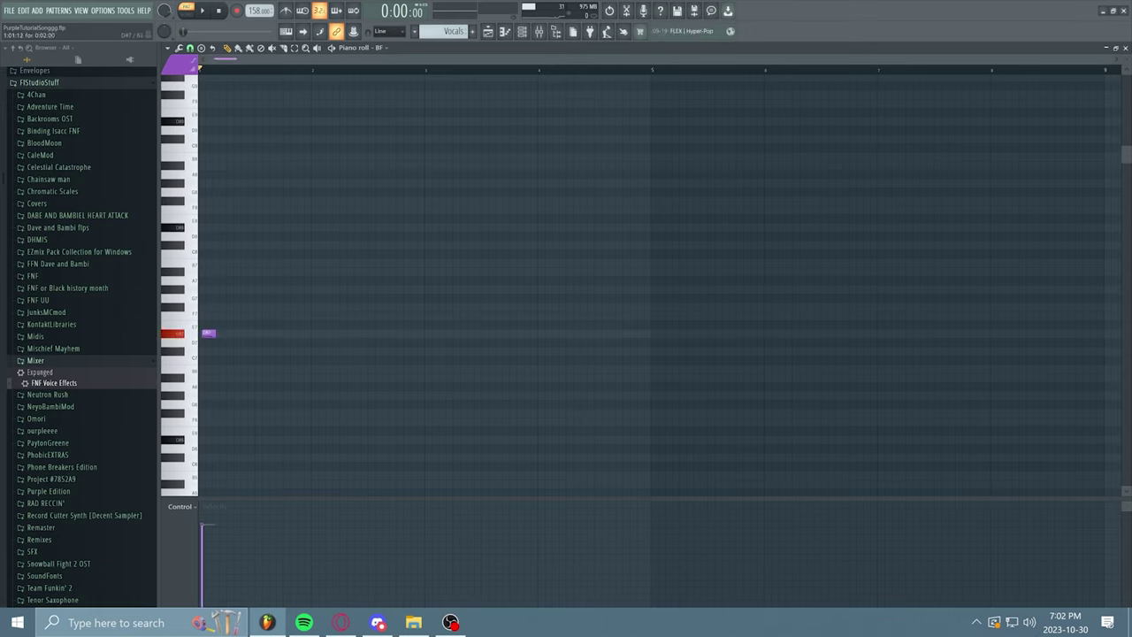
left_click(190, 48)
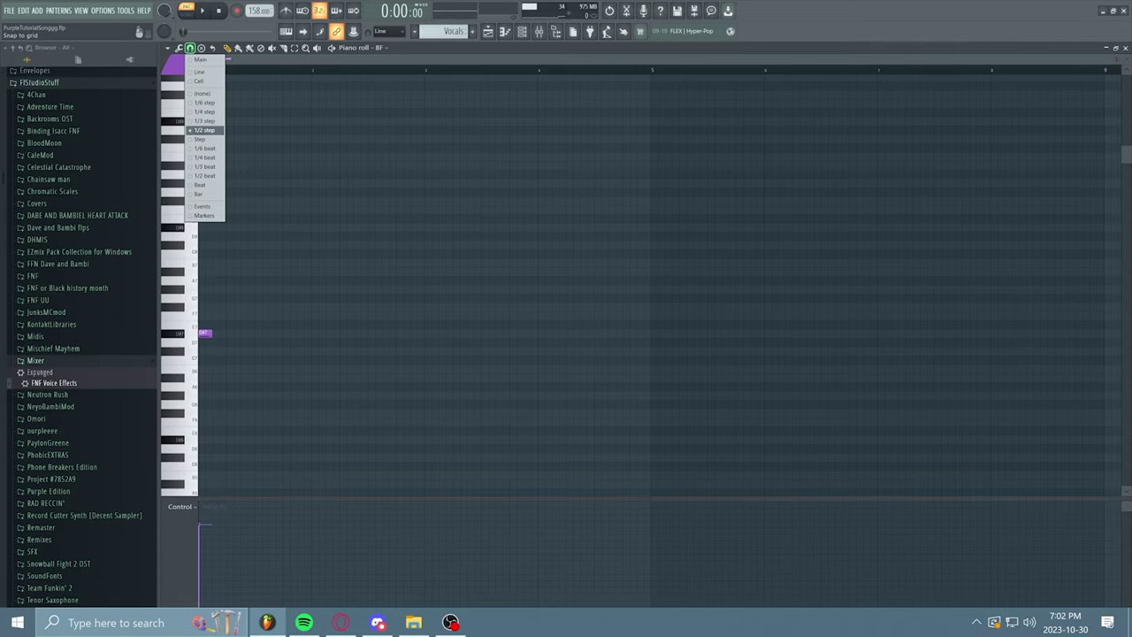
left_click(204, 111)
Place and remove an E8 test note in bar 2, and delete the D#7 note at the start
left_click(400, 219)
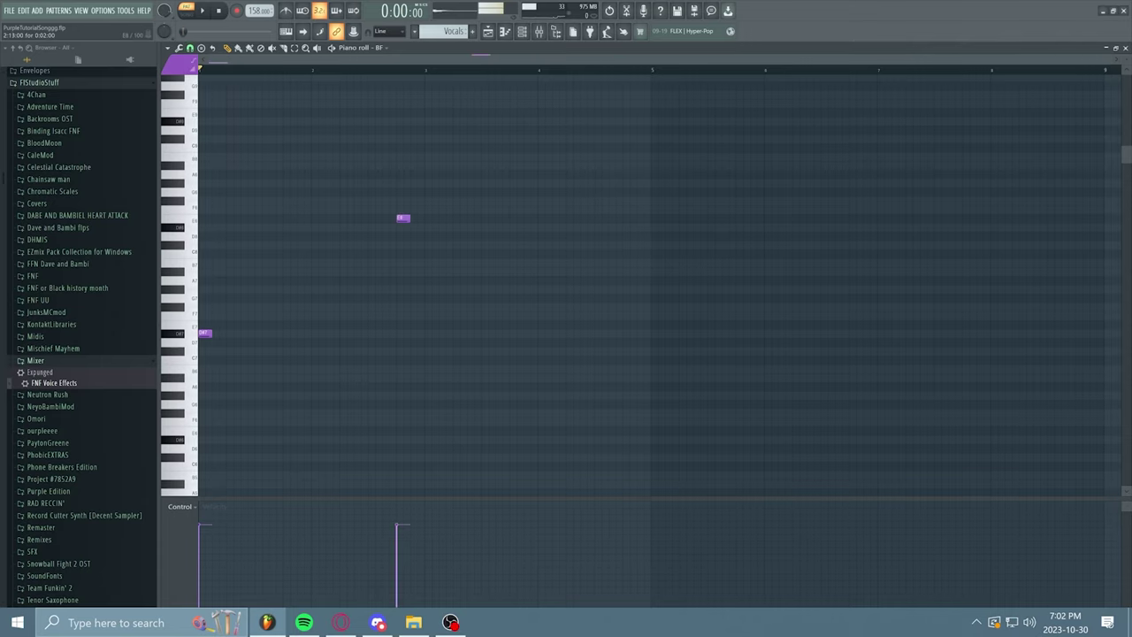
right_click(401, 219)
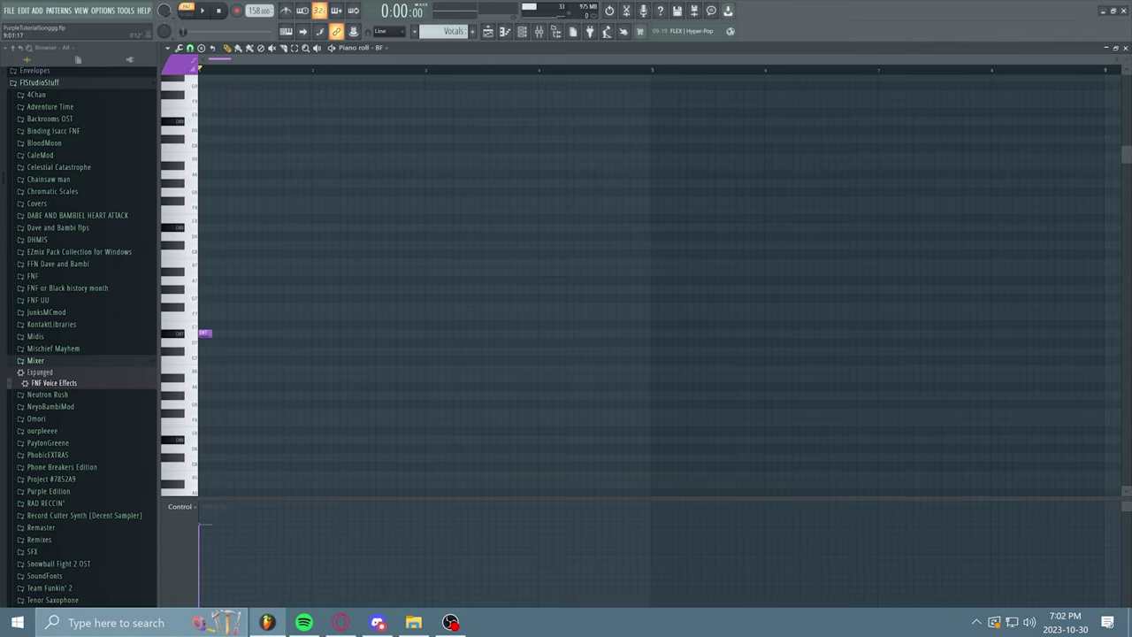
left_click_drag(1110, 59, 956, 59)
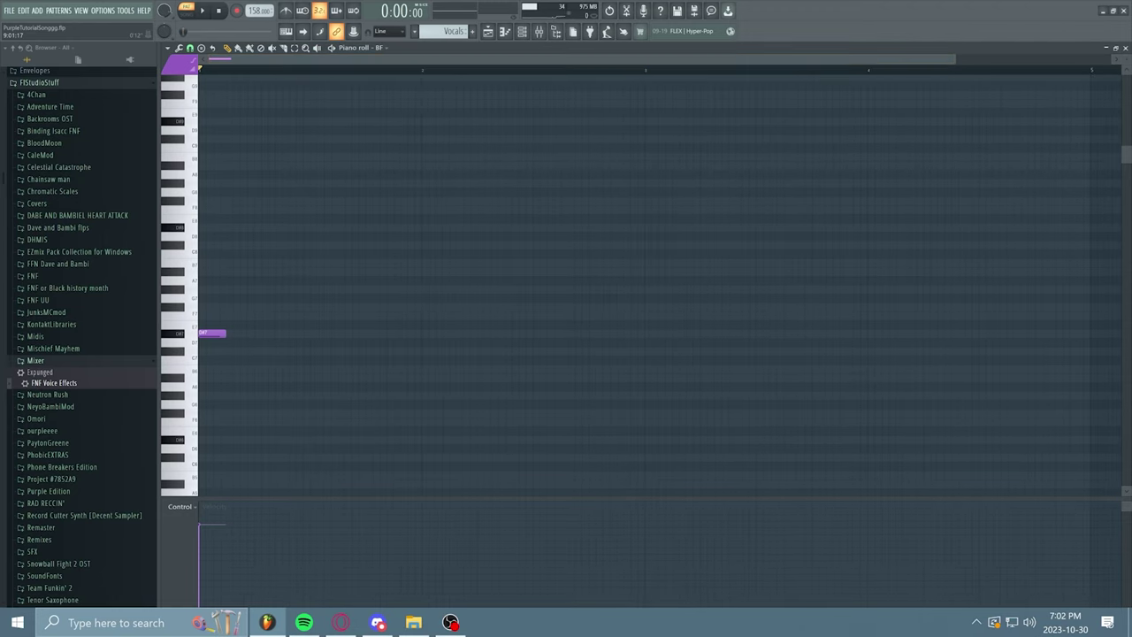
right_click(220, 333)
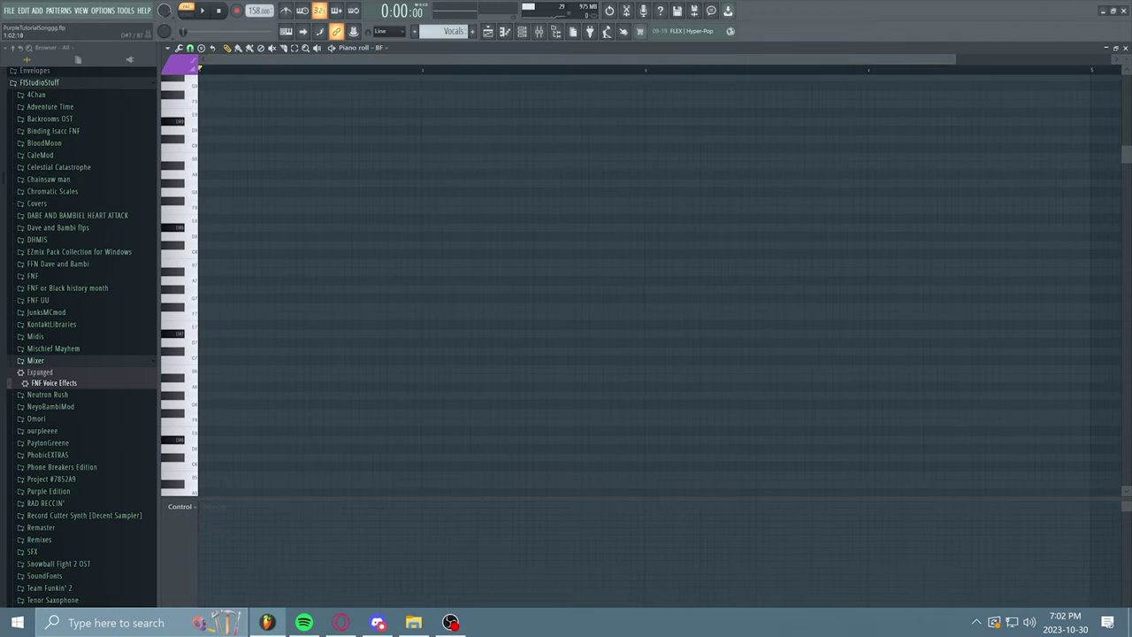
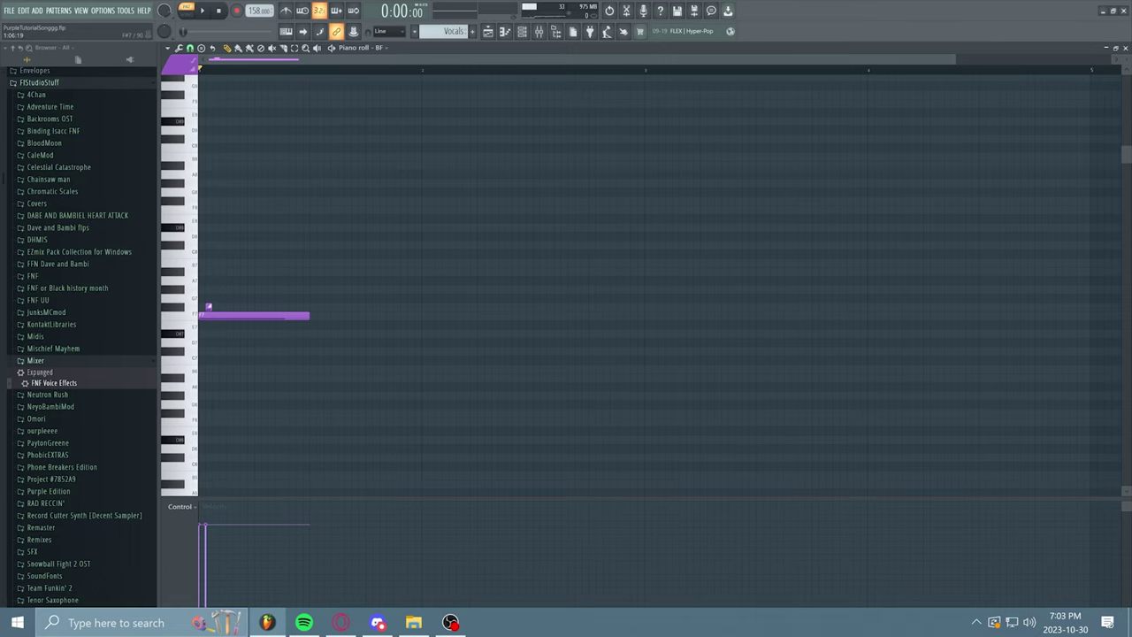
Add short slide notes on F7 and F#7 over the long F7 note and play the pattern back
key("space")
key("space")
left_click(221, 314)
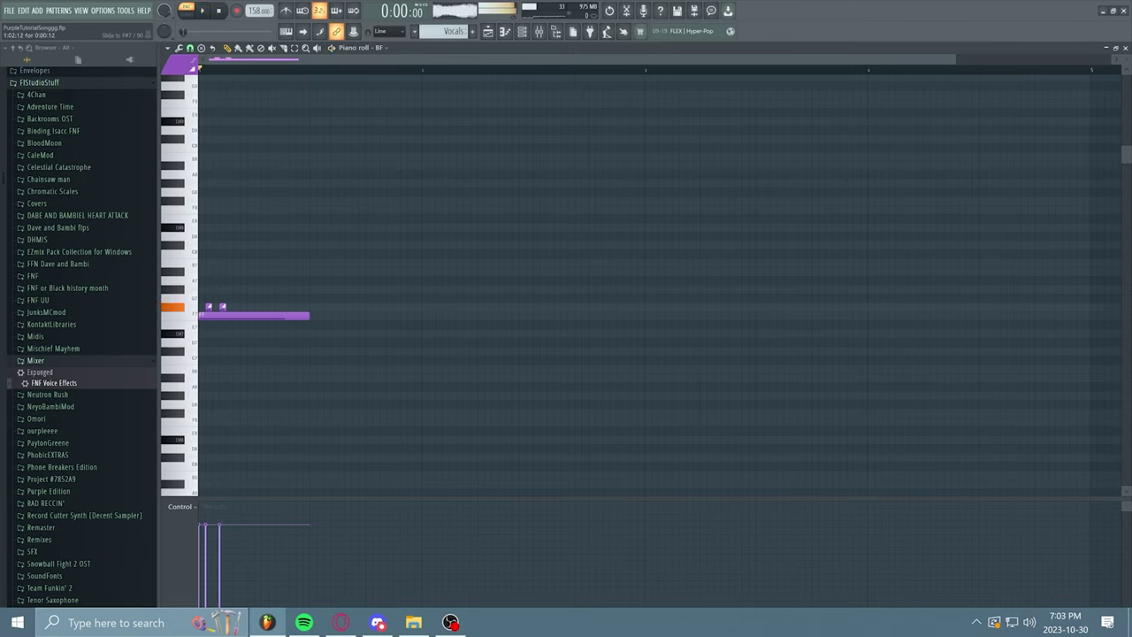
left_click(234, 315)
key("space")
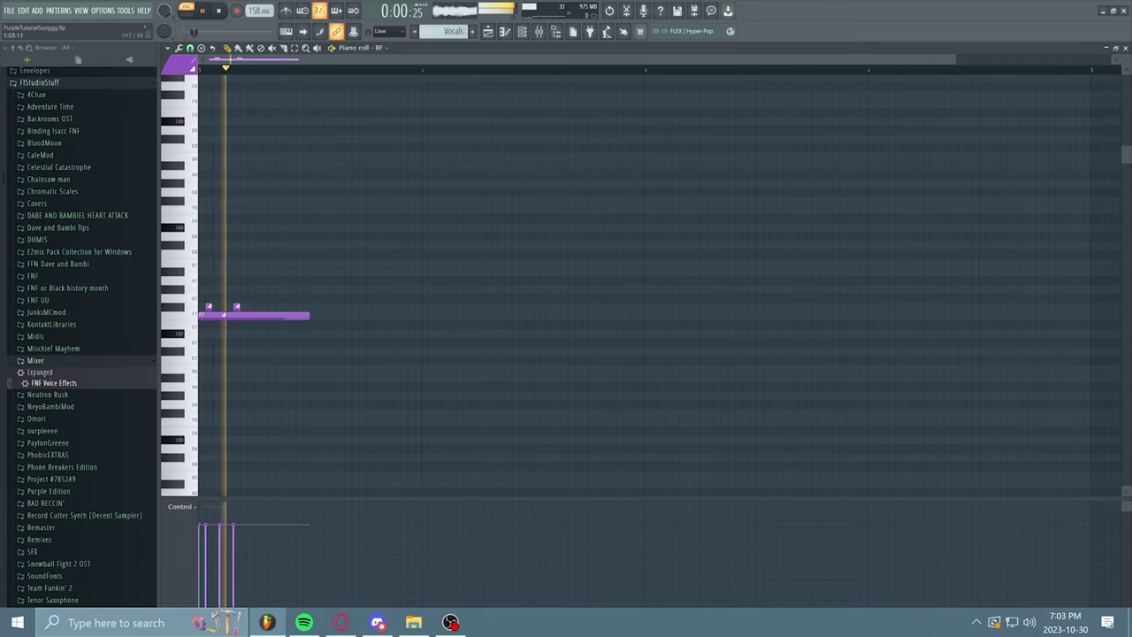
key("space")
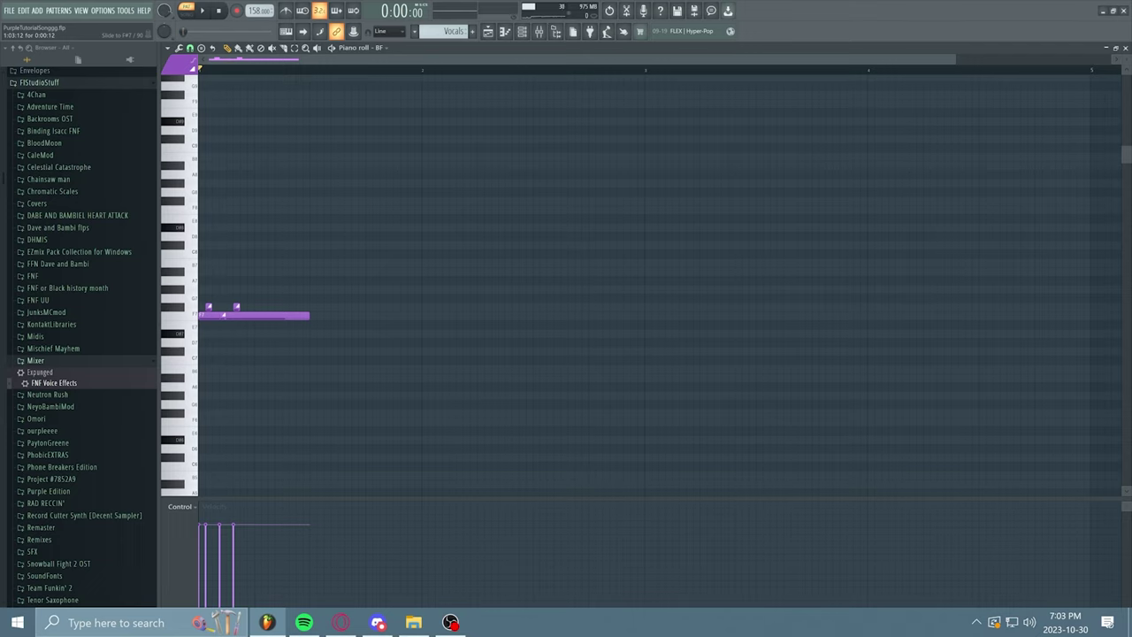
key("space")
key("space")
Delete all the slide notes and the long F7 note from BF's piano roll
right_click(236, 306)
right_click(223, 316)
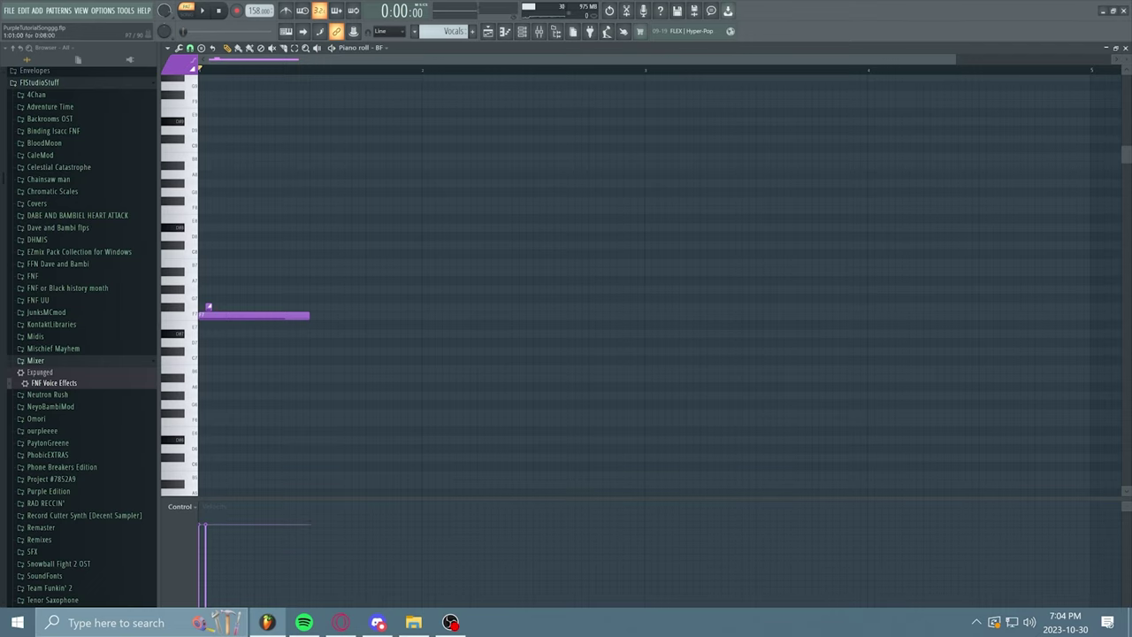
right_click(216, 315)
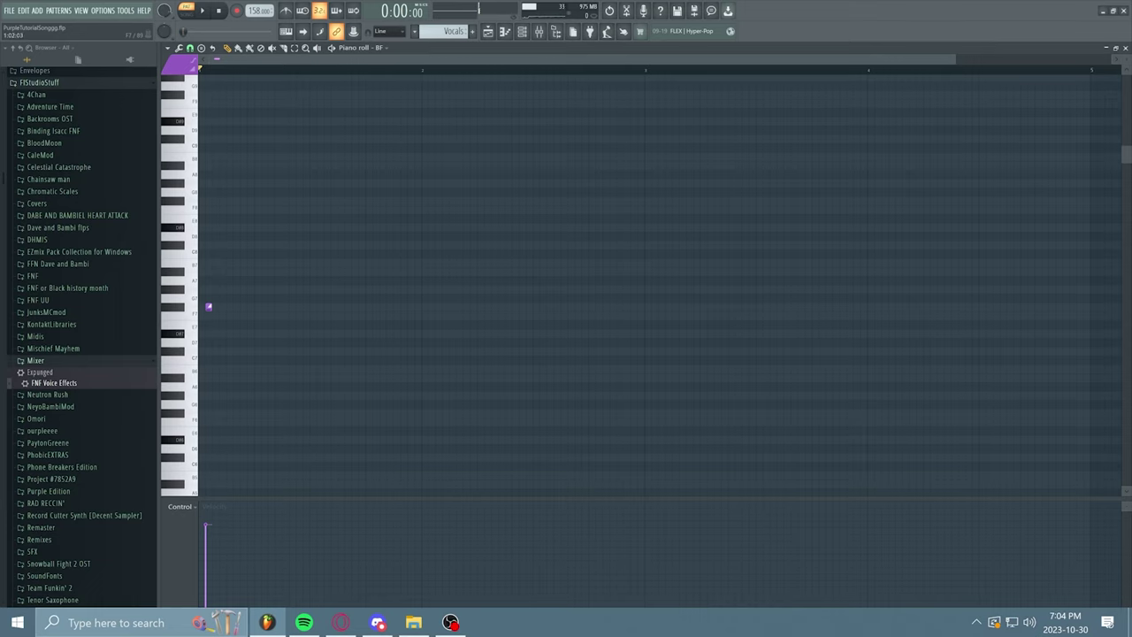
right_click(209, 307)
Place a half-bar F#7 note at the start and a one-step F#6 slide note near its end, and play them
left_click(204, 307)
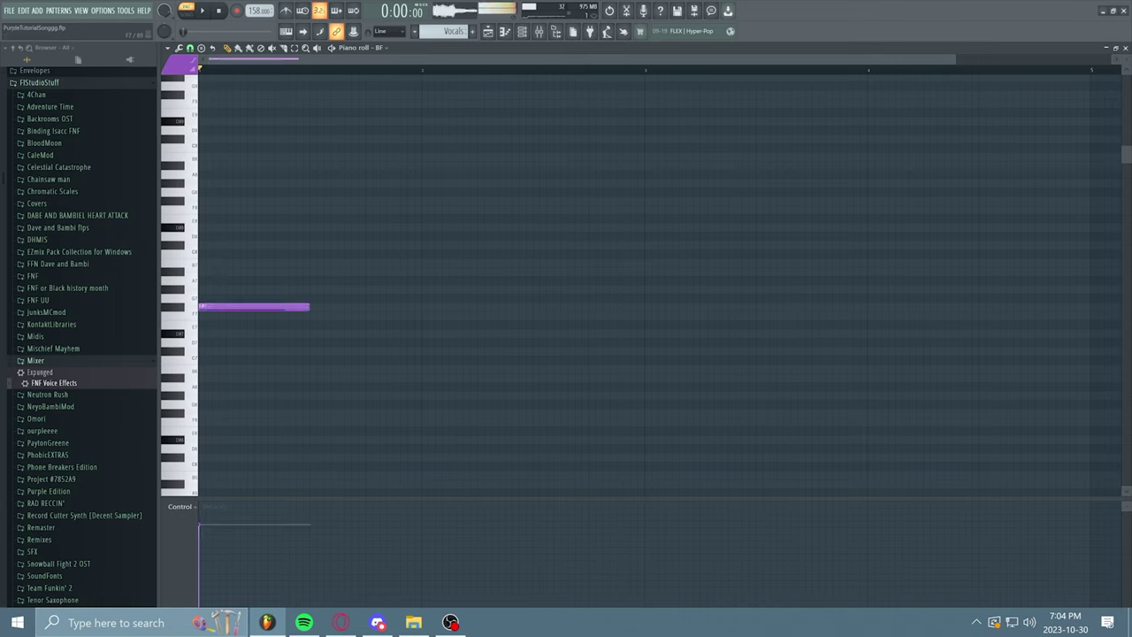
left_click(192, 69)
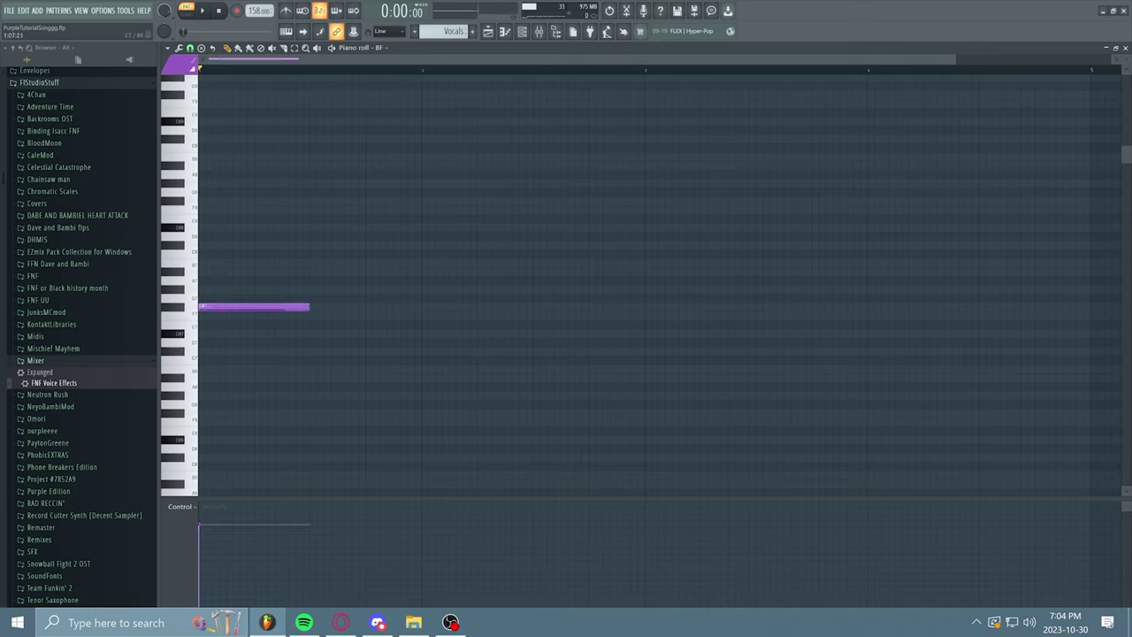
key("ctrl+shift+z")
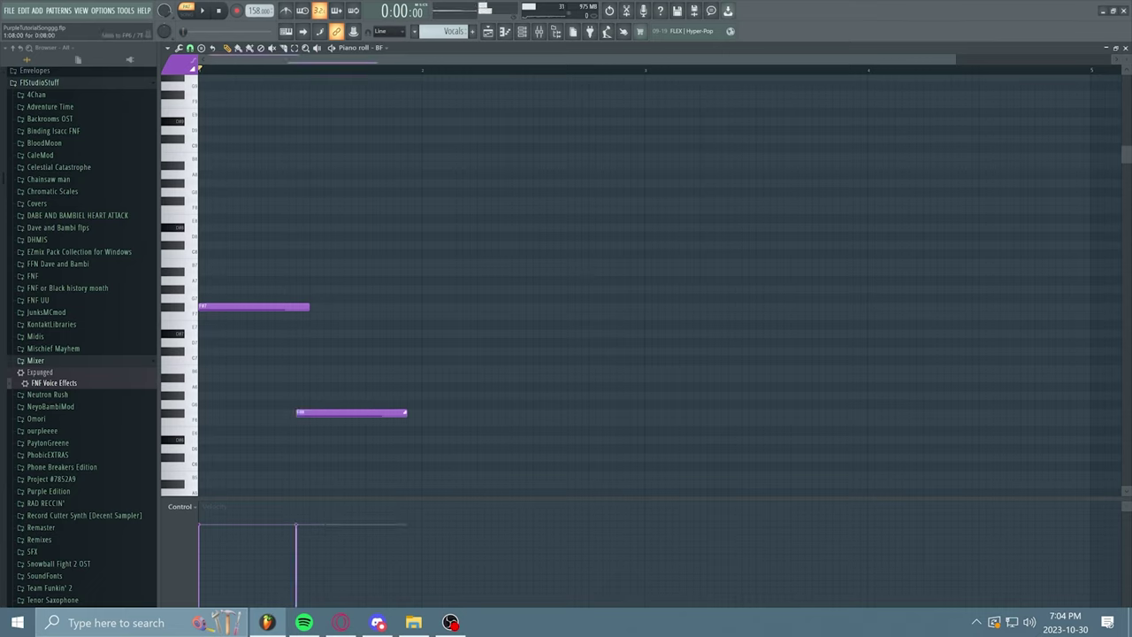
left_click_drag(405, 413, 310, 412)
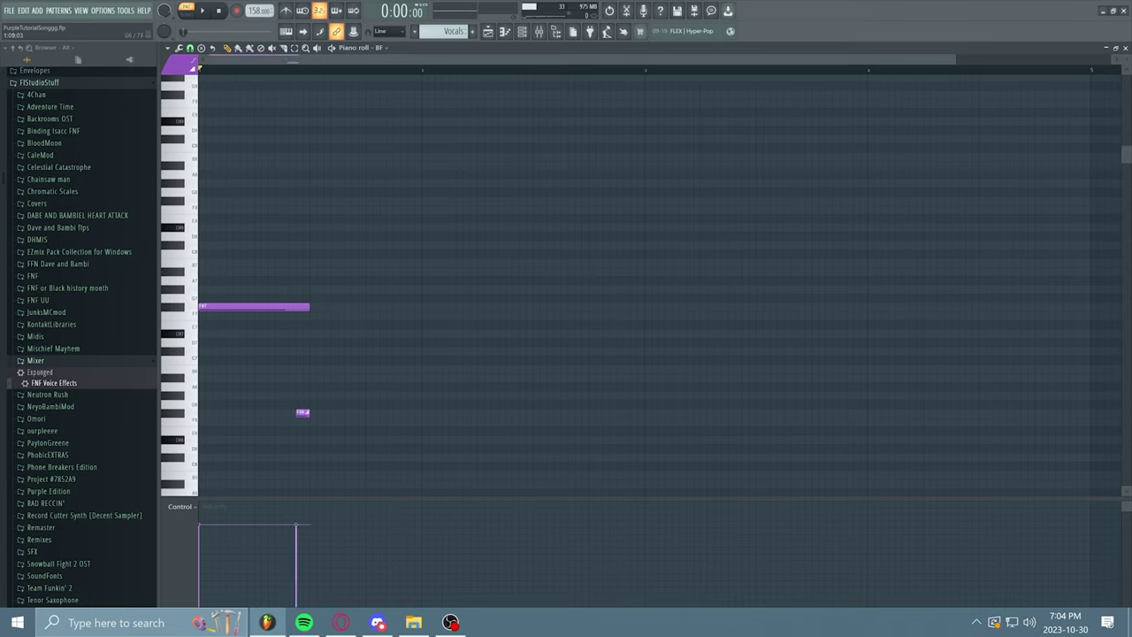
key("space")
key("space")
Delete the F#6 slide note and the long F#7 note
right_click(303, 413)
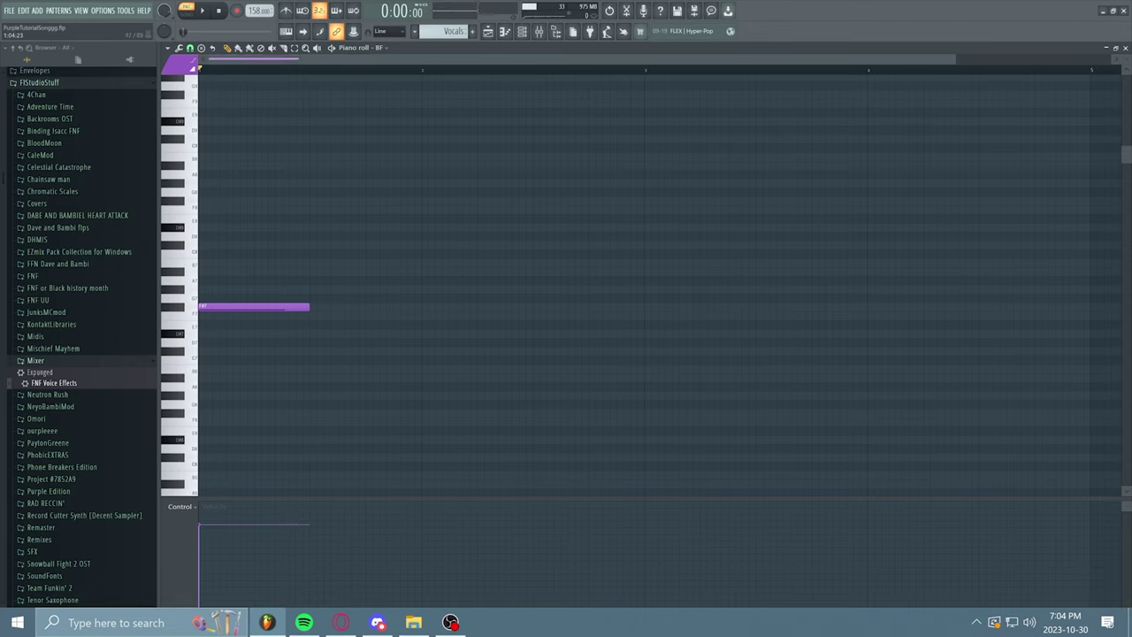
left_click(302, 307)
right_click(235, 307)
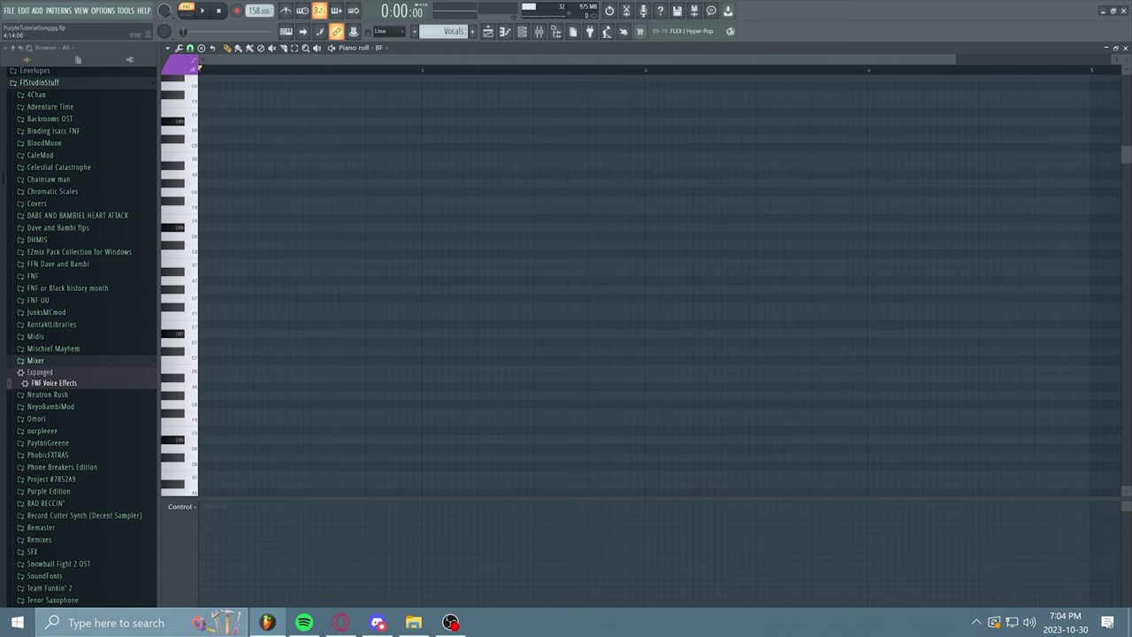
Select the Supperdaweaerw chord pattern in the playlist and show its piano roll for the BF channel
left_click(1126, 48)
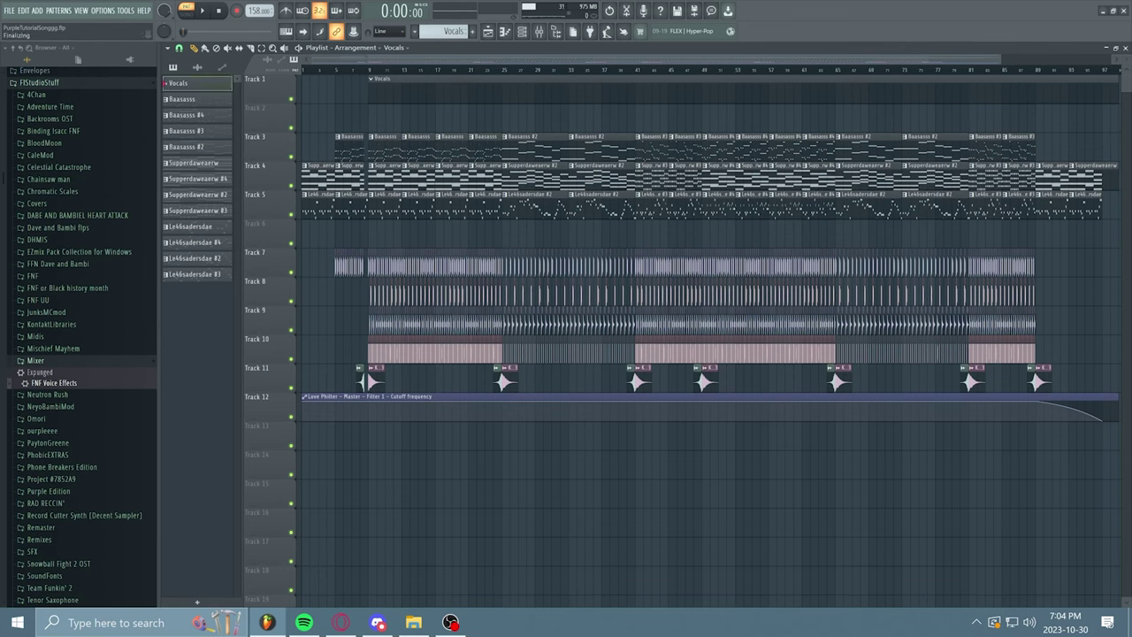
left_click(434, 180)
left_click(505, 31)
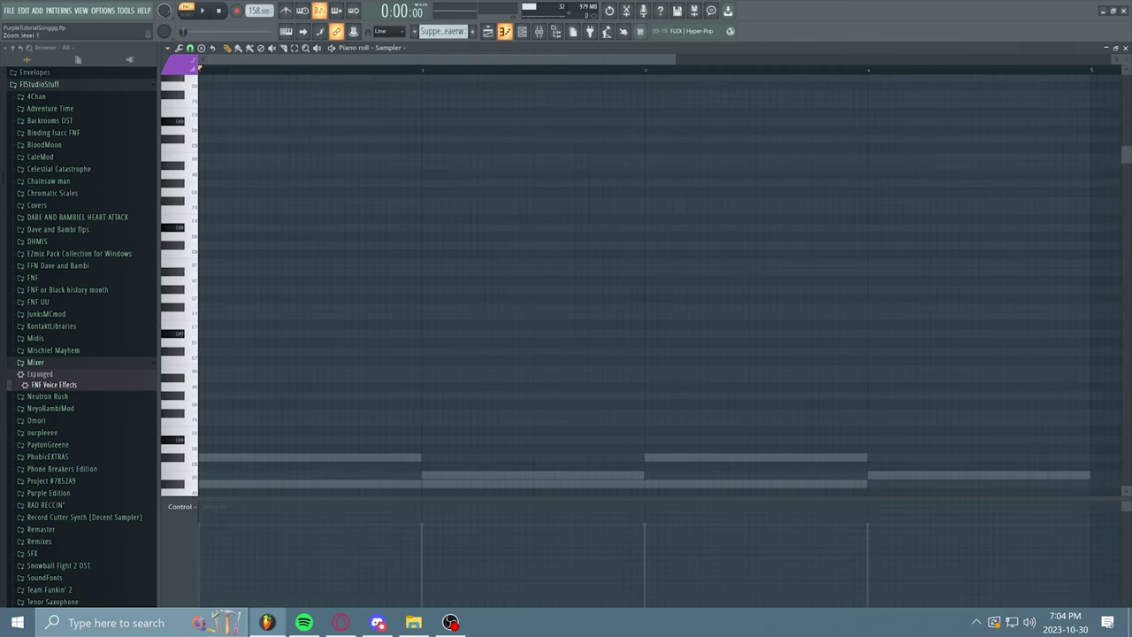
left_click(389, 47)
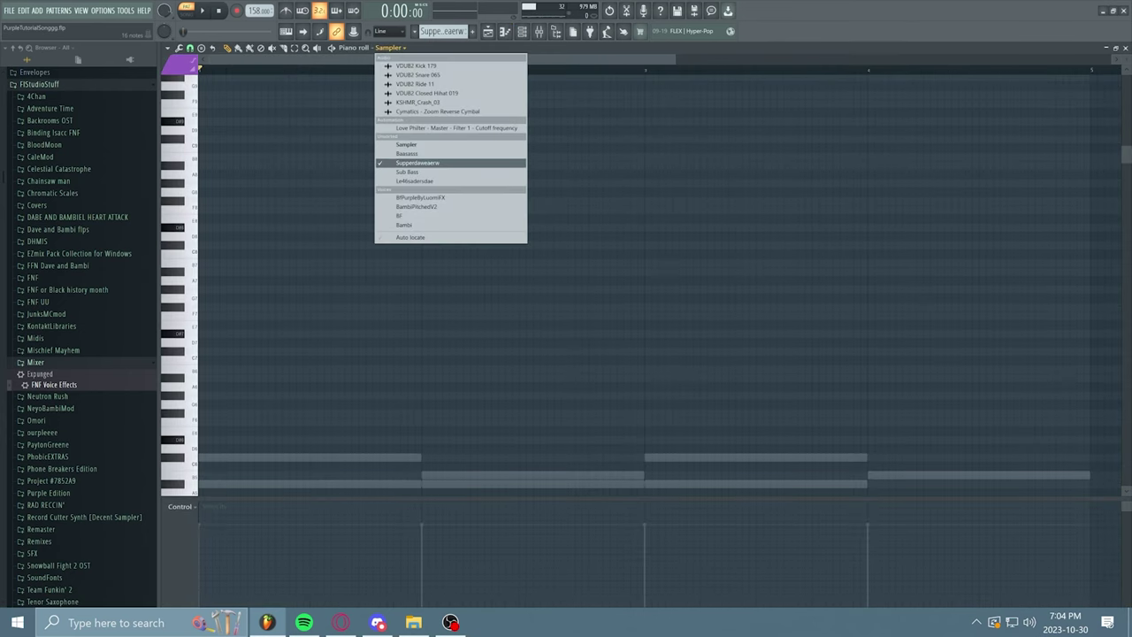
left_click(411, 215)
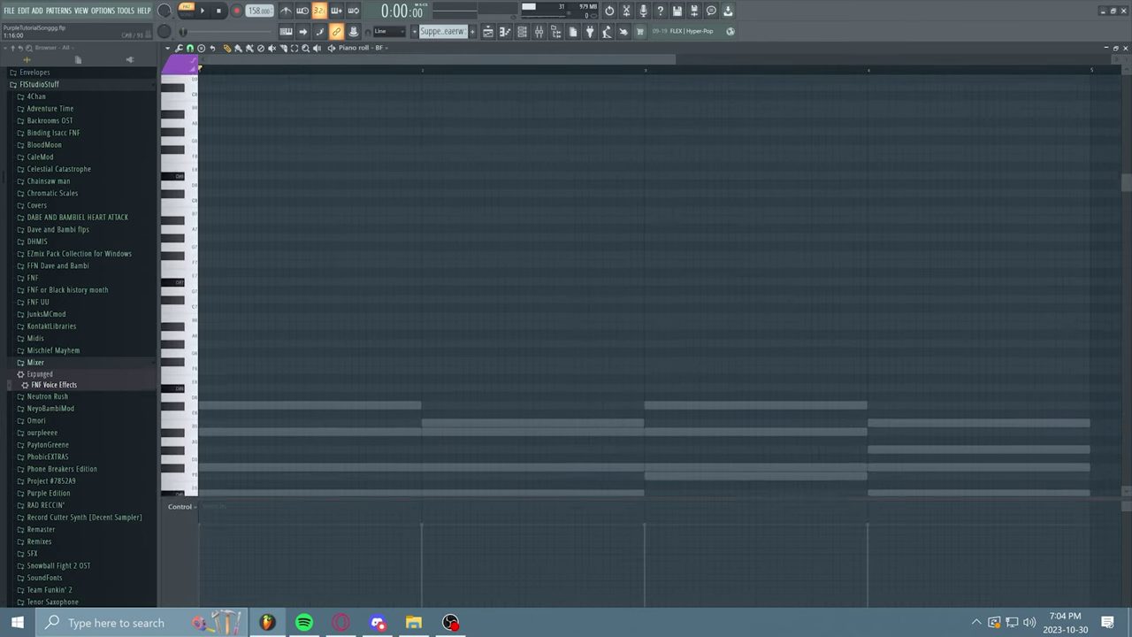
Try out BF test notes on E5 and D#7 against the pattern's ghost chords, removing each one
scroll(411, 218, "up", 1)
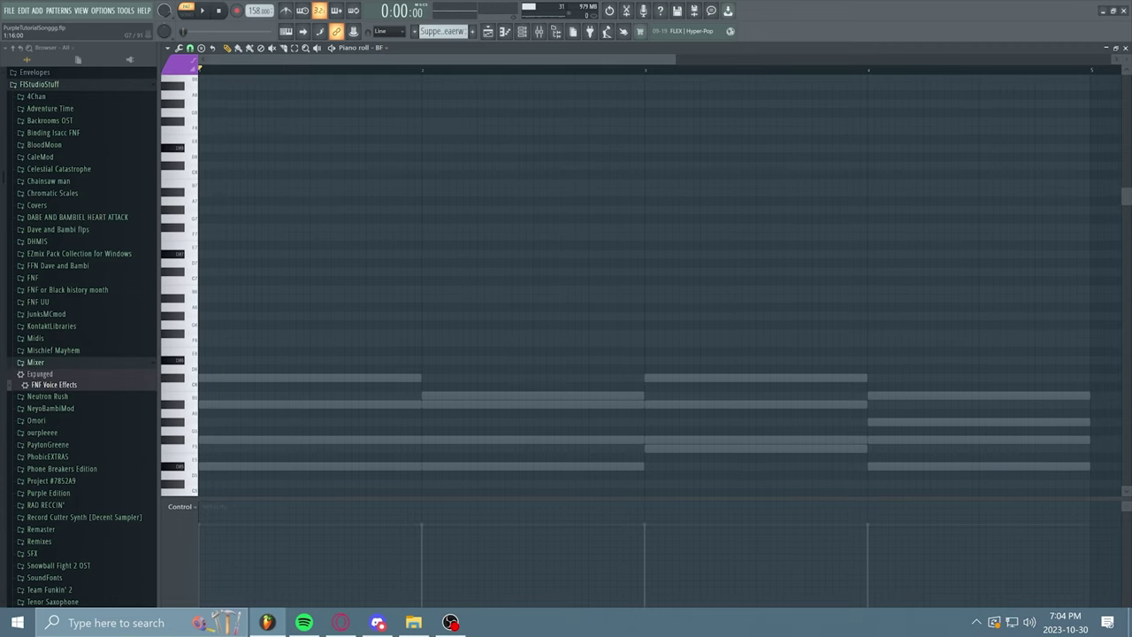
scroll(647, 284, "down", 1)
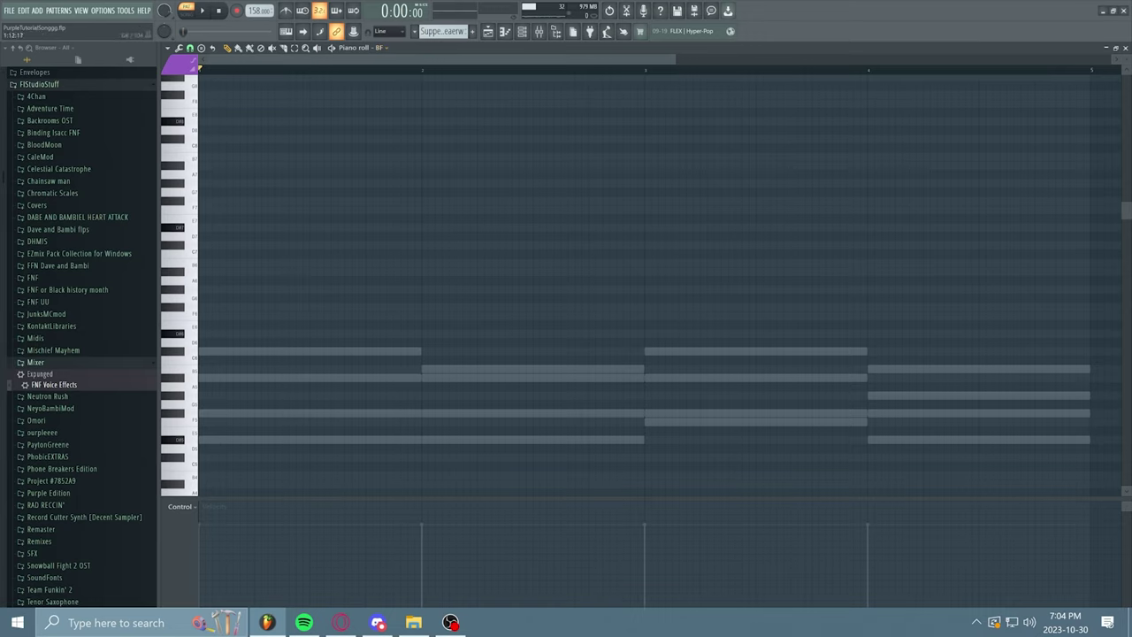
left_click_drag(260, 192, 207, 431)
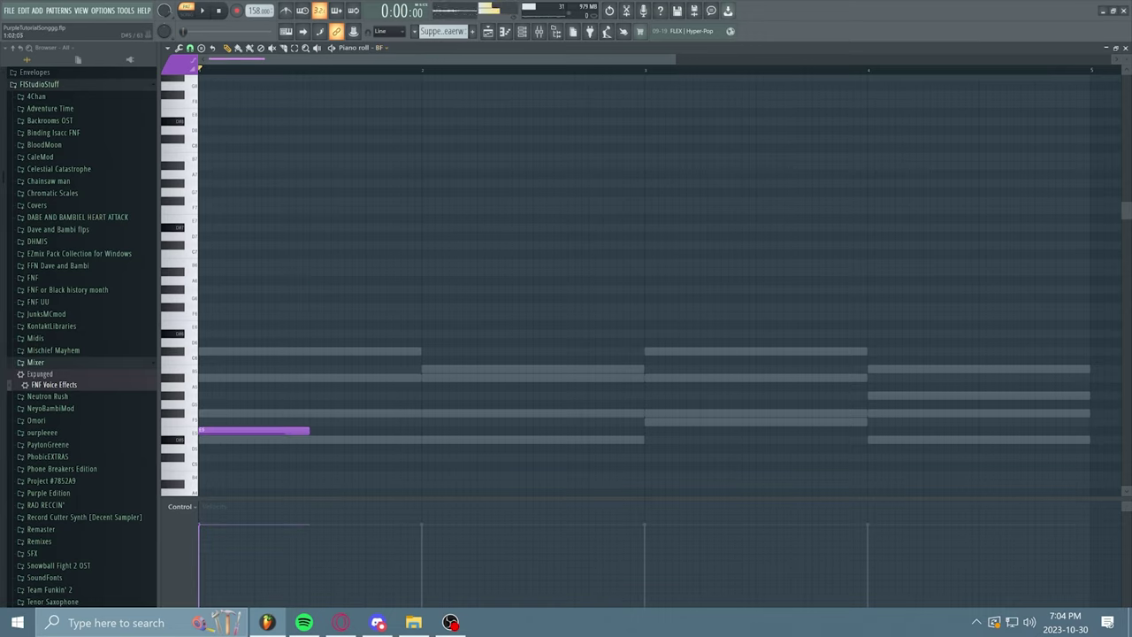
right_click(209, 431)
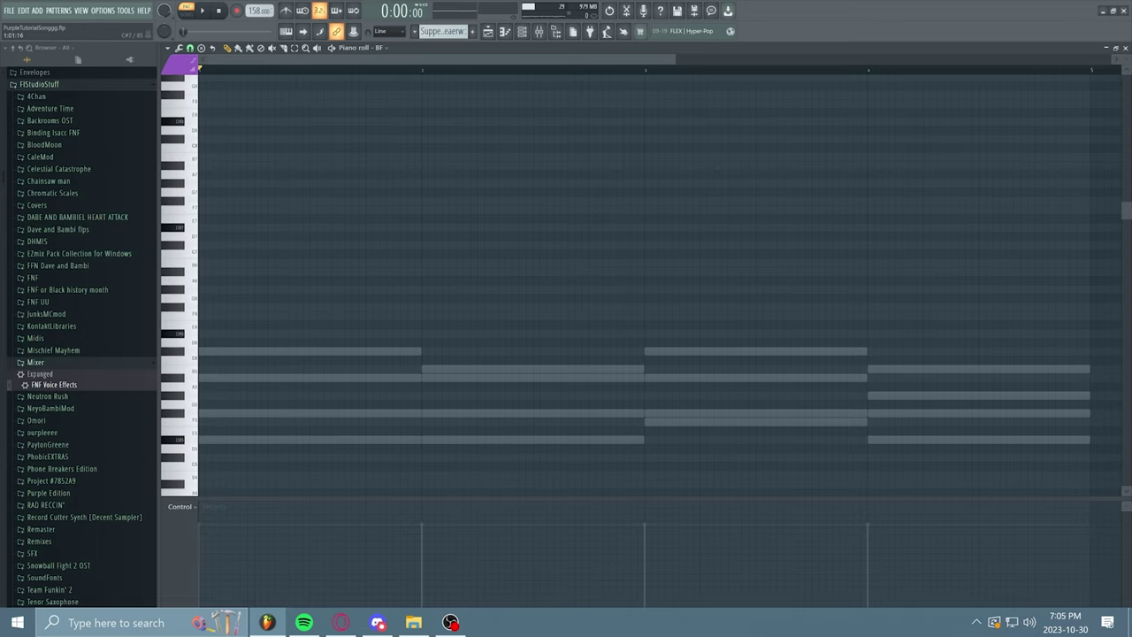
scroll(645, 286, "up", 1)
left_click(217, 254)
right_click(217, 254)
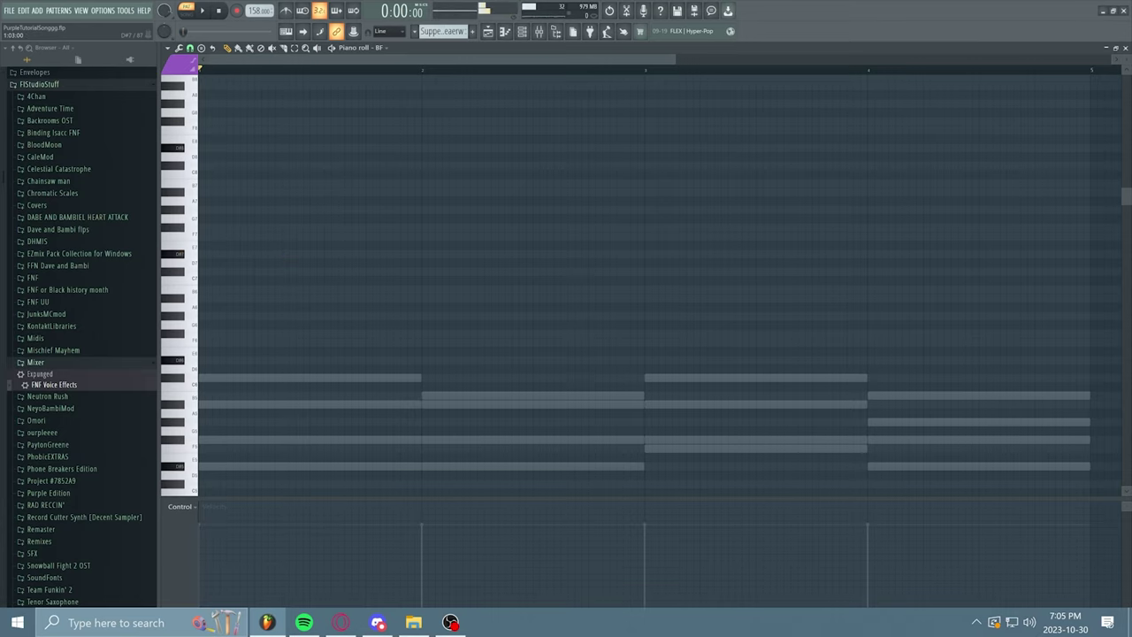
scroll(323, 234, "down", 3)
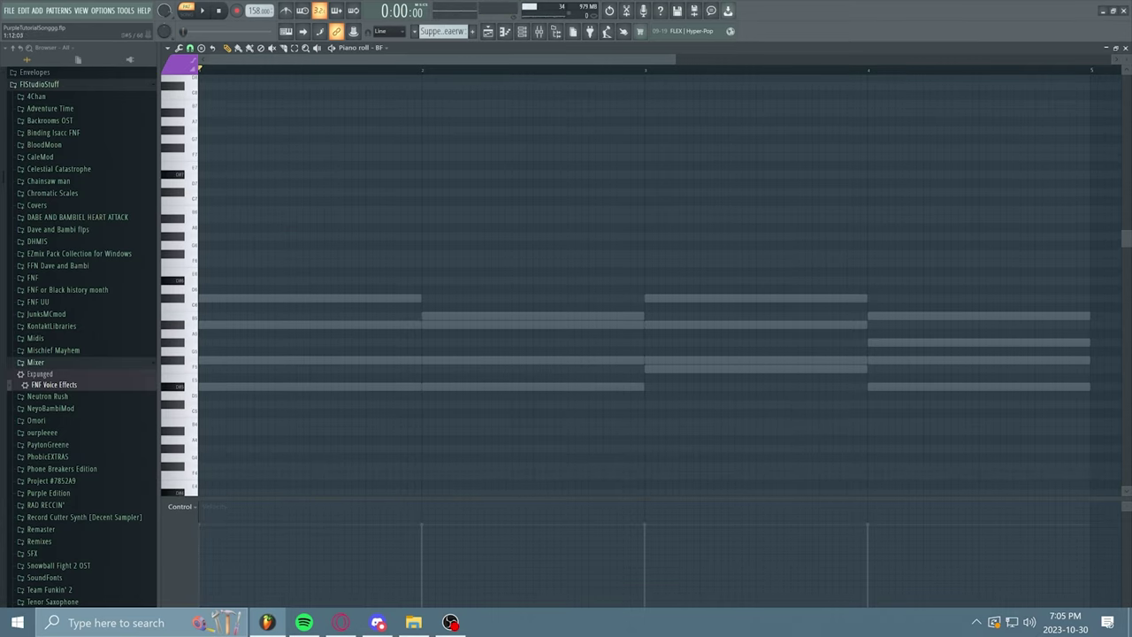
Start the BF melody in bar 1 with a D#7 note, followed by a short C#7, a D#7 and an F#7
scroll(356, 192, "up", 2)
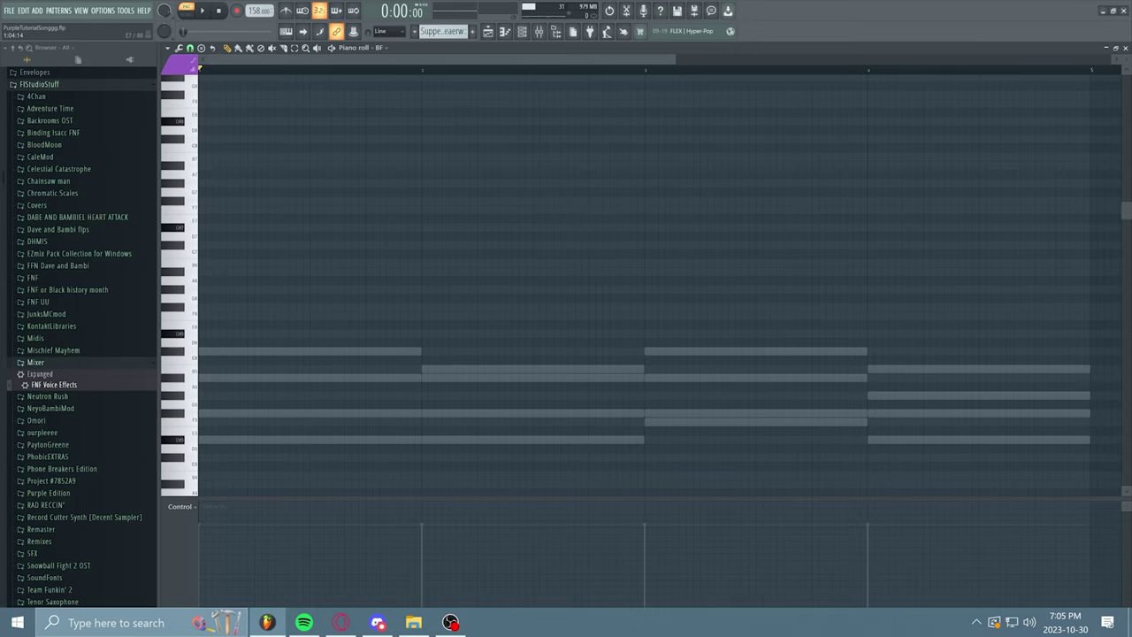
left_click(204, 227)
scroll(266, 265, "up", 3)
mouse_move(308, 307)
left_mouse_down()
mouse_move(214, 307)
mouse_move(254, 324)
mouse_move(282, 307)
left_mouse_up()
left_click(245, 324)
left_click(251, 307)
left_click(259, 325)
left_click(273, 342)
right_click(247, 325)
left_click(257, 325)
left_click(264, 307)
left_click(286, 281)
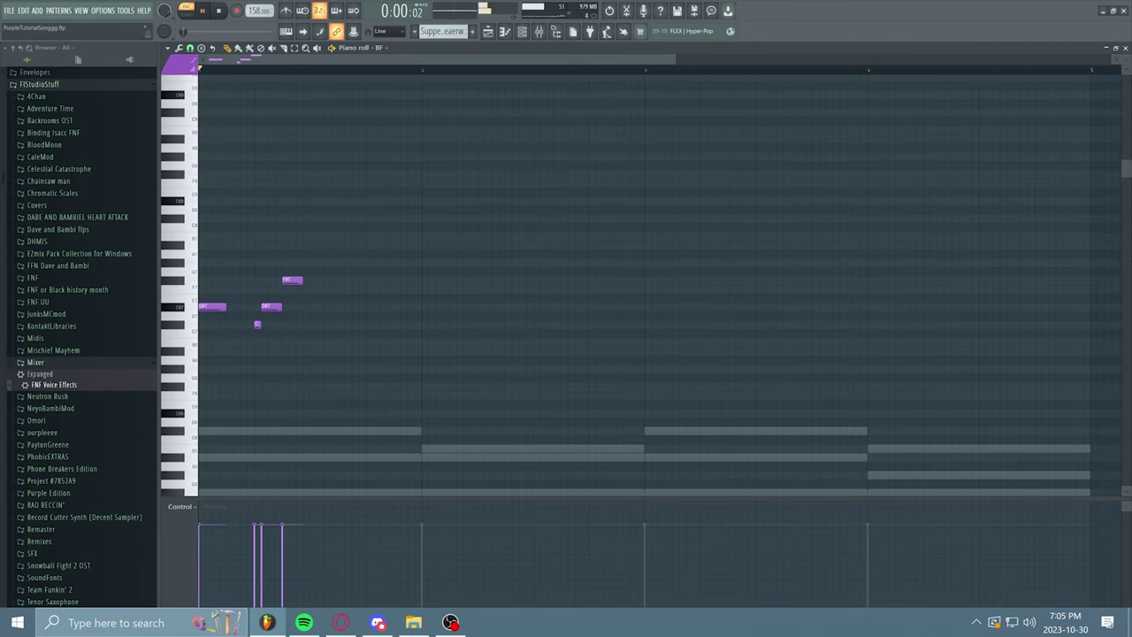
Add two G#7 notes with an A#7 slide and an F#7 to finish bar 1, and a one-beat A#7 opening bar 2
left_click(342, 262)
scroll(348, 266, "down", 3)
left_click(347, 165)
left_click(369, 184)
left_click(397, 201)
left_click(425, 165)
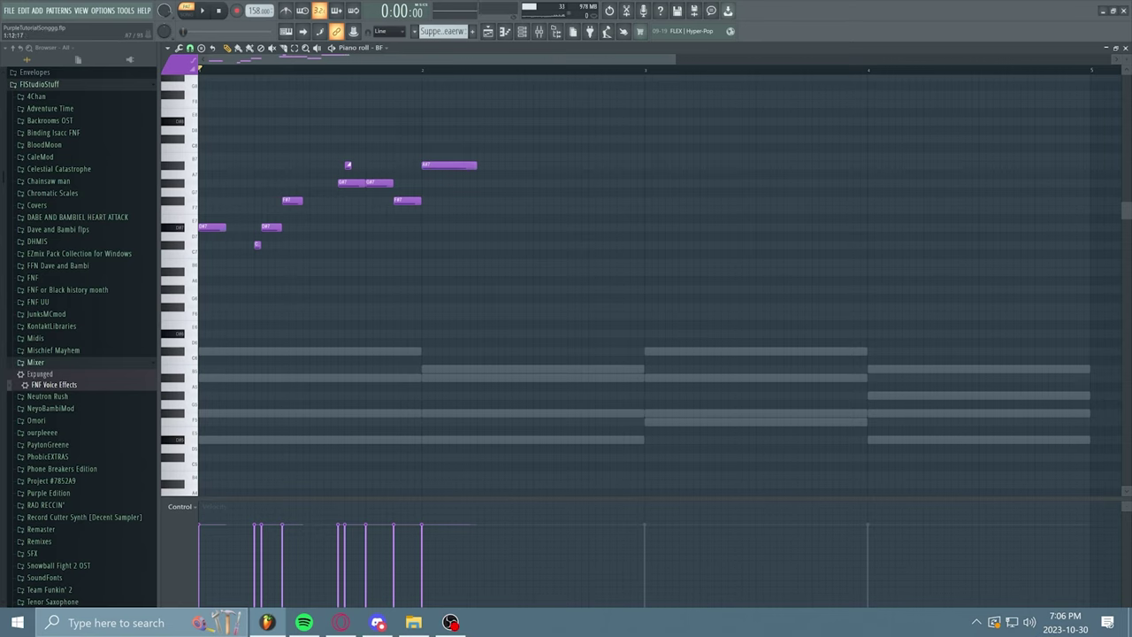
Add short G#7 and B7 slide notes along the A#7 note opening bar 2, and play the melody
key("space")
key("space")
left_click(432, 156)
left_click(432, 183)
left_click(438, 157)
key("space")
key("space")
key("space")
key("space")
Place two short, closely spaced A#7 notes in bar 2 after the long A#7
left_click(507, 165)
left_click_drag(559, 165, 510, 165)
left_click_drag(529, 166, 522, 166)
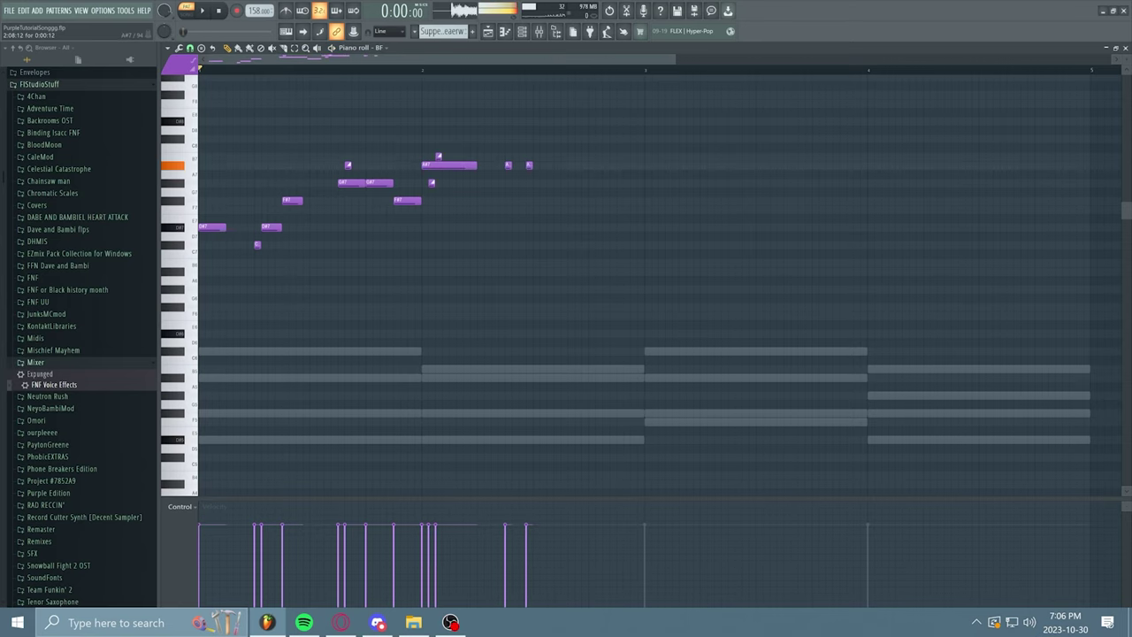
Fill the second half of bar 2 with D#7, C#7, a short F7 and an F#7, and play the melody
left_click(537, 228)
left_click_drag(539, 227, 587, 245)
key("space")
key("space")
left_click(579, 245)
left_click(593, 209)
left_click(606, 201)
key("space")
key("space")
key("space")
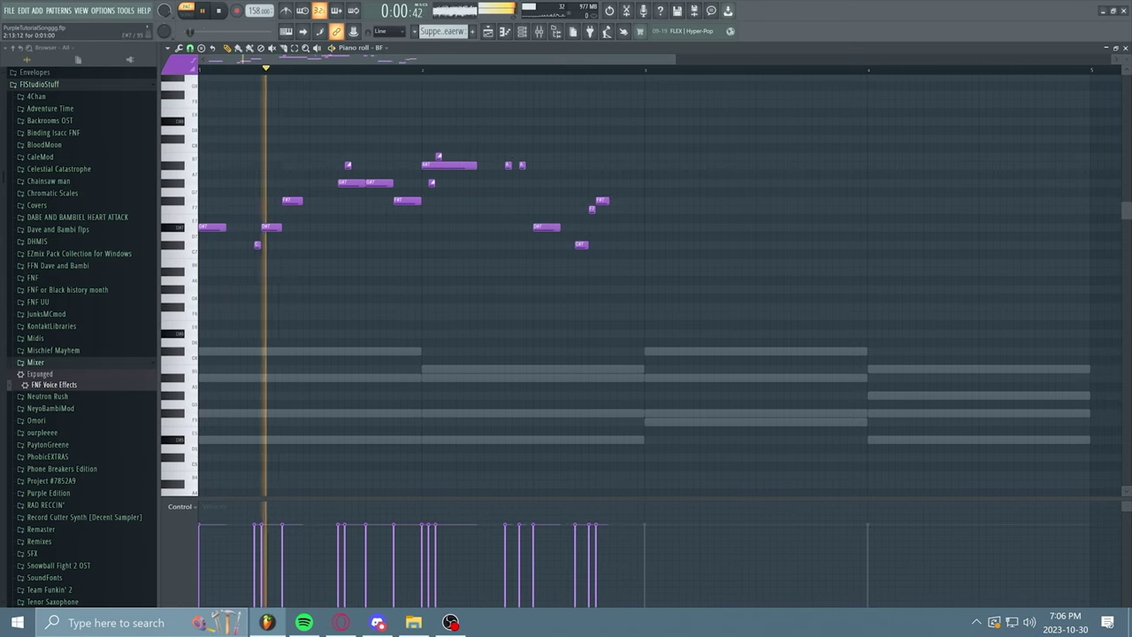
key("space")
left_click(377, 622)
key("alt+Tab")
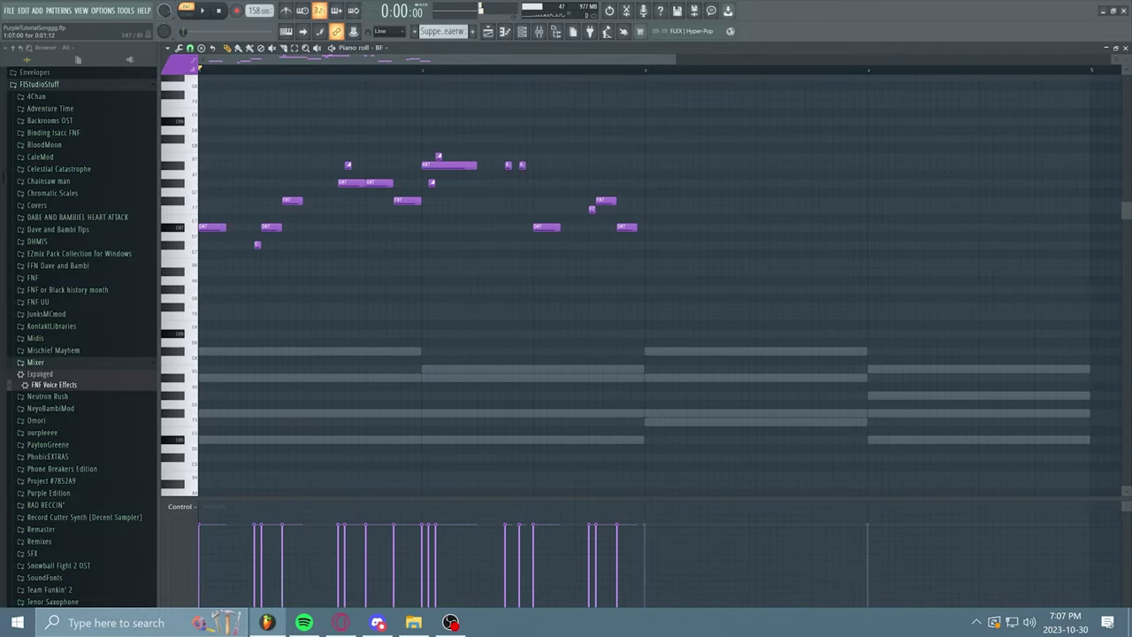
Extend the last D#7 of bar 2 into bar 3 and follow it with an F7 note and an F#7 slide
key("space")
key("space")
left_click(675, 210)
key("space")
key("space")
left_click_drag(635, 227, 671, 227)
left_click(682, 200)
key("space")
key("space")
Continue bar 3 with two short F7 notes, a D#7 with a C#7 slide, and an F7 with an F#7 slide
left_click(732, 209)
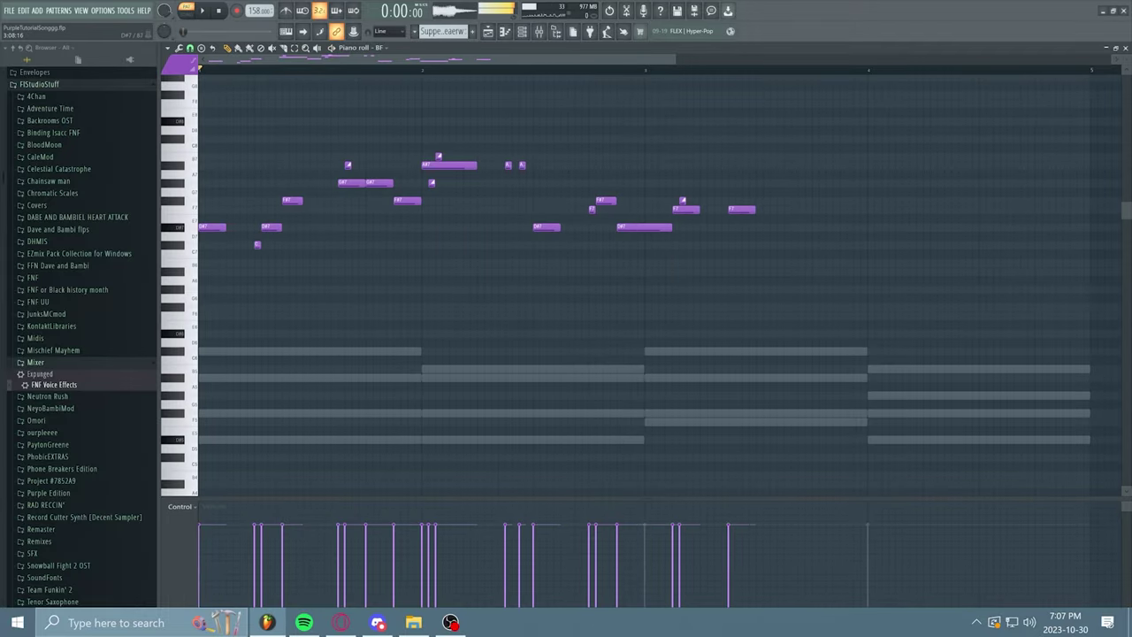
left_click(759, 227)
left_click(787, 245)
key("space")
left_click(815, 210)
left_click(821, 201)
key("space")
key("space")
key("space")
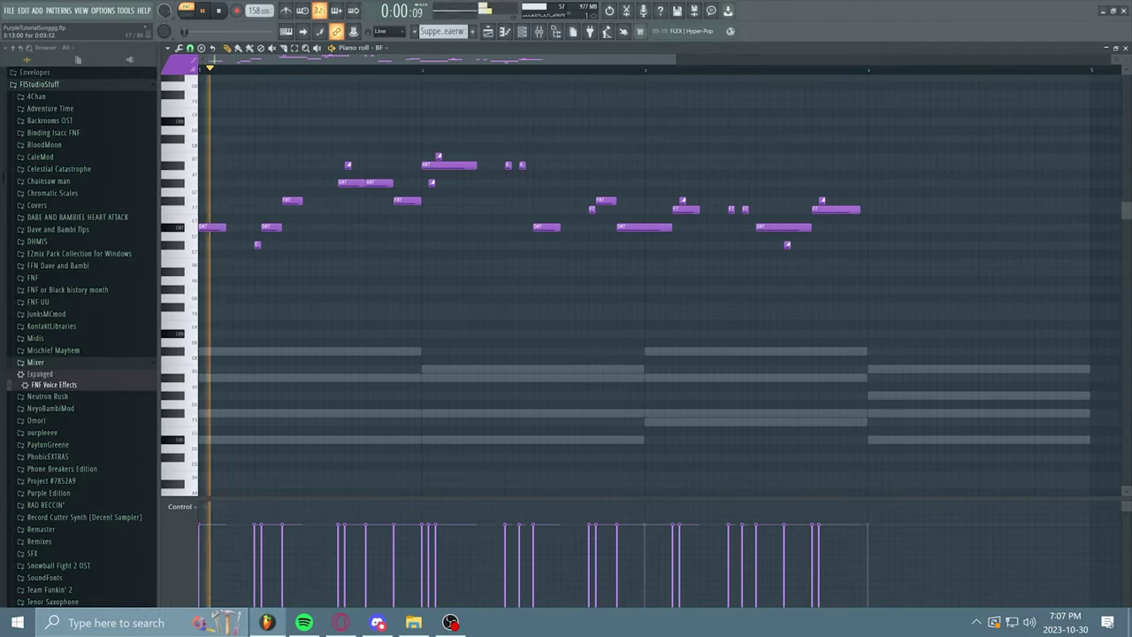
Replace the F7 note and its slide at the end of bar 3 with an A#7 and a G#7 note
left_click(850, 209)
left_click(856, 192)
left_click(864, 210)
scroll(772, 218, "right", 1)
key("space")
right_click(756, 209)
left_click(740, 165)
key("space")
left_click(767, 183)
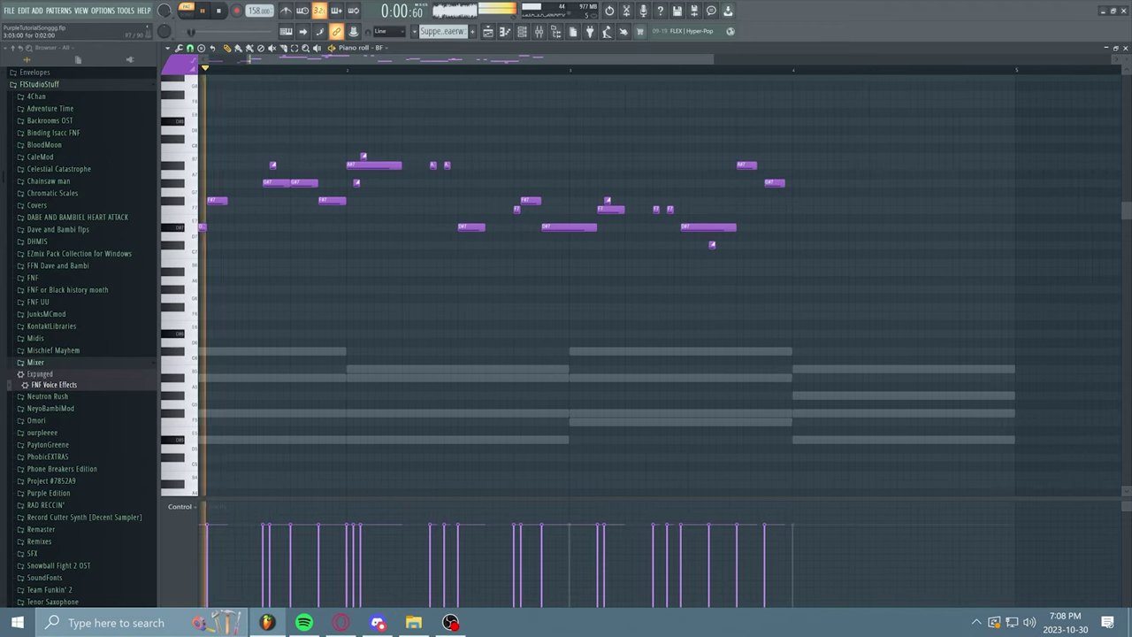
key("space")
left_click(726, 236)
left_click(733, 254)
right_click(733, 254)
right_click(726, 236)
Delete the G#7 at the end of bar 3, lower the A#7 to A#6 and add a C#7 after it
right_click(775, 183)
left_click_drag(745, 166, 745, 272)
left_click(768, 245)
Fill bar 4 with a one-beat F#7, then F#7, F7, D#7 and C#7 notes, adding G#7, D#7 and C#7 slides
left_click(796, 200)
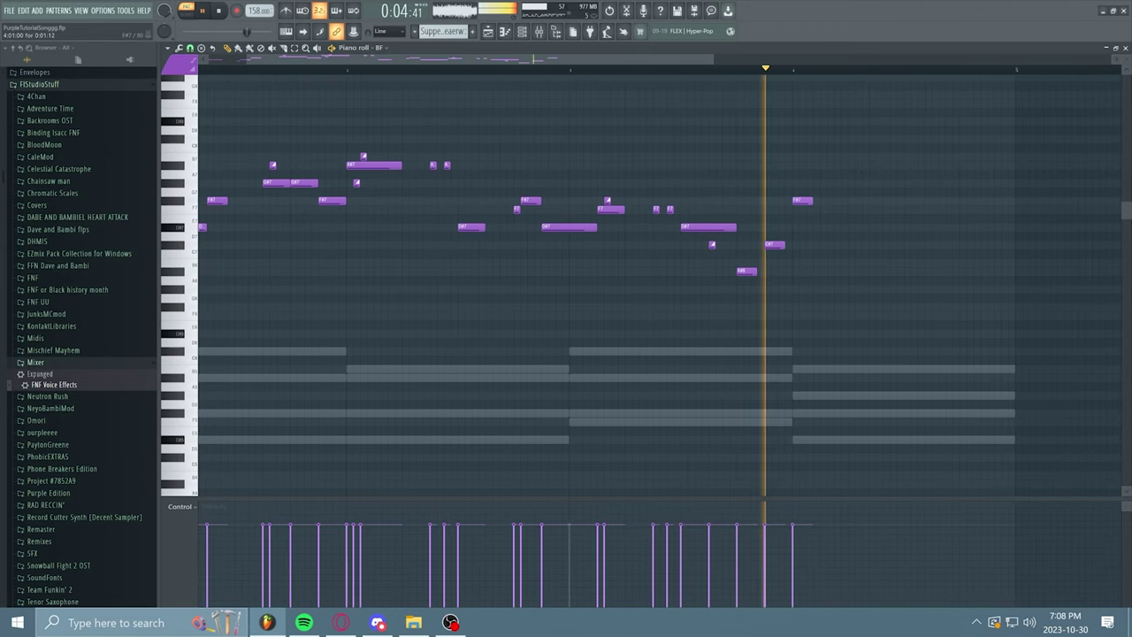
left_click_drag(812, 201, 847, 200)
left_click(852, 200)
key("space")
left_click(879, 210)
left_click(907, 227)
left_click(964, 245)
key("space")
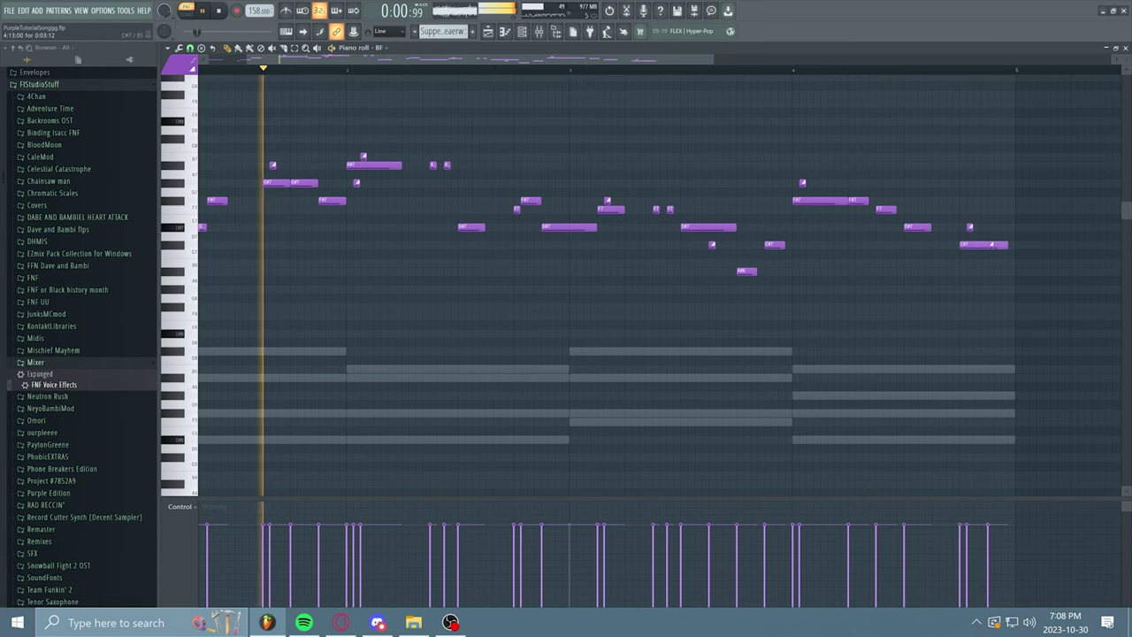
Add D7 and C7 slide notes at the end of bar 4 and a C#7 slide at the end of its D#7
left_click(1005, 236)
left_click(1012, 254)
left_click(948, 236)
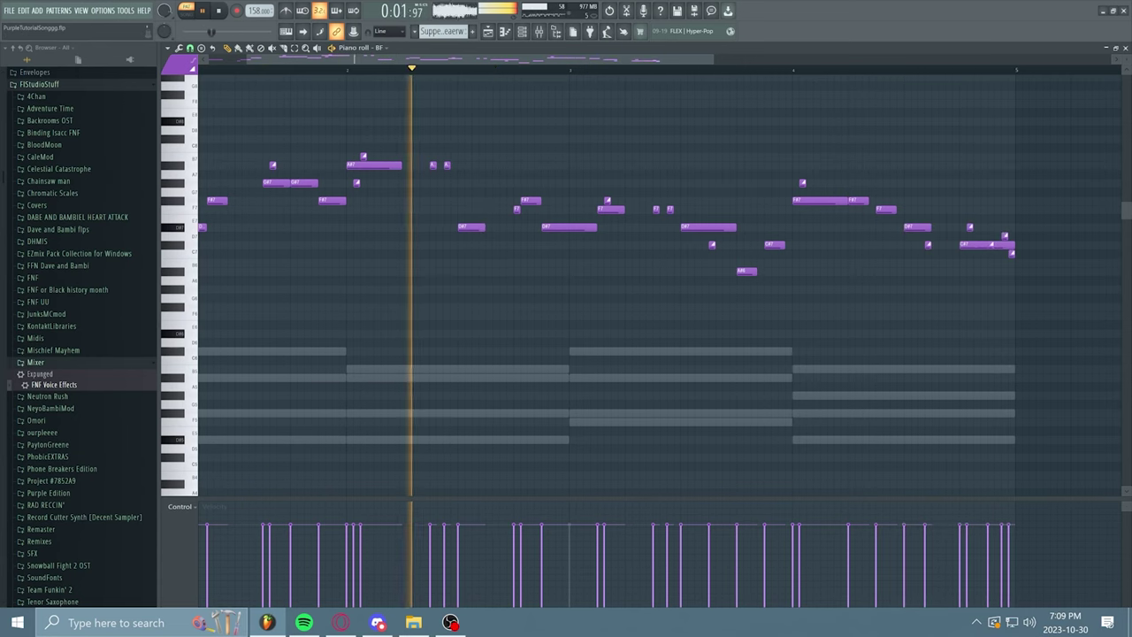
key("space")
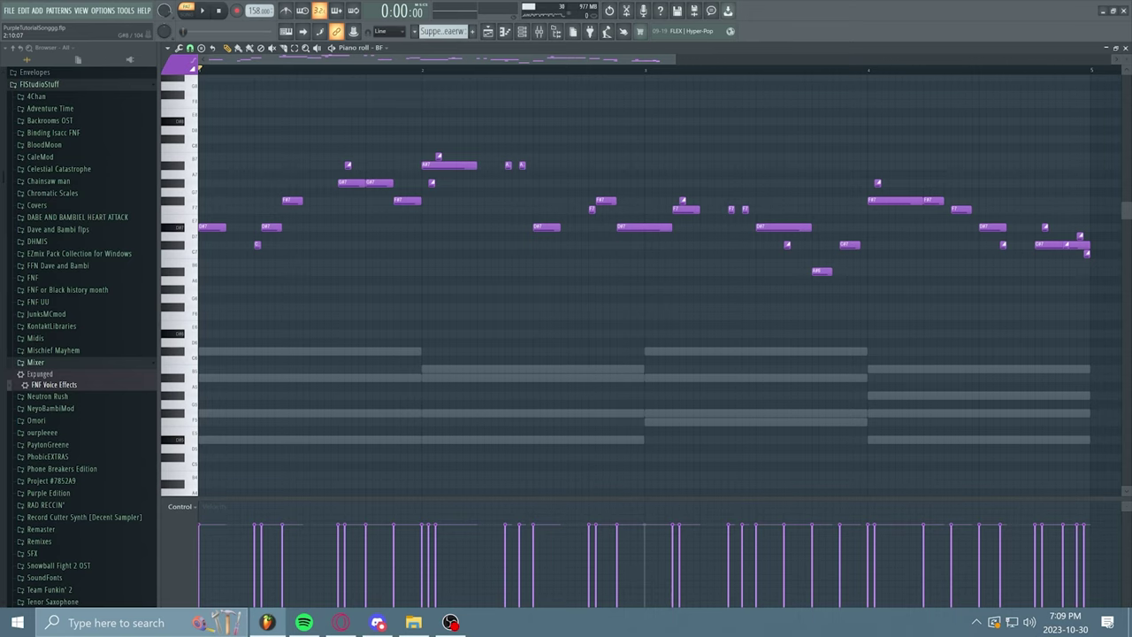
Examine the rhythm and spacing of the opening notes, setting the playhead at the short C#7 in bar 1
scroll(641, 283, "up", 3)
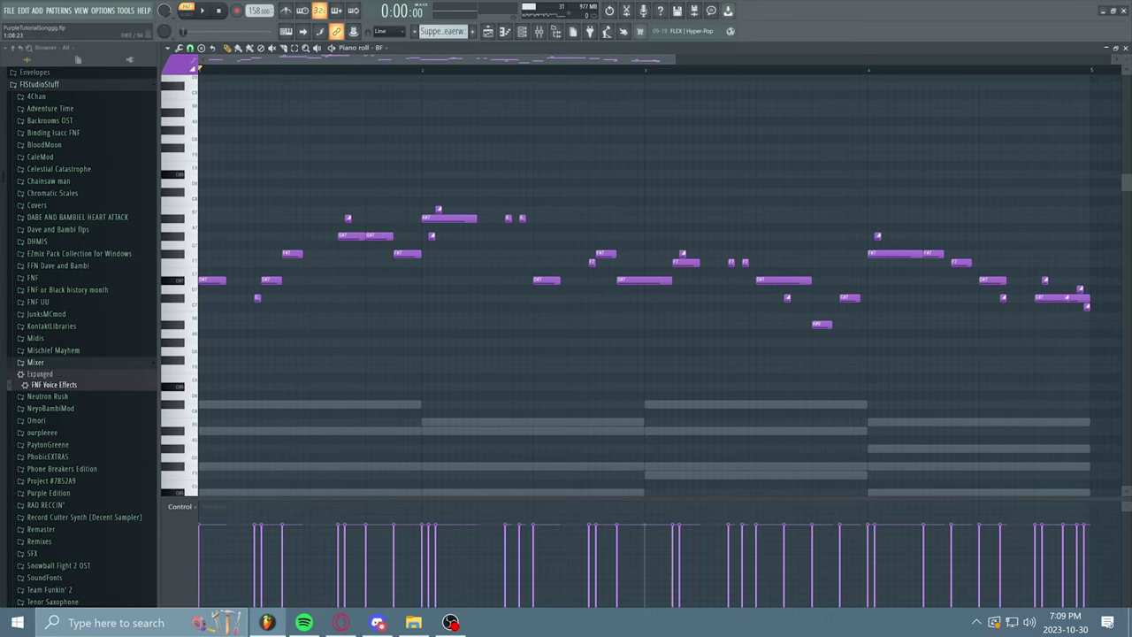
scroll(647, 285, "up", 3)
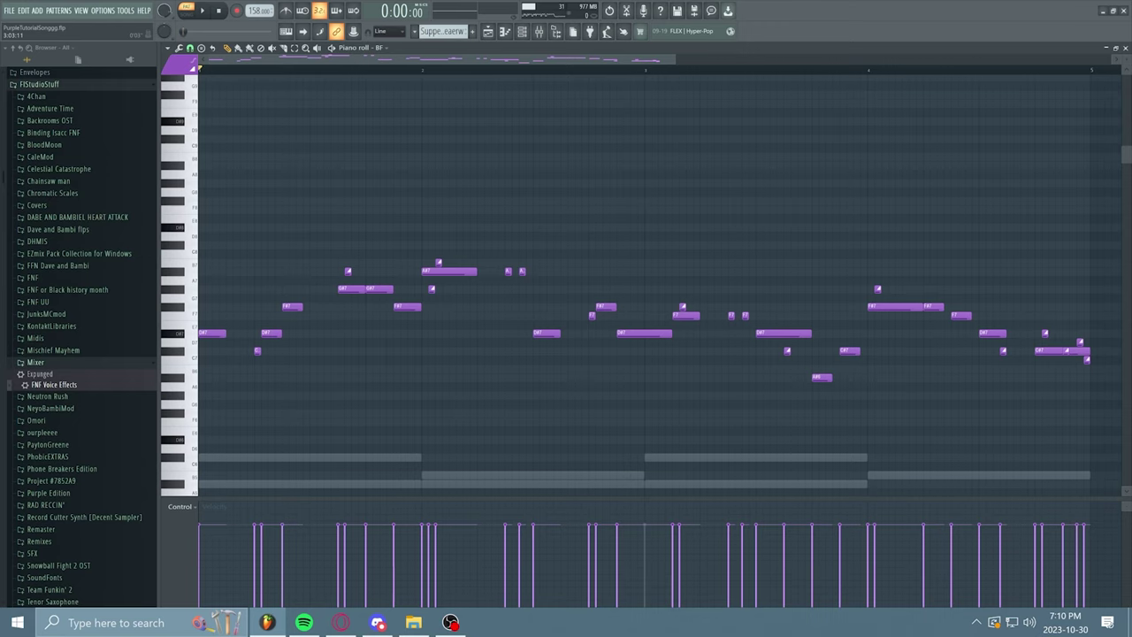
left_click_drag(675, 59, 363, 59)
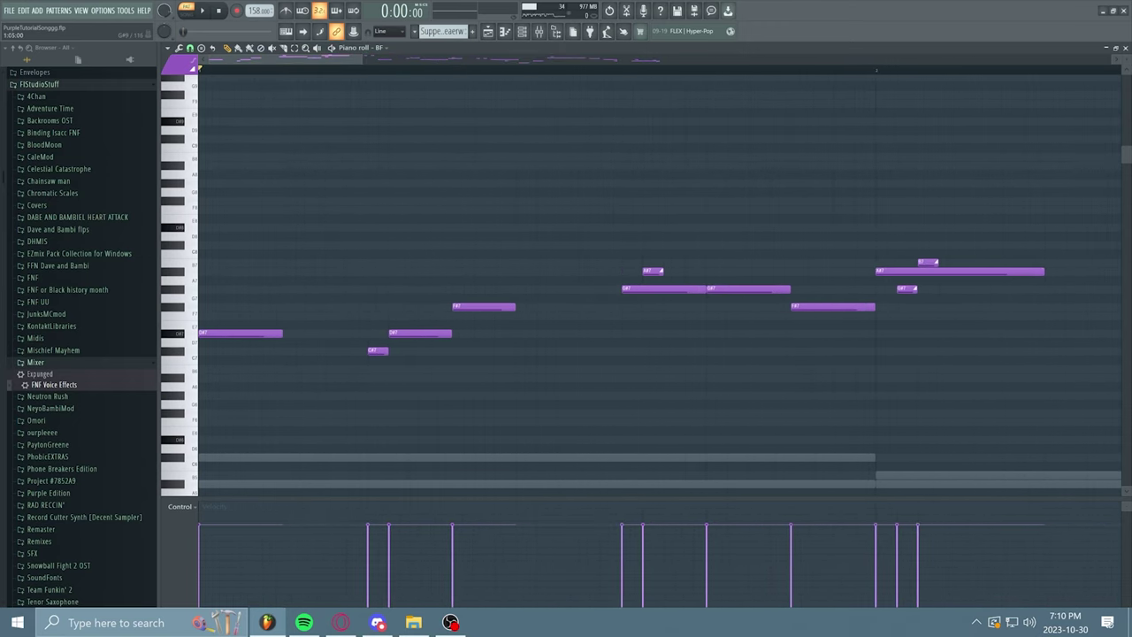
left_click(368, 68)
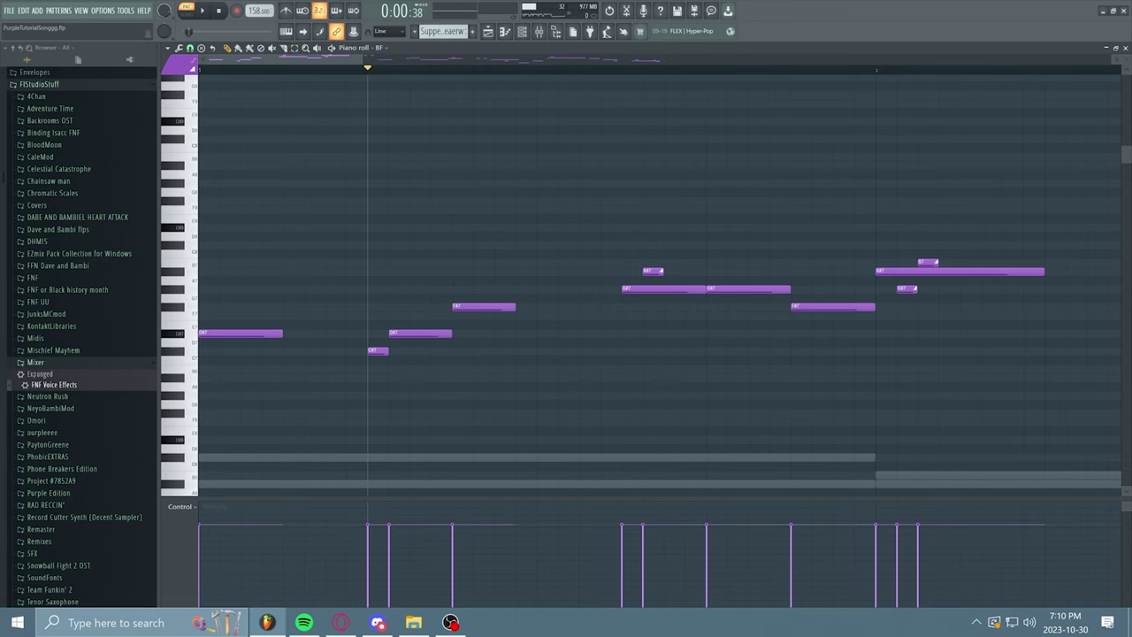
left_click_drag(363, 59, 571, 59)
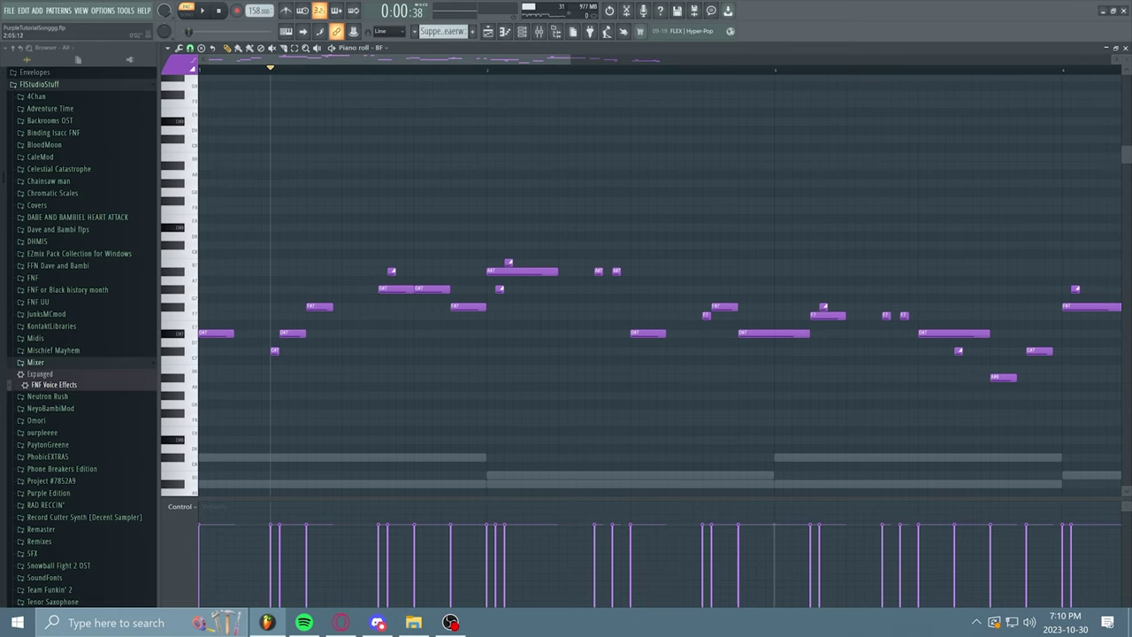
scroll(659, 283, "up", 3)
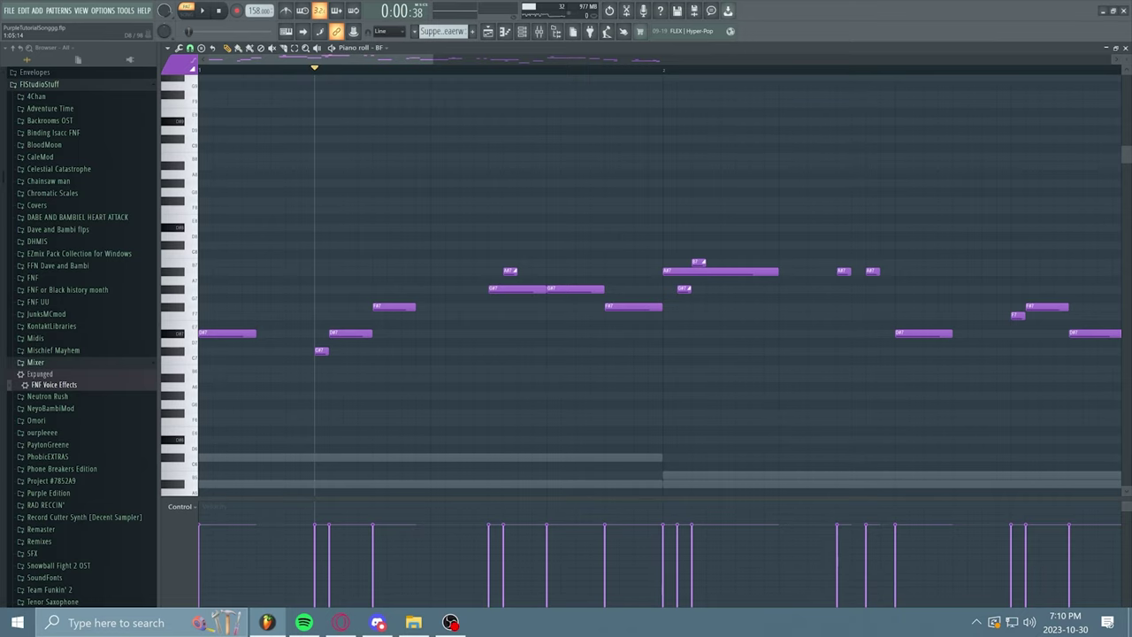
Play the opening notes of bar 1 from the first D#7
left_click(232, 333)
key("space")
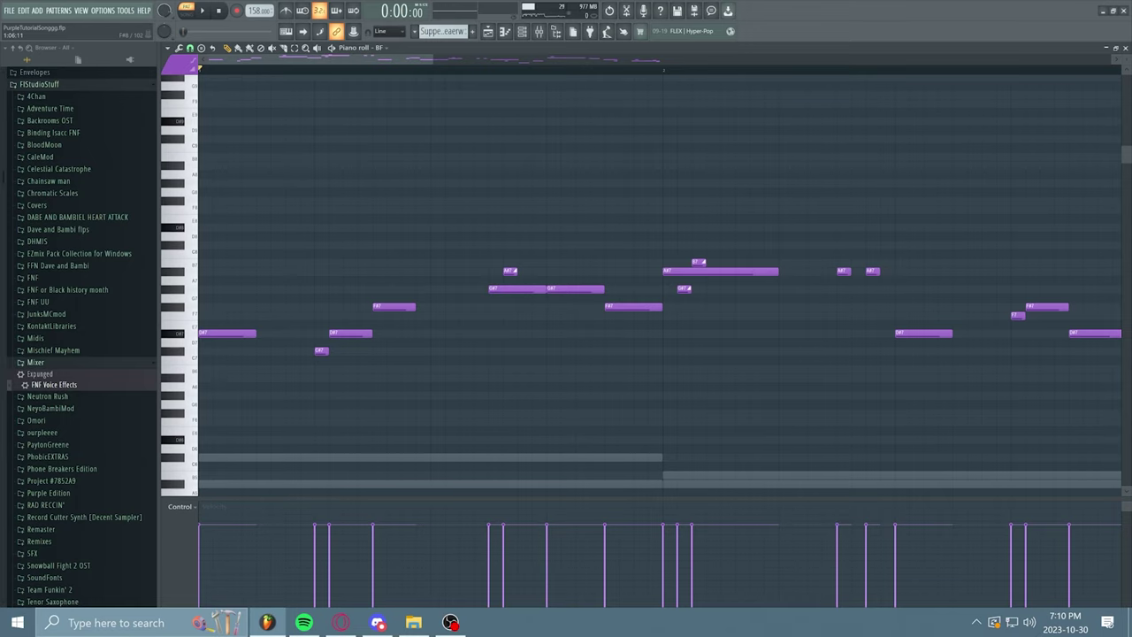
left_click(235, 333)
key("space")
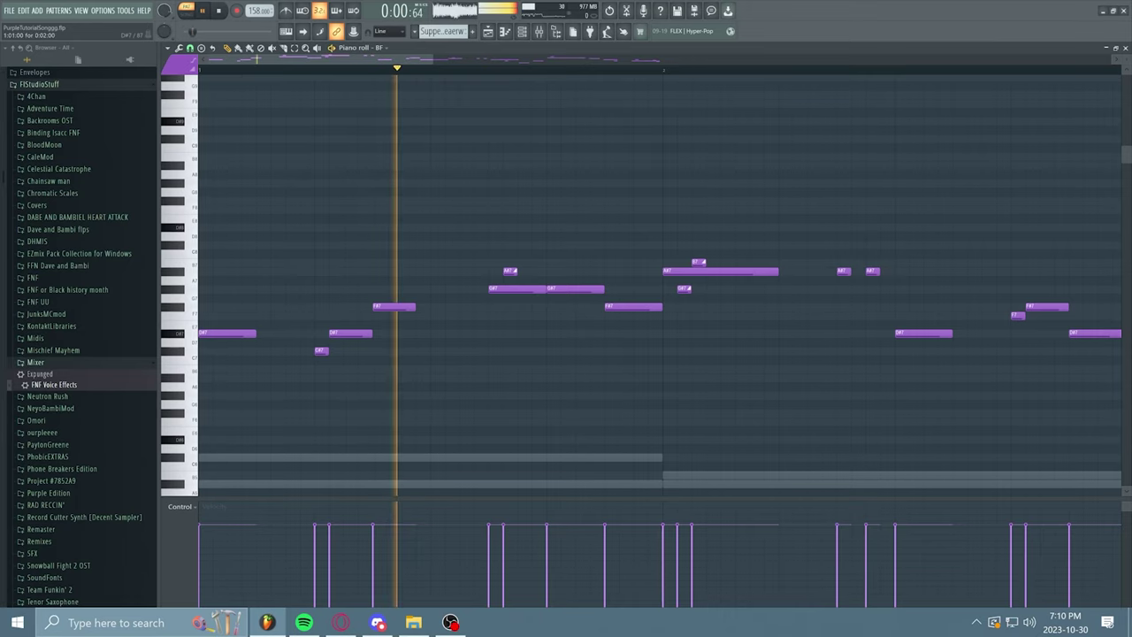
key("space")
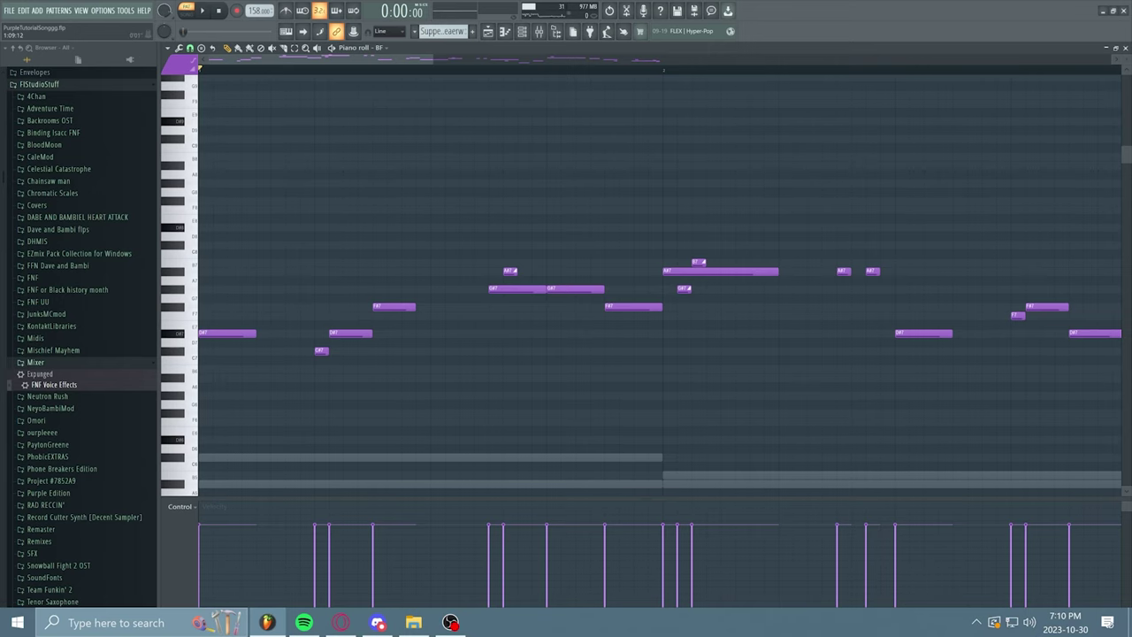
Play the melody from its start into bar 2 with all four bars in view
left_click_drag(432, 59, 690, 60)
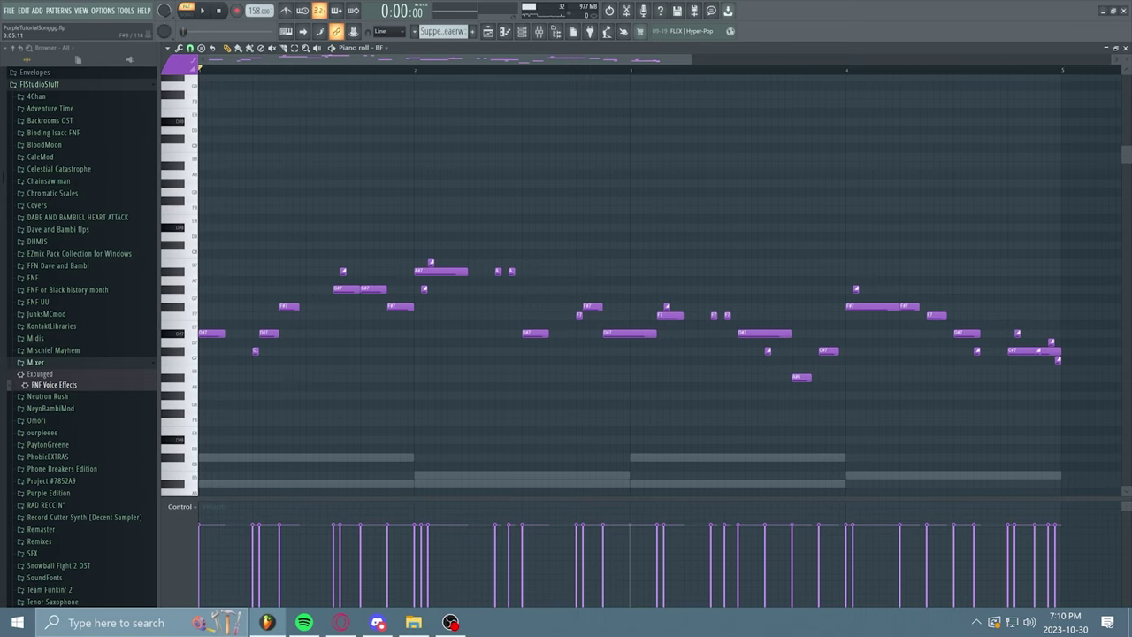
key("space")
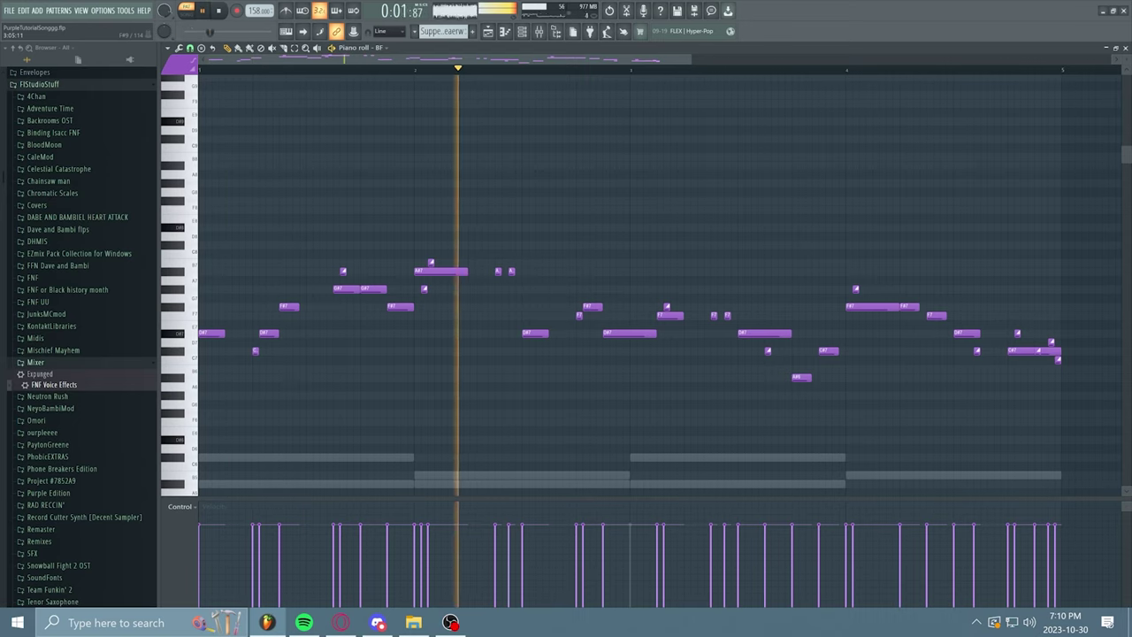
key("space")
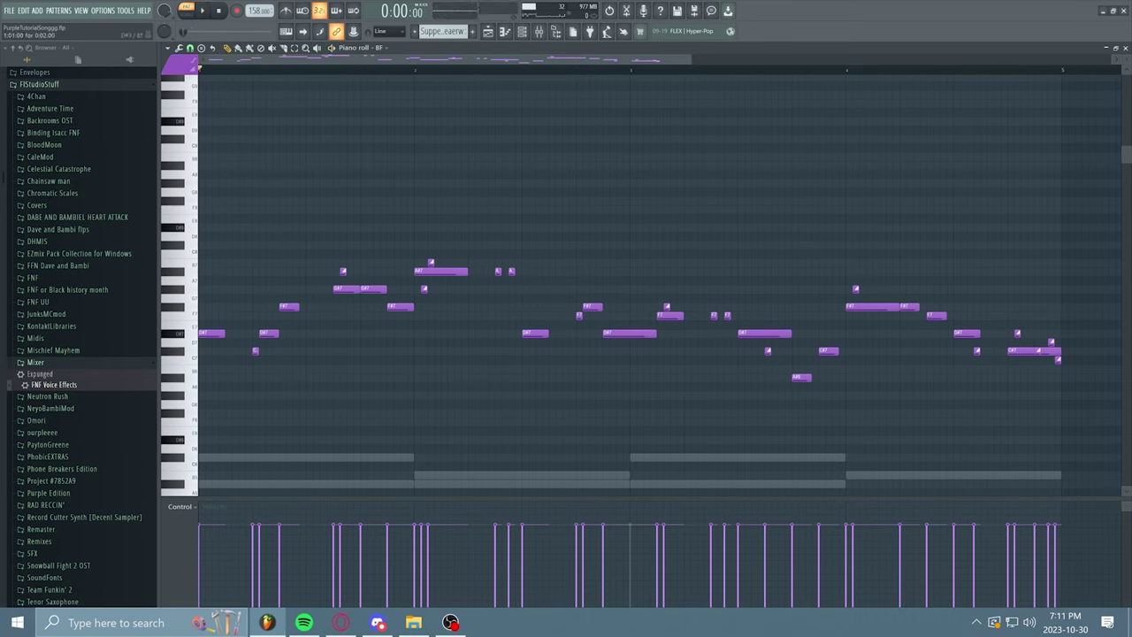
Examine the first notes of bar 1 up close and replay them
left_click(211, 334)
left_click_drag(690, 59, 414, 59)
scroll(628, 274, "up", 1)
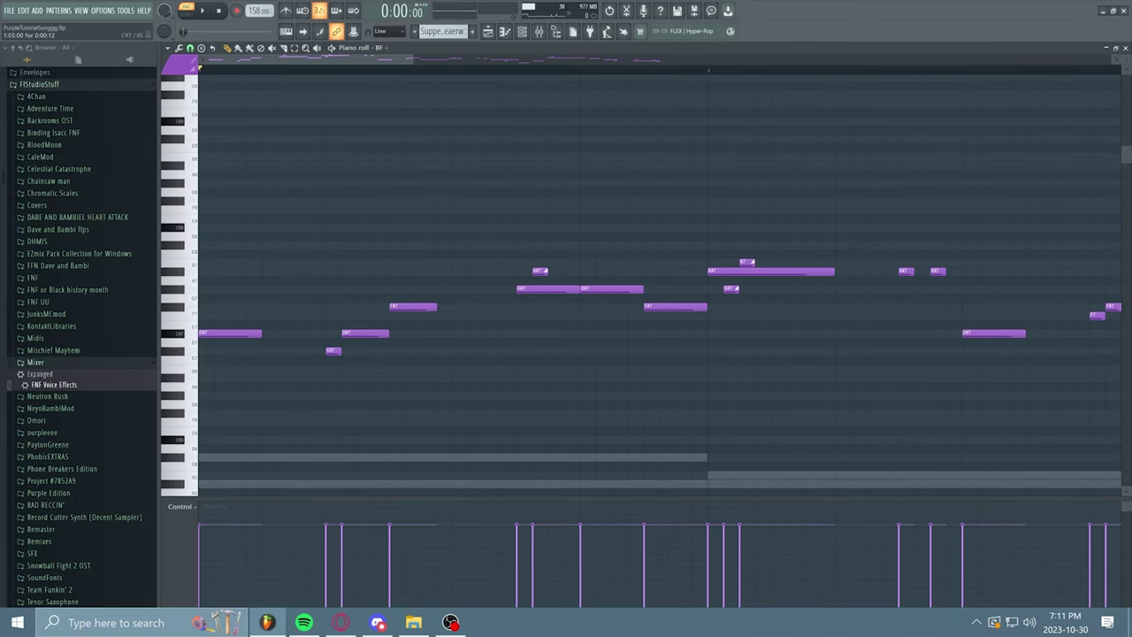
key("space")
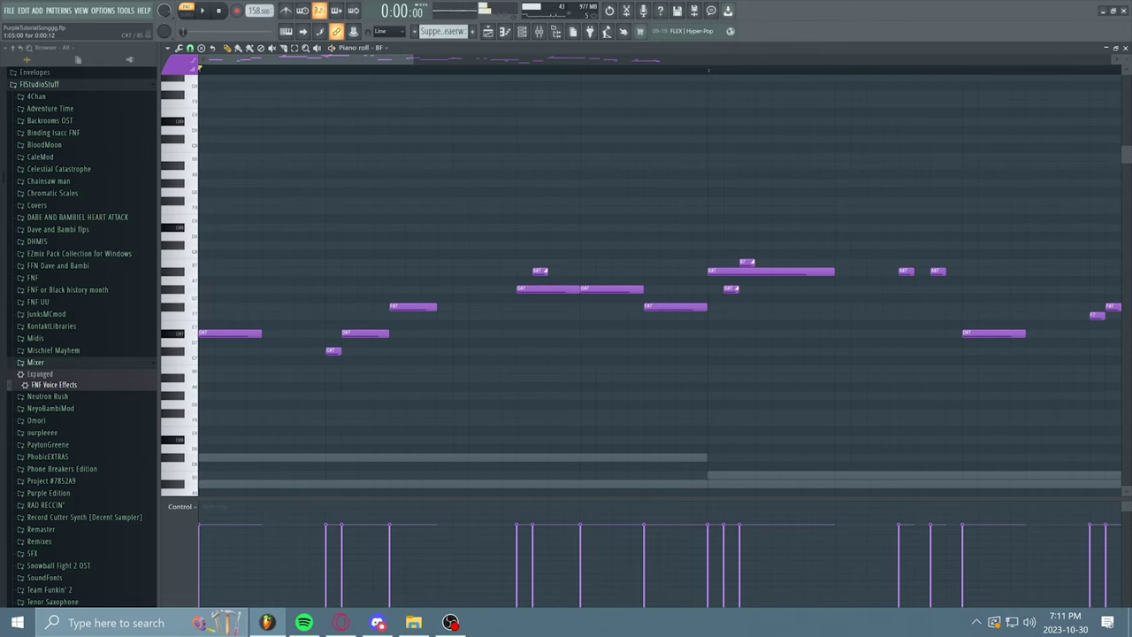
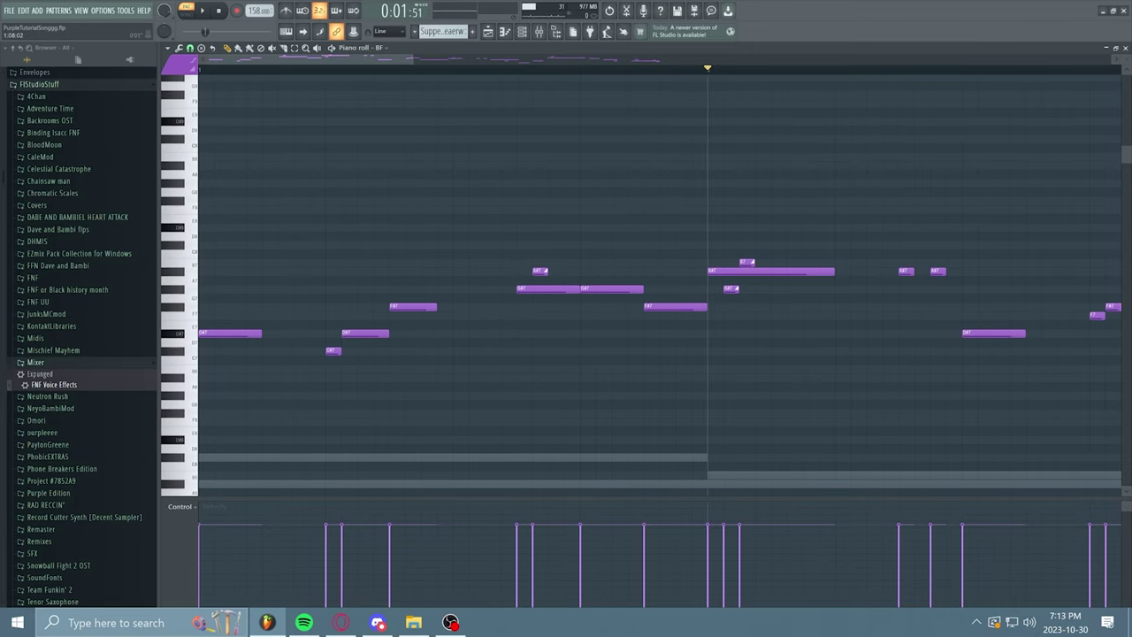
Compare the A#7 note opening bar 2 with the ghost chord notes beneath it
left_click_drag(371, 59, 440, 59)
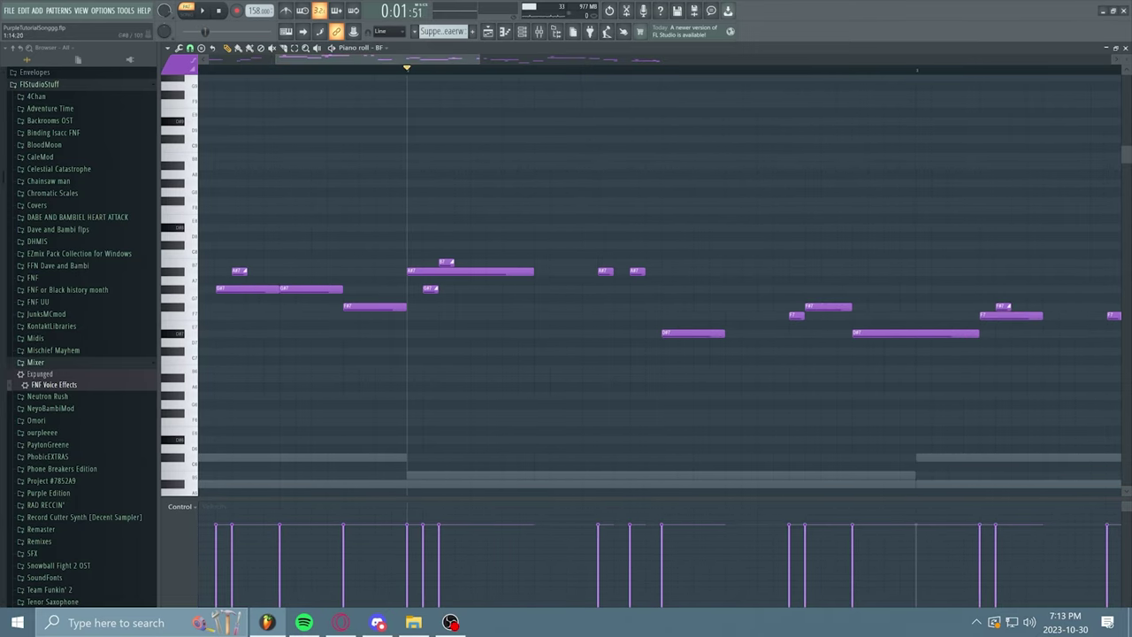
scroll(659, 274, "down", 5)
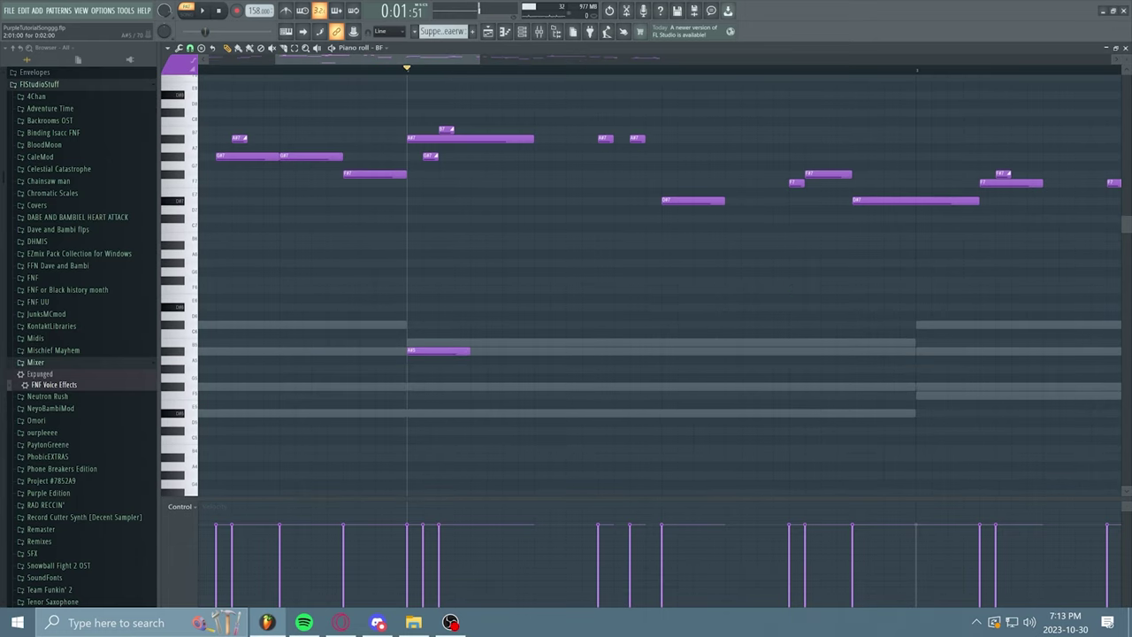
scroll(659, 274, "up", 3)
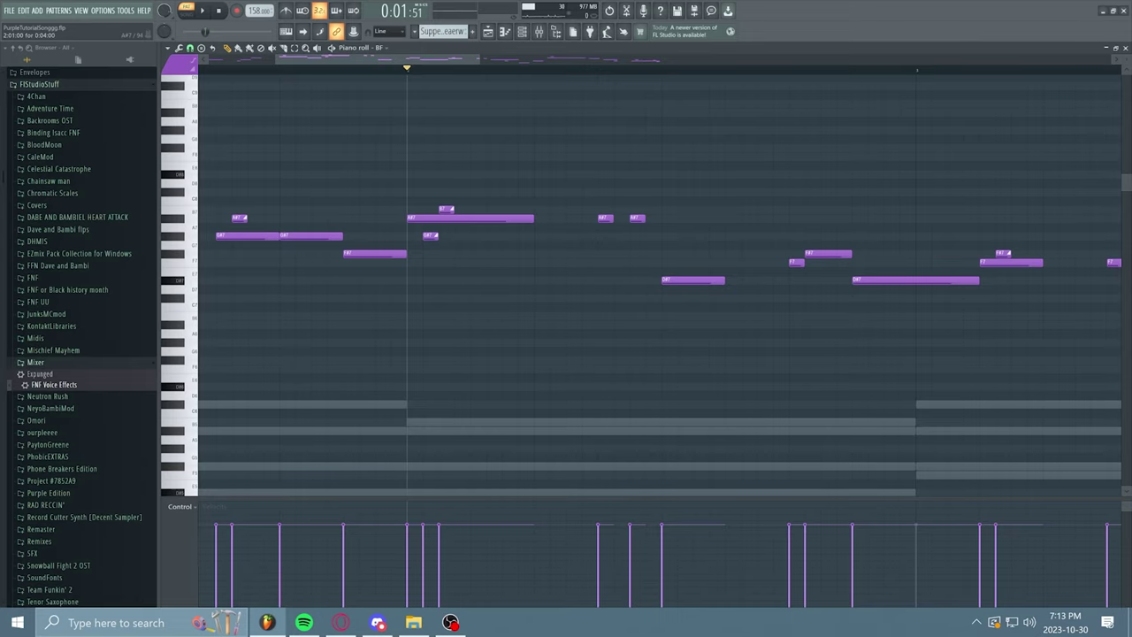
scroll(646, 283, "down", 1)
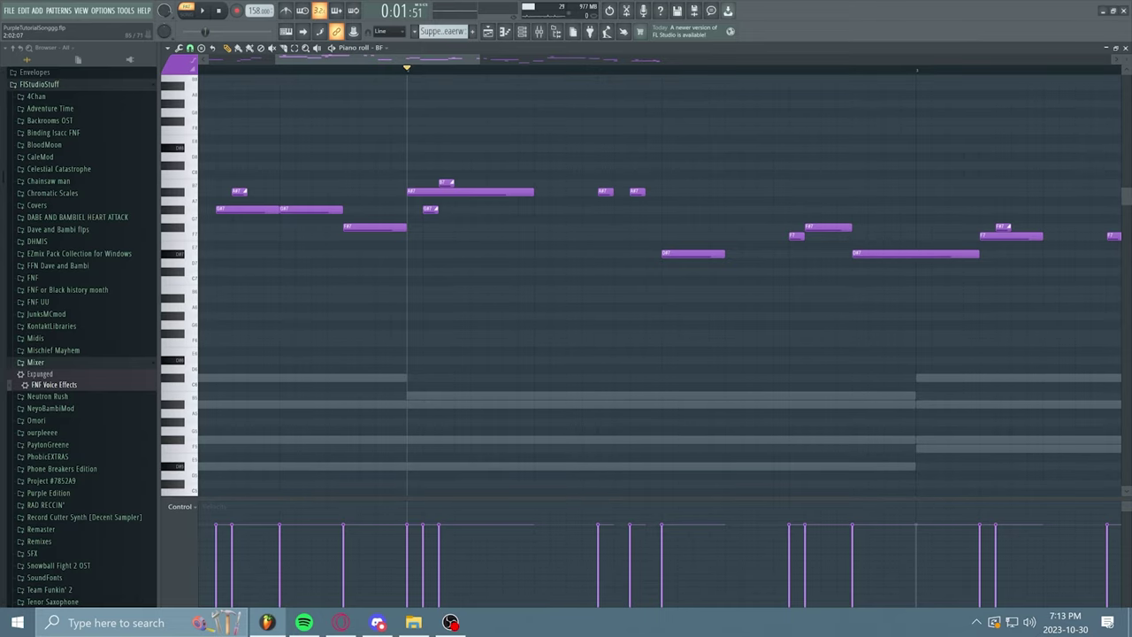
scroll(659, 274, "up", 2)
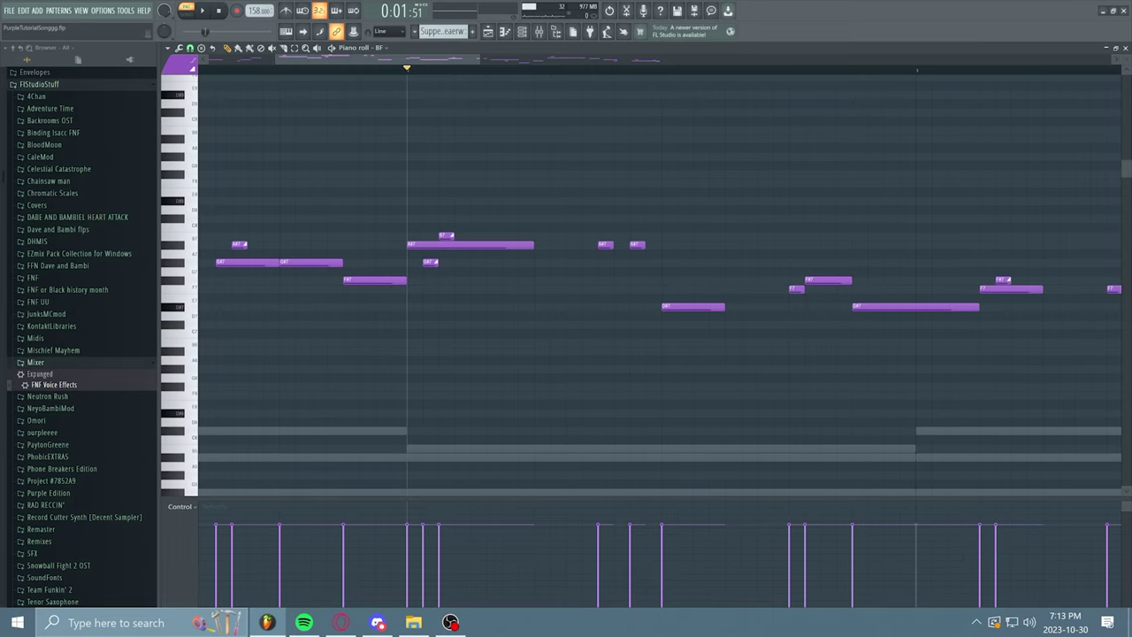
Play the melody from the start of bar 2, then set the playhead at the first short A#7 note
left_click_drag(206, 69, 409, 69)
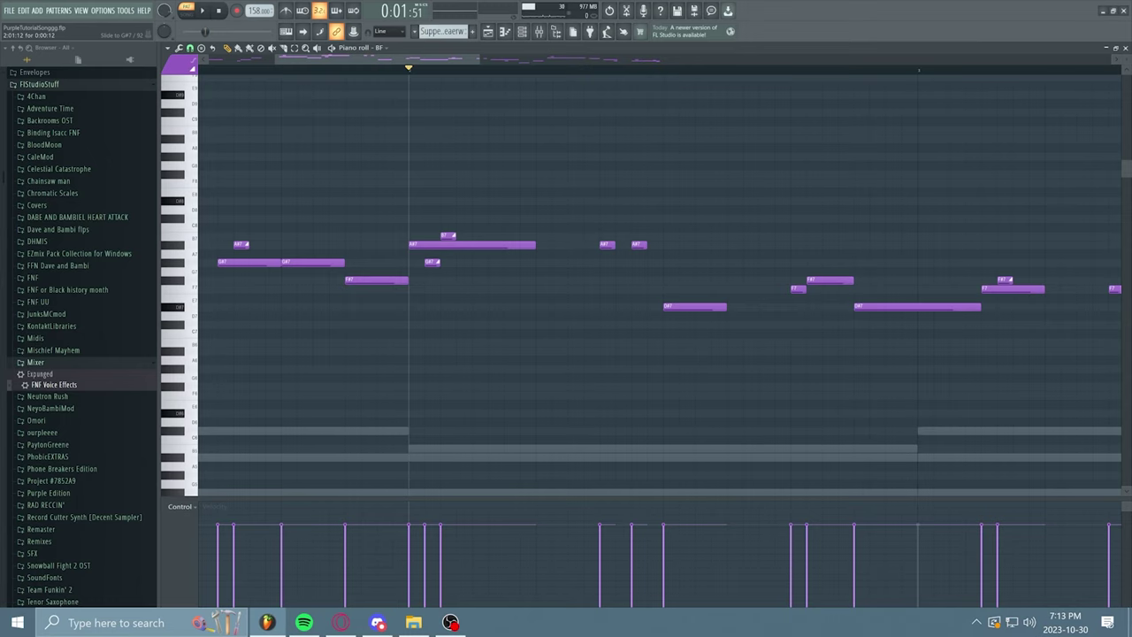
key("space")
key("space")
left_click(600, 69)
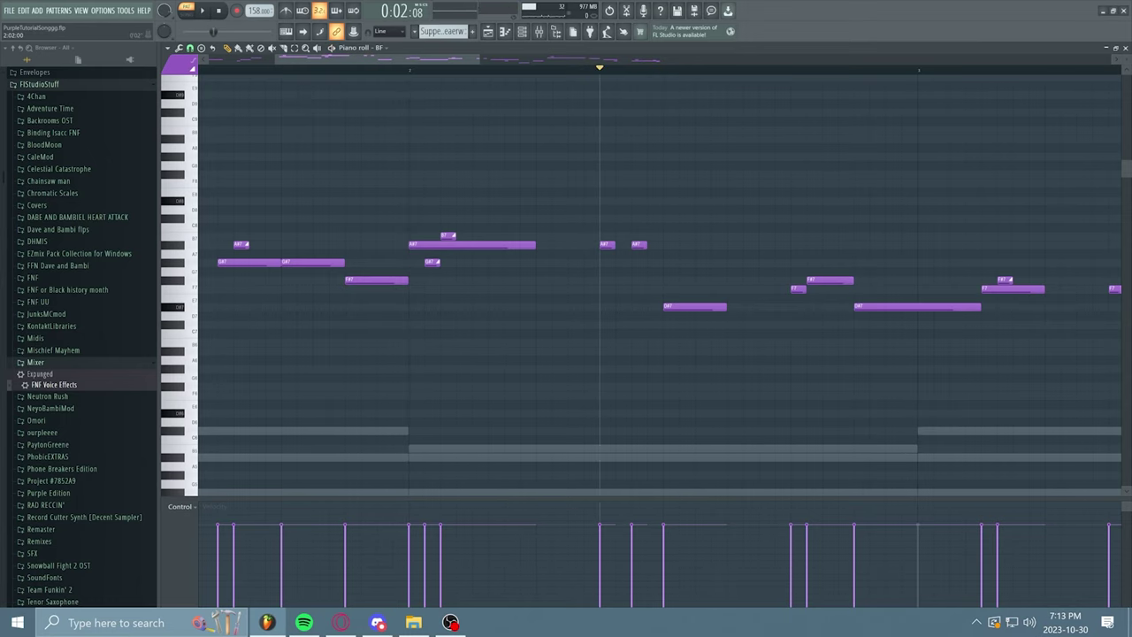
Examine the second half of bar 2 and play it from the short F7 note into bar 3
scroll(659, 283, "right", 2)
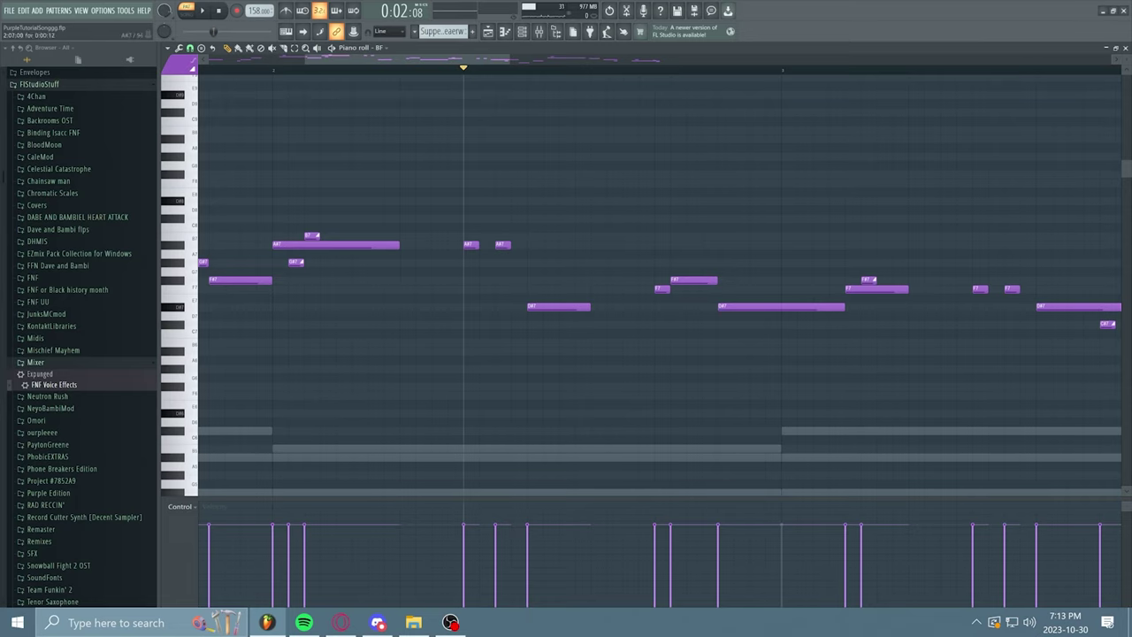
left_click(471, 245)
left_click(557, 307)
scroll(474, 291, "right", 1)
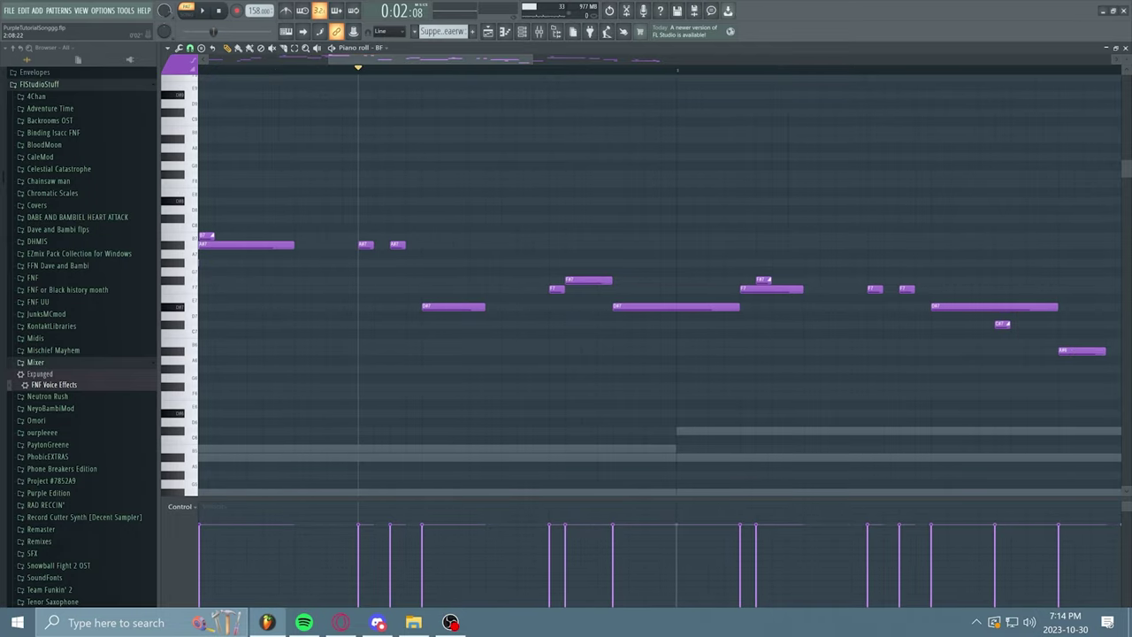
left_click(420, 69)
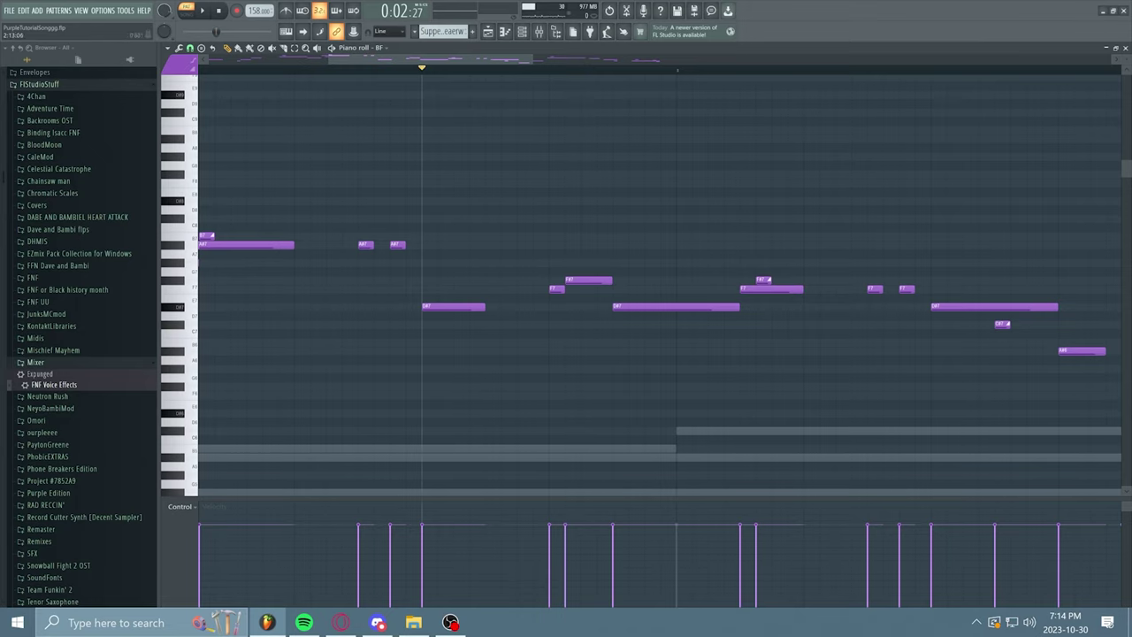
left_click(550, 69)
key("space")
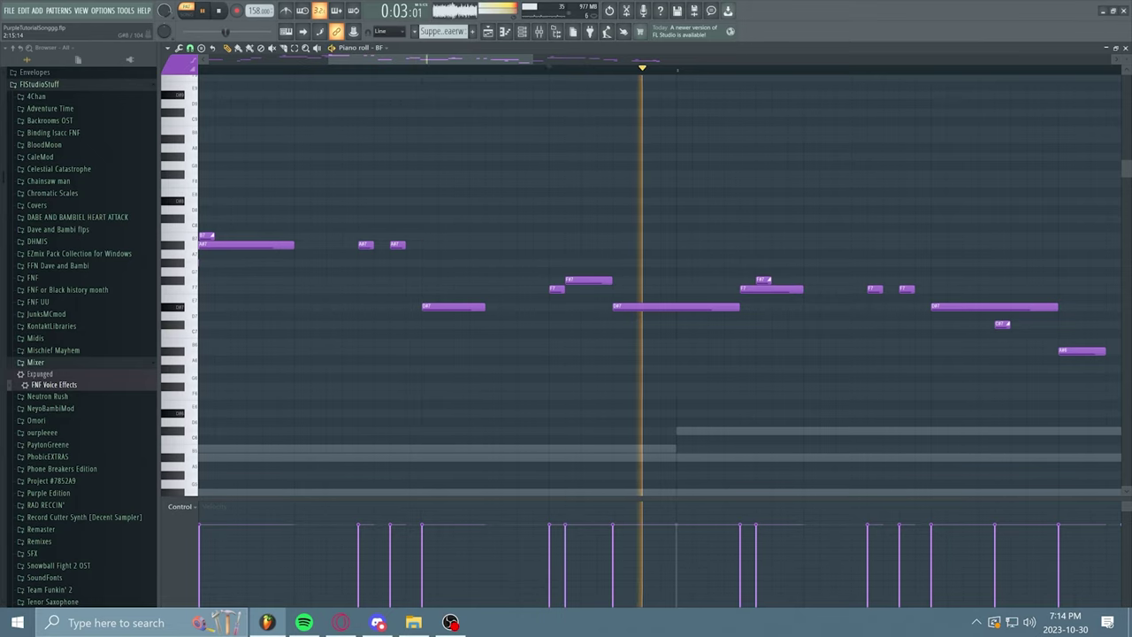
key("space")
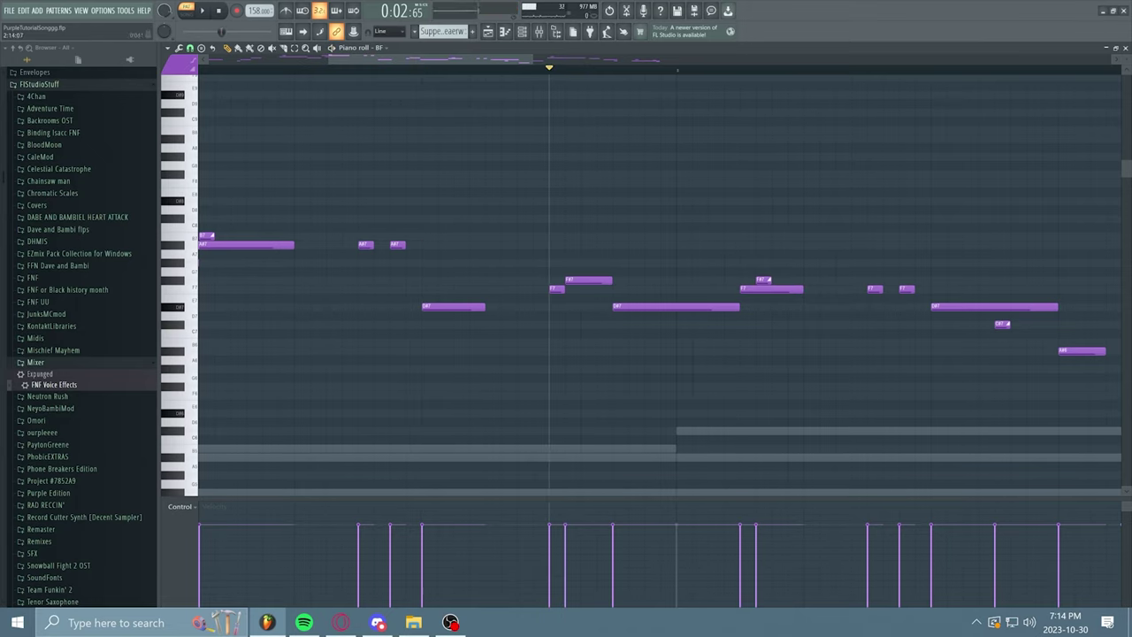
Move the playhead from the long D#7 note ending bar 2 to the F7 slide note in bar 3
left_click(613, 69)
left_click_drag(513, 60, 524, 59)
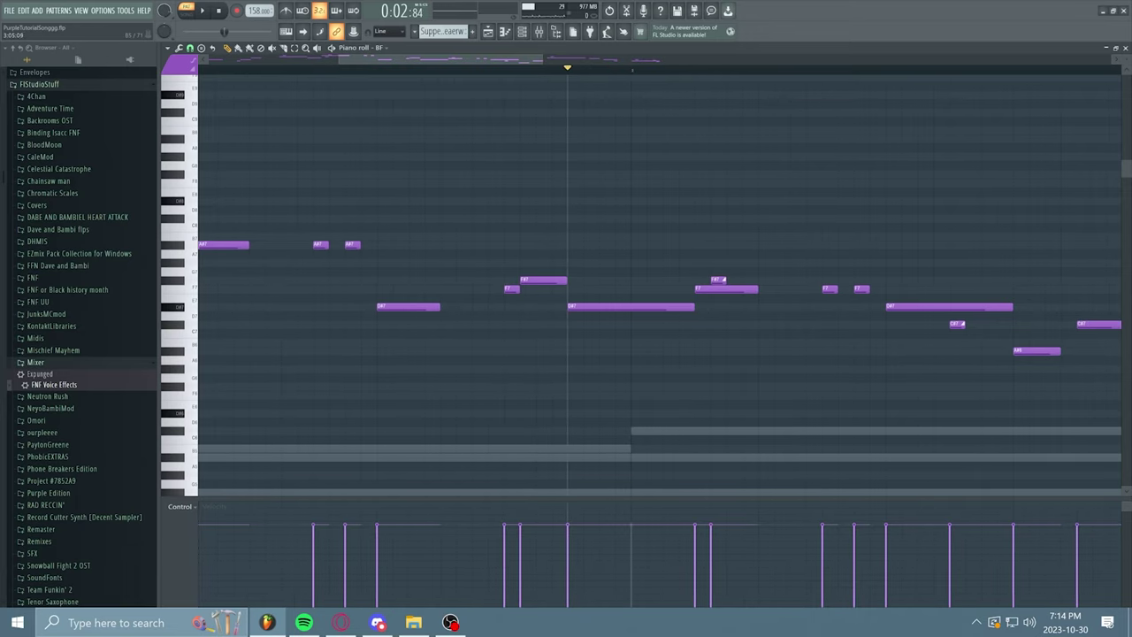
scroll(770, 448, "down", 3)
scroll(770, 448, "up", 3)
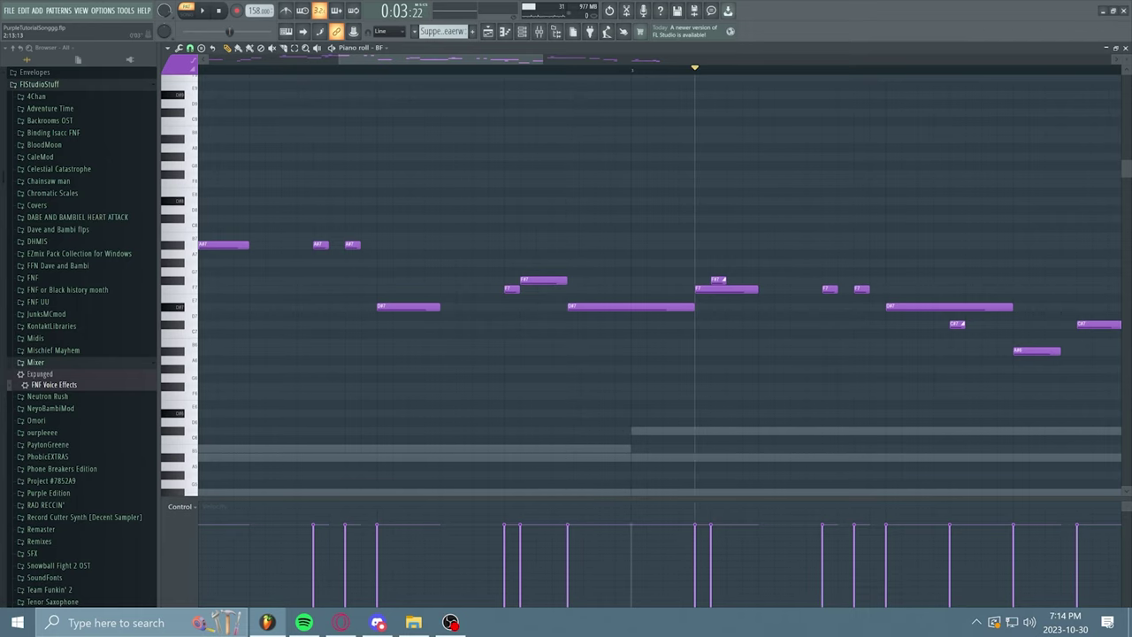
left_click_drag(518, 60, 571, 59)
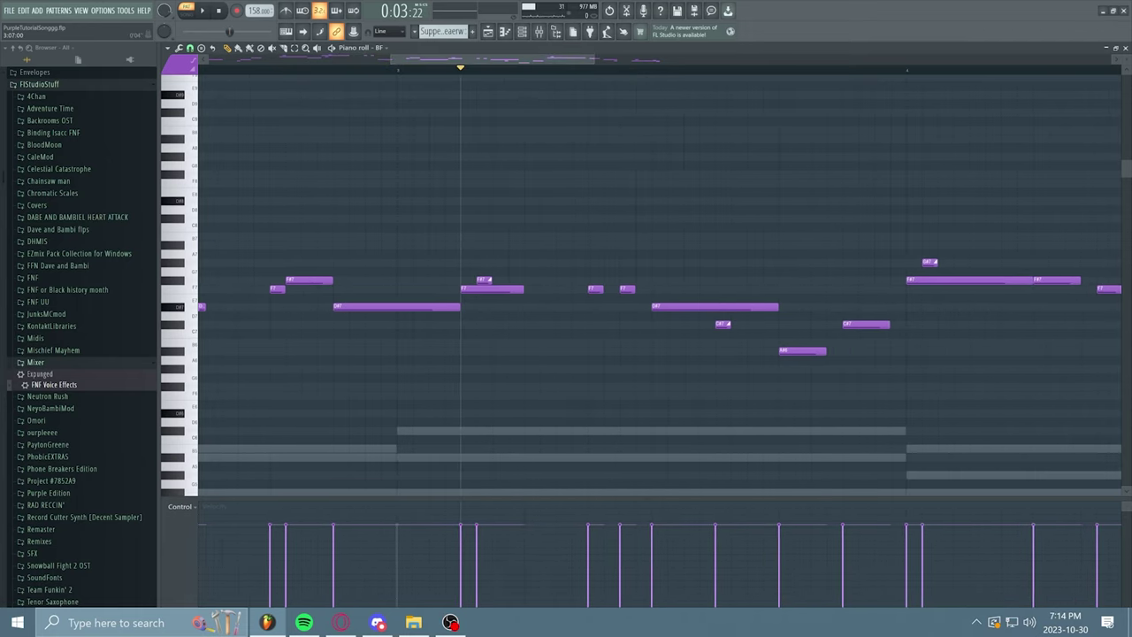
Play bar 3 from its paired short F7 notes and examine the D#7 note with its C#7 slide
left_click(588, 69)
key("space")
key("space")
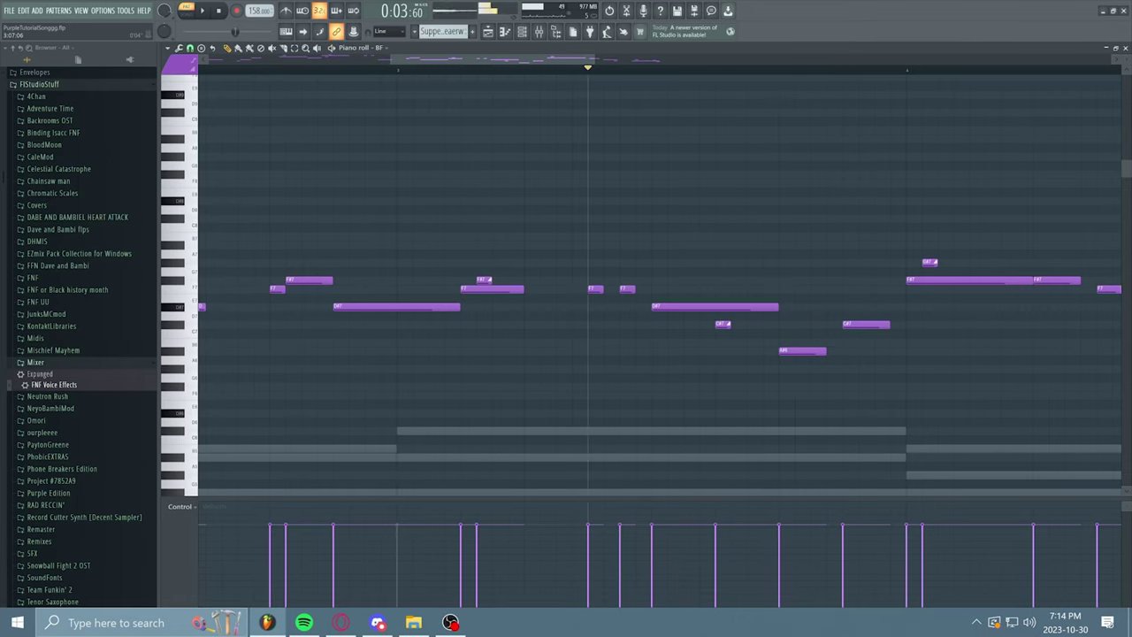
key("space")
scroll(651, 331, "right", 5)
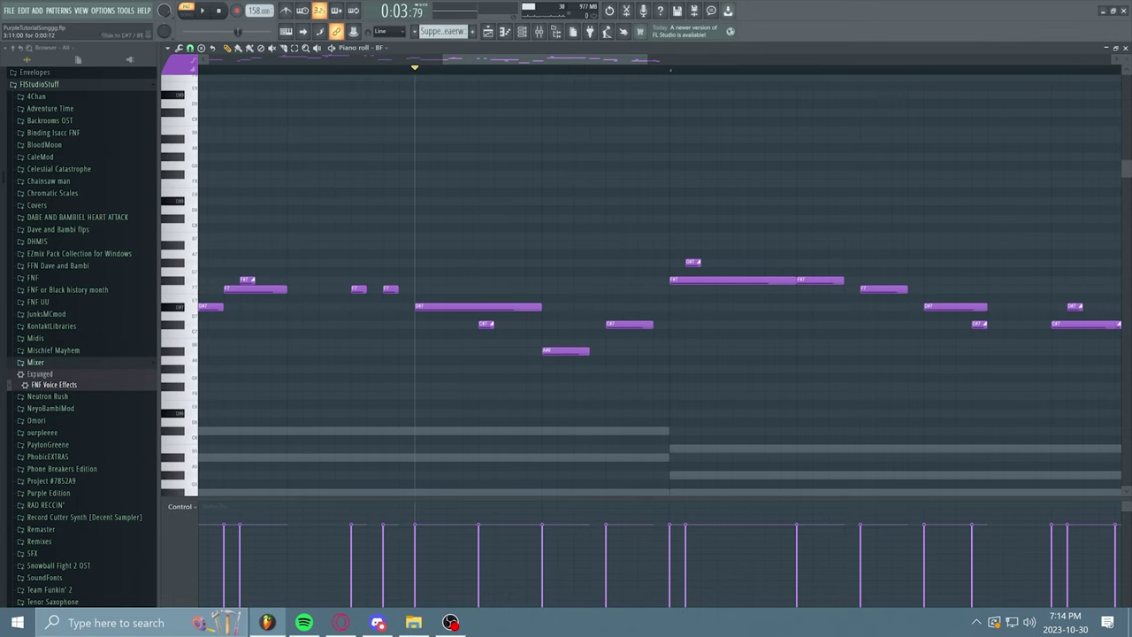
key("space")
key("space")
scroll(641, 283, "up", 1)
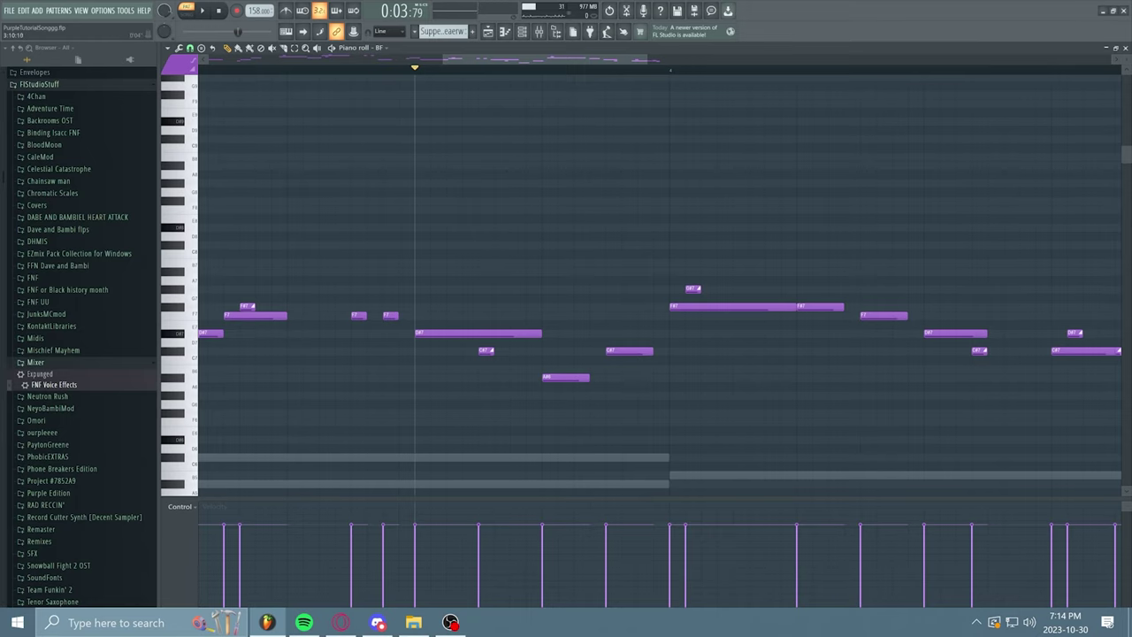
Play the melody from the A#6 note in bar 3 into bar 4
scroll(659, 283, "right", 5)
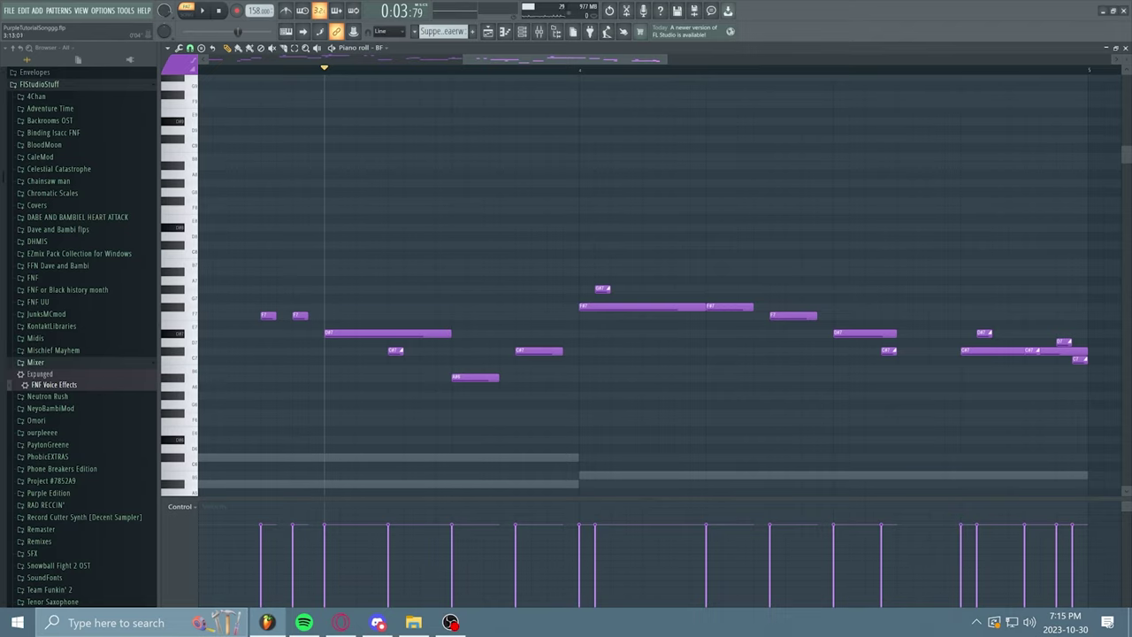
left_click(450, 70)
scroll(516, 222, "up", 1)
scroll(515, 221, "down", 1)
scroll(619, 283, "down", 2)
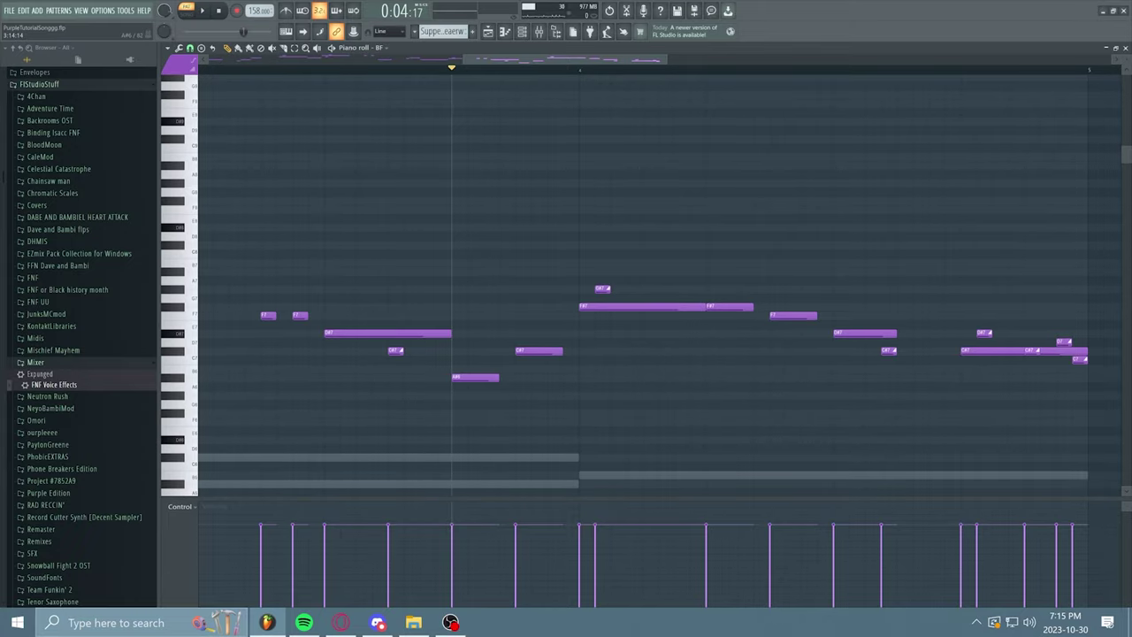
key("space")
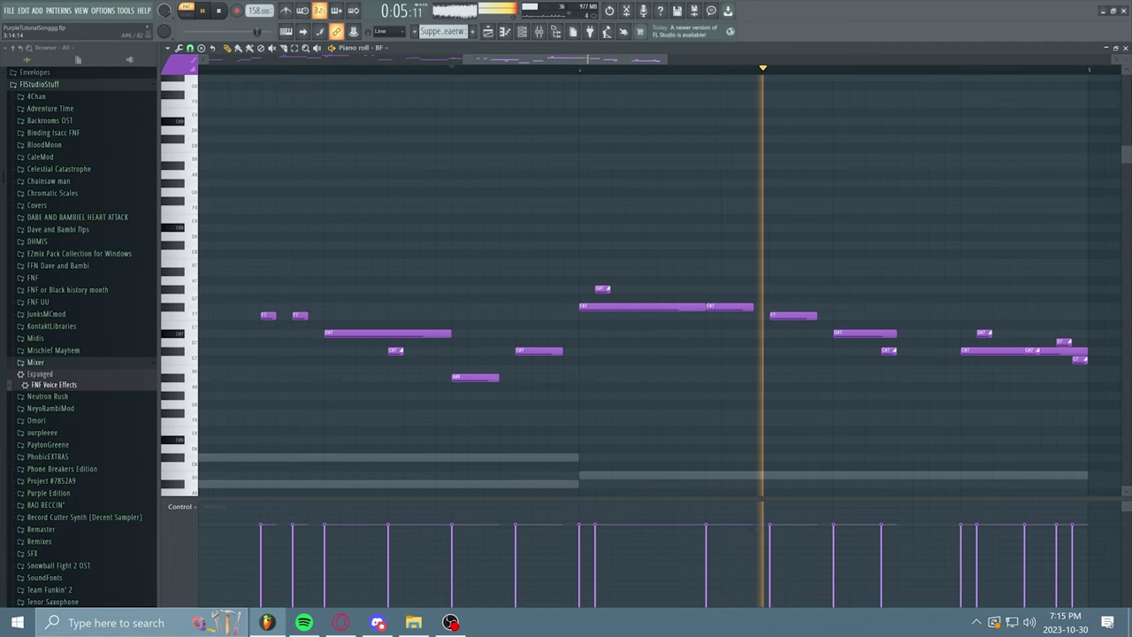
key("space")
Go through bar 4 with the playhead at its first F#7, the D#7 and the final C#7 note
scroll(619, 284, "right", 3)
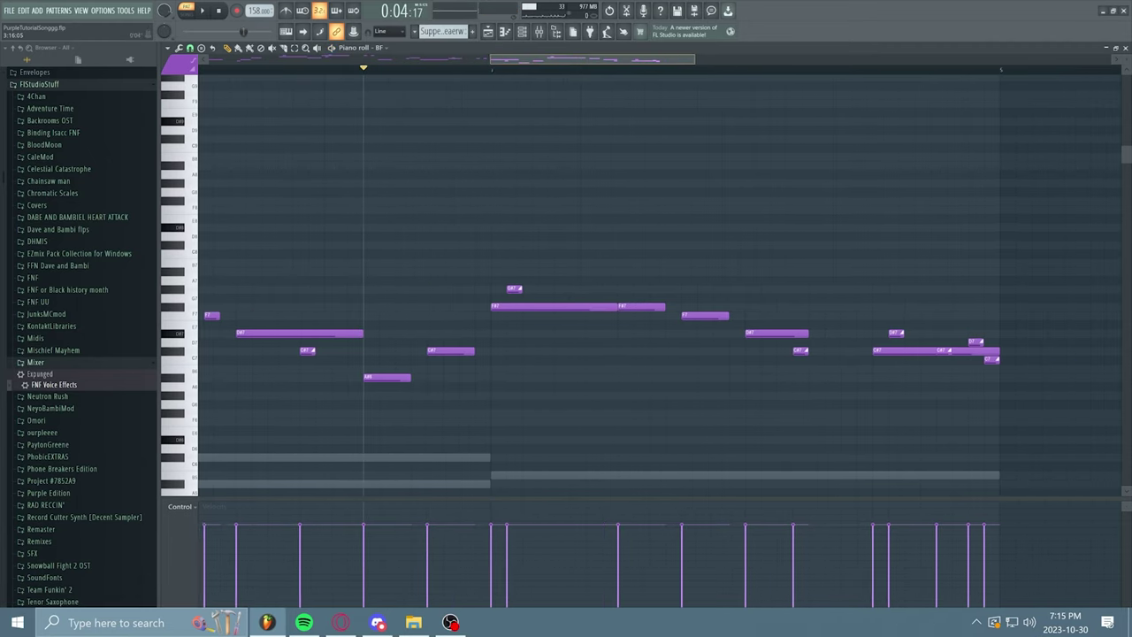
key("space")
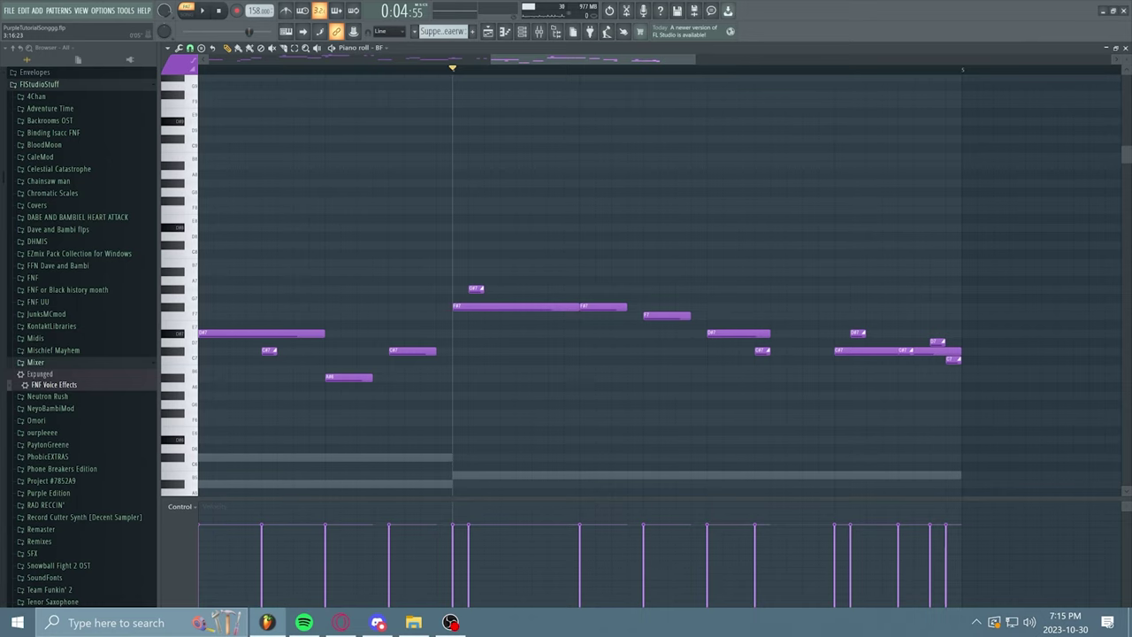
key("space")
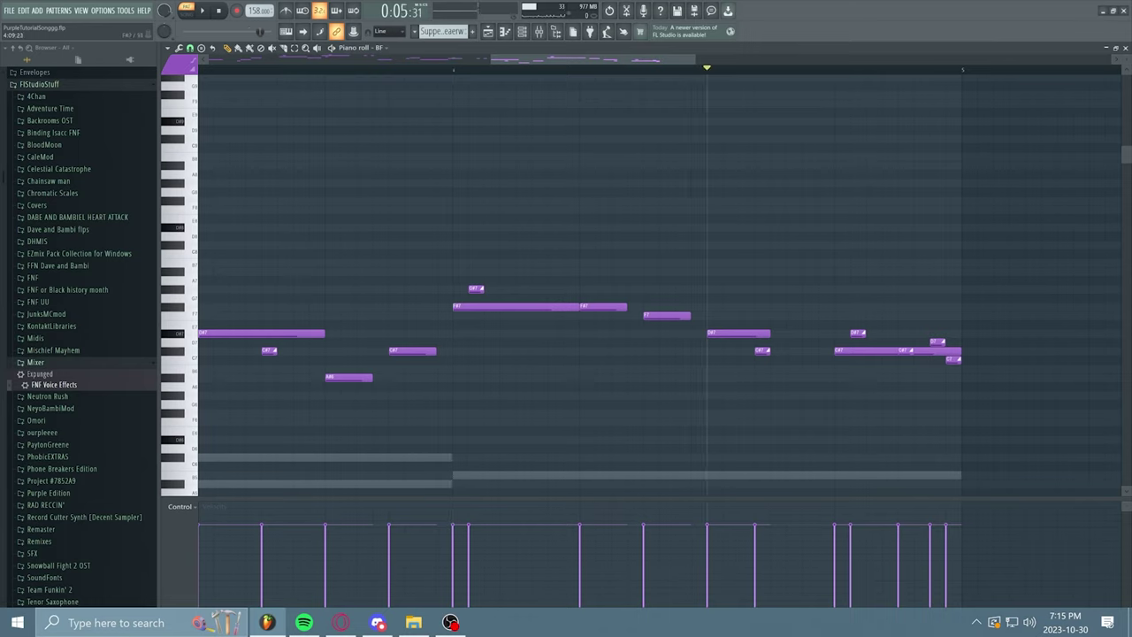
left_click(731, 333)
scroll(659, 285, "right", 3)
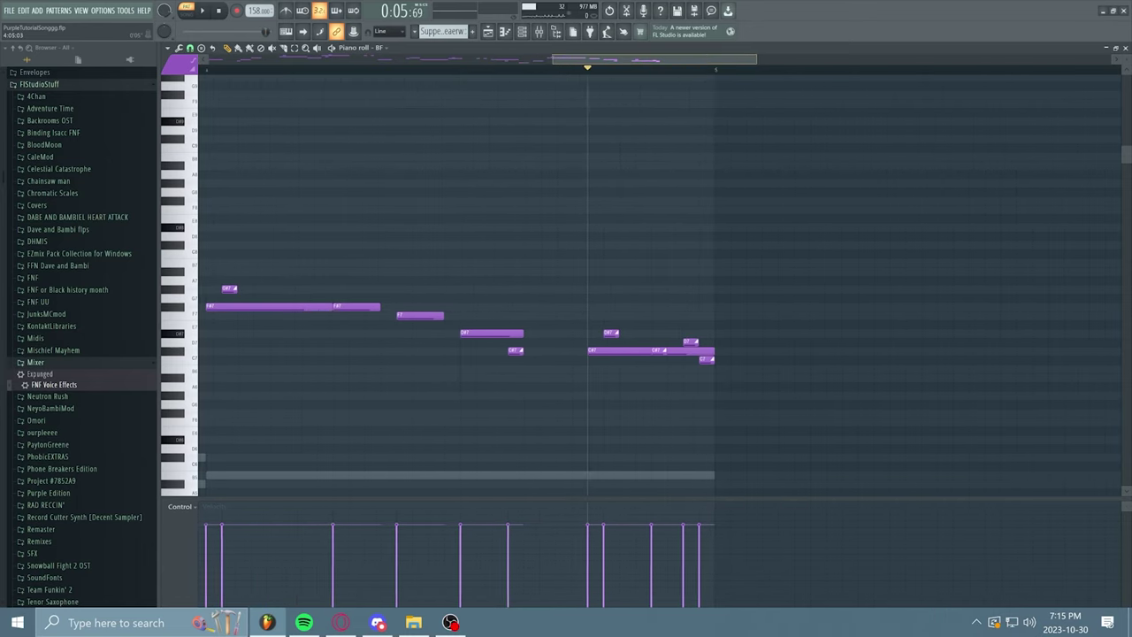
left_click(522, 351)
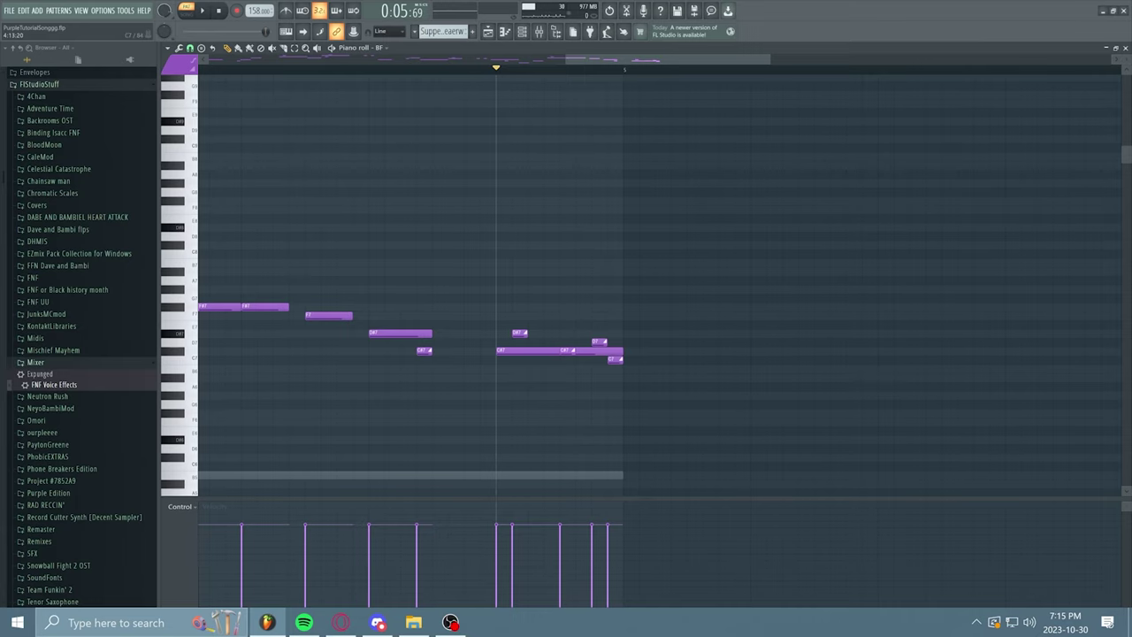
Look back at bar 3, then play the slides from bar 4's final C#7 note
scroll(659, 274, "left", 8)
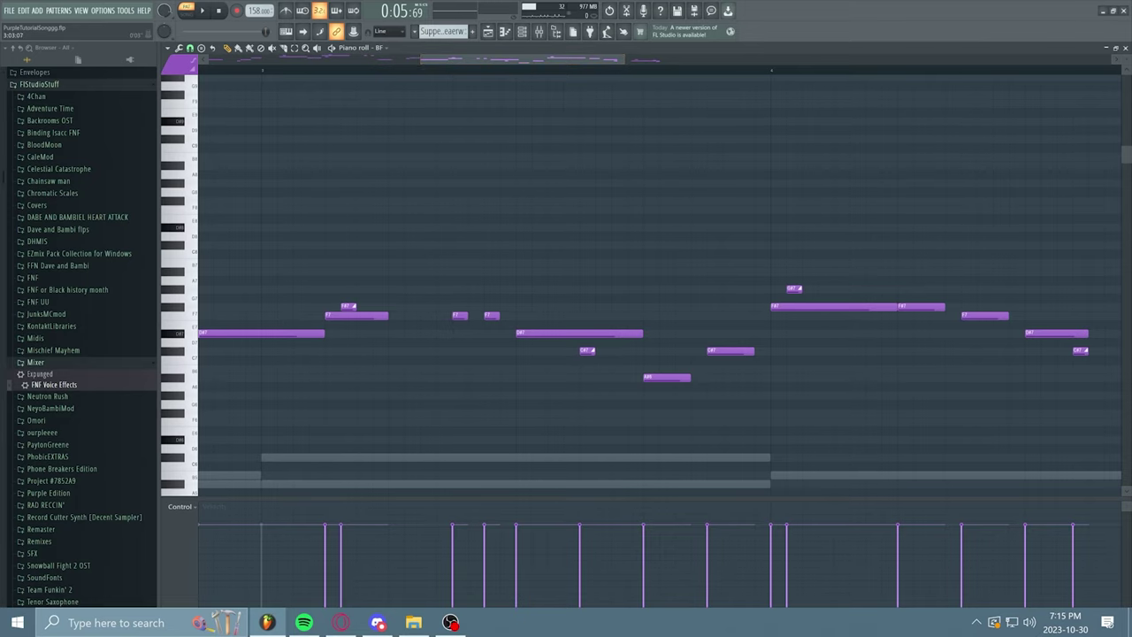
left_click_drag(335, 70, 563, 67)
scroll(659, 274, "right", 8)
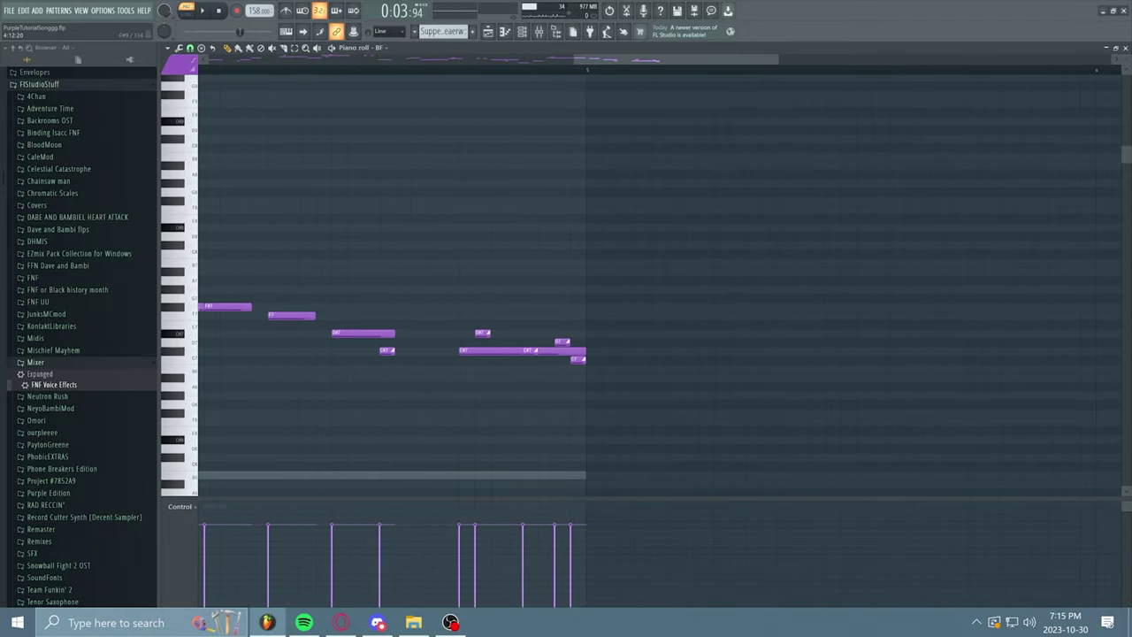
key("space")
key("space")
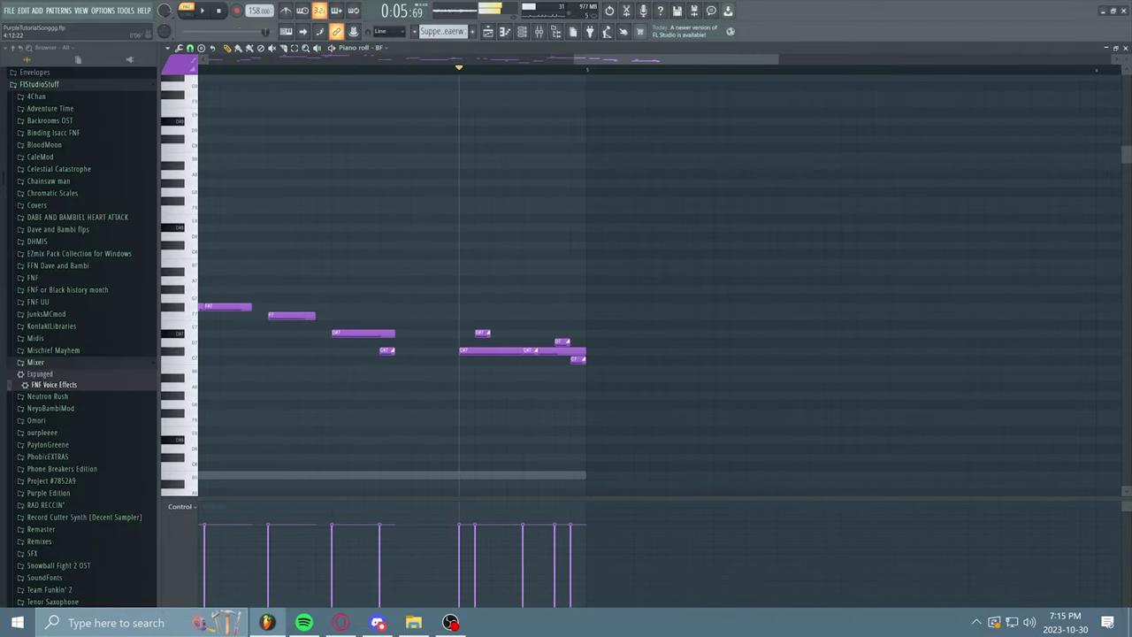
Play the complete four-bar BF melody from the beginning
left_click_drag(545, 59, 200, 69)
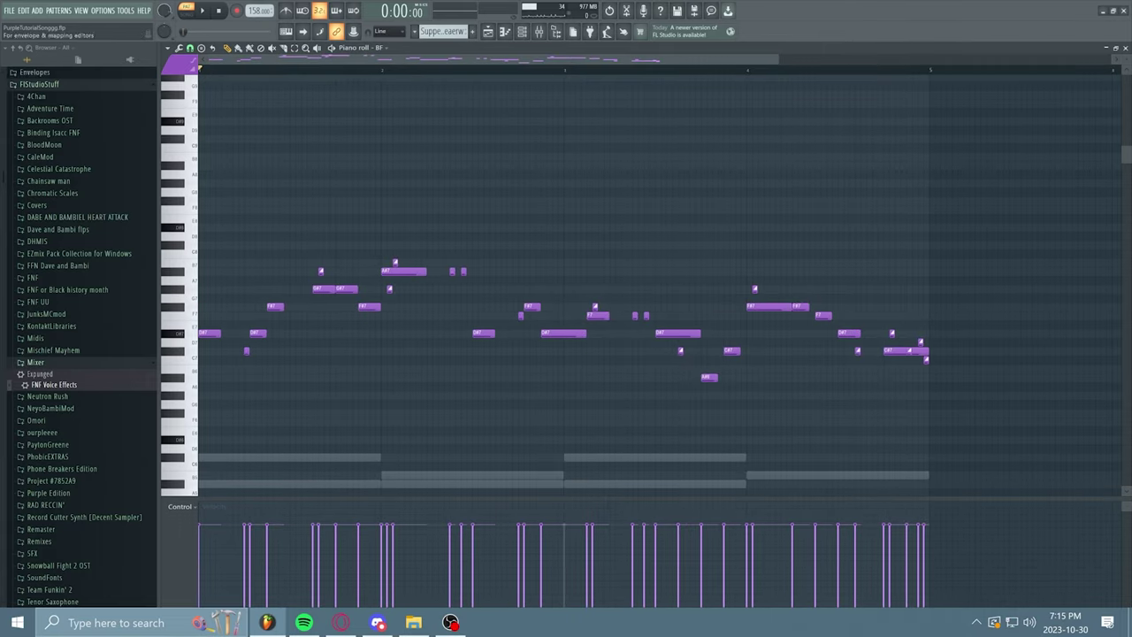
key("space")
key("space")
key("space")
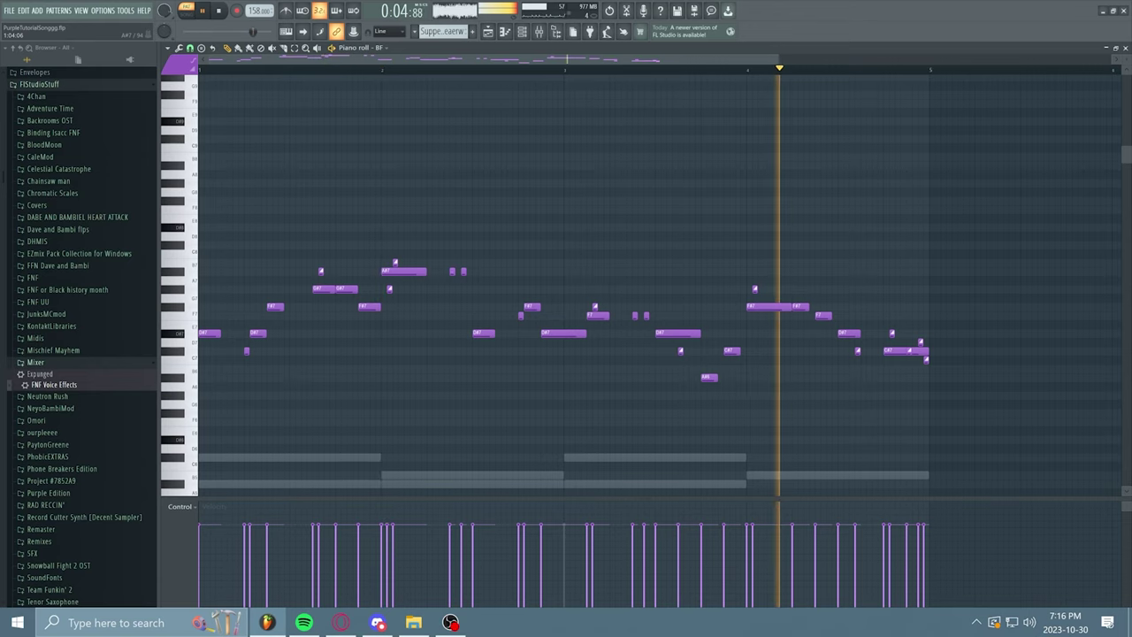
key("space")
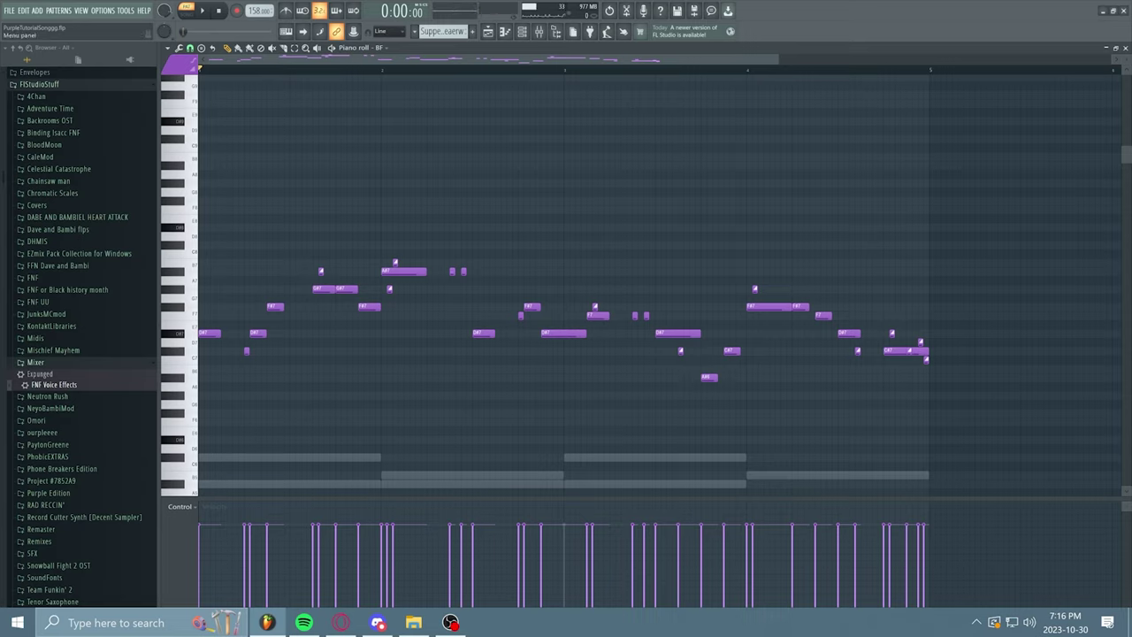
Cut all of the melody notes out of the BF channel
left_click(23, 11)
left_click(54, 46)
left_click(23, 11)
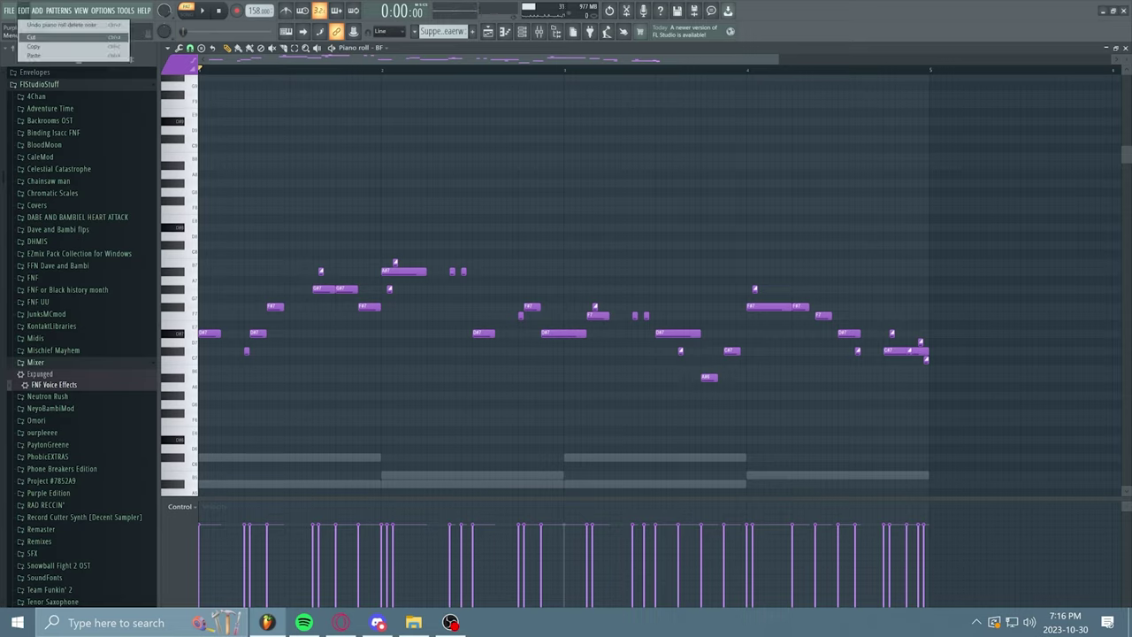
left_click(53, 37)
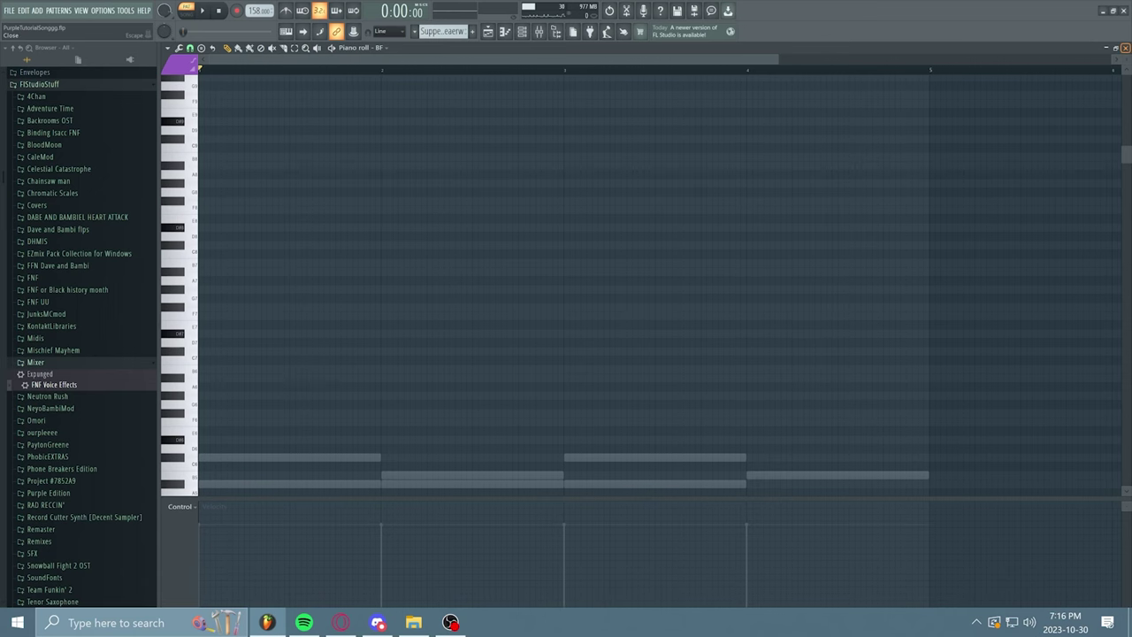
Paste the cut melody into the BambiPitchedV2 channel of the Vocals pattern and play it back
key("F5")
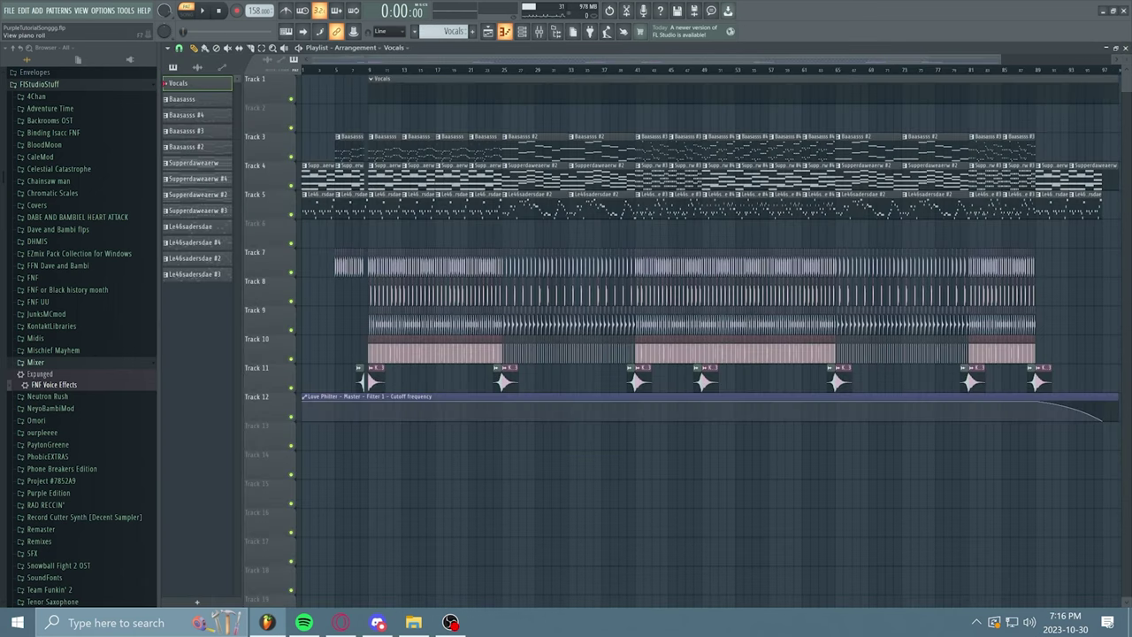
key("F7")
left_click(387, 47)
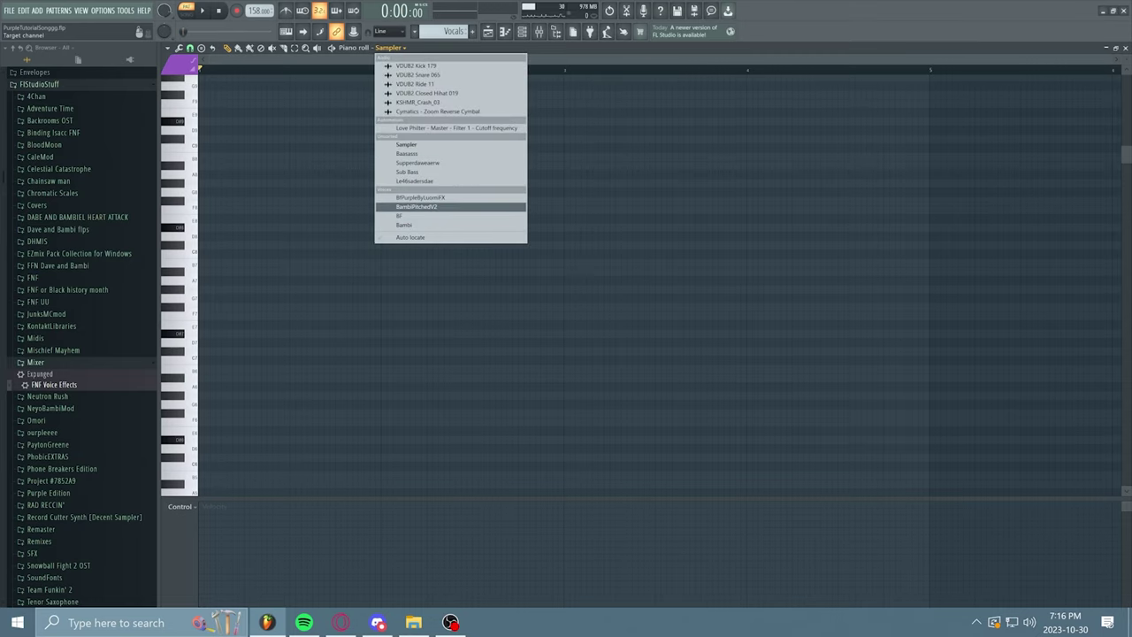
left_click(416, 206)
left_click(23, 9)
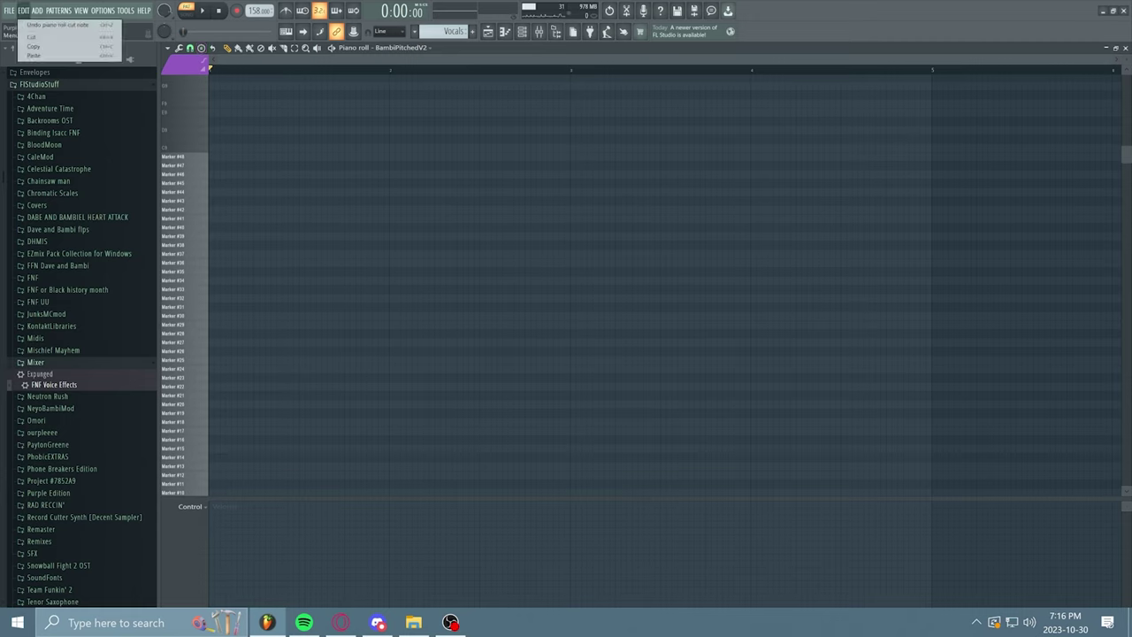
left_click(58, 24)
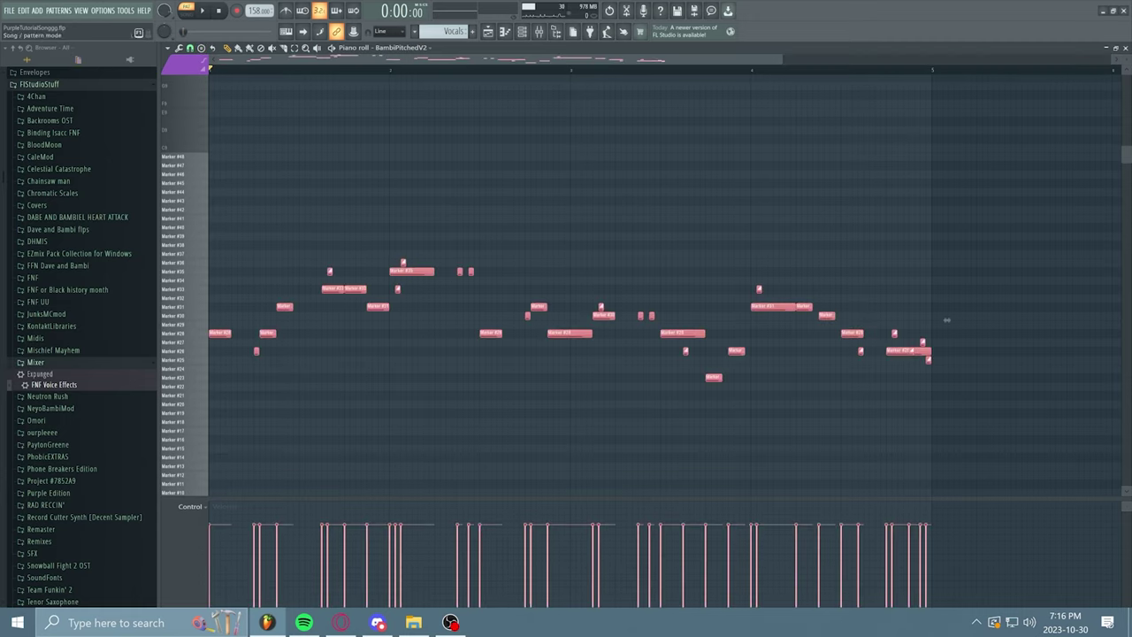
key("space")
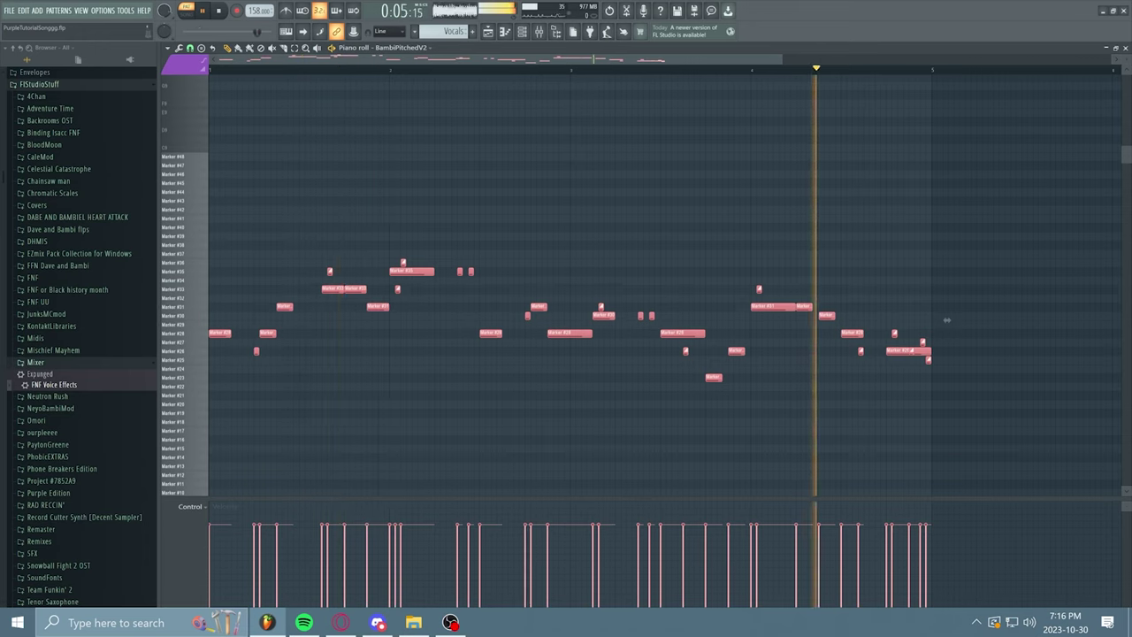
key("space")
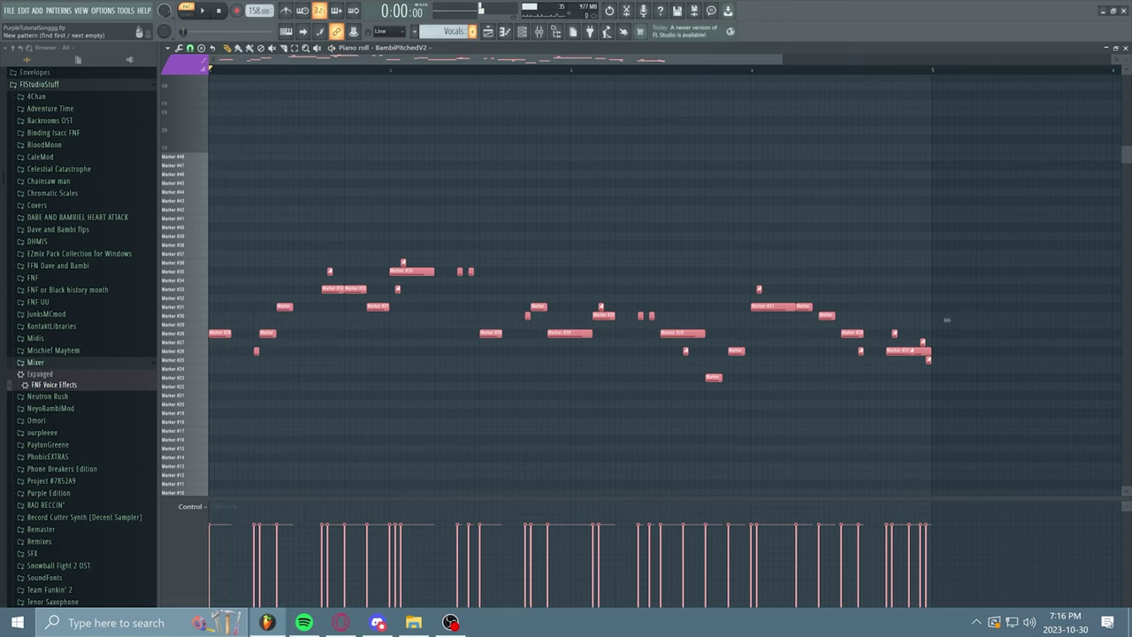
Paste the melody into the BfPurpleByLuomiFX channel and shift all the pasted notes to start at bar 5
left_click(402, 47)
left_click(420, 197)
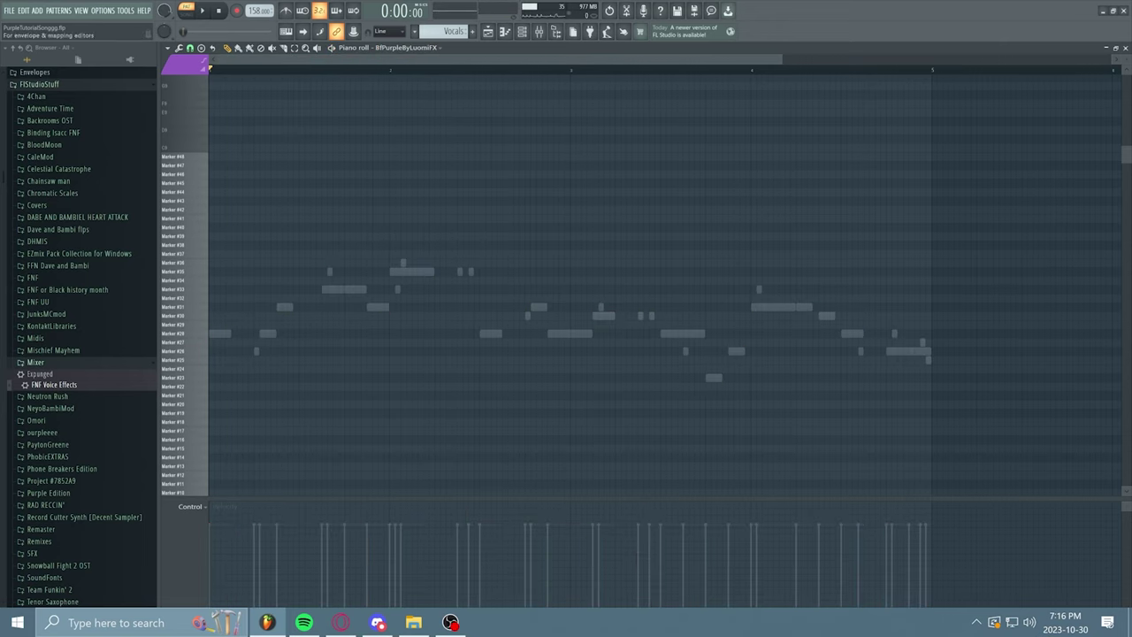
left_click(37, 10)
mouse_move(24, 11)
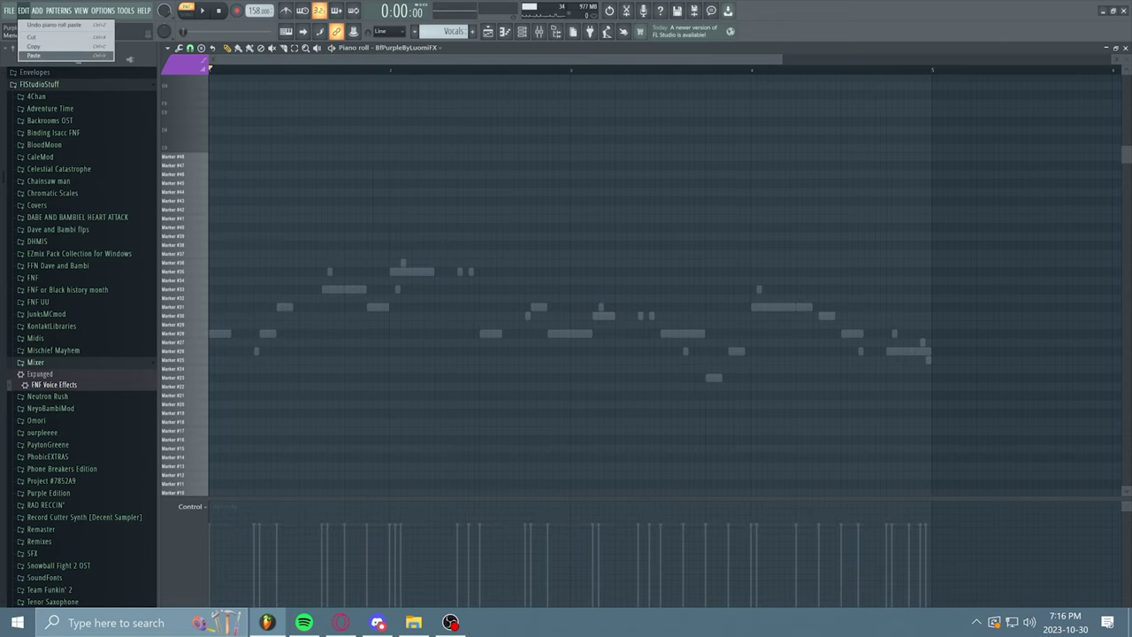
left_click(33, 55)
left_click_drag(223, 333, 945, 333)
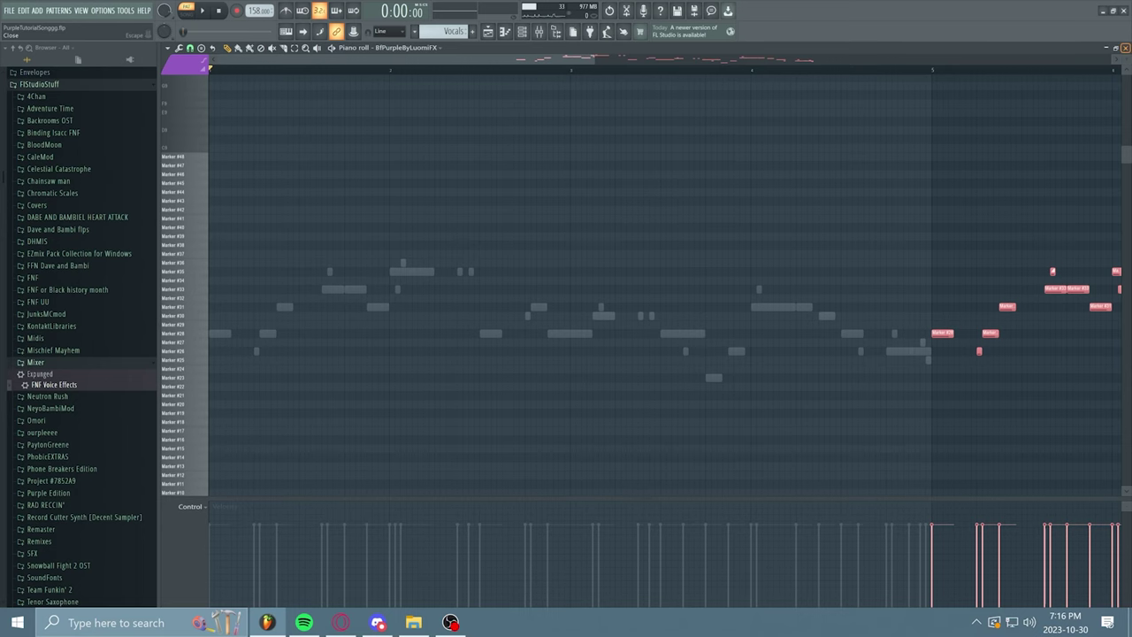
While the song plays, raise bands 5 and 6 of Fruity parametric EQ 2 on mixer Insert 2, with band 6 at about 7.5 dB
key("F5")
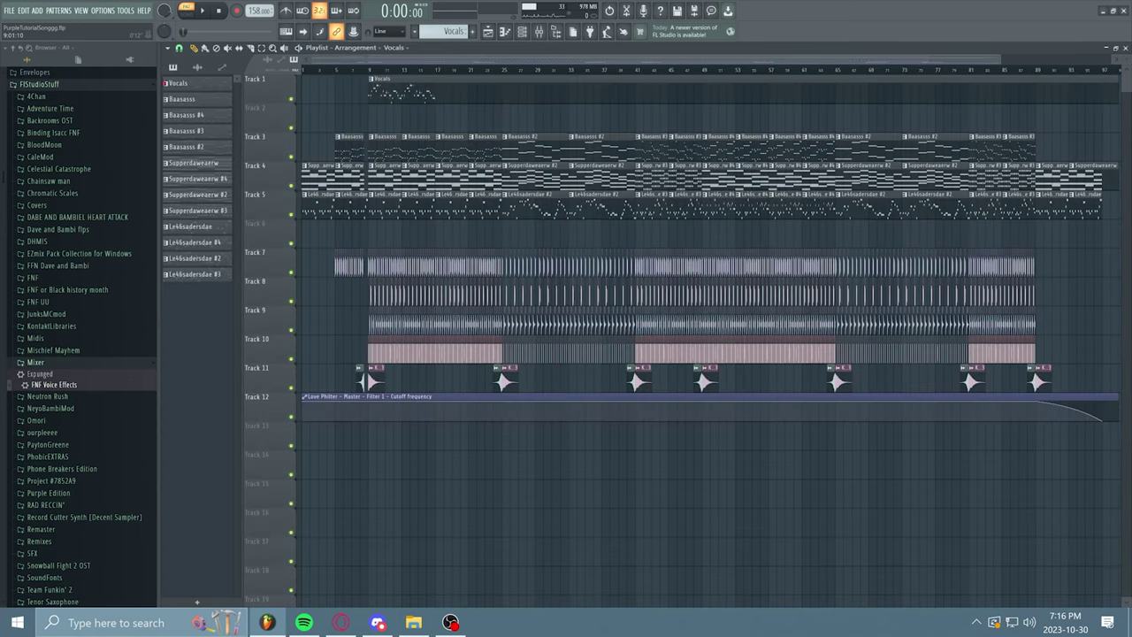
key("space")
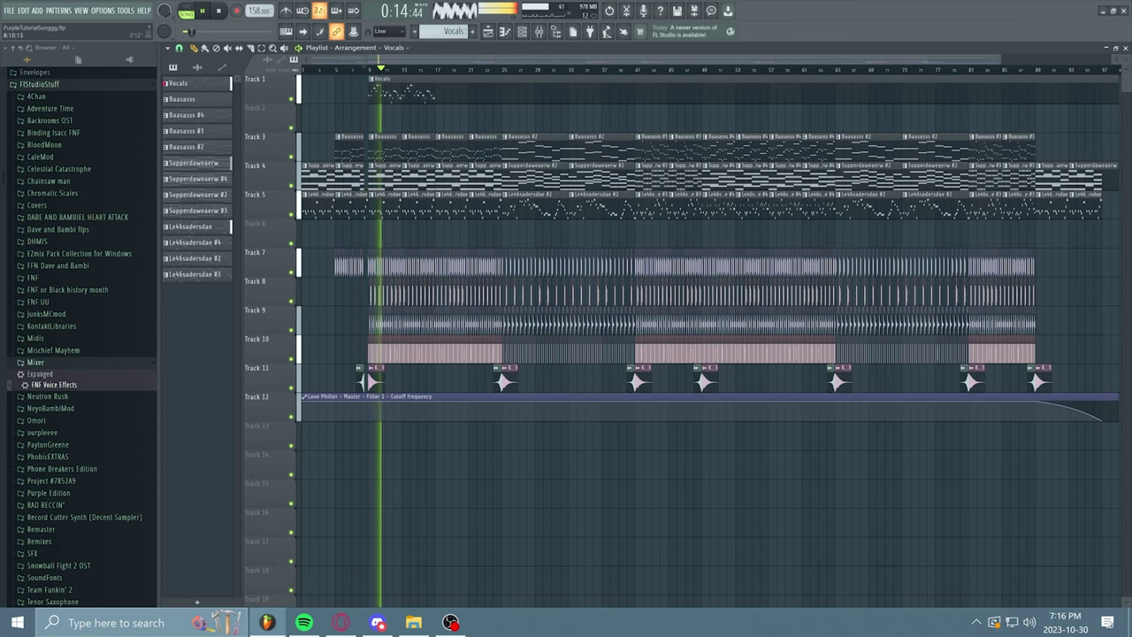
key("F9")
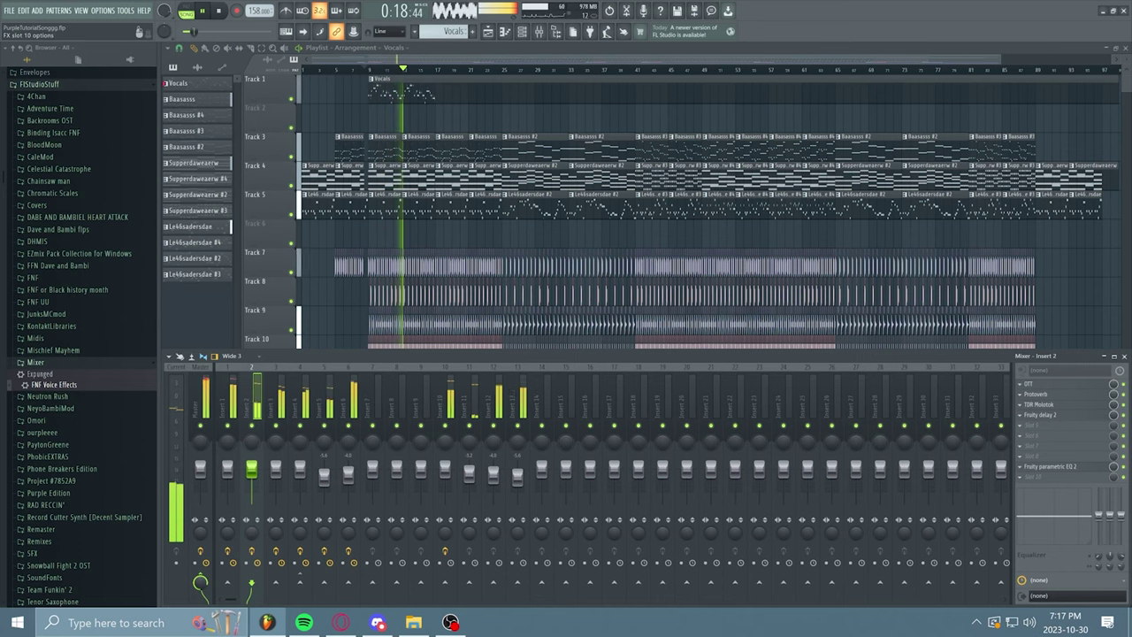
left_click(1049, 467)
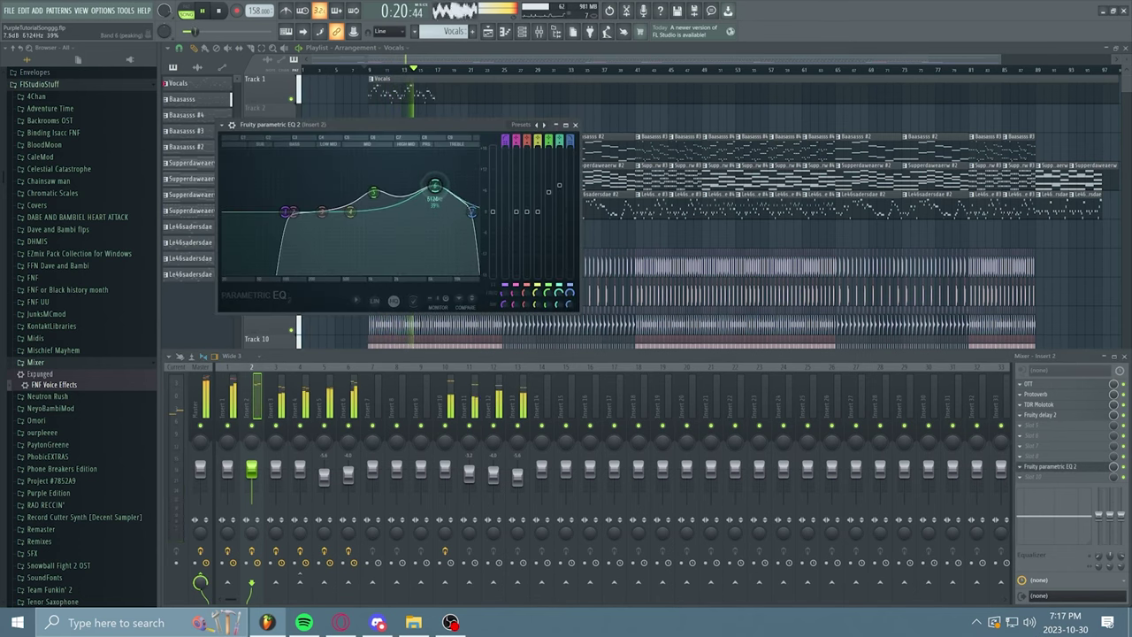
left_click_drag(434, 186, 372, 186)
key("Escape")
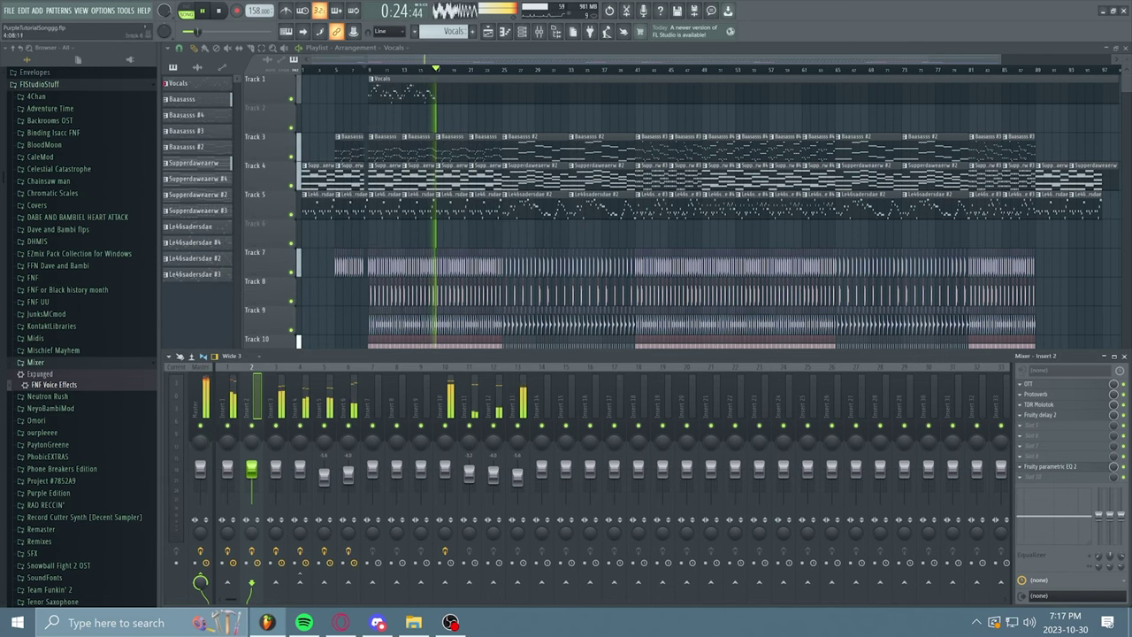
Replay from just before bar 9 and raise bands 5 and 6 of Fruity parametric EQ 2 on mixer Insert 1
left_click(362, 69)
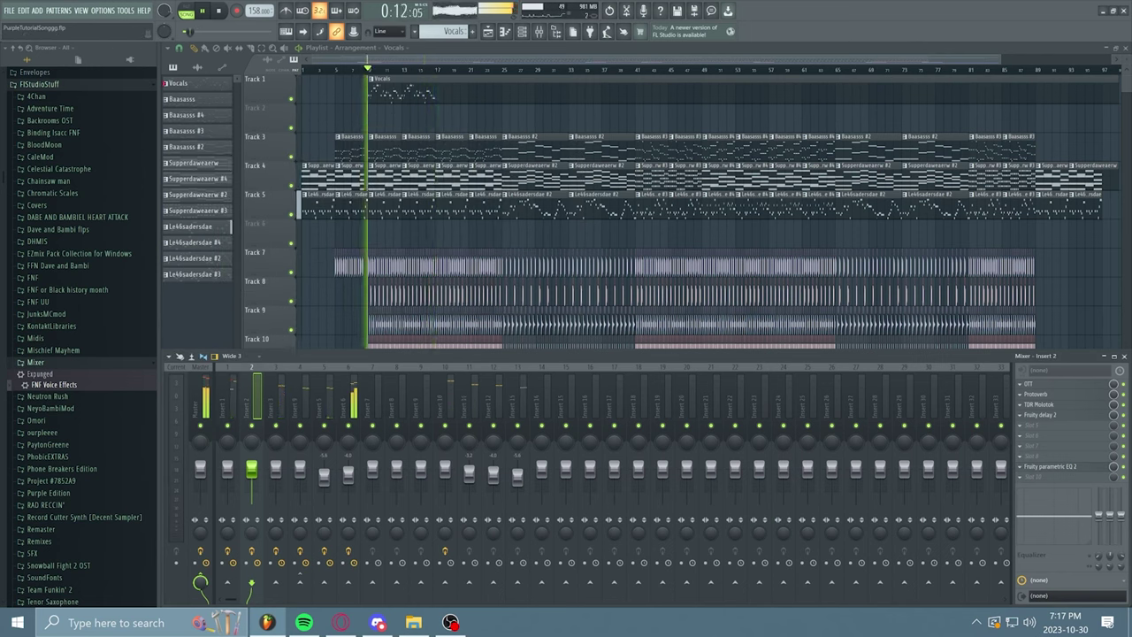
left_click(227, 407)
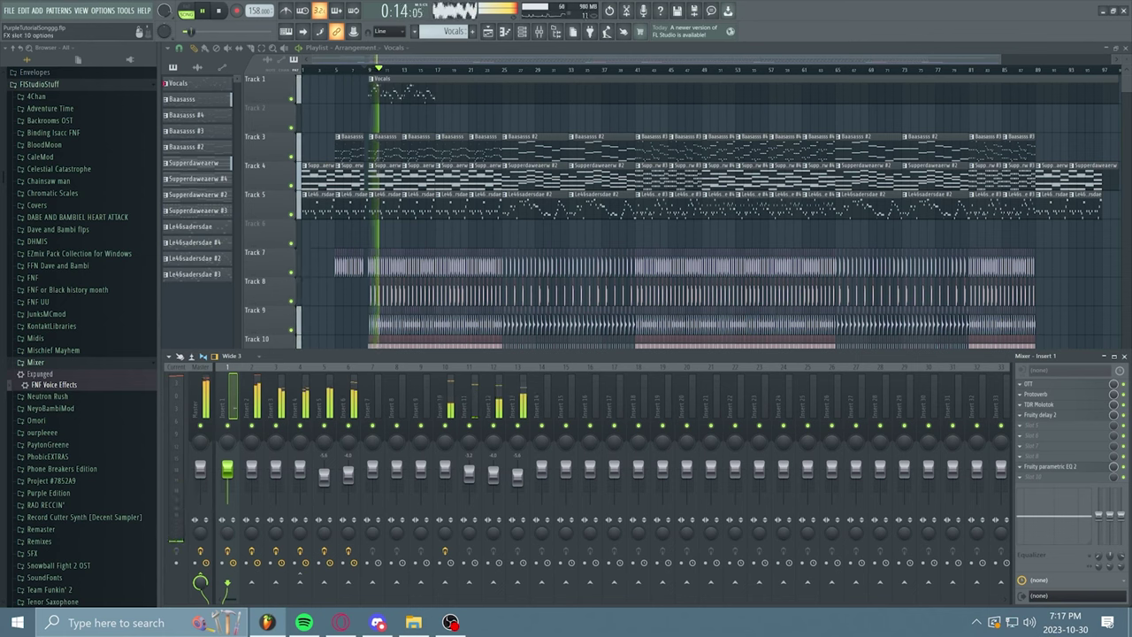
left_click(1050, 466)
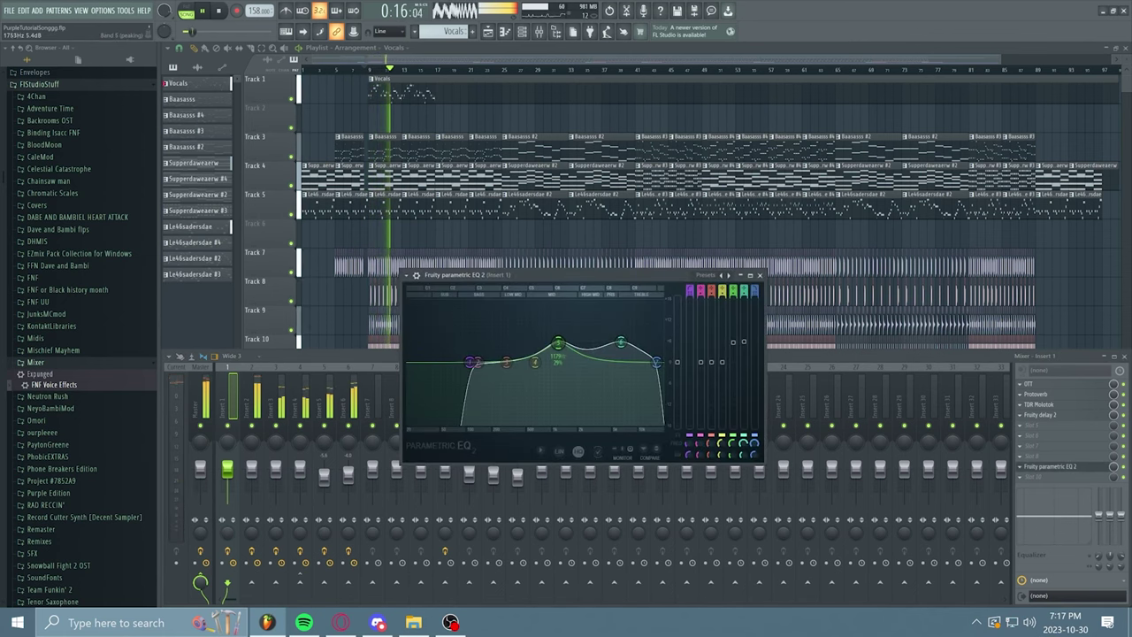
left_click_drag(558, 342, 621, 328)
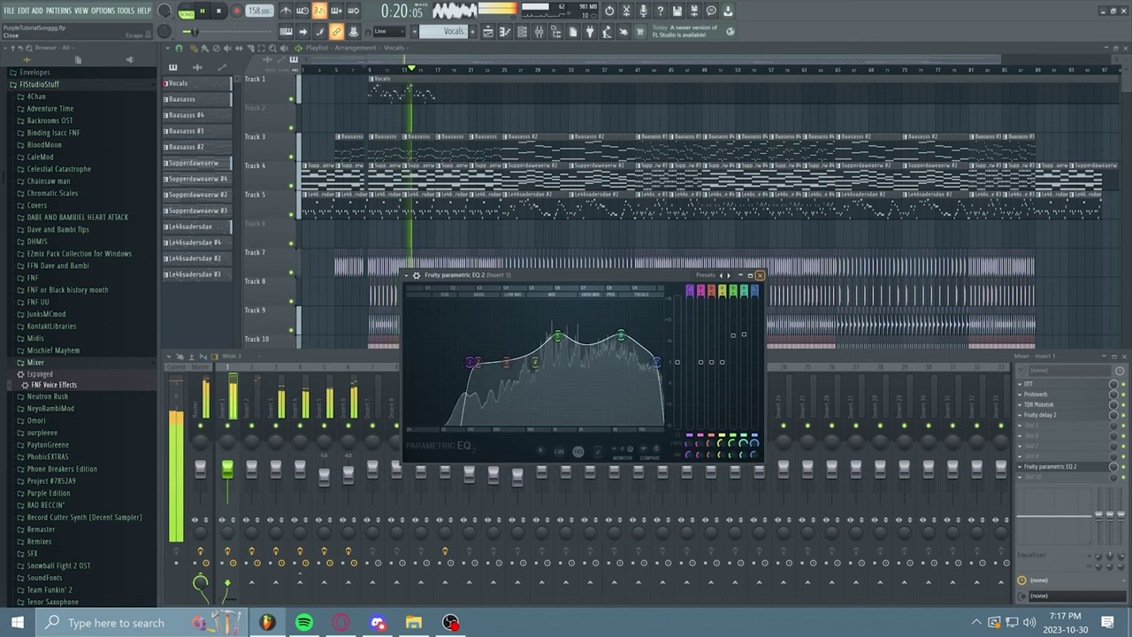
left_click(759, 275)
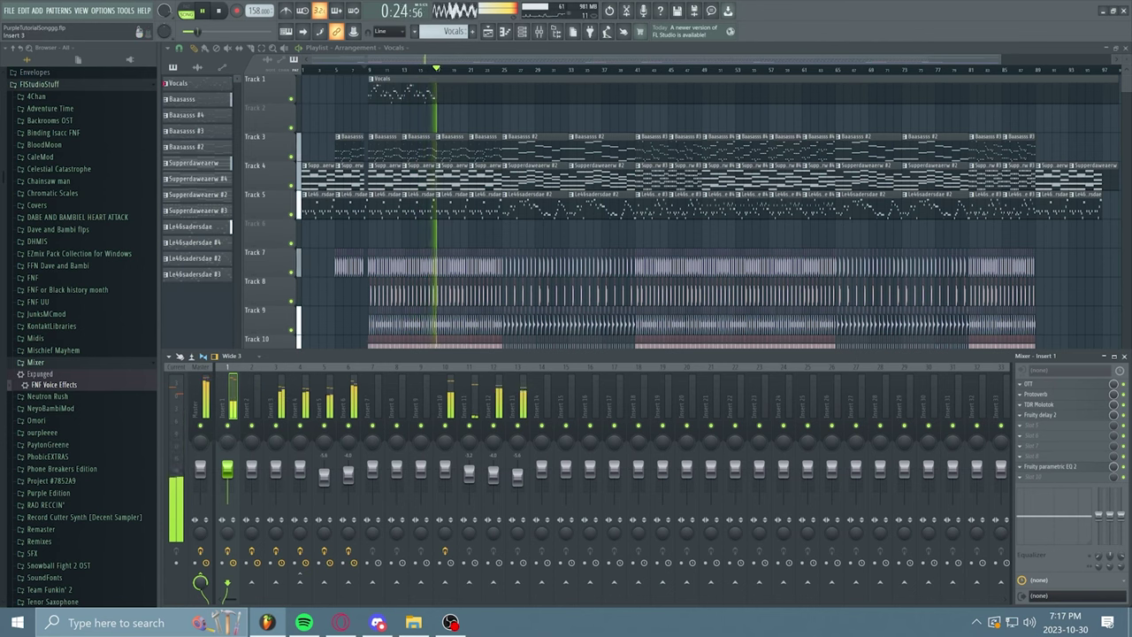
Play back the vocal section in the playlist with both EQ boosts and check its end at bar 17
key("space")
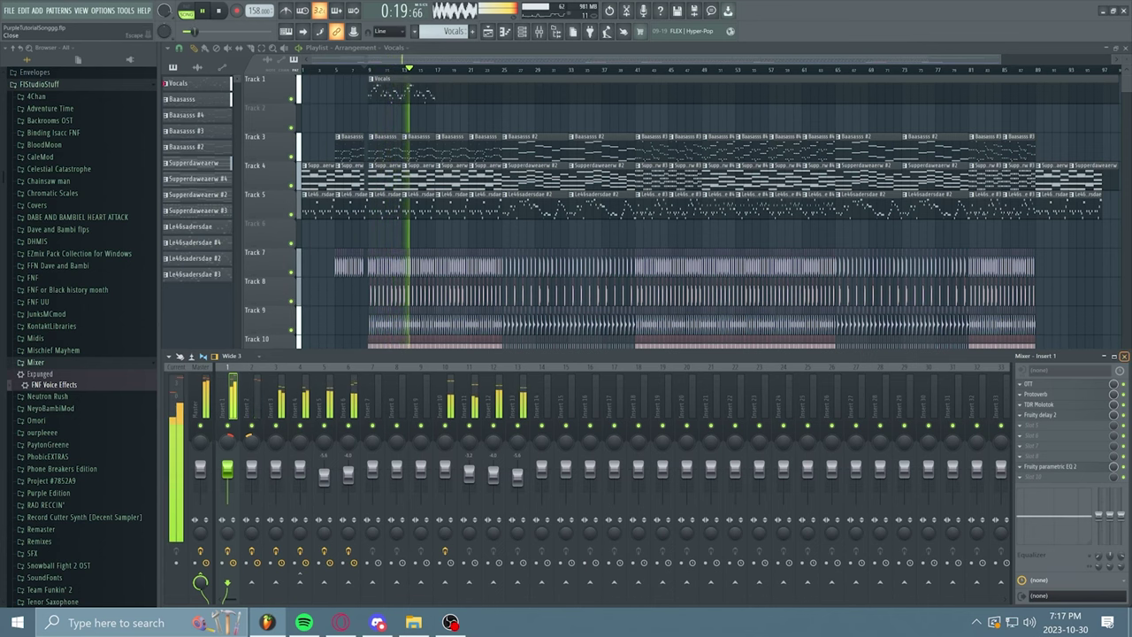
key("F9")
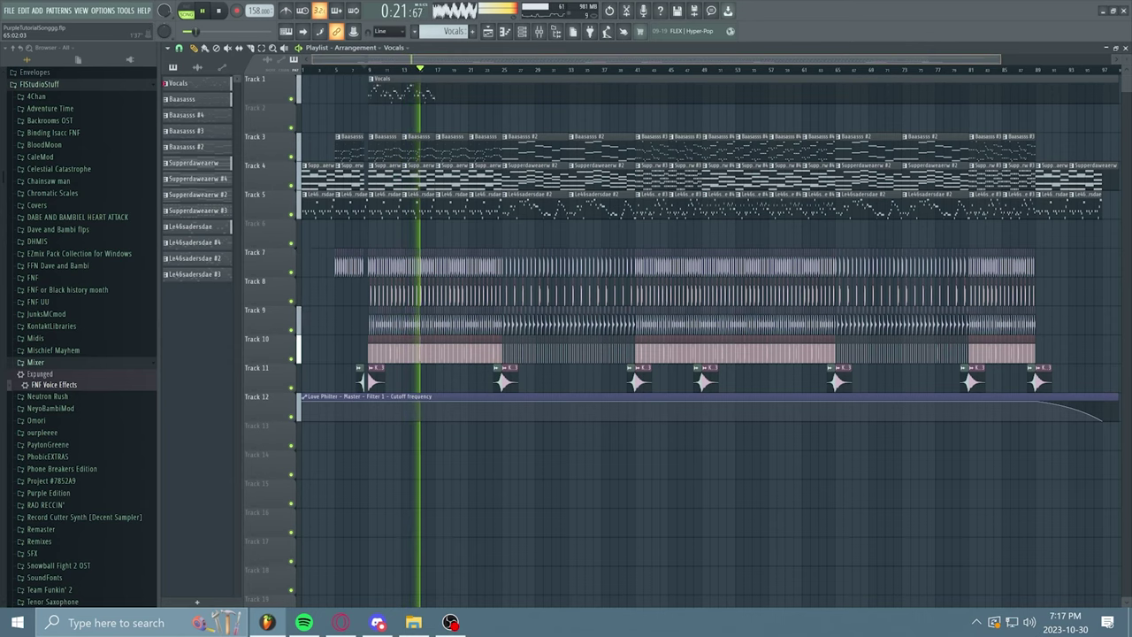
left_click_drag(1000, 59, 624, 59)
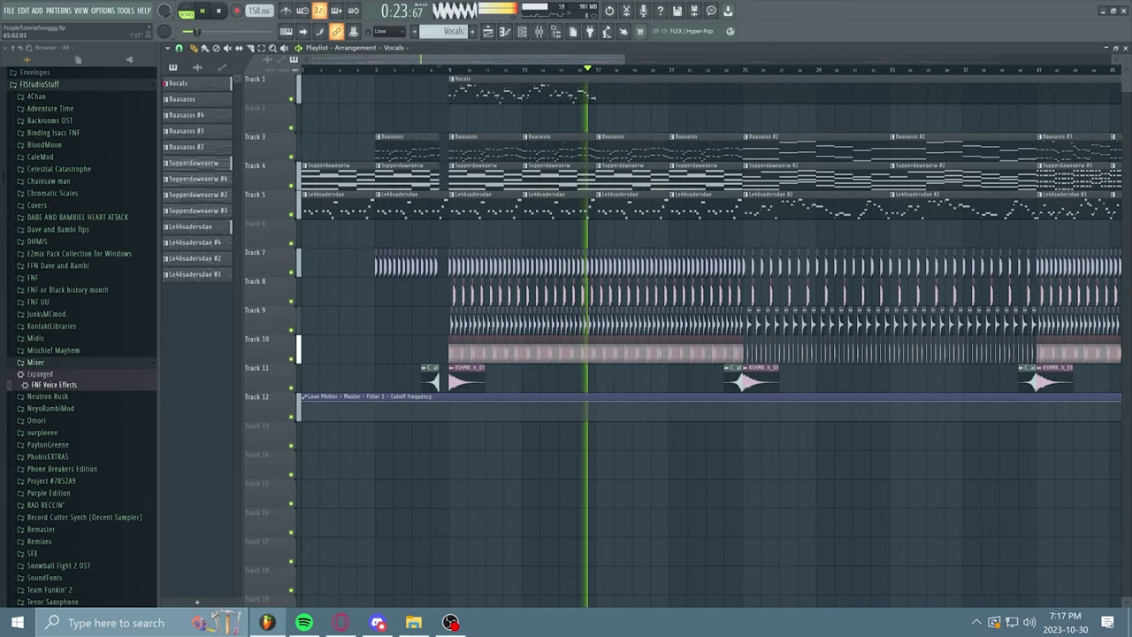
key("space")
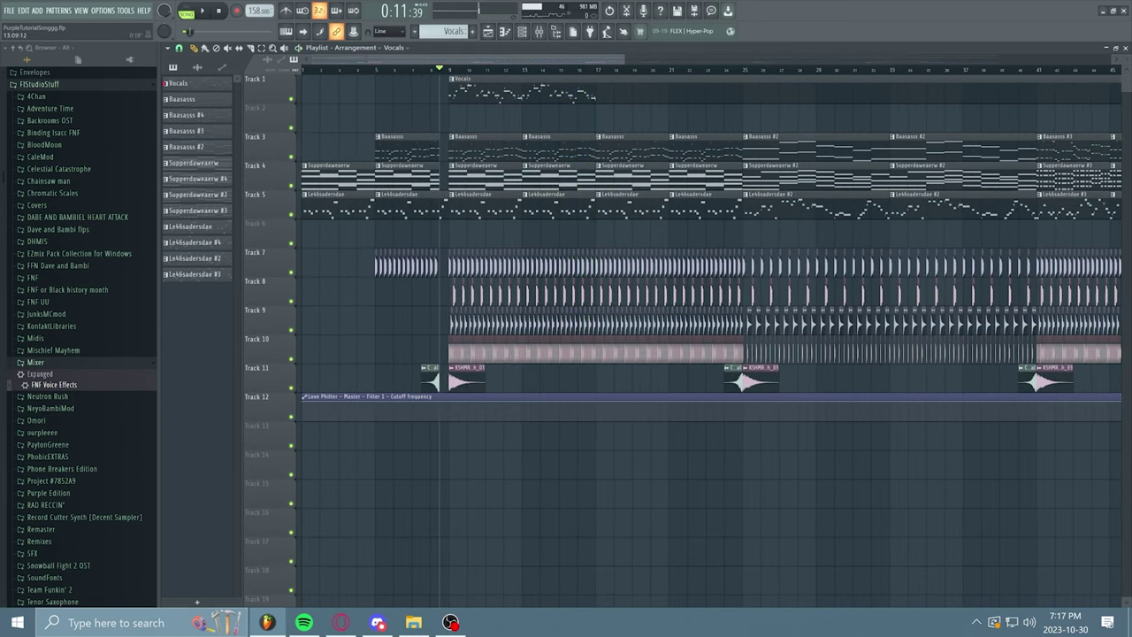
left_click_drag(447, 70, 596, 70)
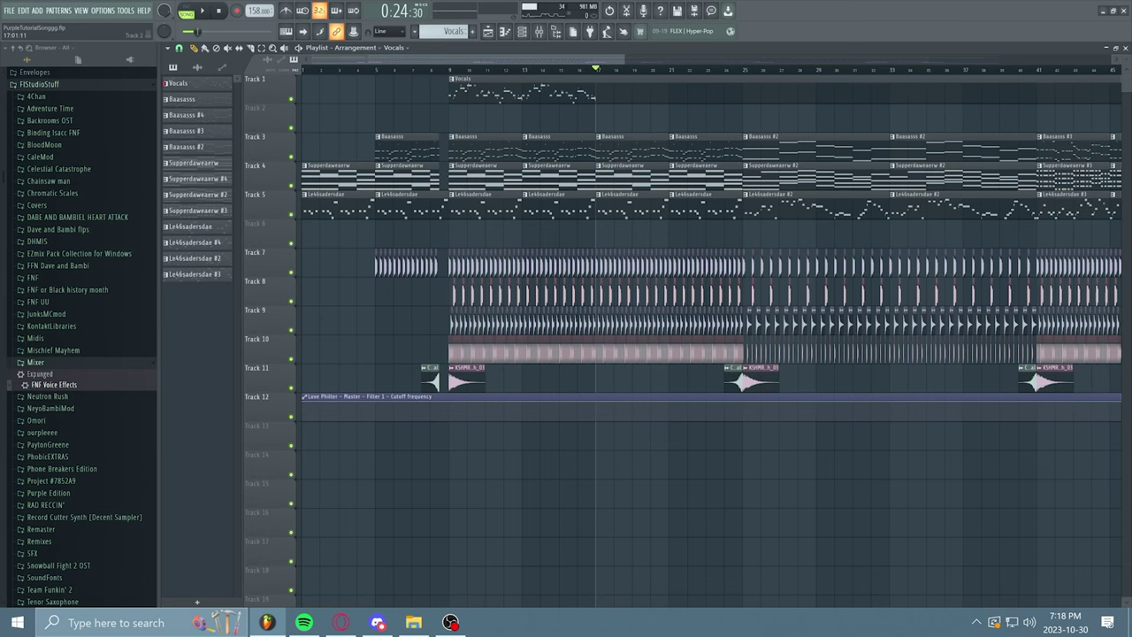
Mute the vocals track, solo playlist tracks 7 to 10, and play them briefly from bar 9
left_click(291, 98)
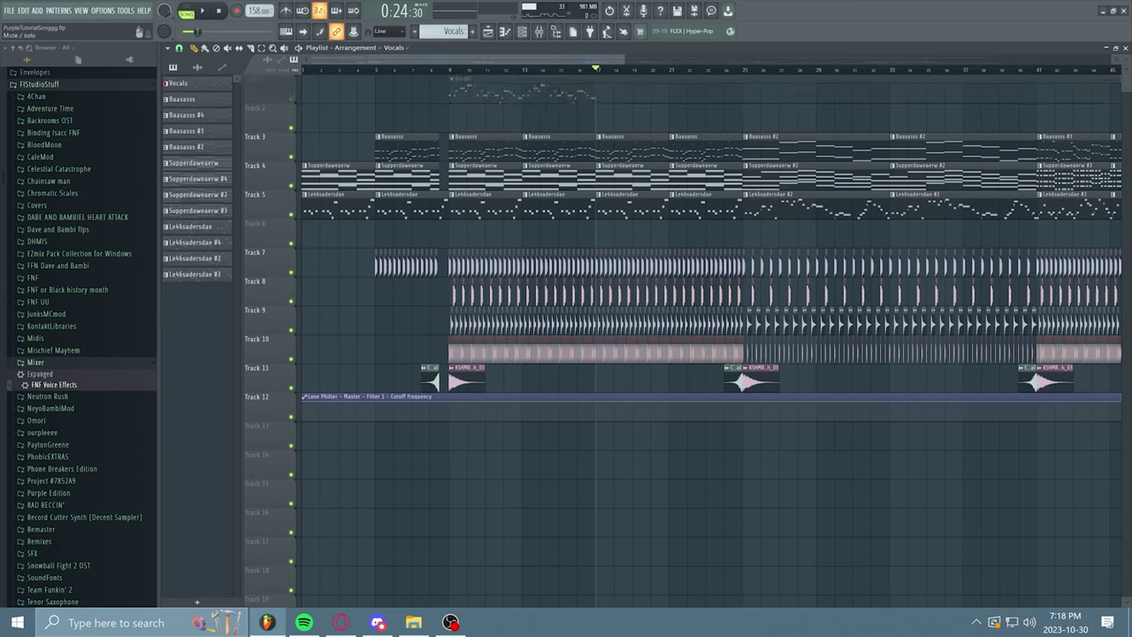
key("space")
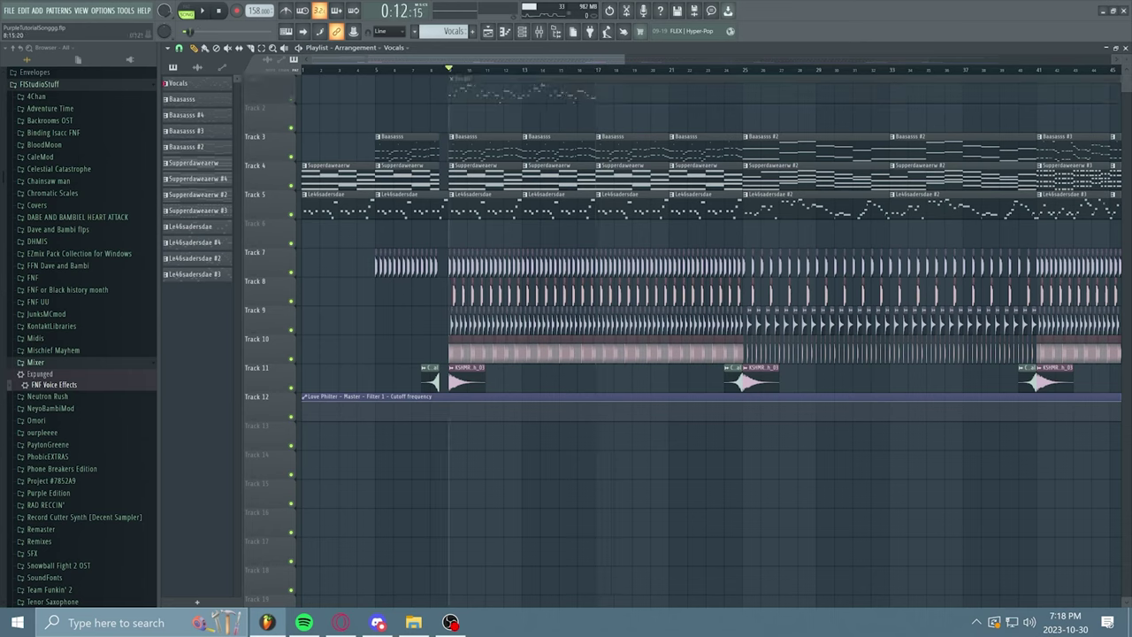
left_click(540, 32)
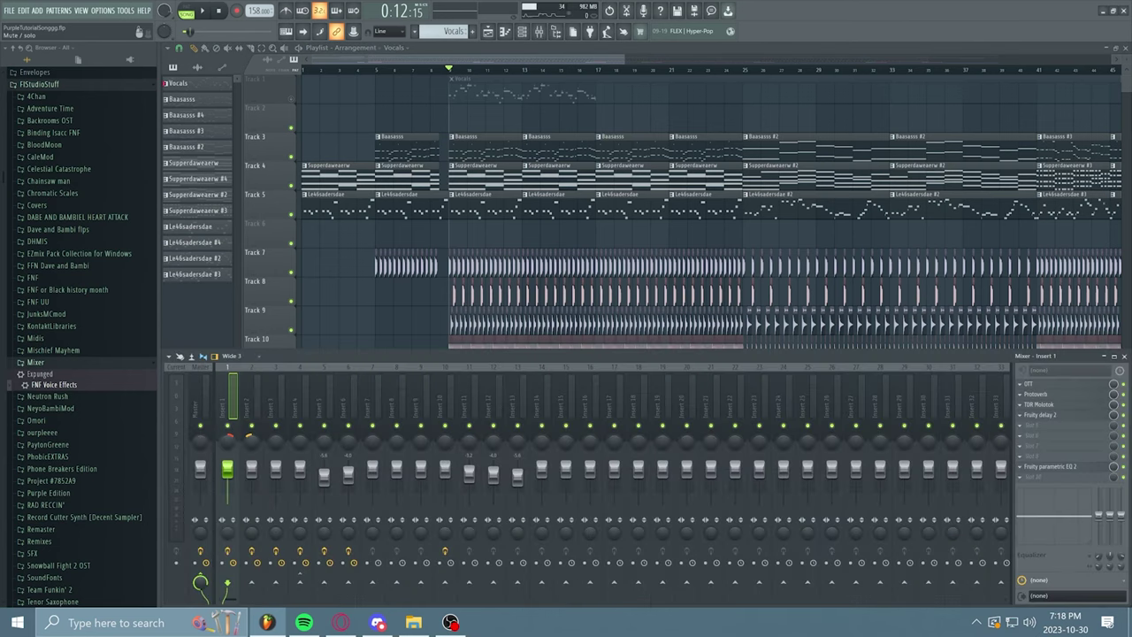
right_click(291, 272)
left_click(291, 300)
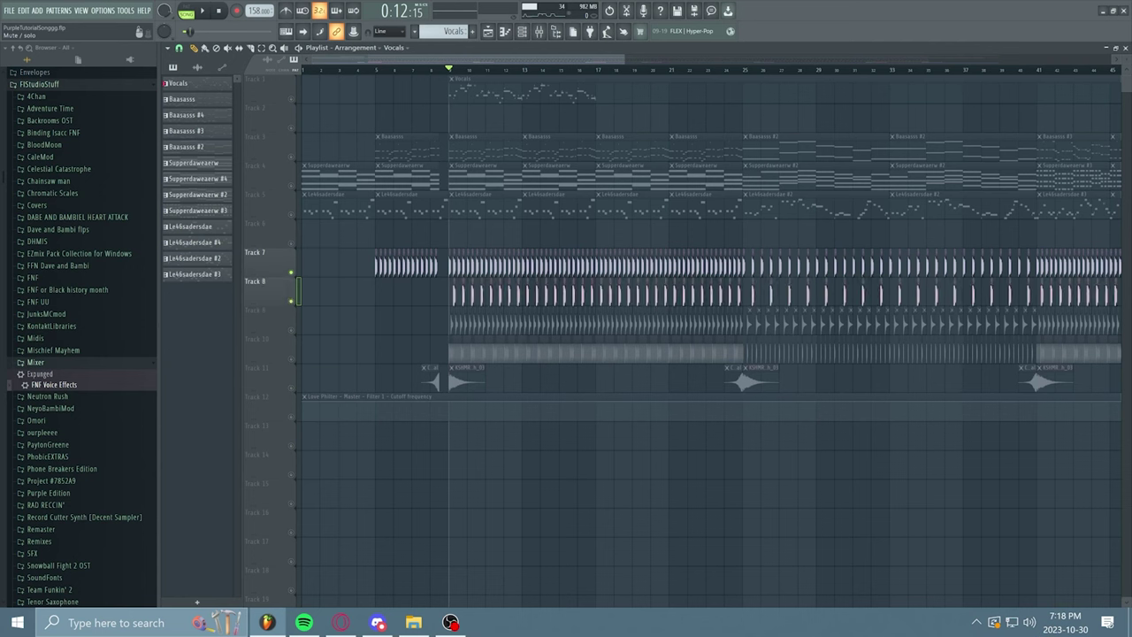
left_click(291, 330)
left_click(291, 359)
key("space")
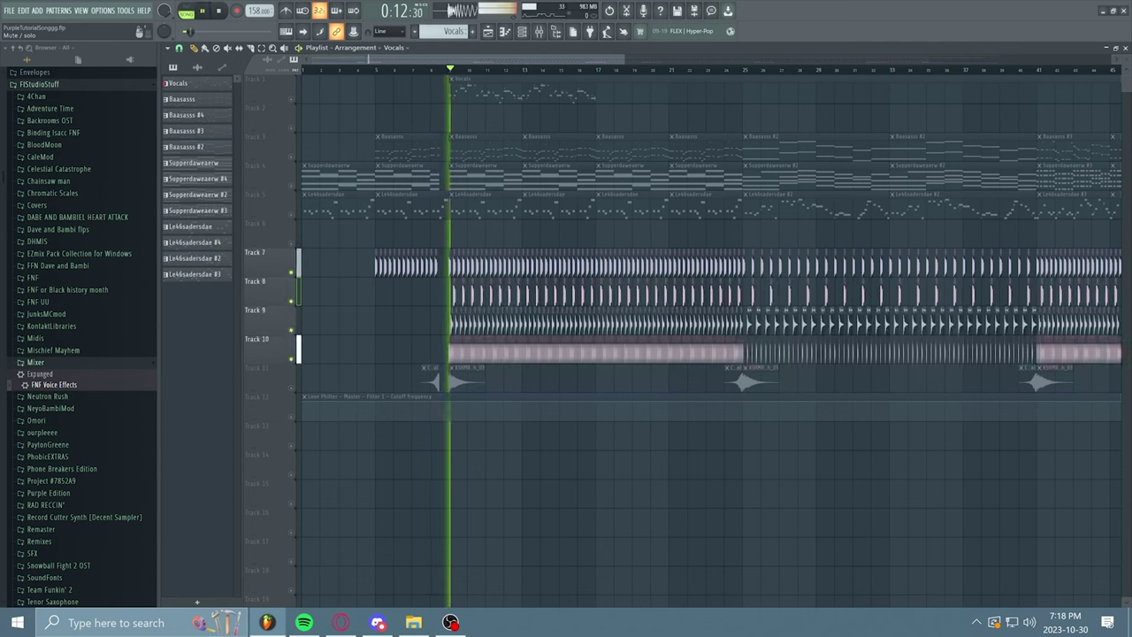
key("space")
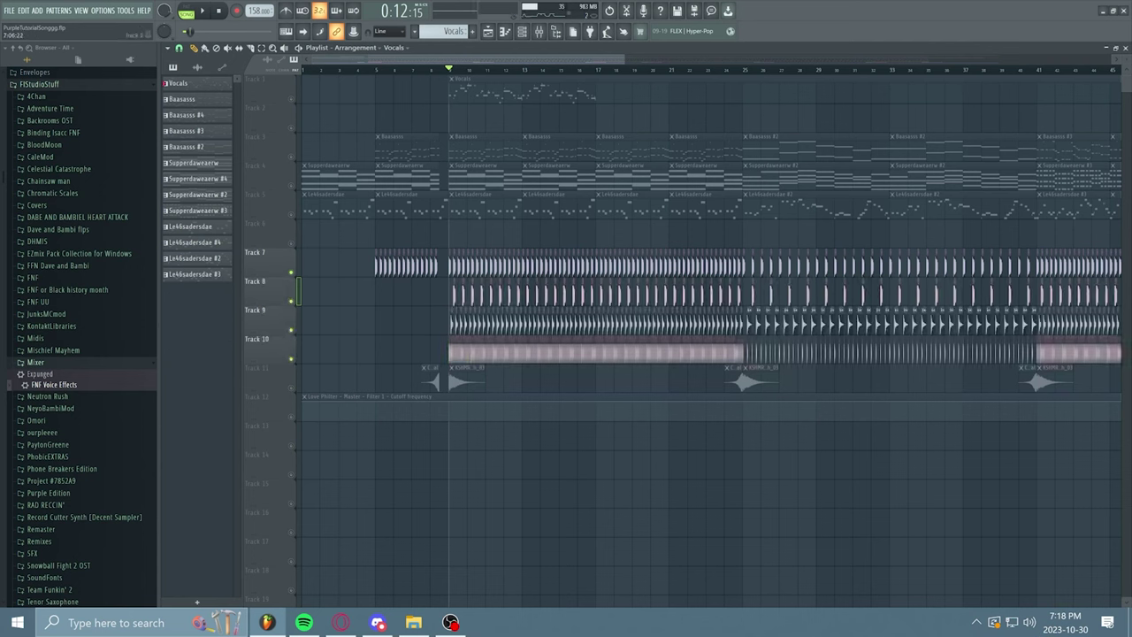
Route mixer Insert 10 to Insert 15 and disable its send to the Master
left_click(538, 31)
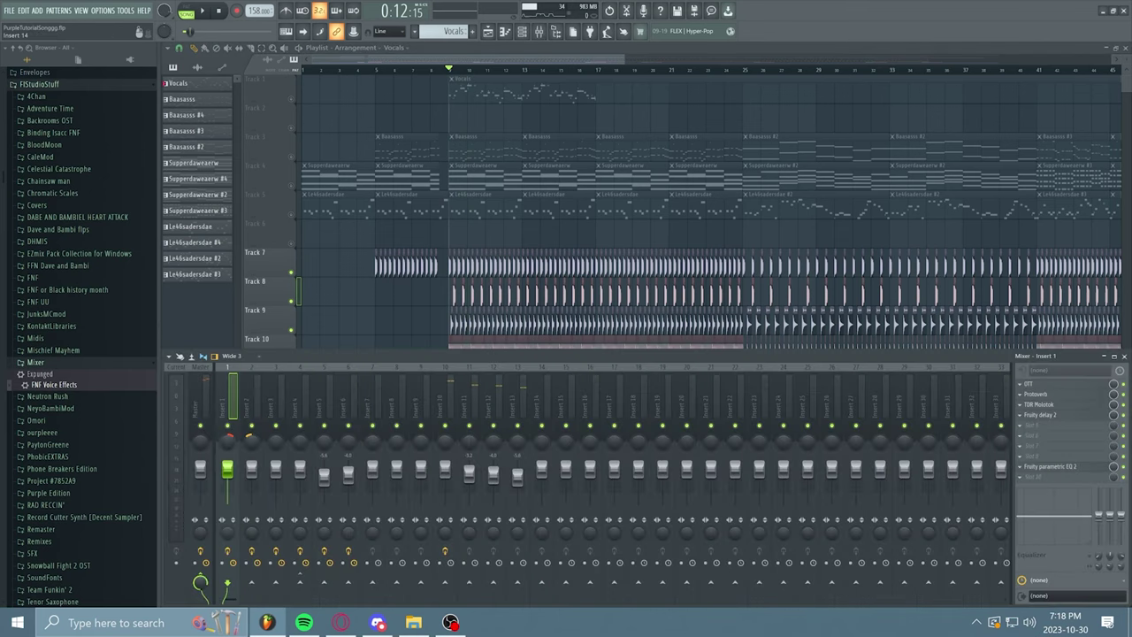
left_click(446, 405)
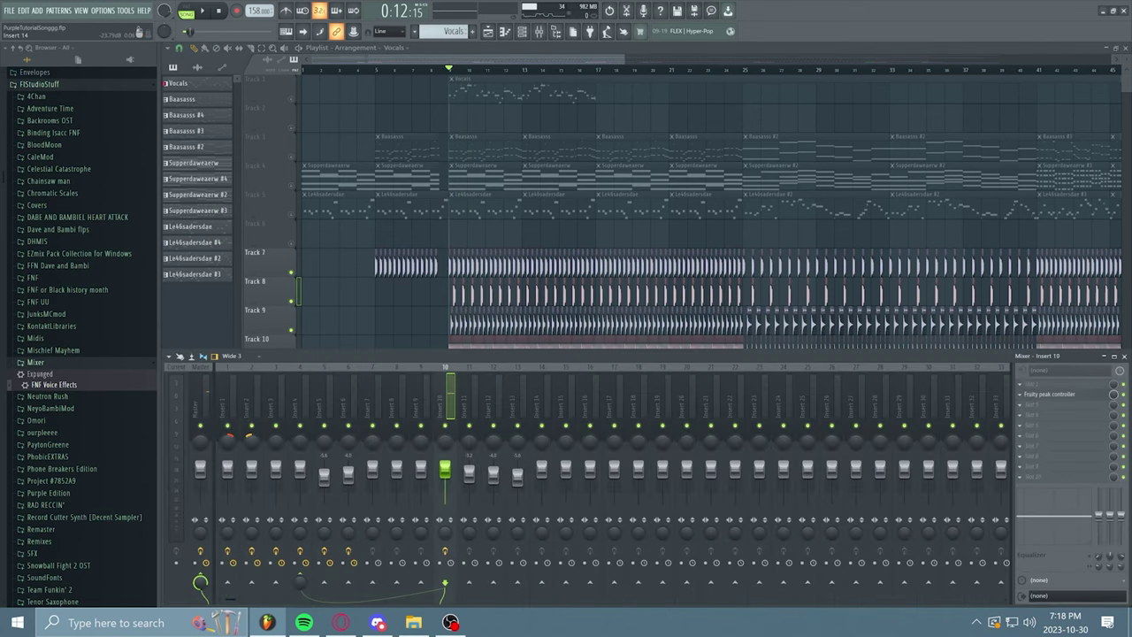
left_click(543, 405)
left_click(567, 405)
left_click(445, 395)
left_click(565, 581)
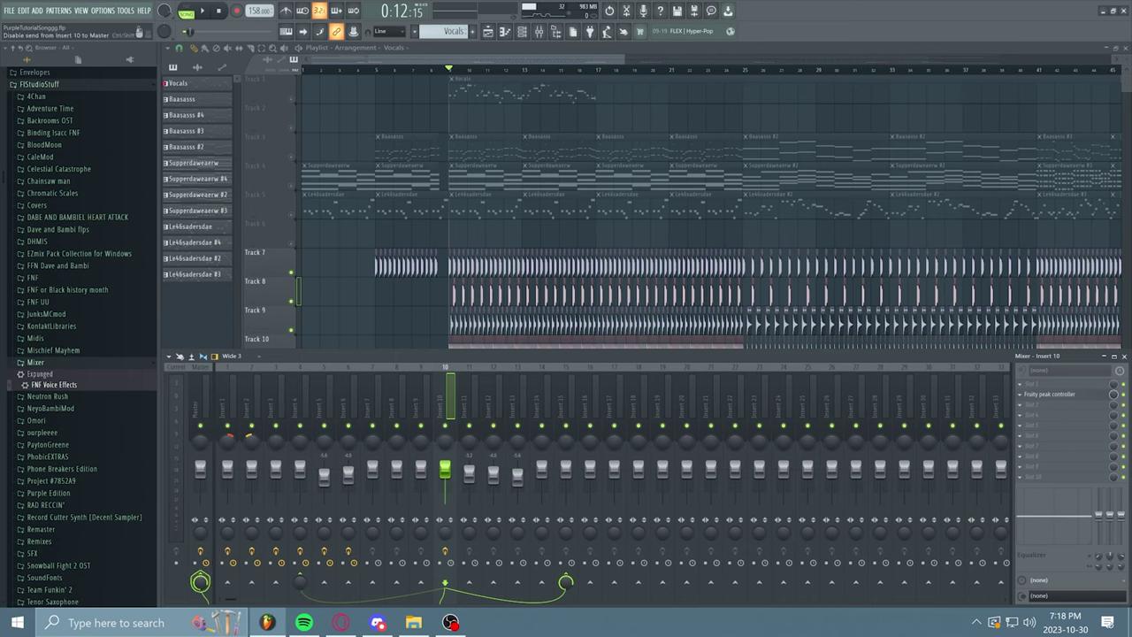
left_click(200, 581)
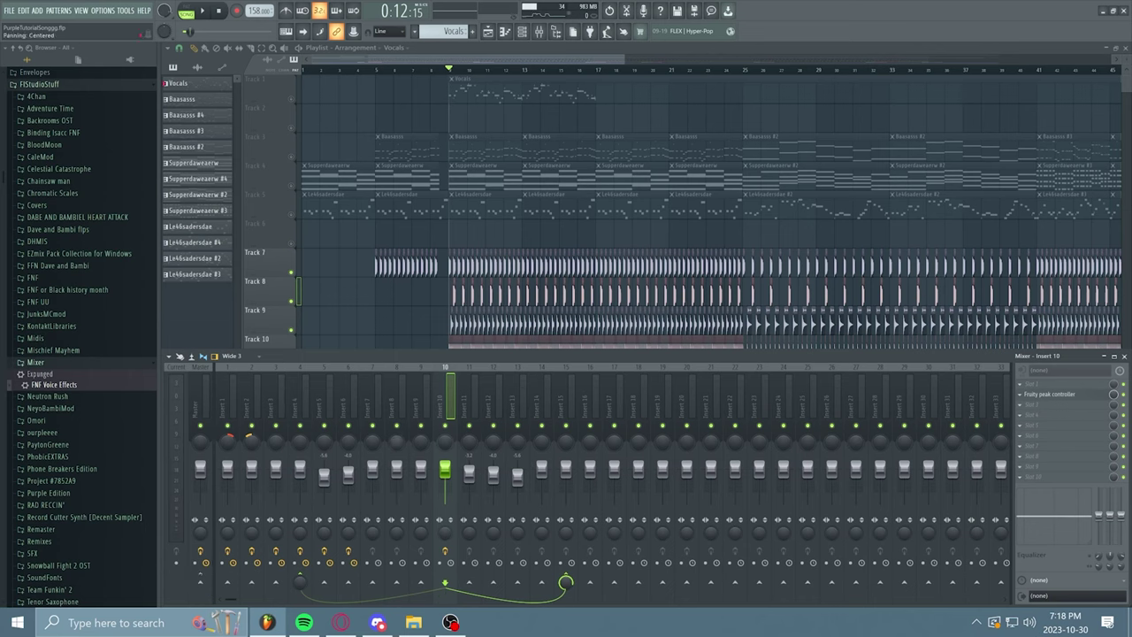
Route Inserts 11, 12 and 13 to Insert 15 instead of the Master, then play the soloed tracks with Insert 15 selected
left_click(469, 398)
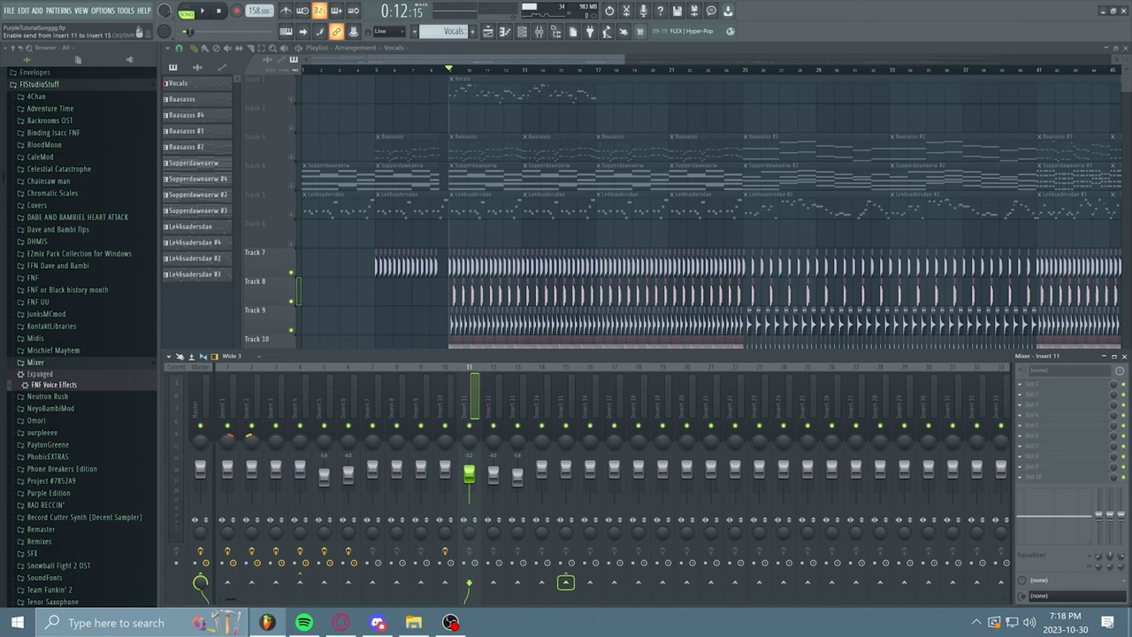
left_click(565, 582)
left_click(200, 582)
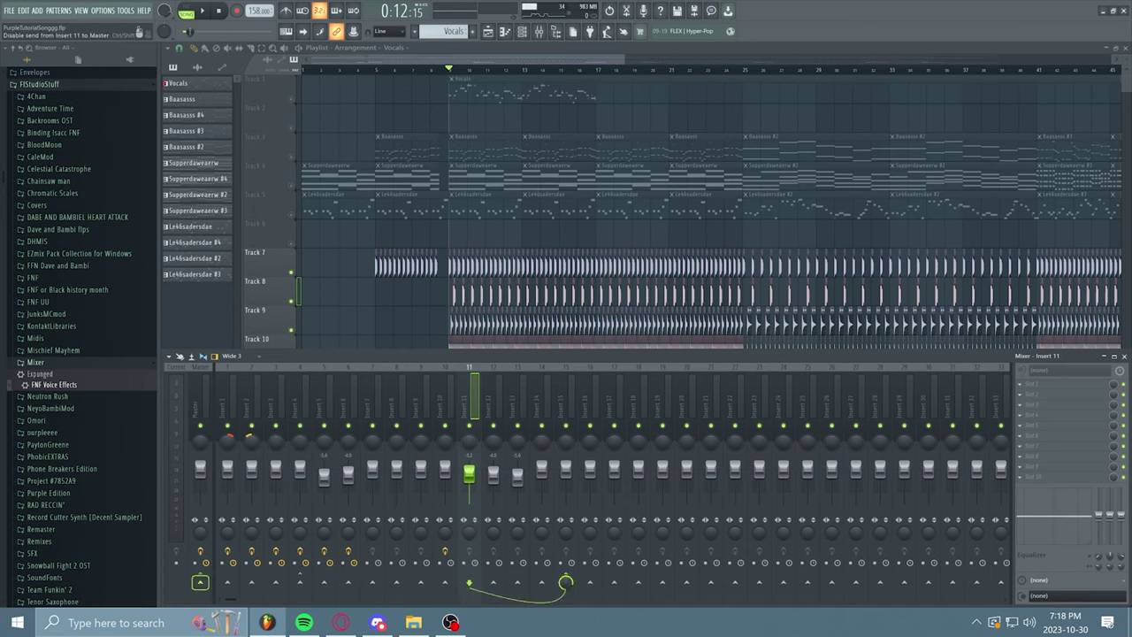
left_click(493, 398)
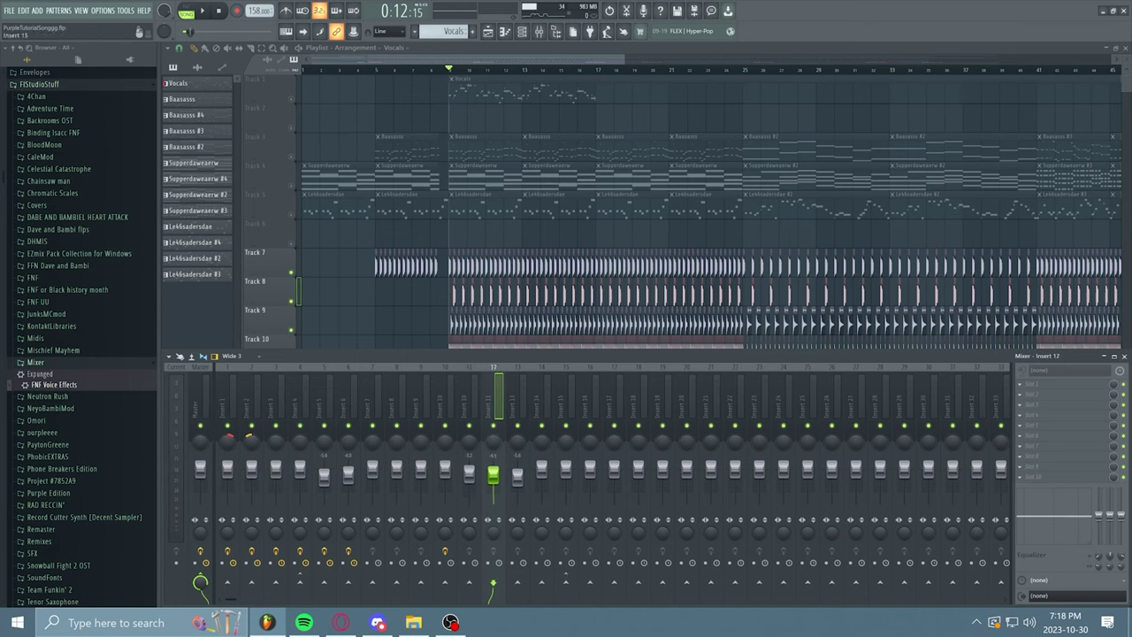
left_click(565, 581)
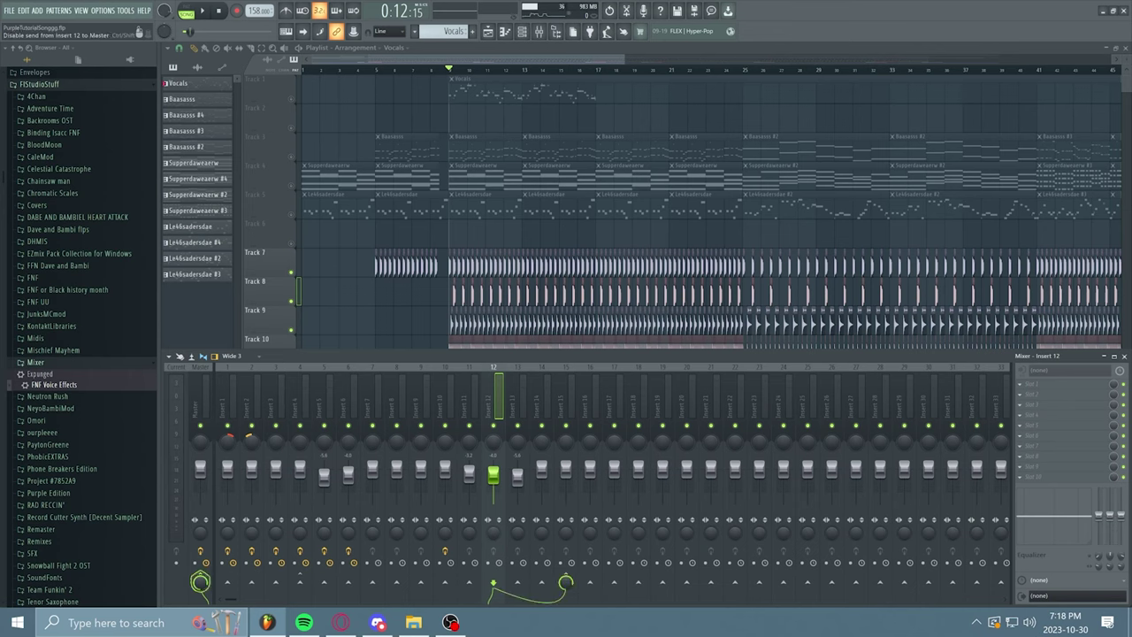
left_click(518, 398)
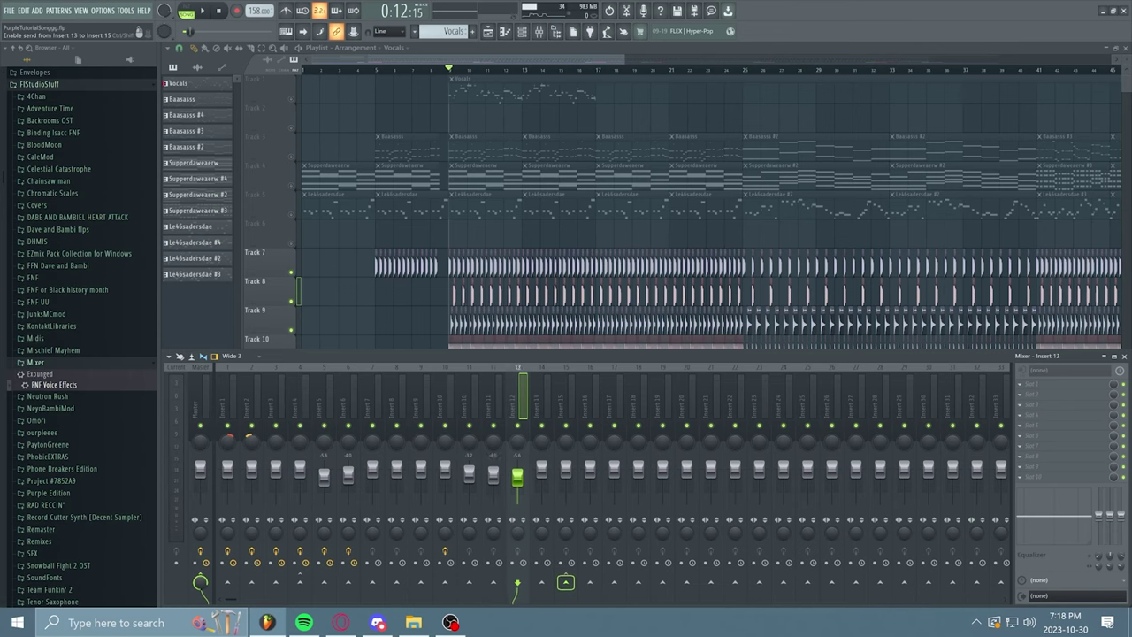
left_click(565, 581)
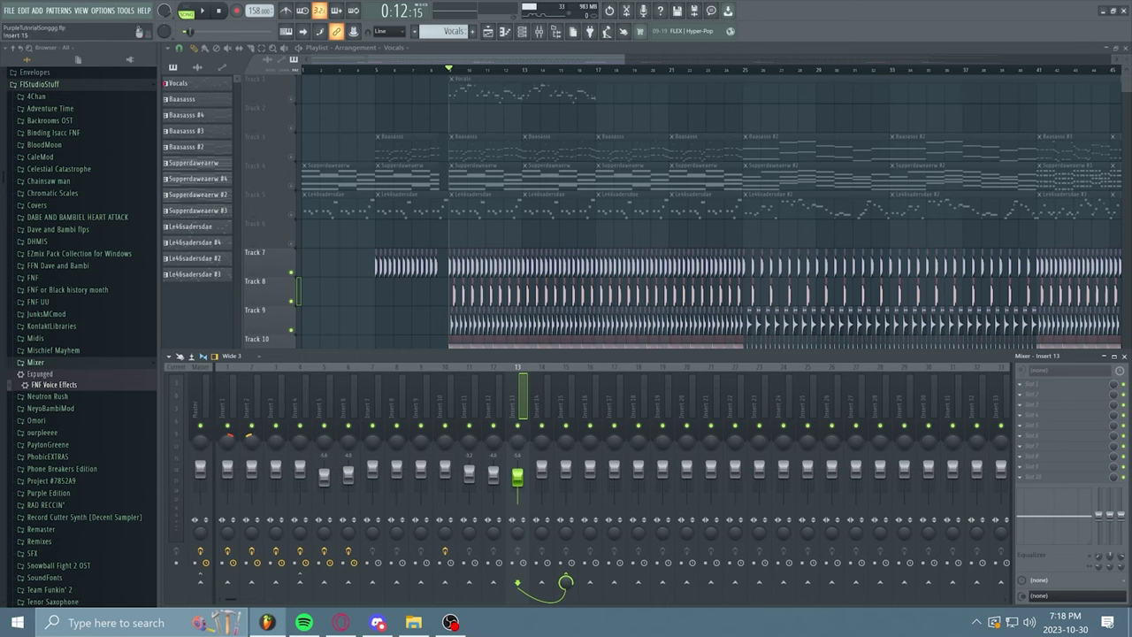
left_click(566, 398)
key("space")
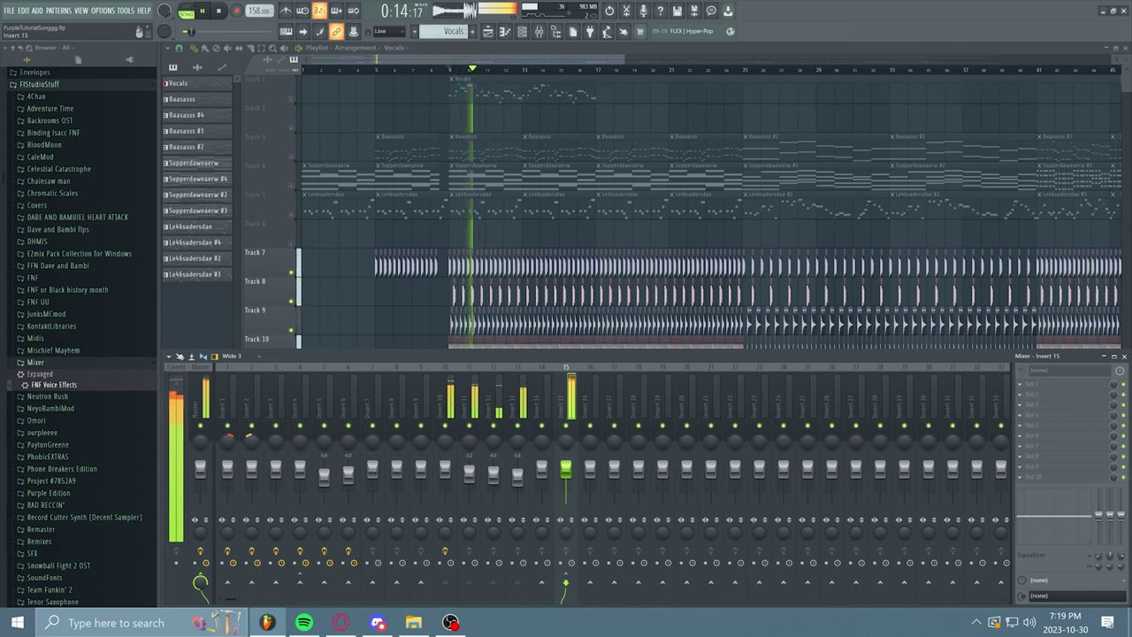
Load TDR Kotelnikov on Insert 15 and set its ratio to 5.1:1, attack to 0.76 ms and RMS release to 87 ms
key("space")
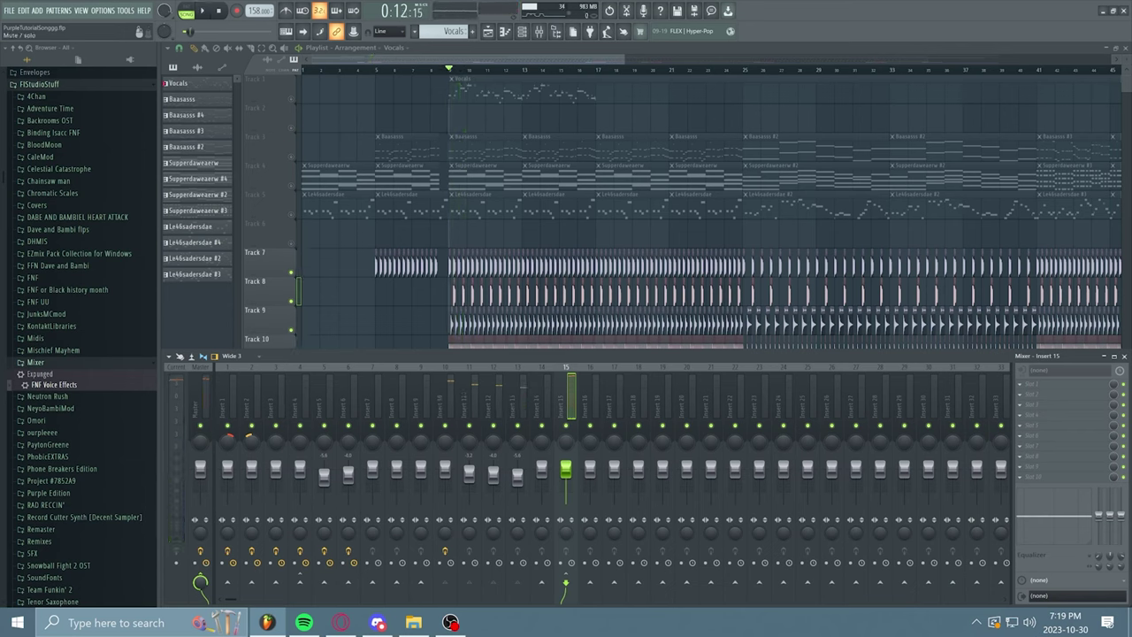
left_click(1031, 383)
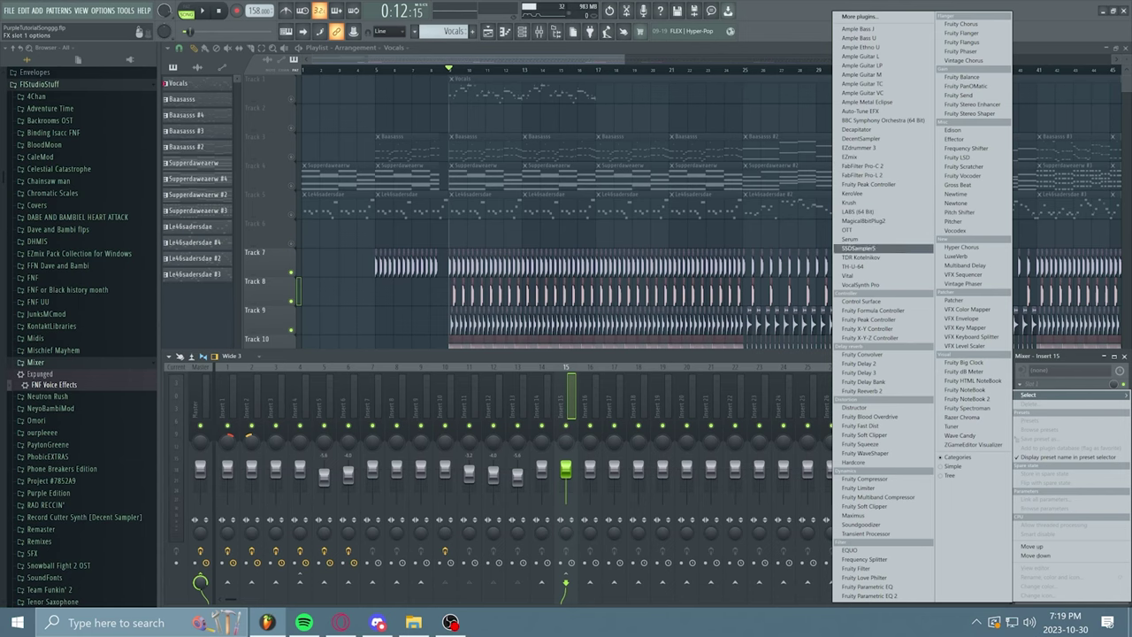
left_click(862, 258)
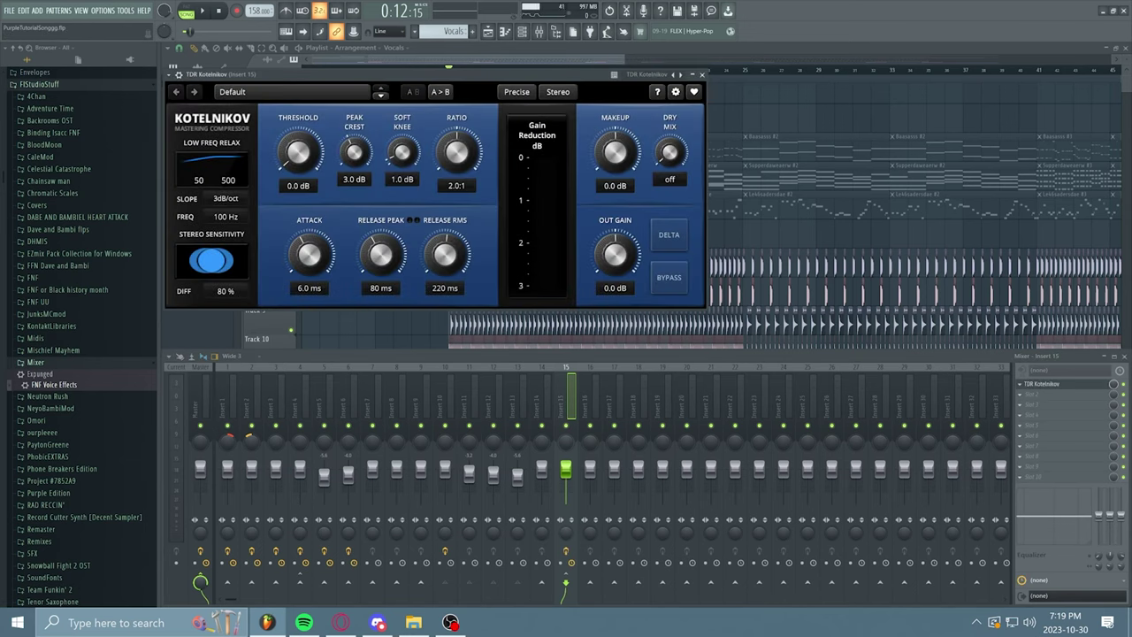
left_click_drag(458, 152, 457, 133)
left_click_drag(310, 255, 309, 269)
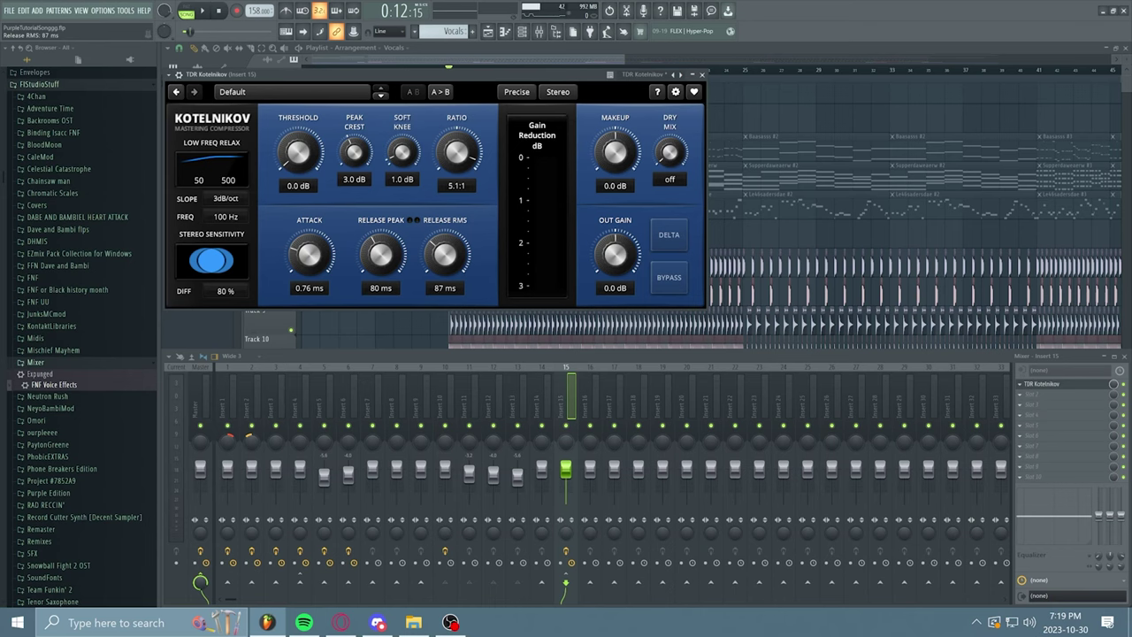
Set the compressor's threshold to -26.0 dB and makeup gain to 3.7 dB during playback, then close it and stop the song
left_click_drag(298, 153, 298, 111)
key("space")
mouse_move(298, 153)
left_mouse_down()
mouse_move(298, 127)
mouse_move(298, 180)
mouse_move(298, 155)
left_mouse_up()
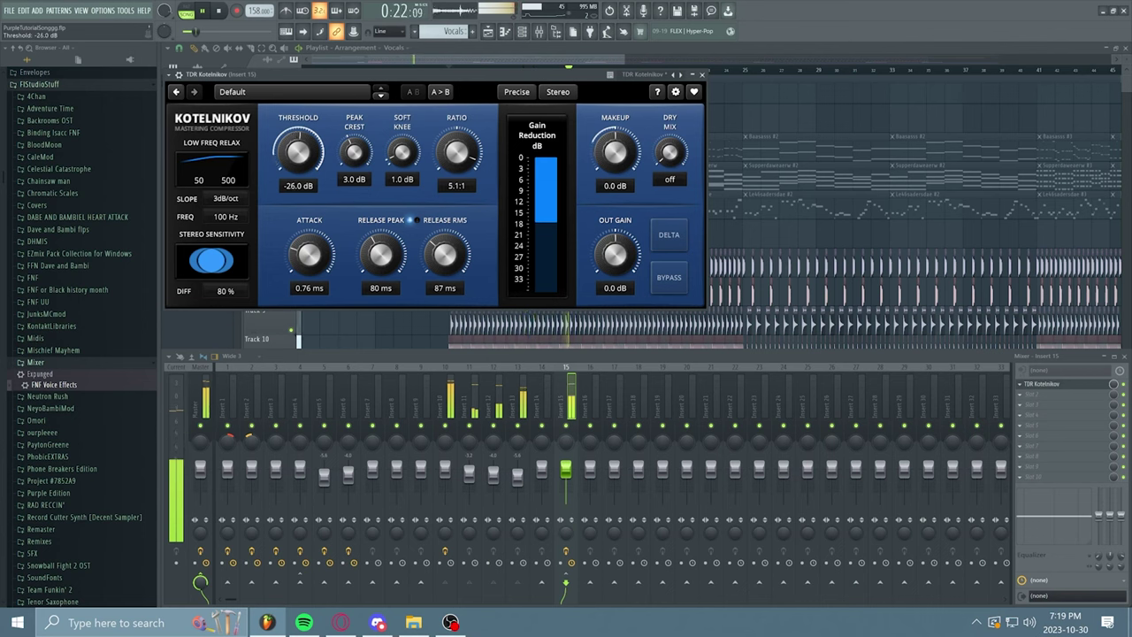
left_click_drag(615, 153, 615, 131)
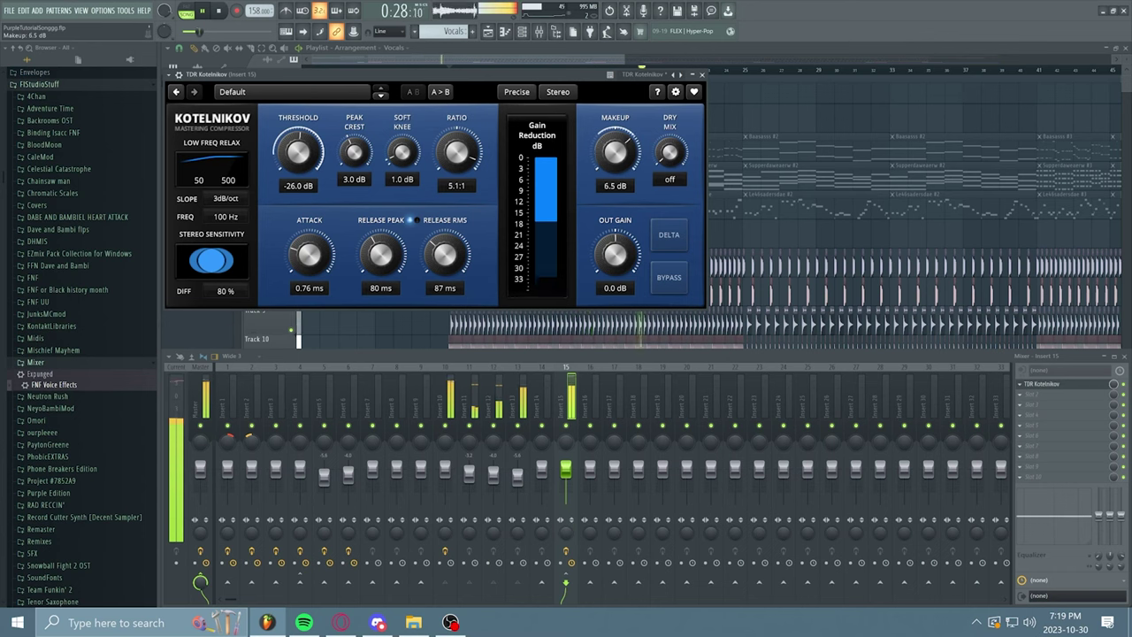
left_click_drag(614, 153, 614, 159)
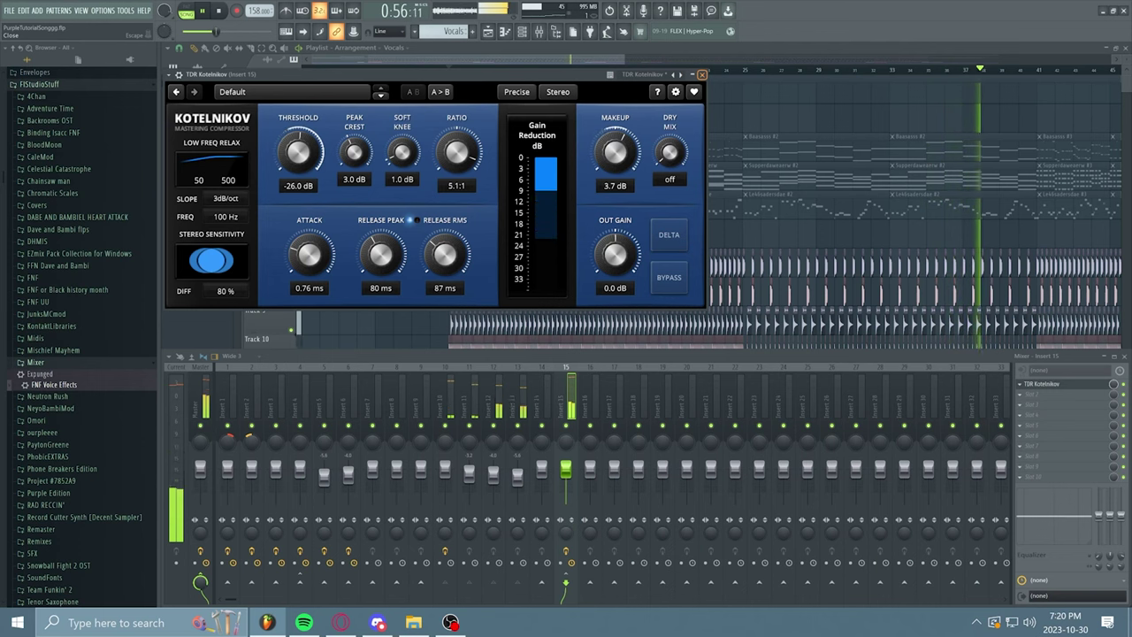
left_click(701, 74)
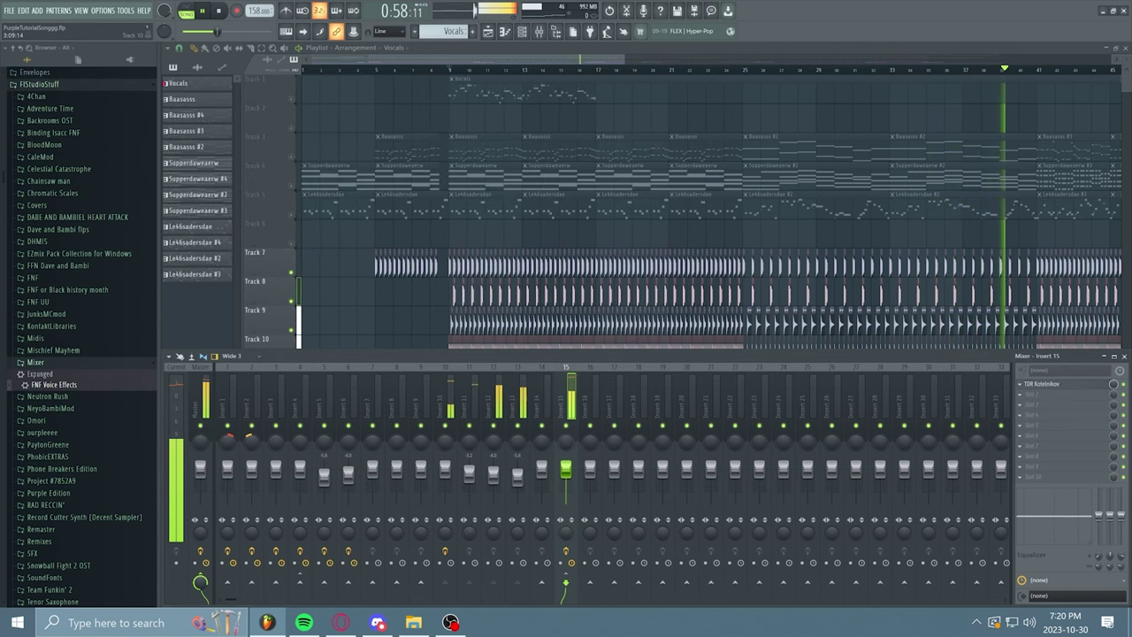
key("space")
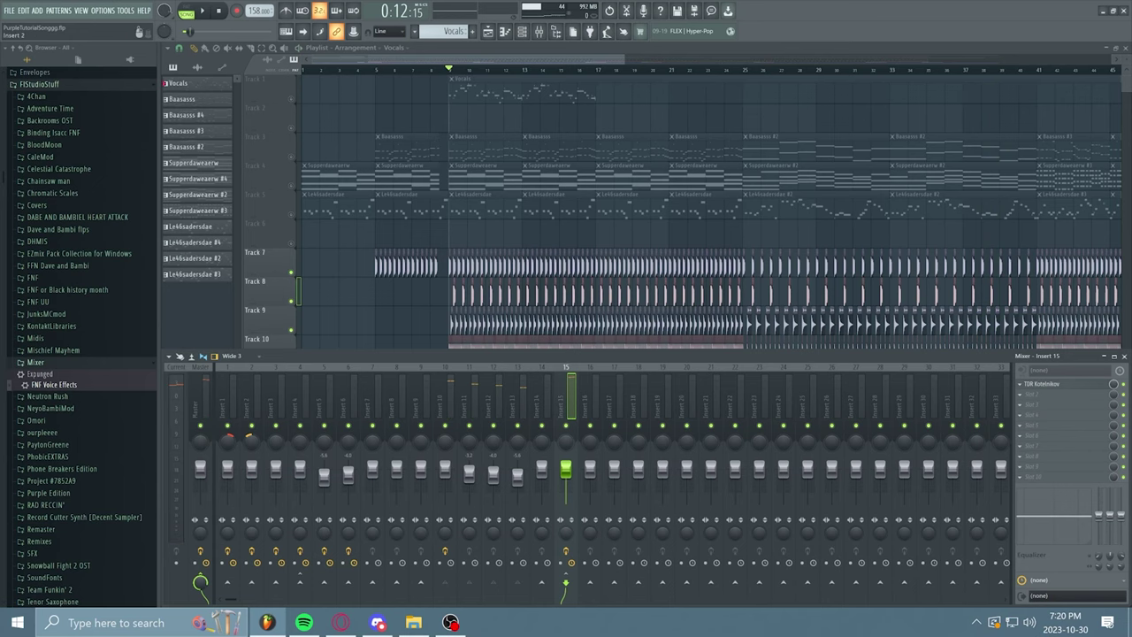
Hide the mixer, restore all playlist tracks, and briefly play the full song from bar 17
key("F9")
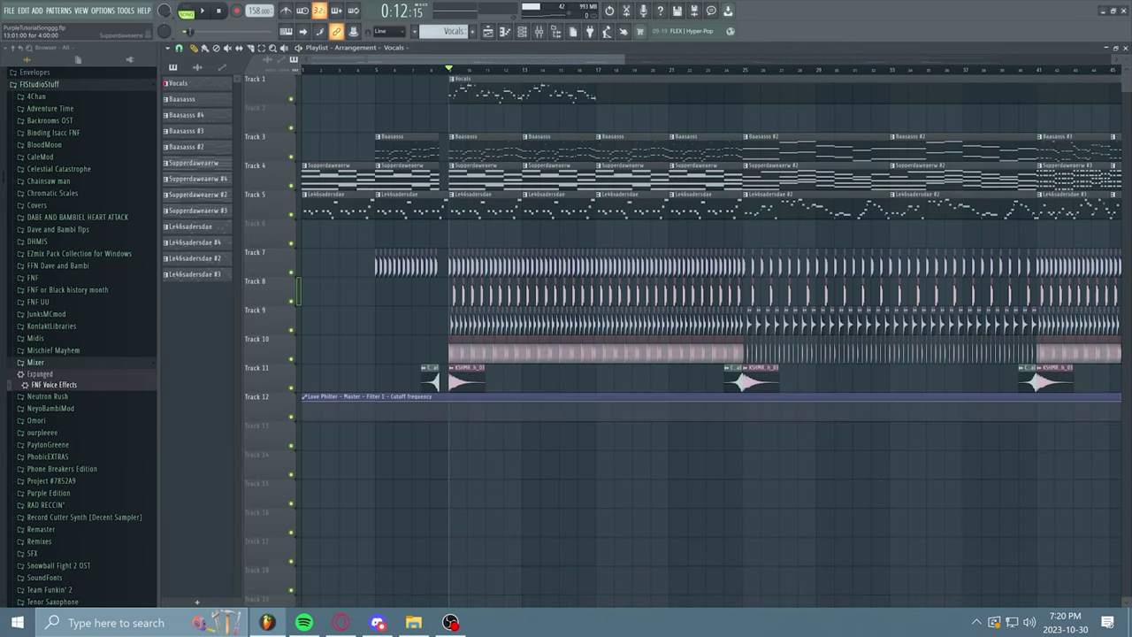
left_click(559, 178)
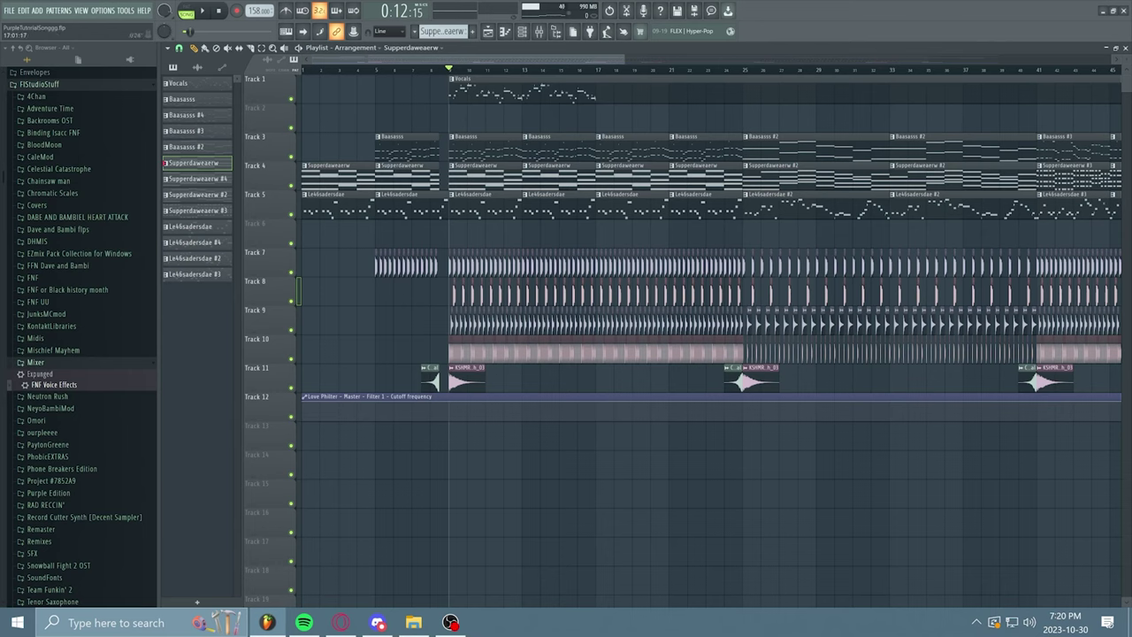
left_click(597, 70)
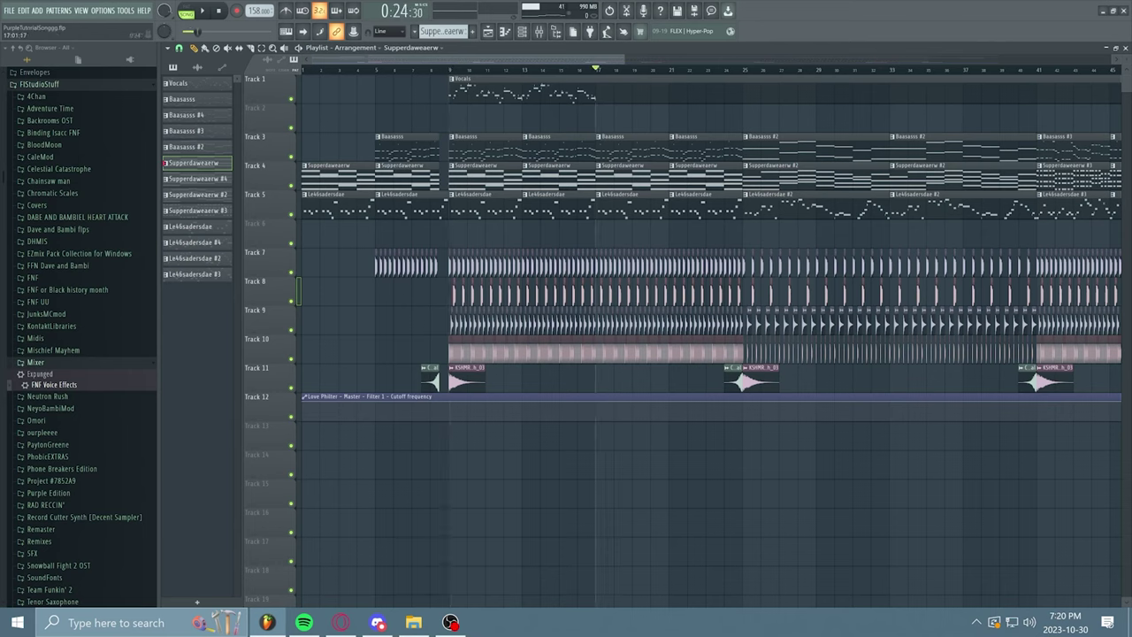
key("space")
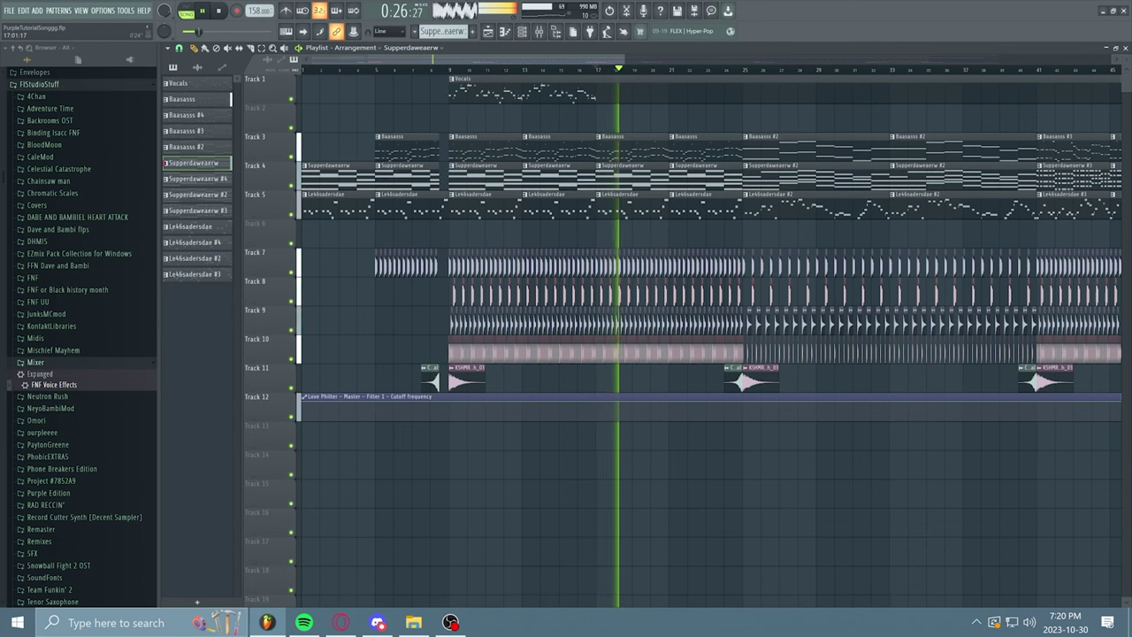
key("space")
left_click(539, 31)
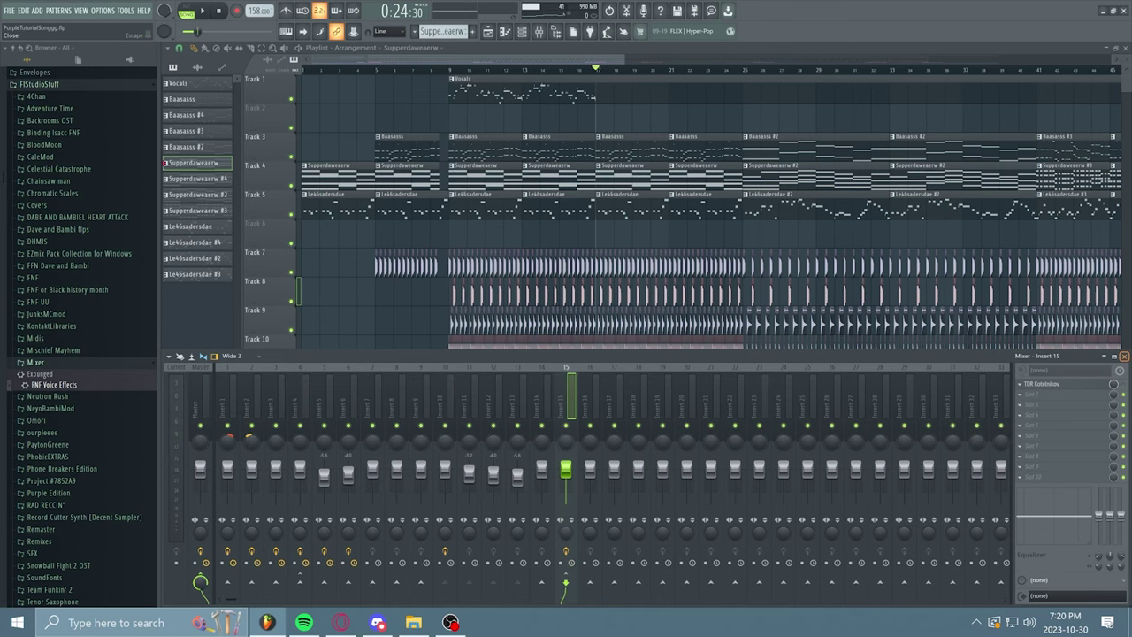
left_click(1124, 355)
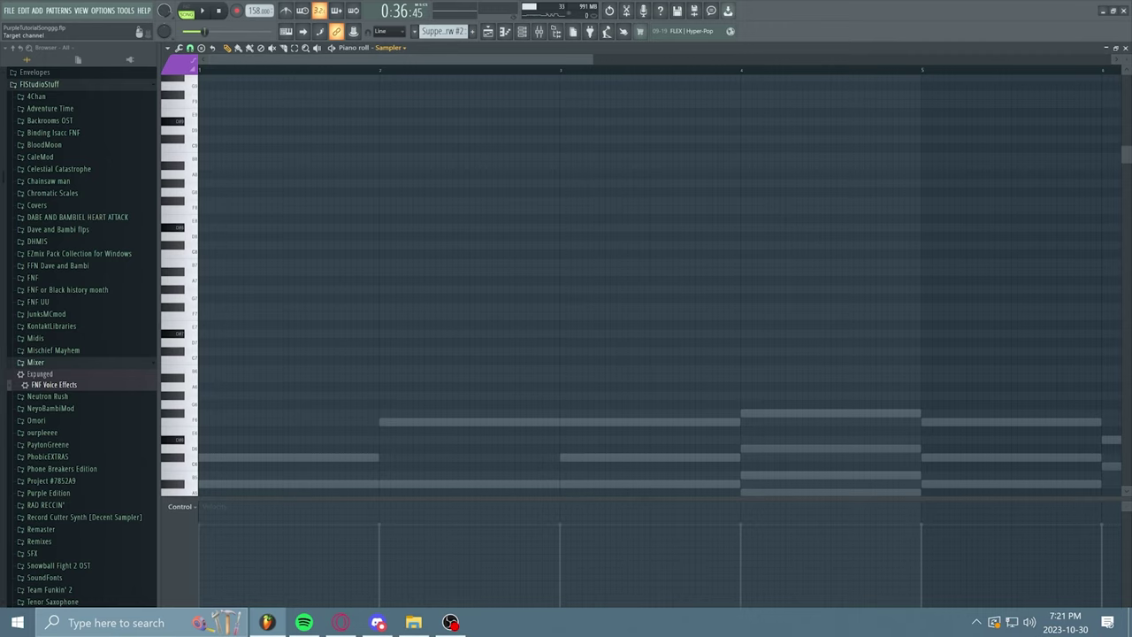
Play the Supperdaweaerw #2 pattern in the piano roll and switch the target channel to BF
key("space")
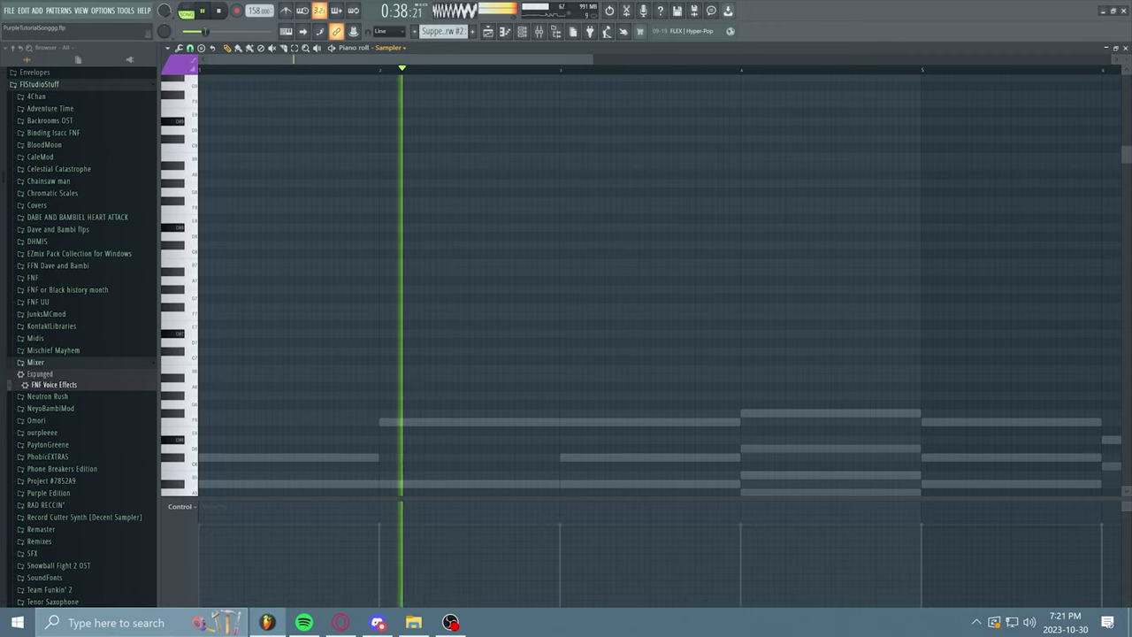
scroll(449, 159, "down", 1)
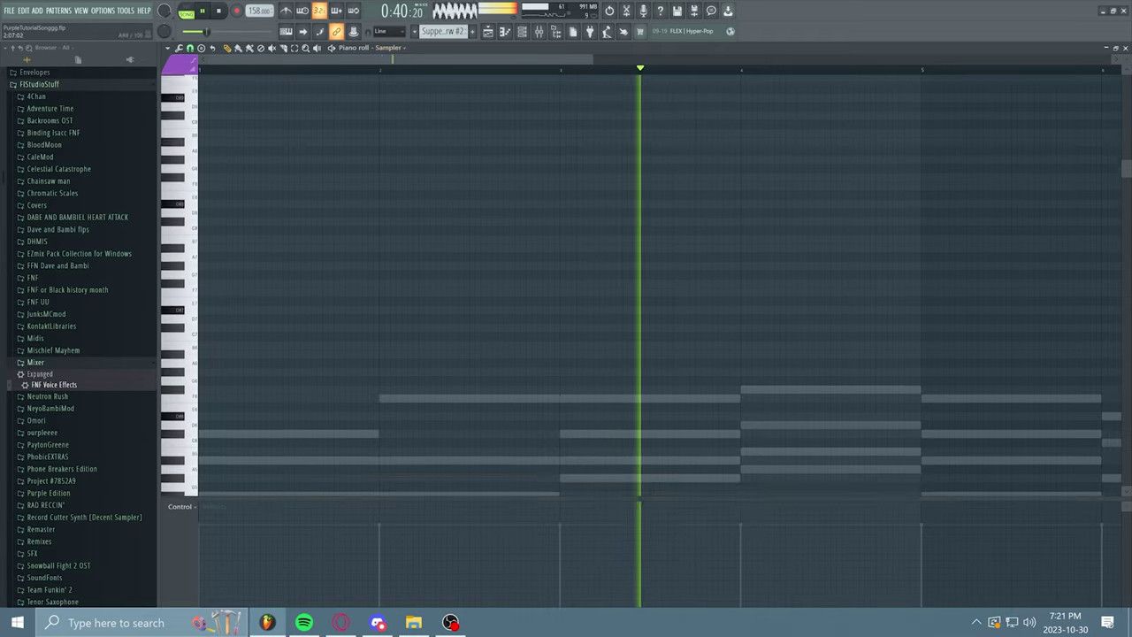
scroll(641, 283, "down", 4)
left_click(390, 47)
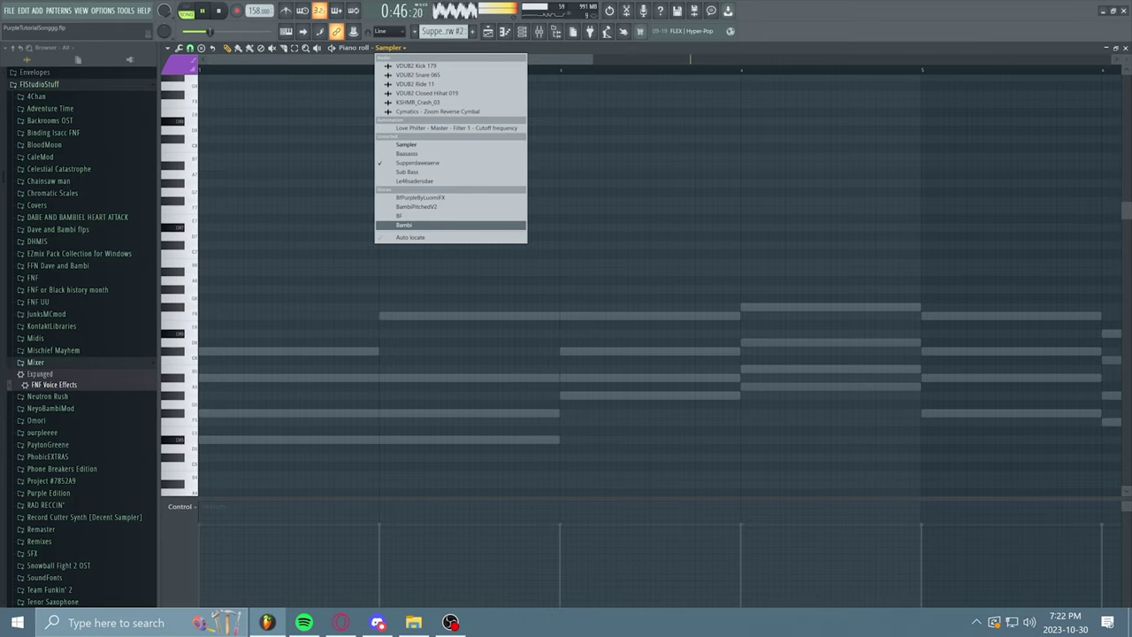
left_click(403, 215)
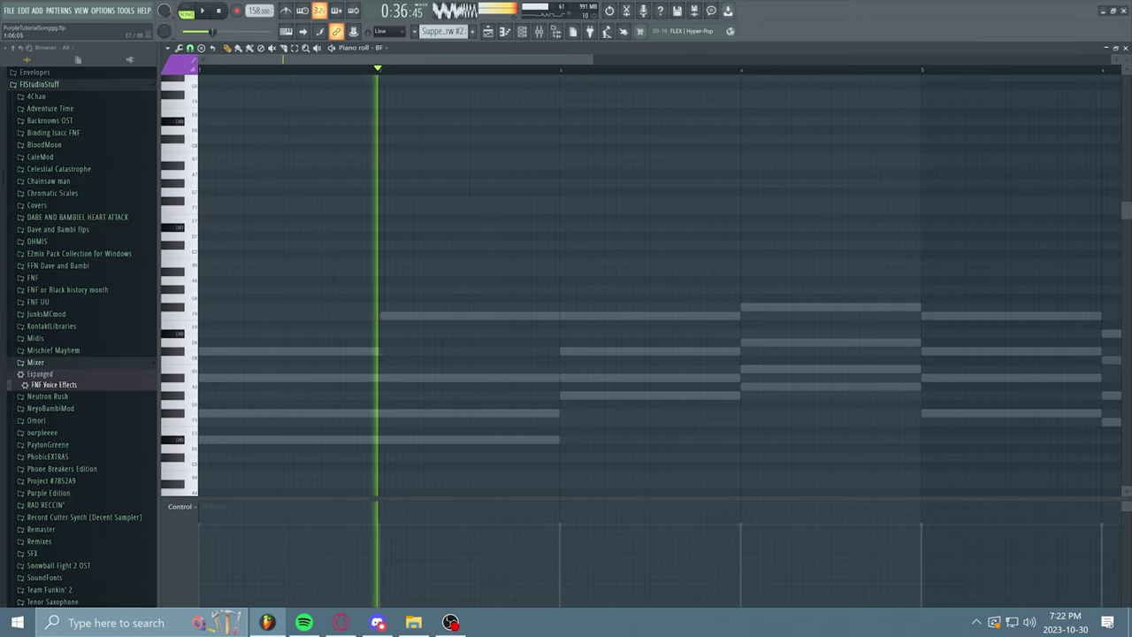
key("space")
Place a C#7 note at the start of the BF part with a short slide note on D#7 just after it begins
left_click_drag(209, 326, 237, 243)
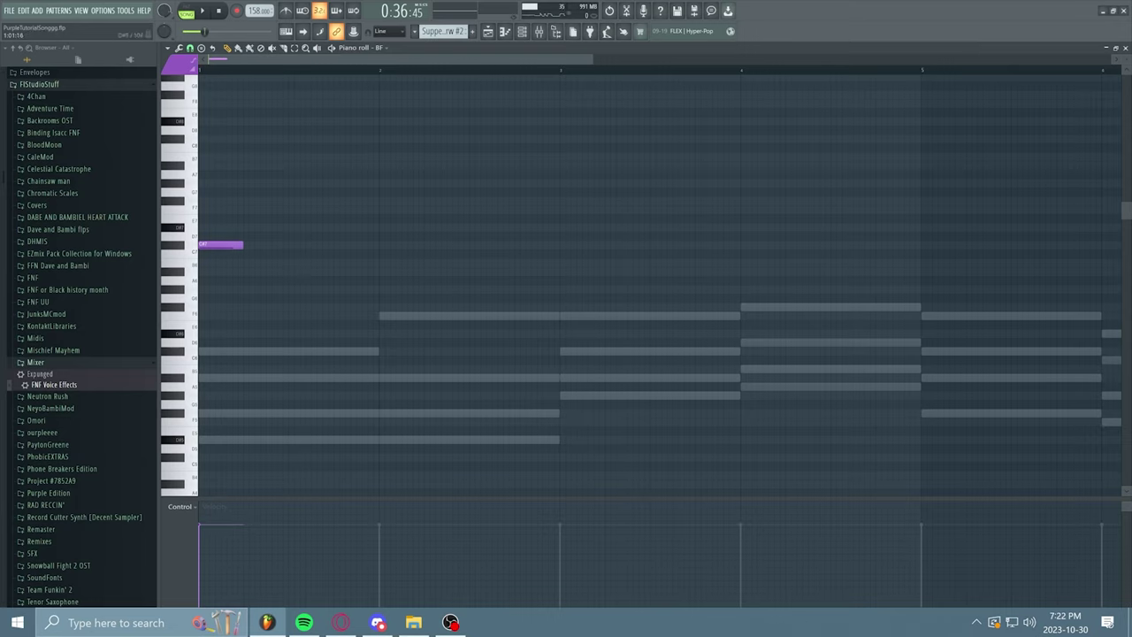
left_click(209, 219)
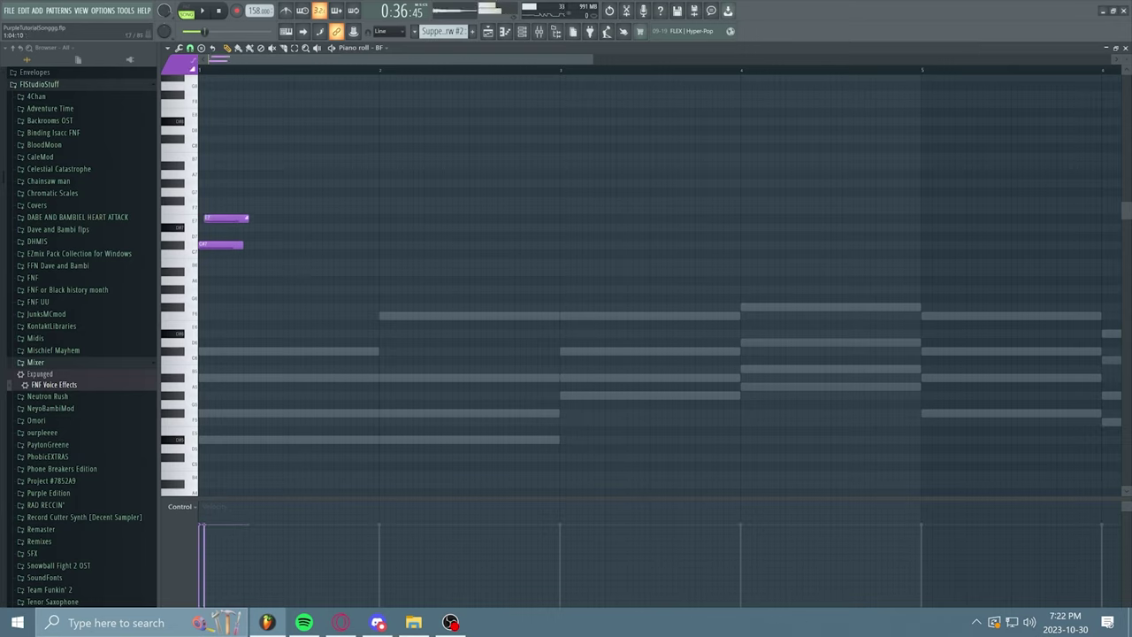
right_click(246, 218)
left_click(206, 228)
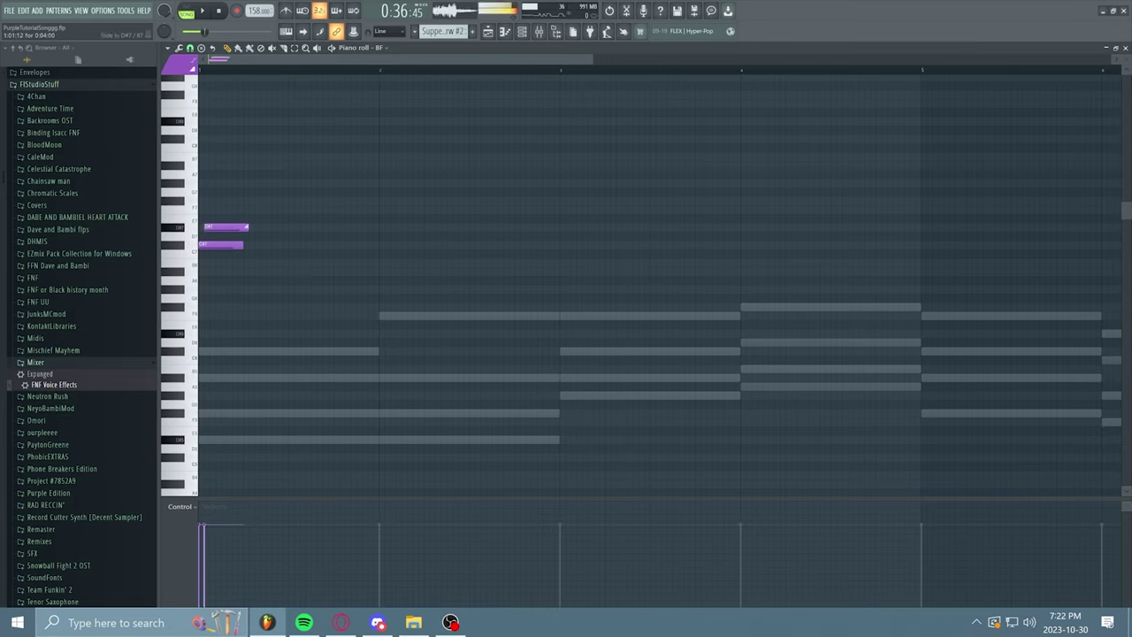
right_click(206, 228)
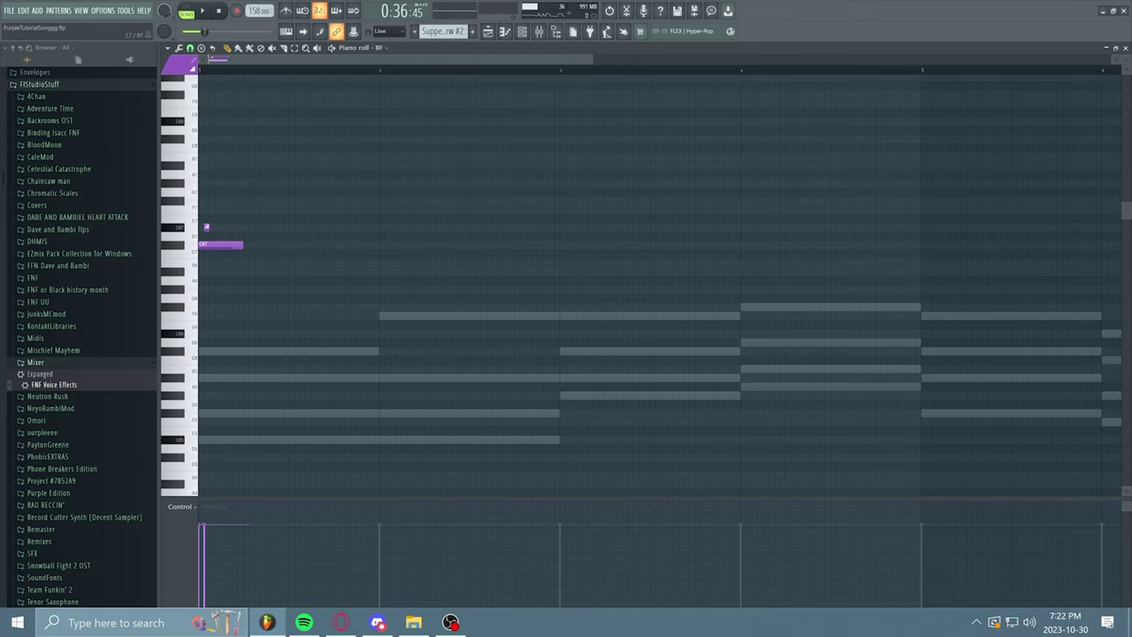
Try lengthening the C#7 note and following it with B6, C#7 and F7 notes, then delete the added notes
left_click_drag(243, 245, 266, 245)
left_click(271, 262)
left_click(282, 245)
left_click(292, 210)
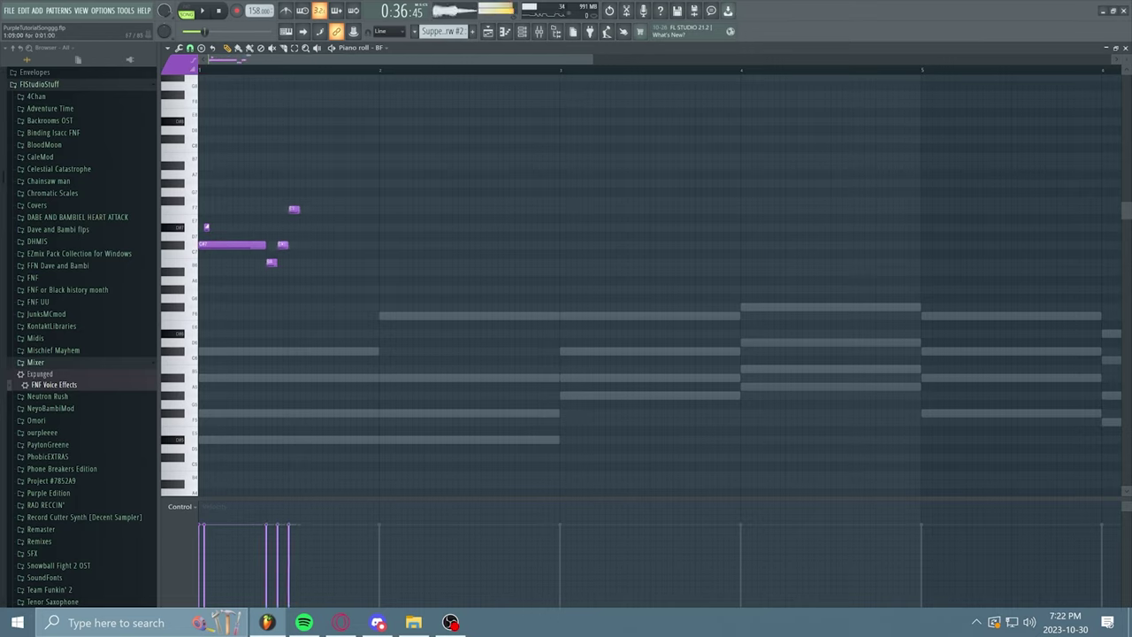
left_click(298, 201)
key("space")
key("space")
left_click_drag(299, 209, 356, 209)
left_click(339, 210)
key("space")
key("space")
right_click(345, 210)
scroll(266, 245, "up", 2)
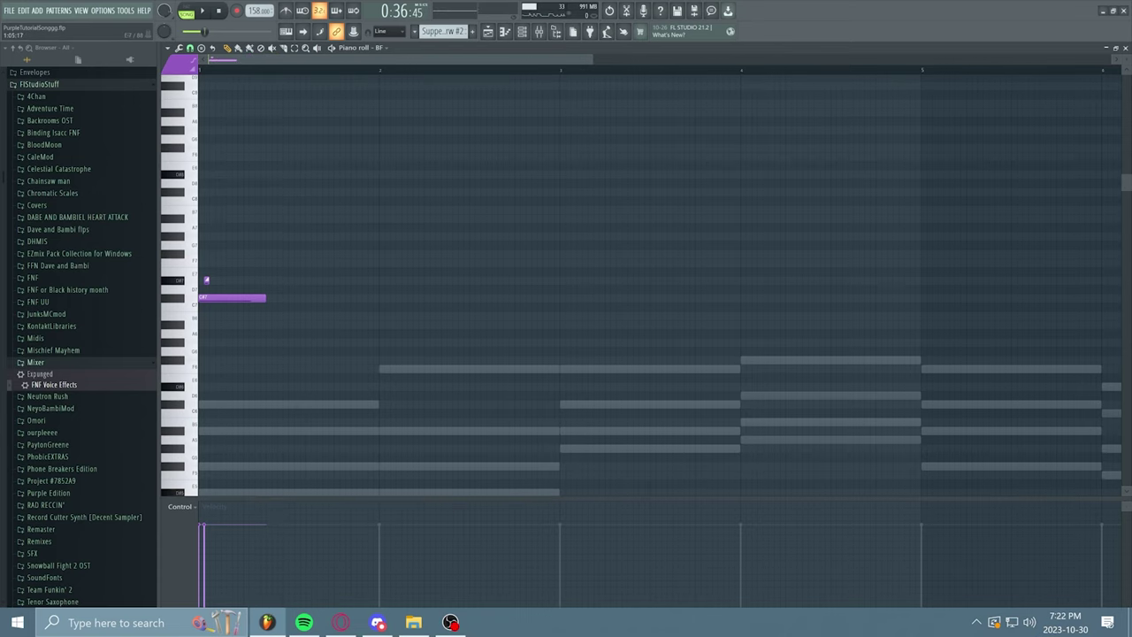
Replace the C#7 with C#8, move the slide to D#8, and write bars 1 and 2 with C#8, A#7, G#7 and F#7 notes
right_click(231, 298)
left_click(201, 192)
left_click_drag(206, 280, 206, 174)
left_click(270, 192)
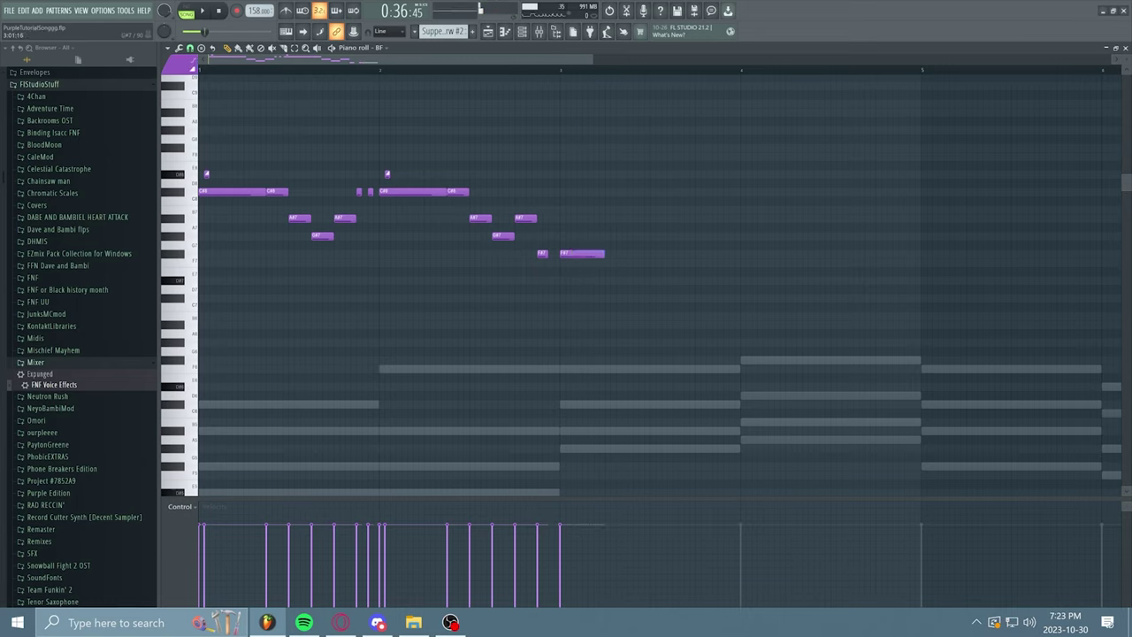
Play back the BF melody and fill bar 3 with F#7 notes, short G#7 slides and an F7 note
key("space")
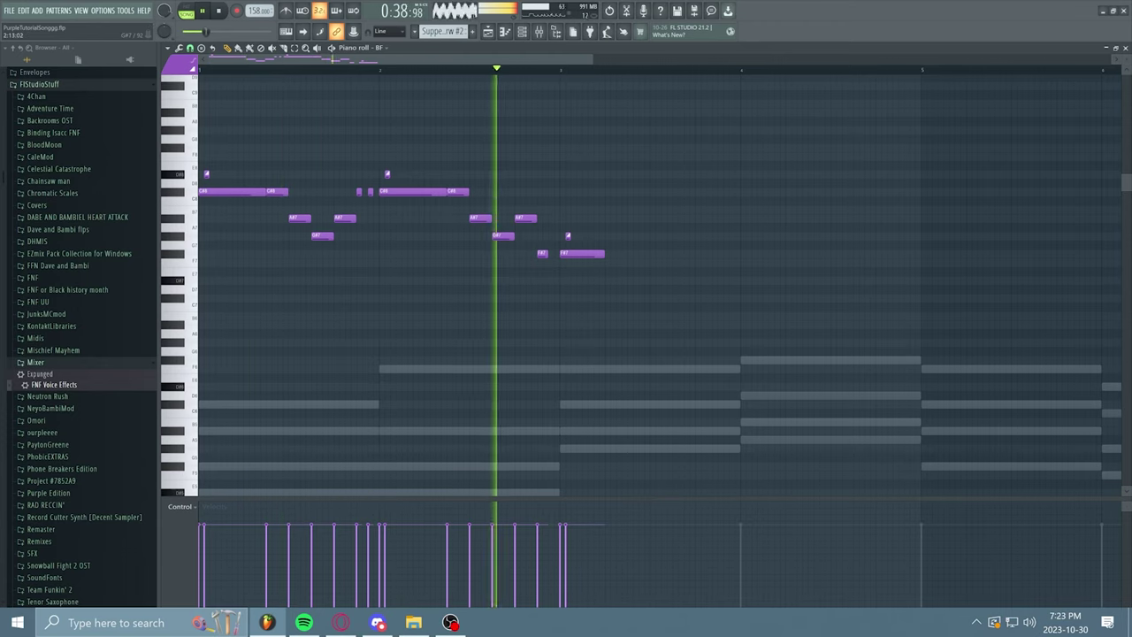
key("space")
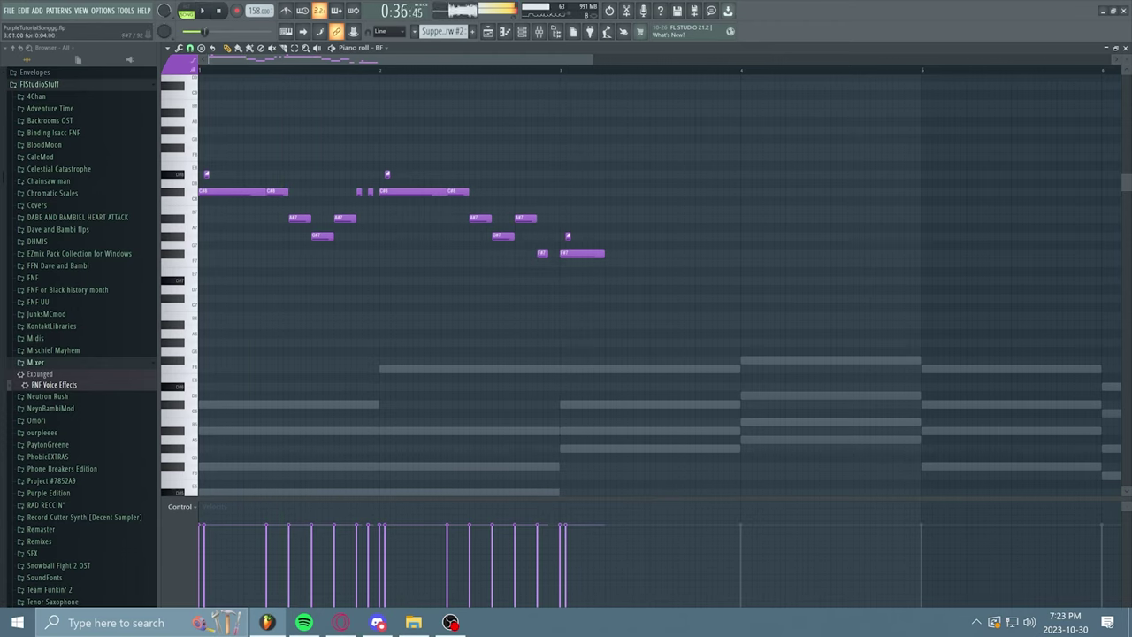
left_click(632, 254)
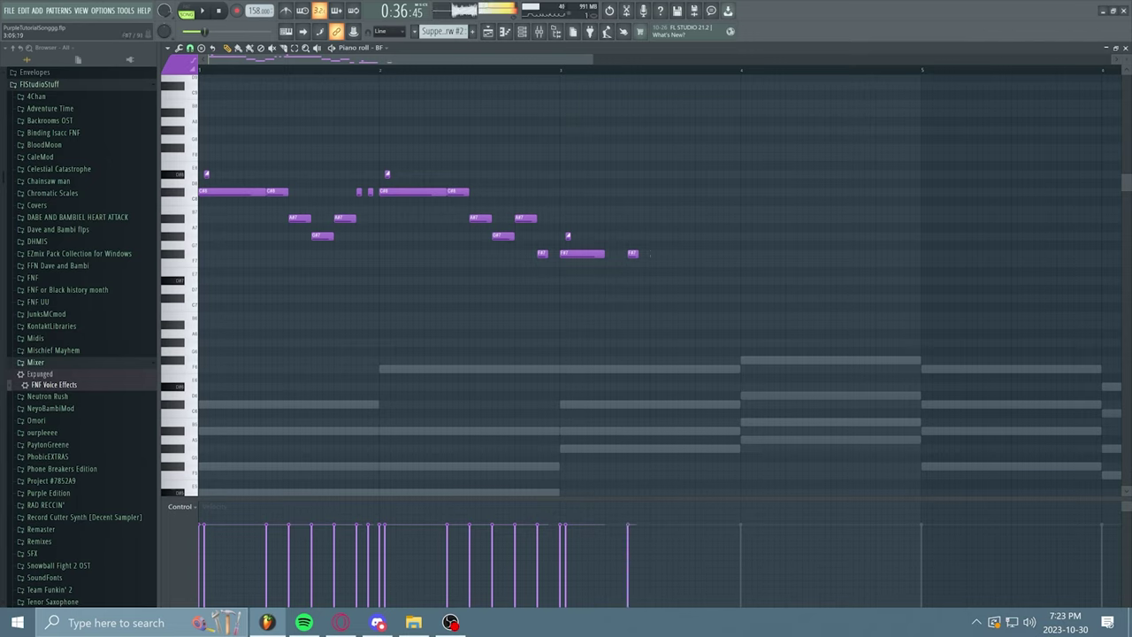
left_click(652, 254)
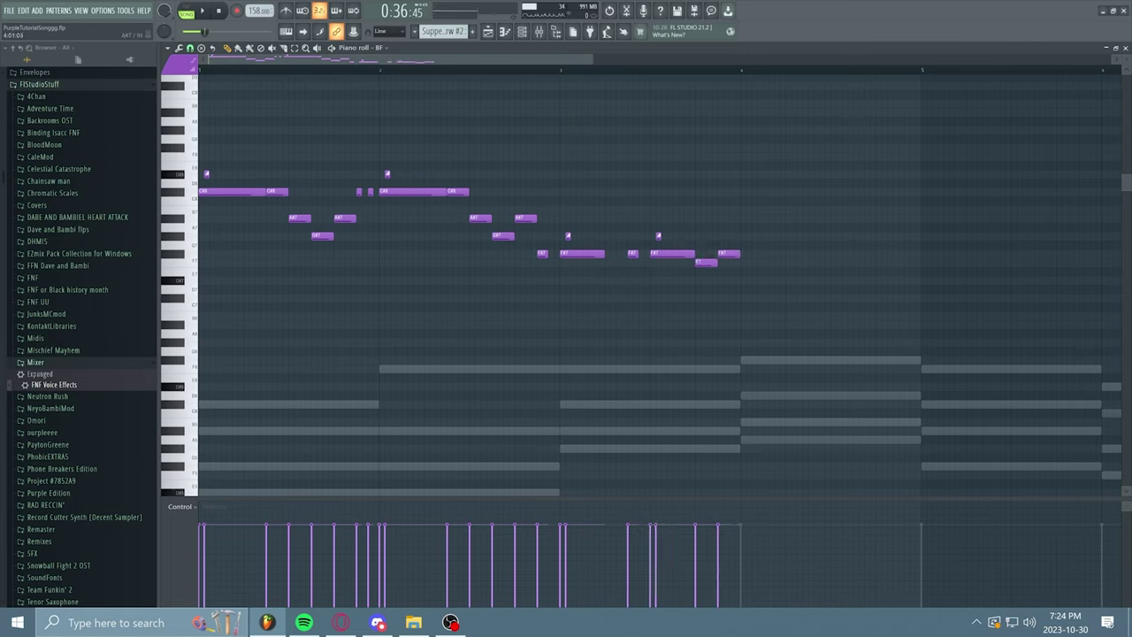
left_click(378, 621)
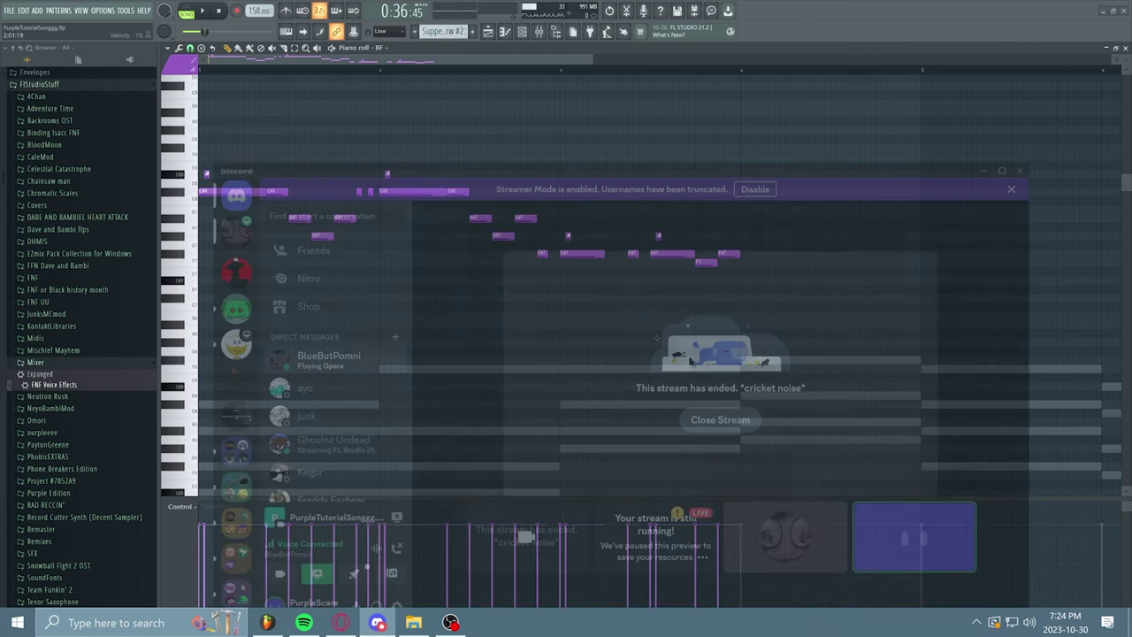
left_click(377, 622)
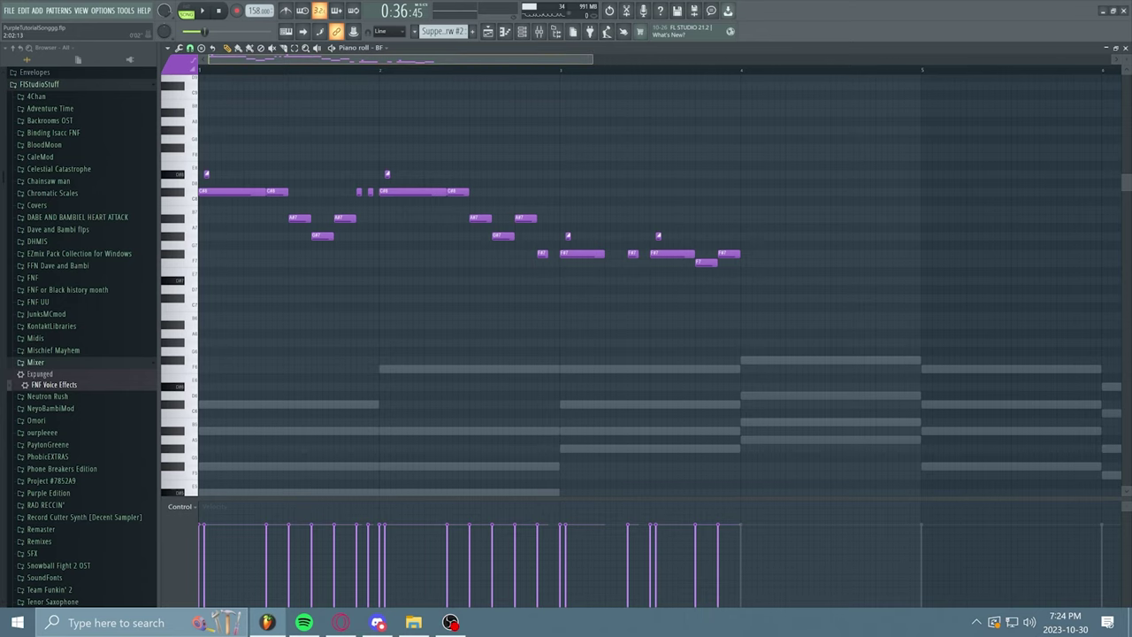
Play the pattern from bar 4 of the BF piano roll to hear the backing chords
left_click_drag(390, 59, 510, 60)
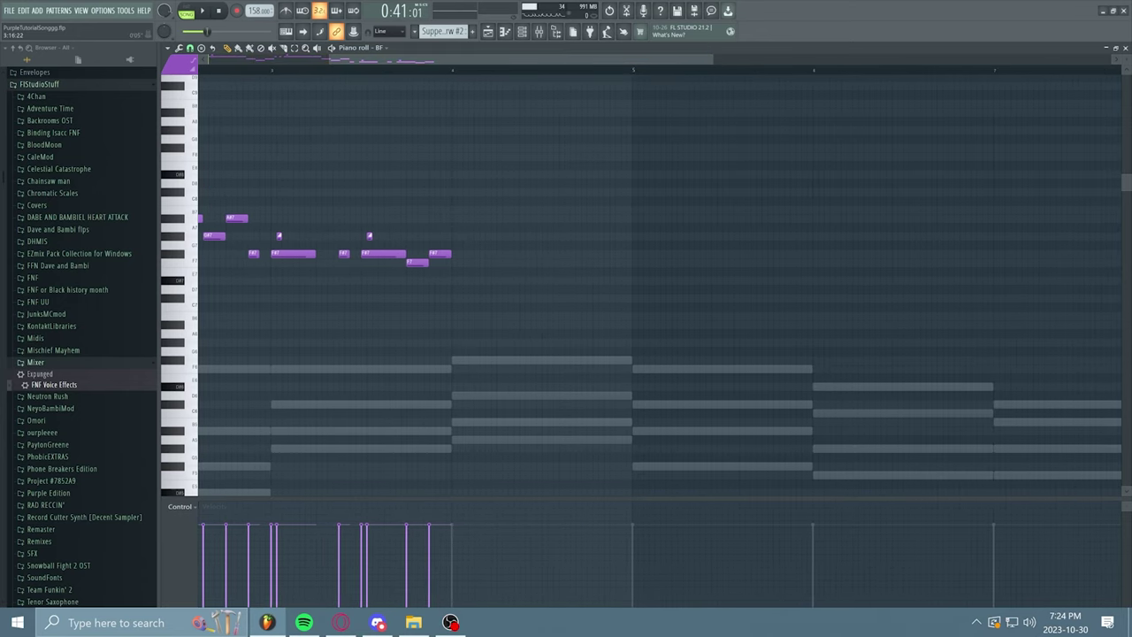
key("space")
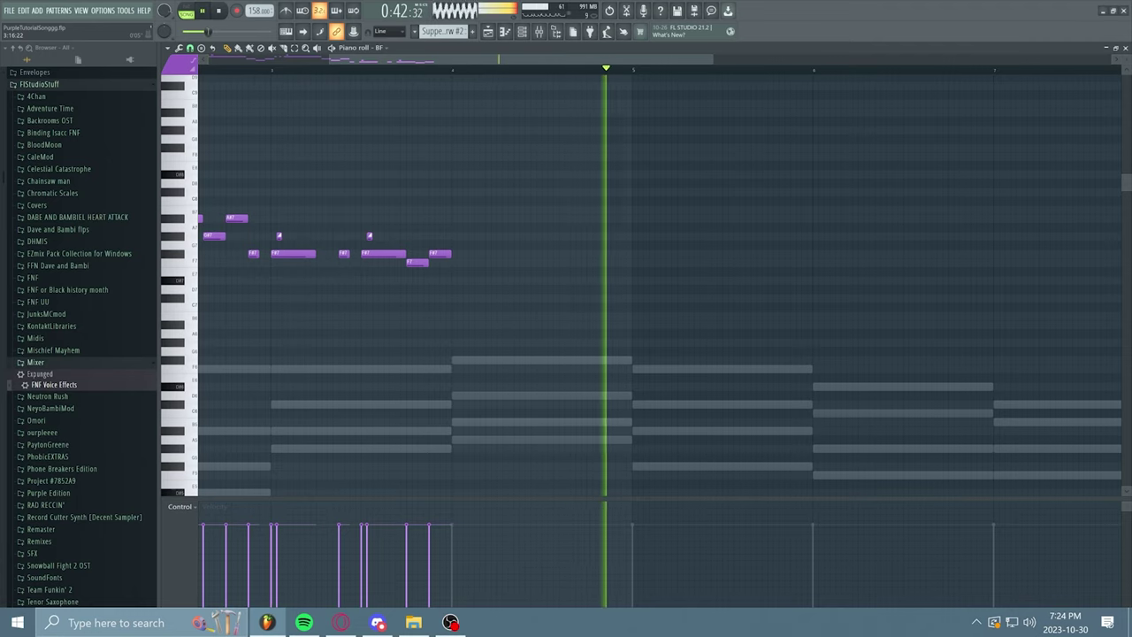
key("space")
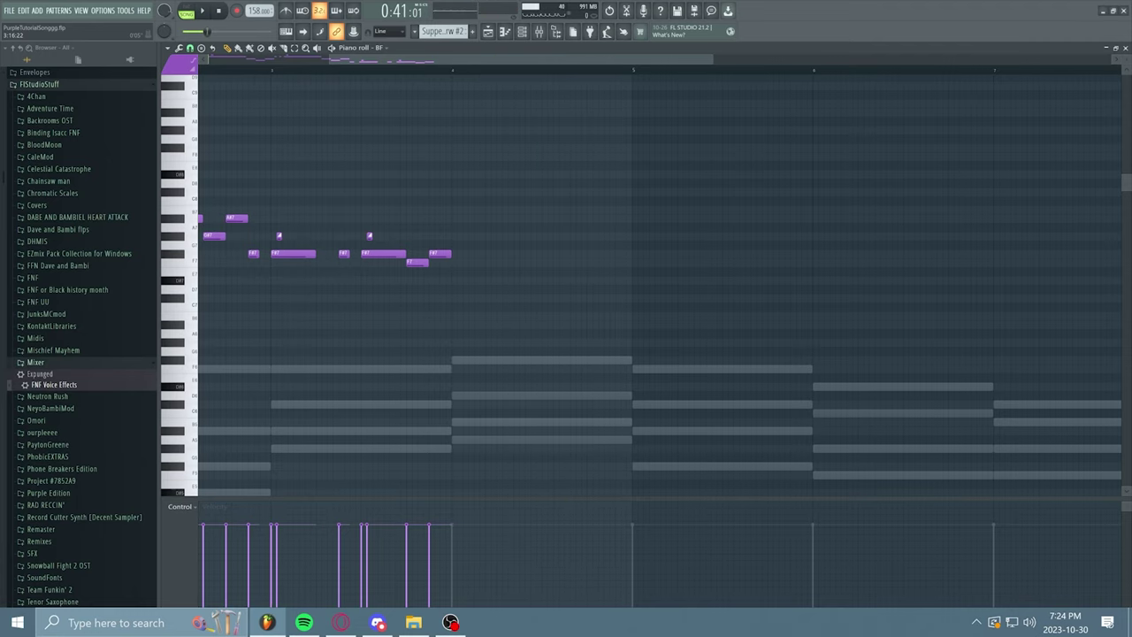
Start bar 4 of the BF melody with a G#7 note and a short A7 slide, and lengthen the G#7 note
scroll(659, 275, "up", 1)
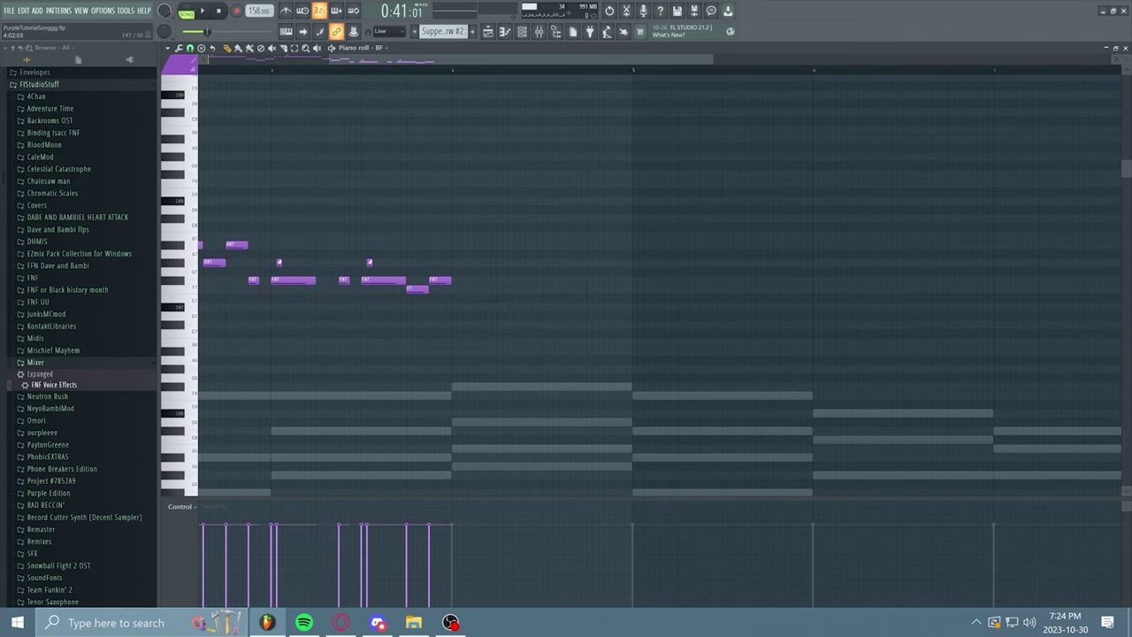
scroll(647, 286, "up", 1)
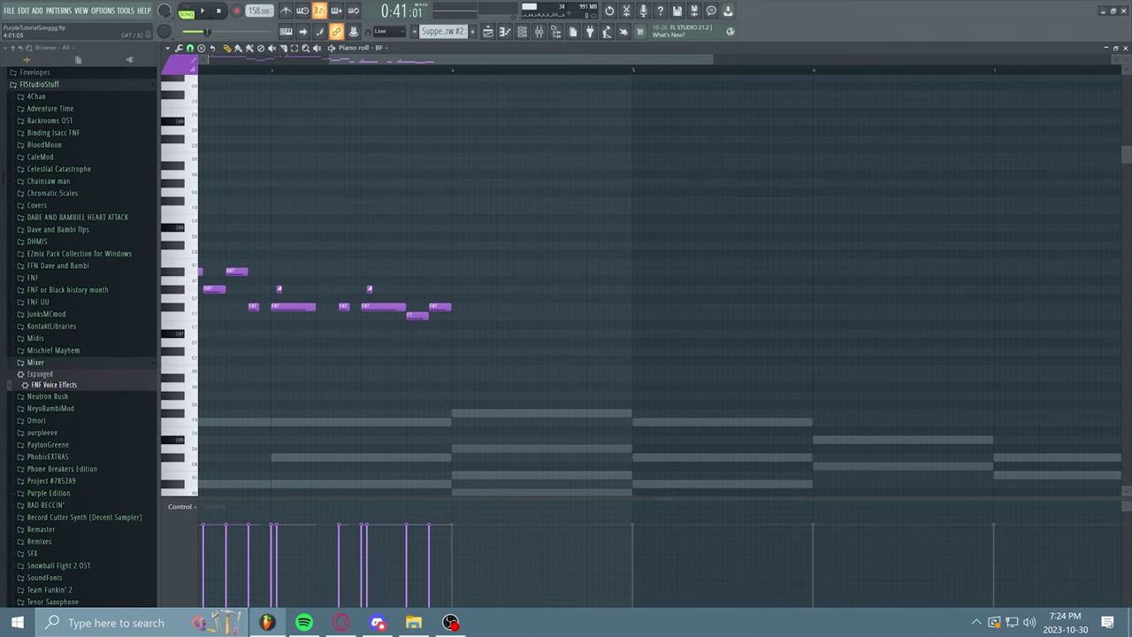
left_click(455, 289)
left_click(458, 289)
scroll(460, 289, "down", 3)
left_click(460, 199)
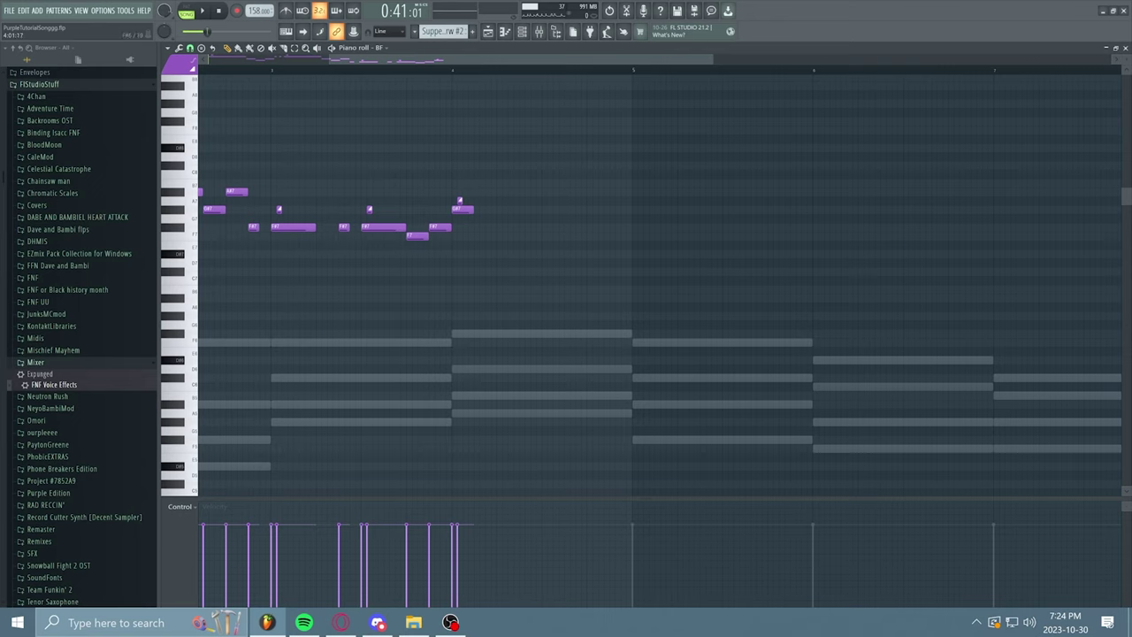
scroll(646, 286, "up", 2)
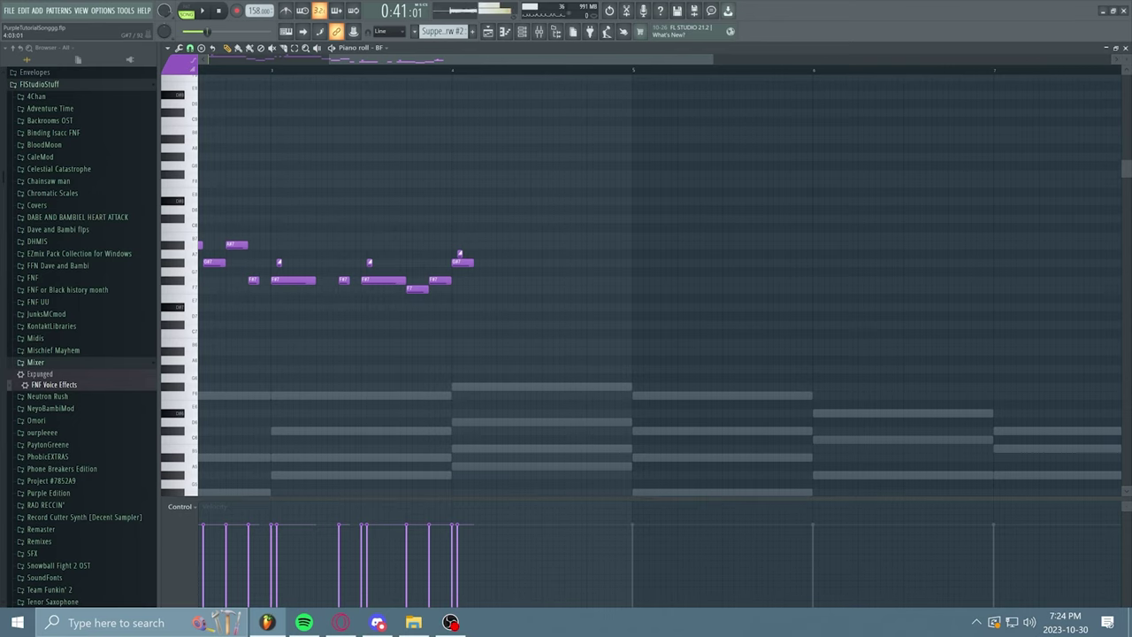
left_click_drag(461, 262, 495, 262)
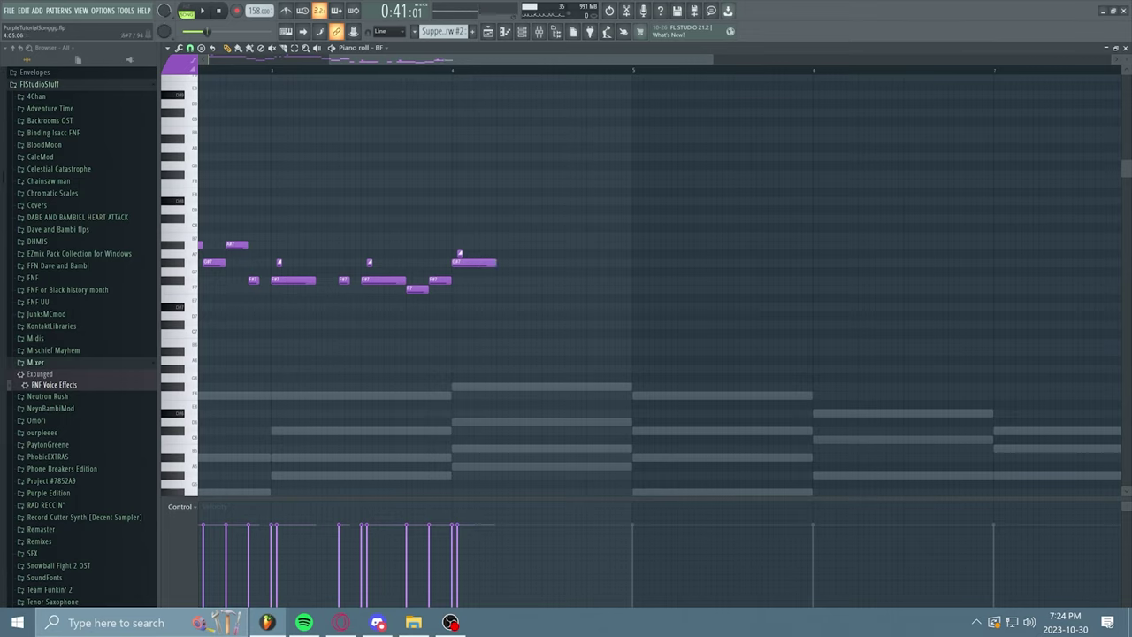
Add a B7 note after the G#7 in bar 4, try a C#8 note with a D8 slide behind it, and play it back
left_click(501, 236)
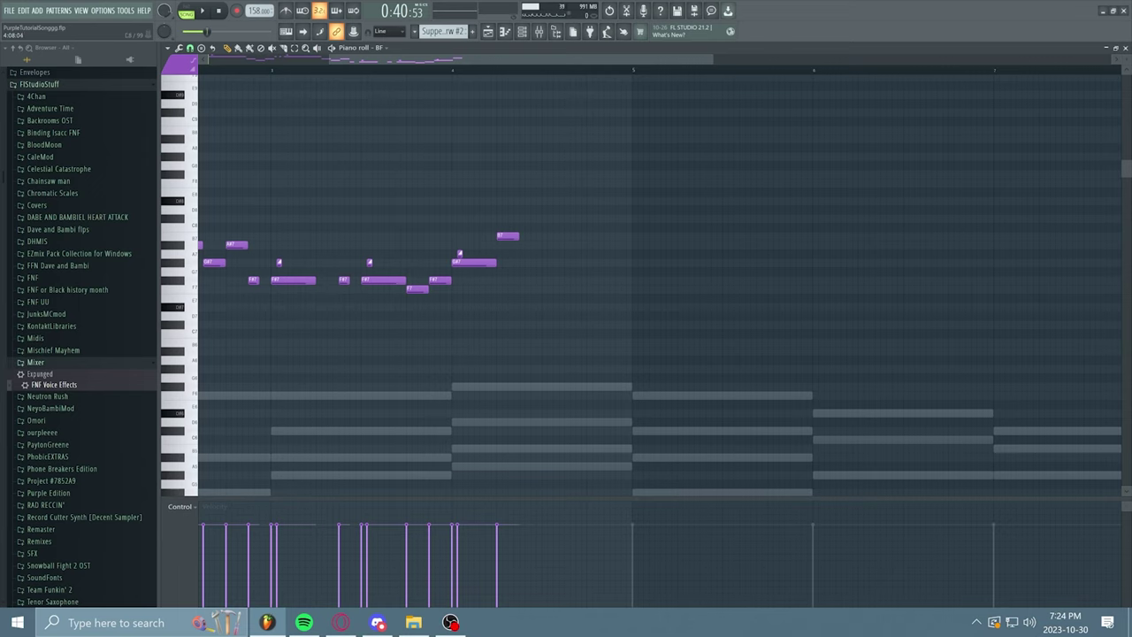
left_click(534, 236)
left_click(545, 218)
left_click(550, 210)
key("space")
mouse_move(546, 218)
left_mouse_down()
mouse_move(584, 219)
mouse_move(538, 200)
mouse_move(533, 210)
left_mouse_up()
key("space")
key("space")
key("space")
Replace the C#8 and D8 idea with long F8 notes and an F#8 slide in bar 4, and extend the B7 note to meet them
right_click(550, 209)
left_click_drag(549, 218, 630, 183)
left_click(551, 174)
right_click(533, 210)
left_click_drag(517, 236, 541, 236)
key("space")
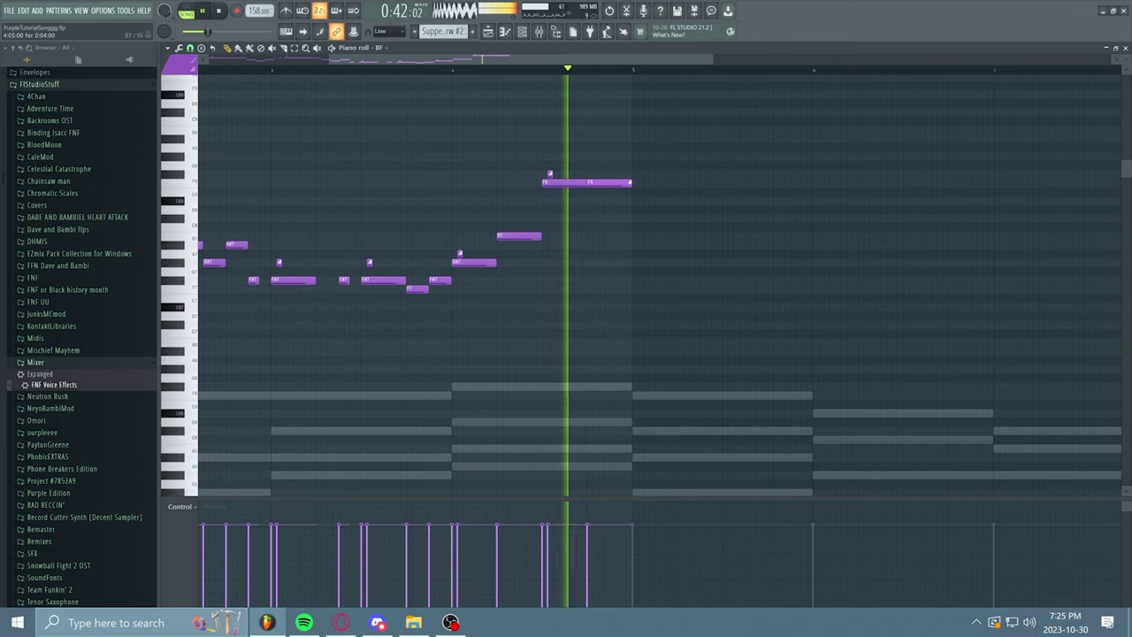
Lower the first long F8 note in bar 4 to E8, add an F8 note at the start of bar 5, and play it back
key("space")
left_click(637, 183)
left_click_drag(566, 183, 566, 192)
left_click(591, 183)
key("space")
key("space")
key("space")
key("space")
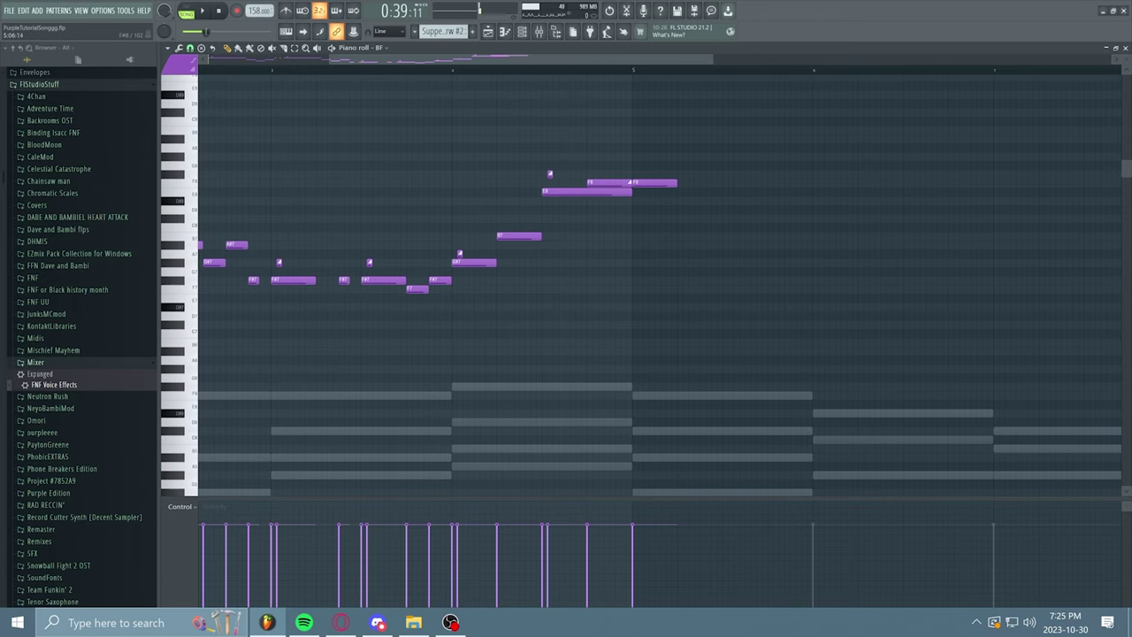
Audition the F#6 and B5 chord tones of bar 4 by placing and deleting test notes
left_click(452, 70)
scroll(511, 272, "down", 2)
scroll(502, 280, "up", 3)
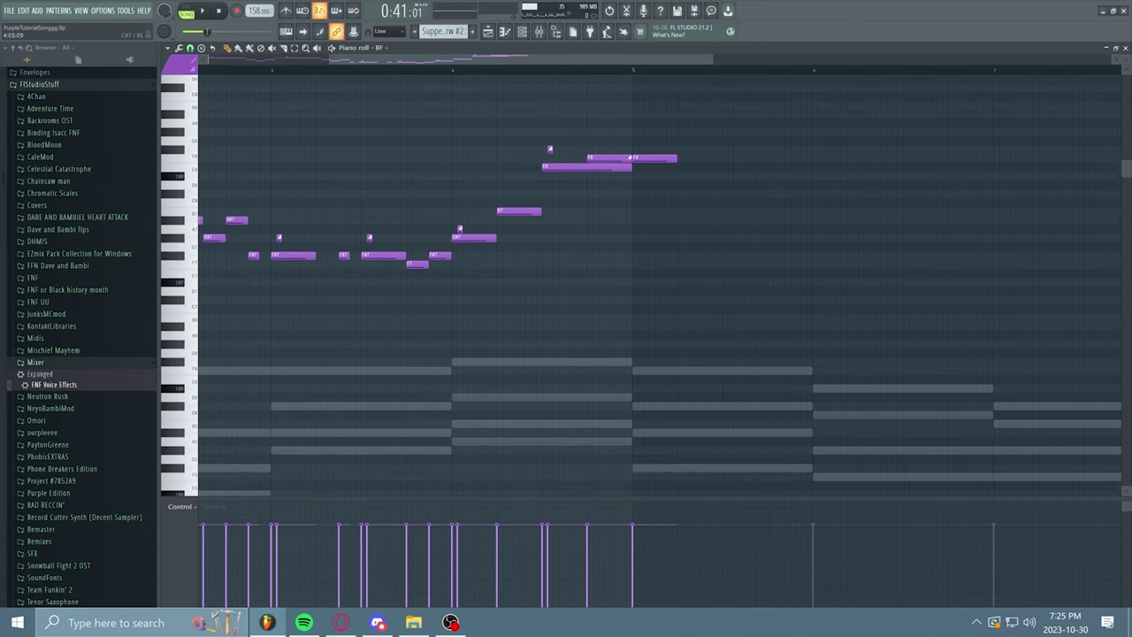
scroll(494, 290, "down", 3)
scroll(640, 290, "down", 1)
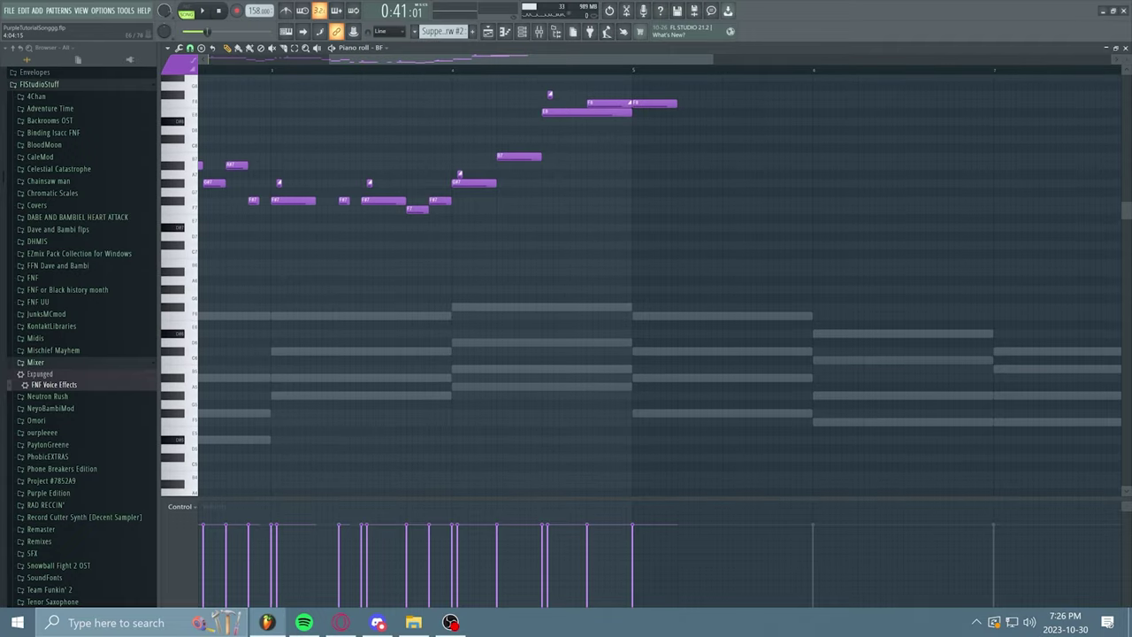
scroll(641, 289, "up", 2)
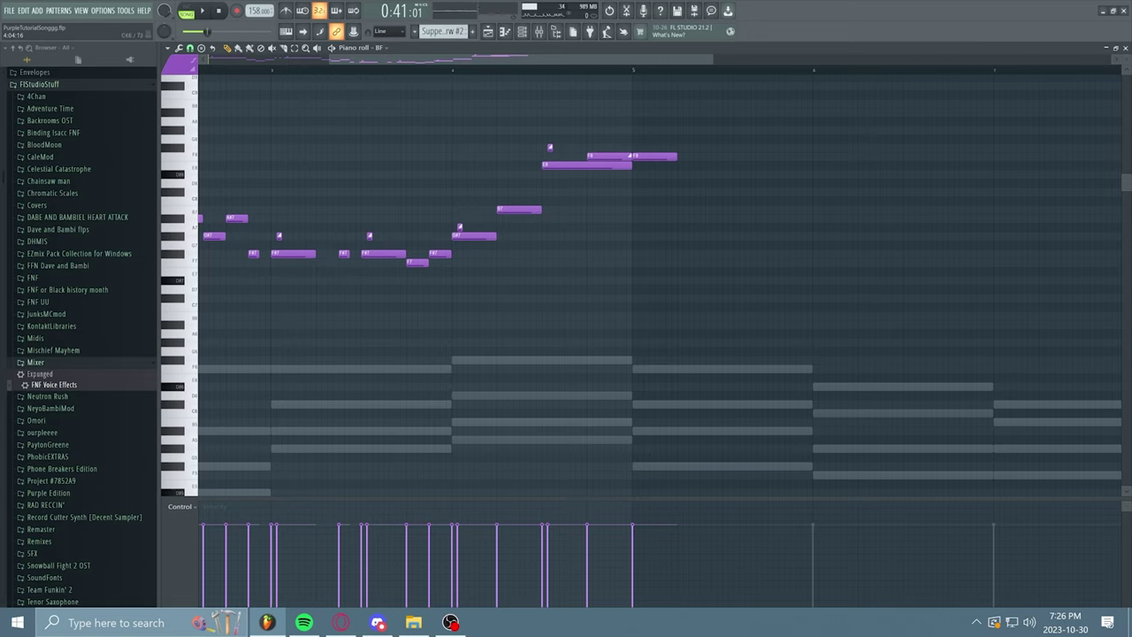
left_click(501, 360)
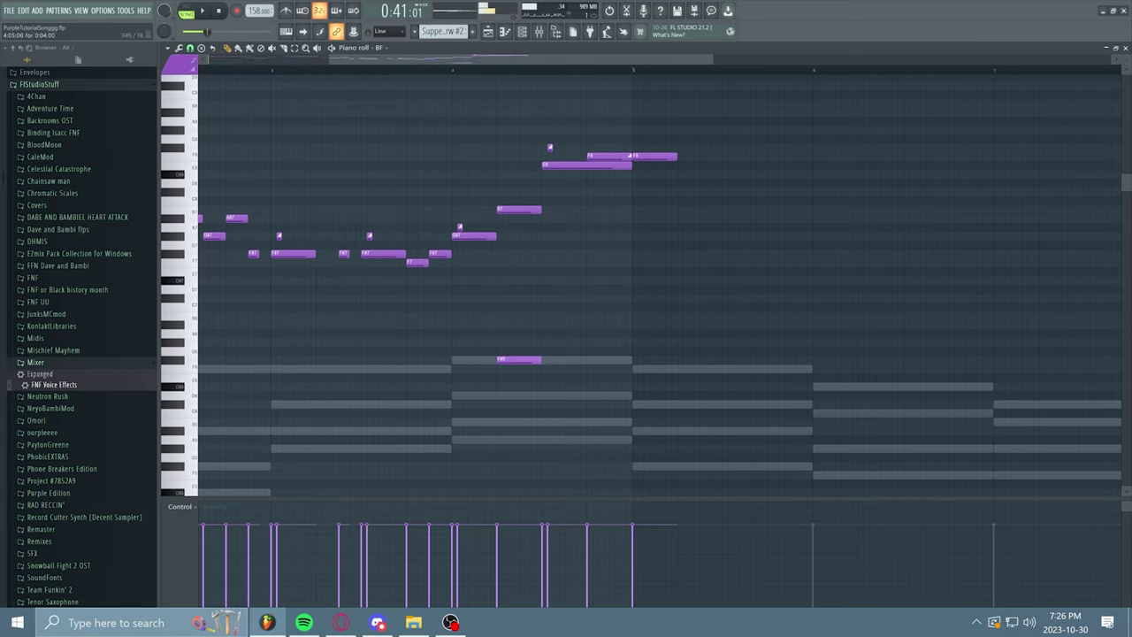
right_click(500, 360)
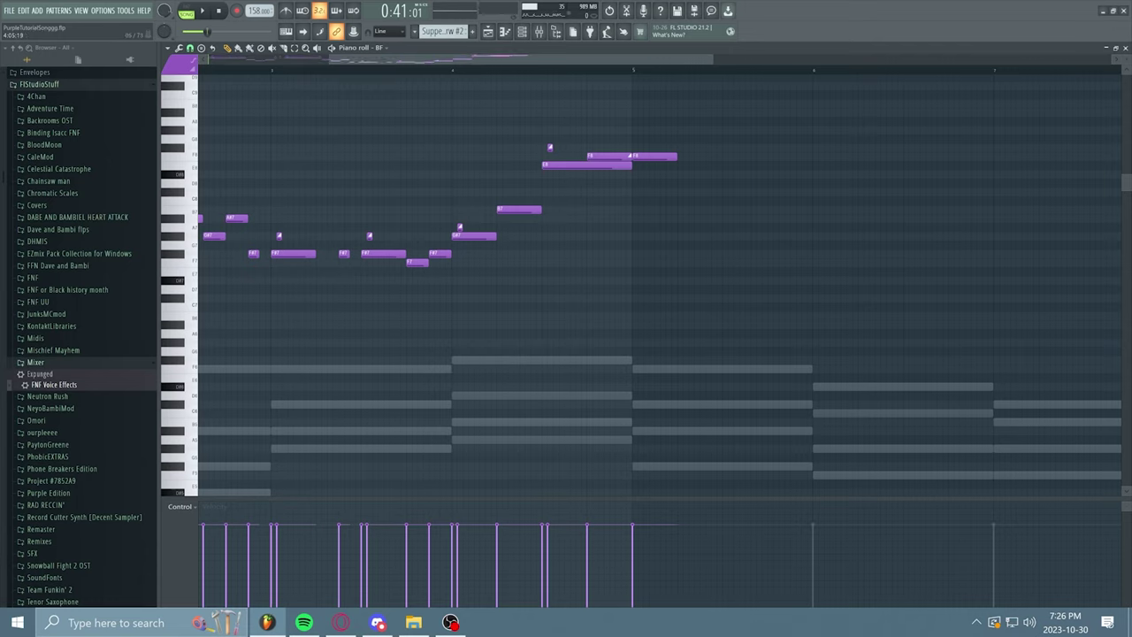
left_click(500, 422)
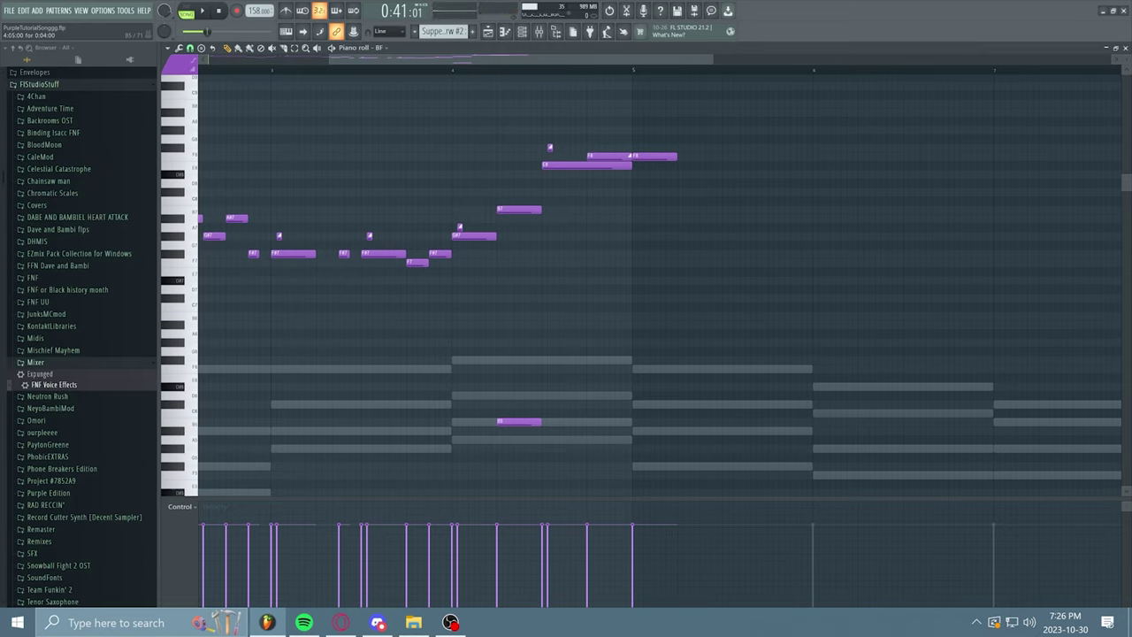
right_click(505, 422)
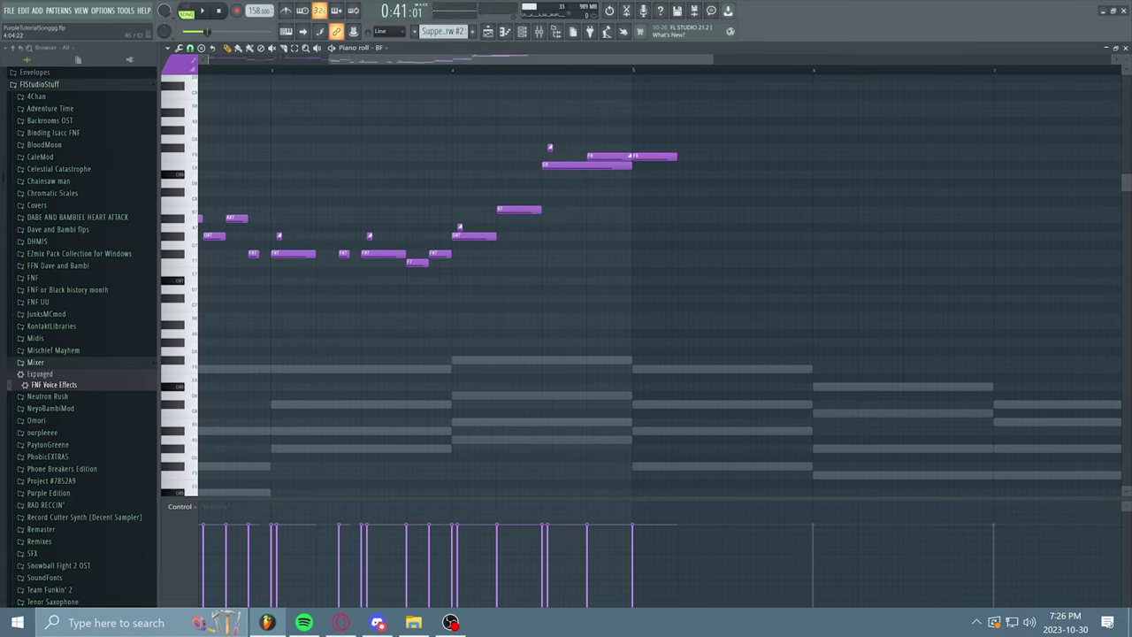
Audition the A5 and F#6 chord tones with test notes, remove them, and play the melody from bar 4
left_click(472, 228)
right_click(505, 227)
left_click(466, 439)
right_click(469, 440)
left_click(561, 147)
left_click(484, 360)
right_click(488, 360)
key("space")
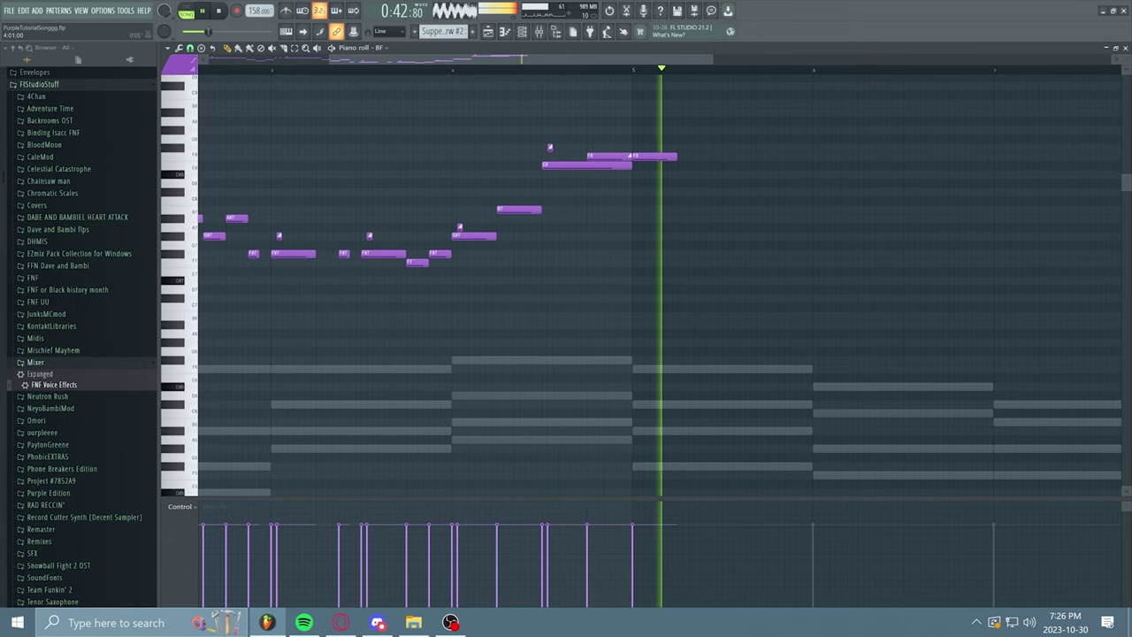
key("space")
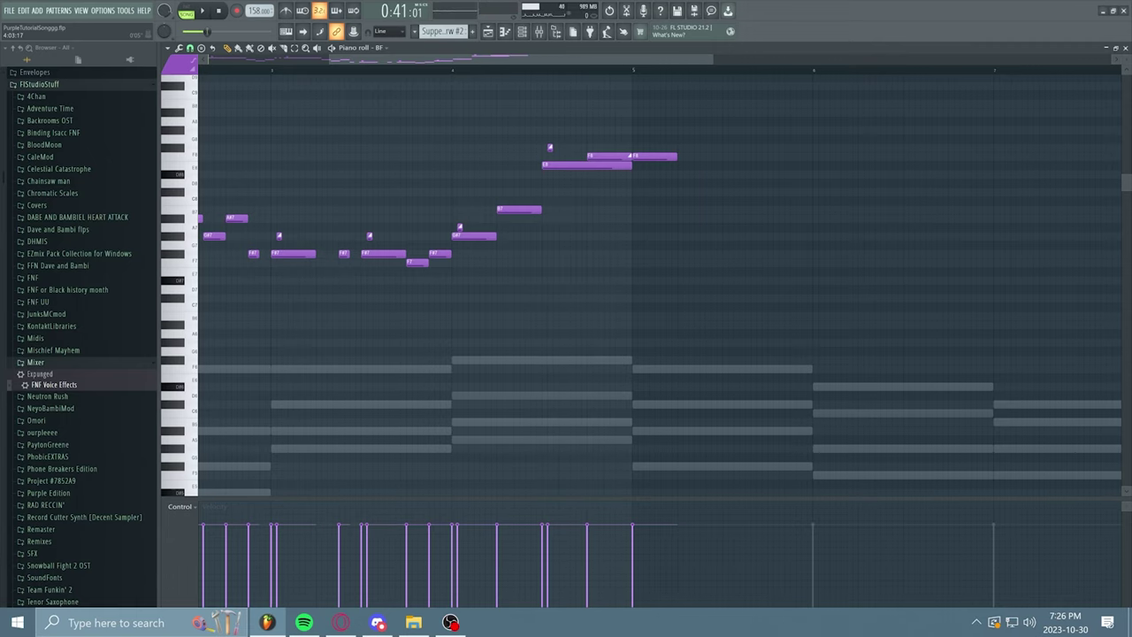
Write D#8, F8, D#8, C#8 and B7 notes through the second half of bar 5
scroll(636, 266, "right", 4)
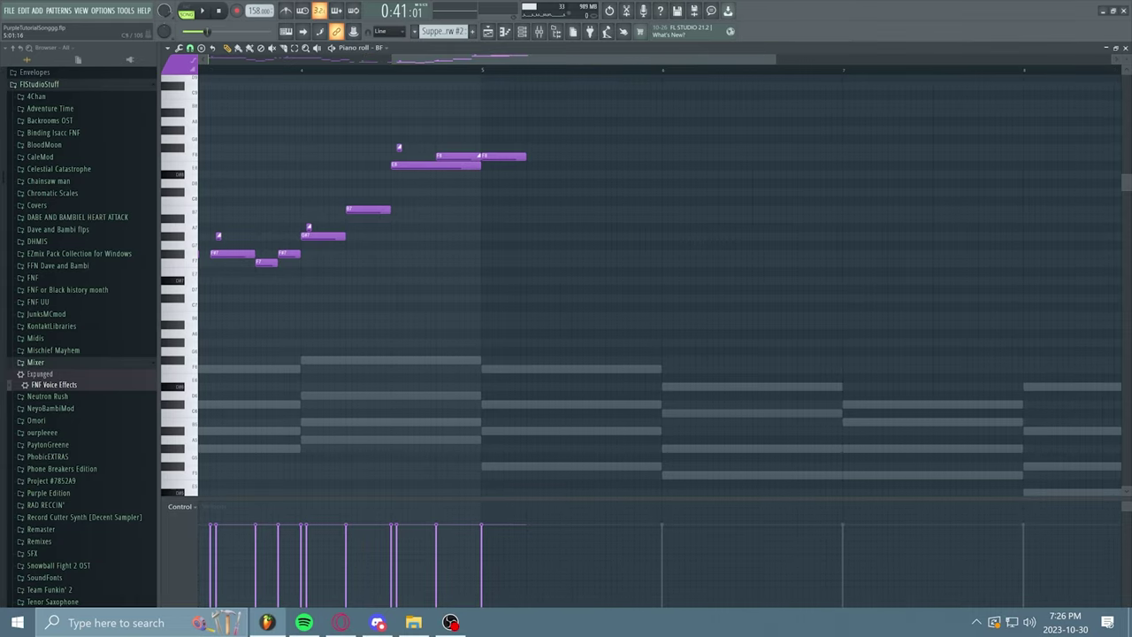
left_click(555, 173)
left_click(601, 175)
left_click(623, 192)
left_click(657, 210)
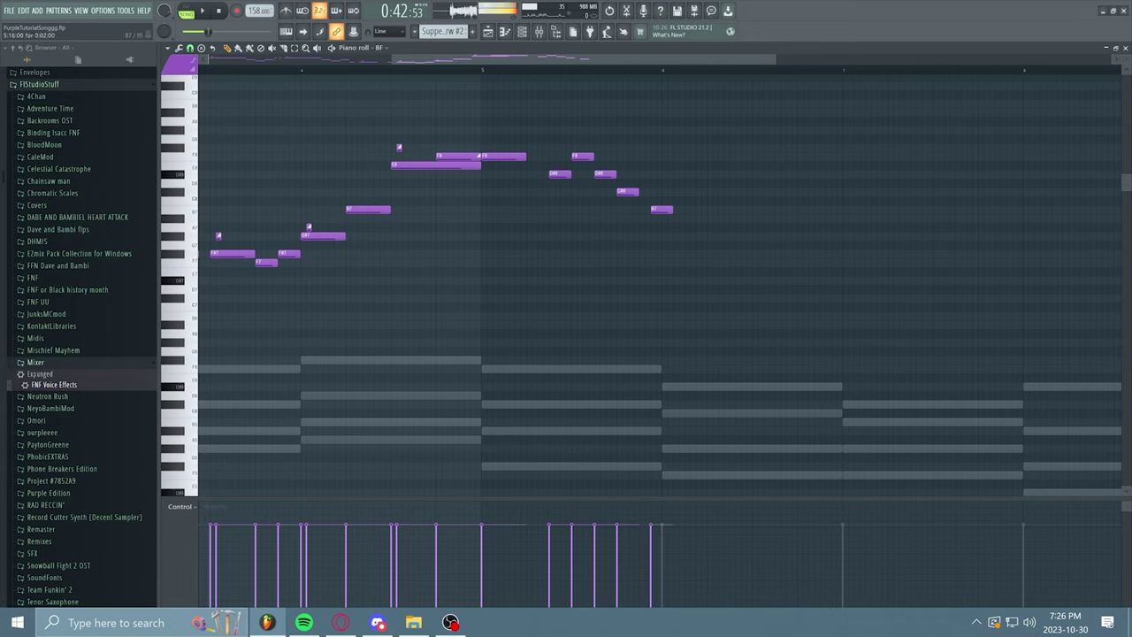
Shift the B7 note to the start of bar 6, lengthen it, and put a short A#7 note just before it
left_click(670, 201)
key("space")
left_click_drag(673, 201, 707, 209)
key("space")
right_click(687, 201)
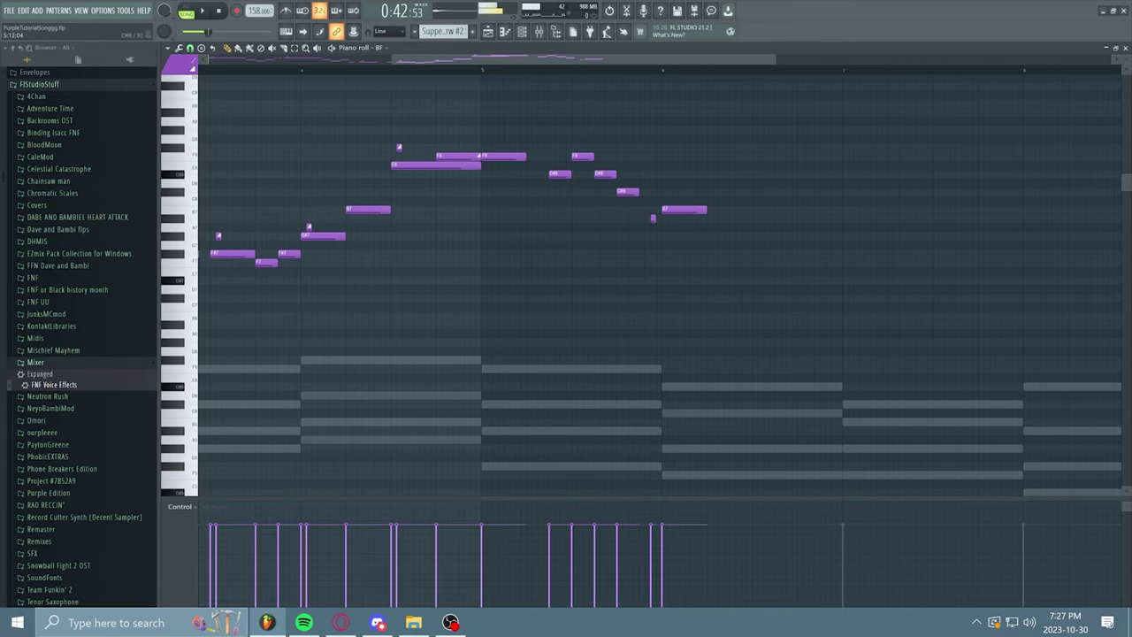
Add a C8 slide over the B7 note in bar 6, replace the preceding A#7 with a G#7 note, and play it back
left_click(670, 200)
key("space")
key("space")
right_click(654, 210)
left_click(645, 237)
key("space")
scroll(645, 236, "right", 2)
key("space")
key("space")
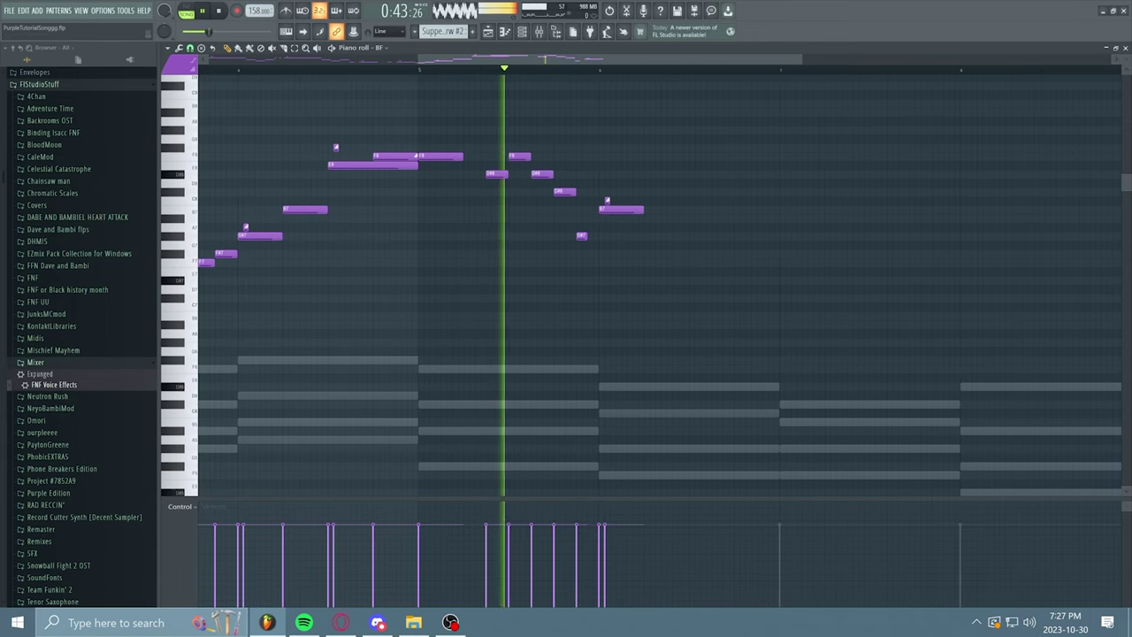
Lengthen the G#7 at the end of bar 5 and write D#8, C8, G#7 and D#7 notes with an F7 slide in bar 6
scroll(597, 236, "right", 3)
left_click_drag(585, 236, 627, 236)
key("space")
left_click(577, 174)
left_click(599, 201)
left_click(622, 236)
left_click(645, 281)
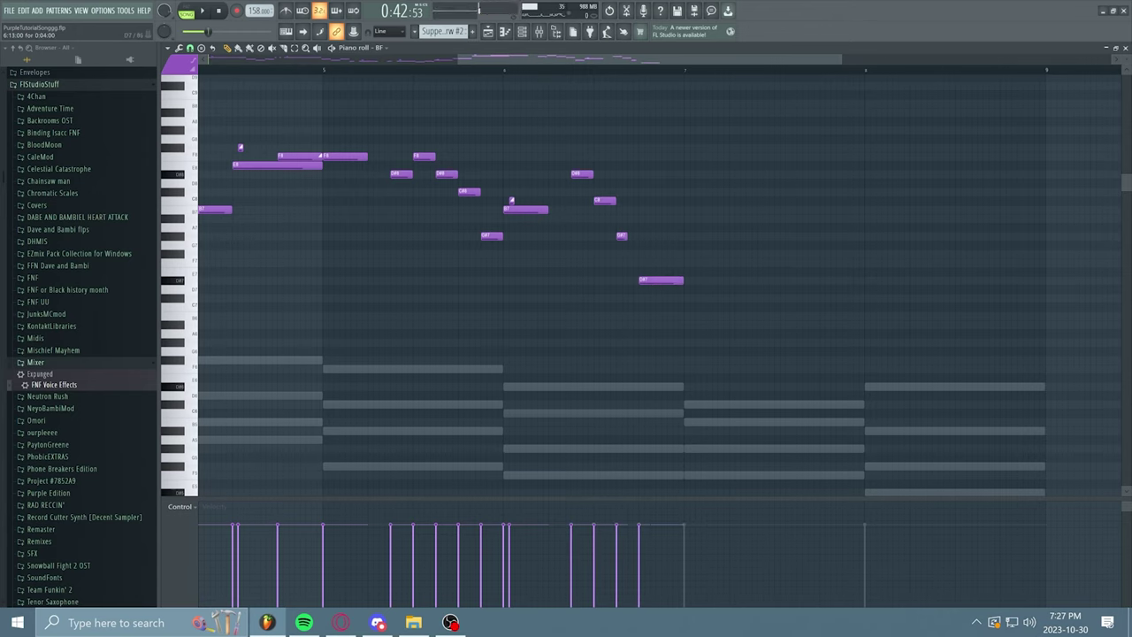
left_click(647, 263)
Change bar 6's opening note to D#8 without its slide, and replace the G#7 before it with a short F8 note
right_click(510, 201)
left_click_drag(510, 210, 510, 236)
key("space")
left_click_drag(491, 236, 510, 174)
key("space")
right_click(491, 219)
key("space")
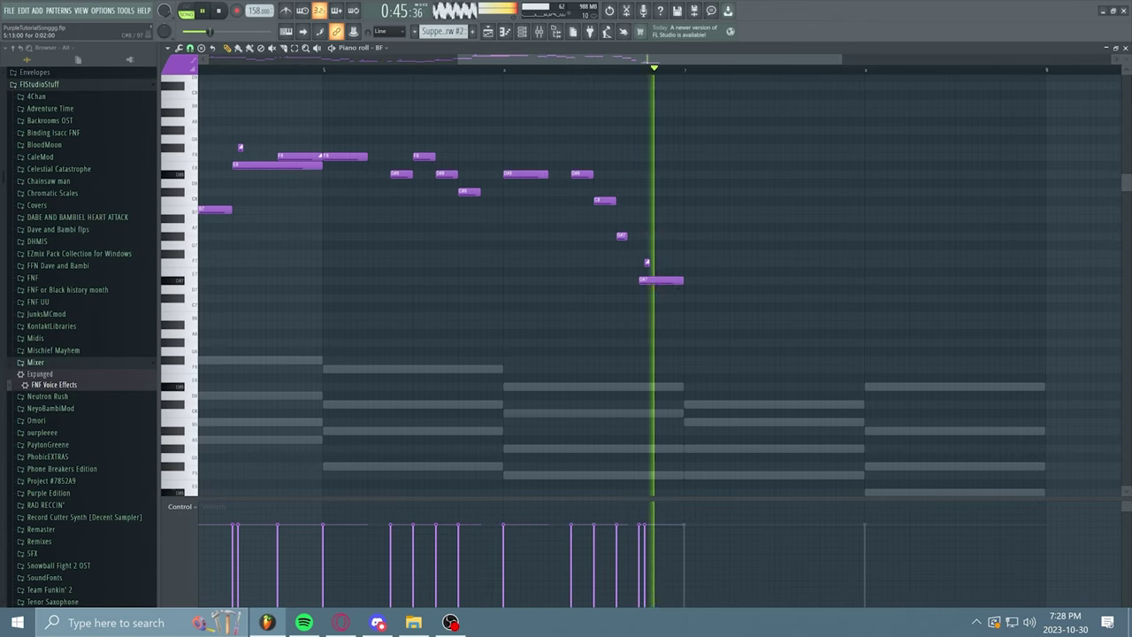
left_click(491, 157)
key("space")
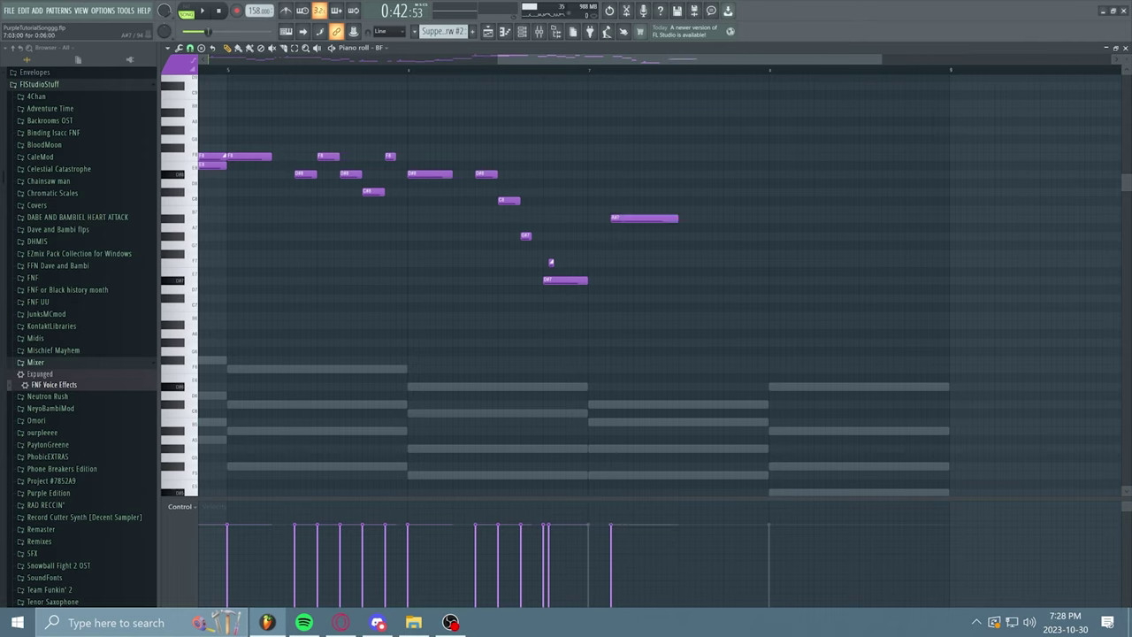
Write A#7, C8, B7 and A#7 notes in bar 7 with short B7 and C#8 slides
left_click(689, 236)
left_click(637, 209)
key("space")
key("space")
key("space")
left_click_drag(636, 209, 666, 219)
right_click(689, 236)
left_click(667, 201)
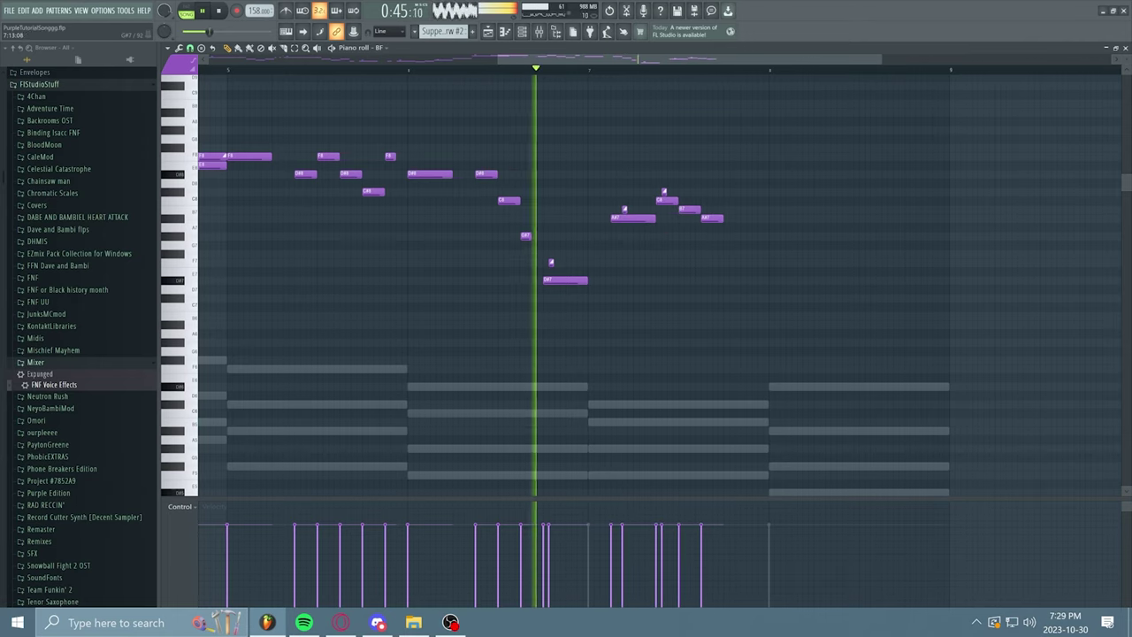
Play the complete eight-bar BF melody from the start
scroll(571, 286, "down", 2)
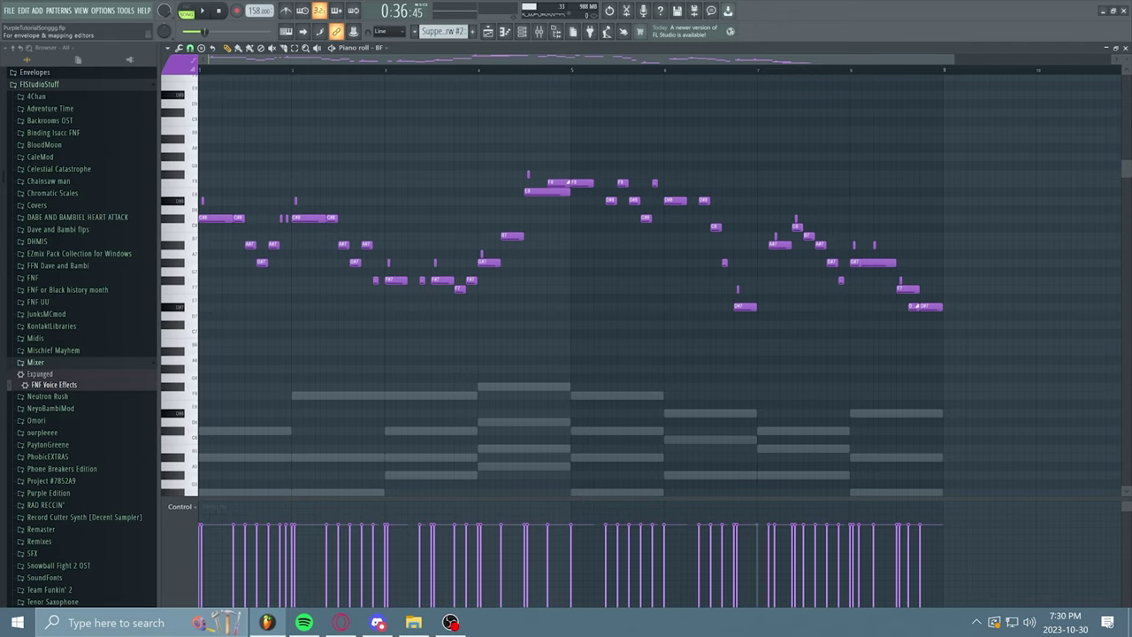
key("space")
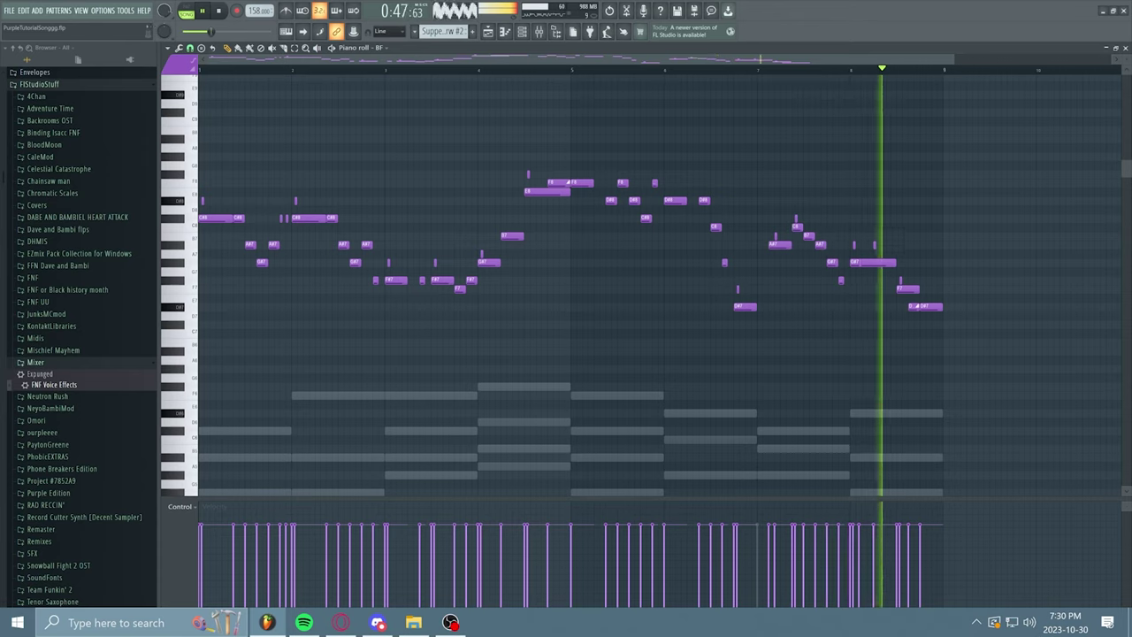
key("space")
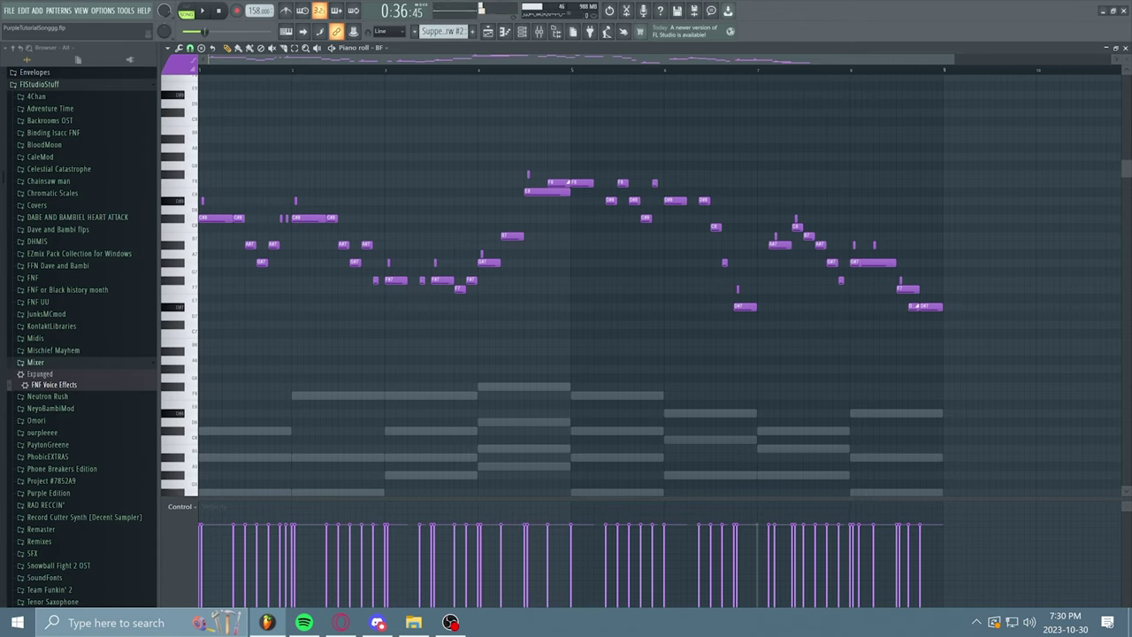
Cut all notes out of the BF piano roll and close it
left_click(23, 9)
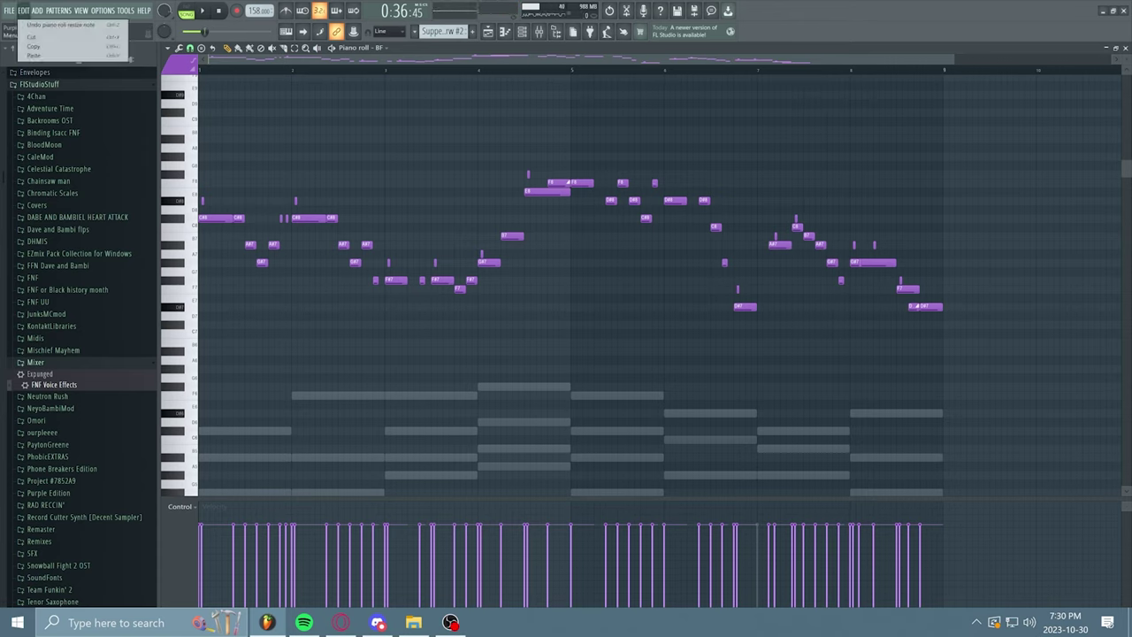
left_click(31, 36)
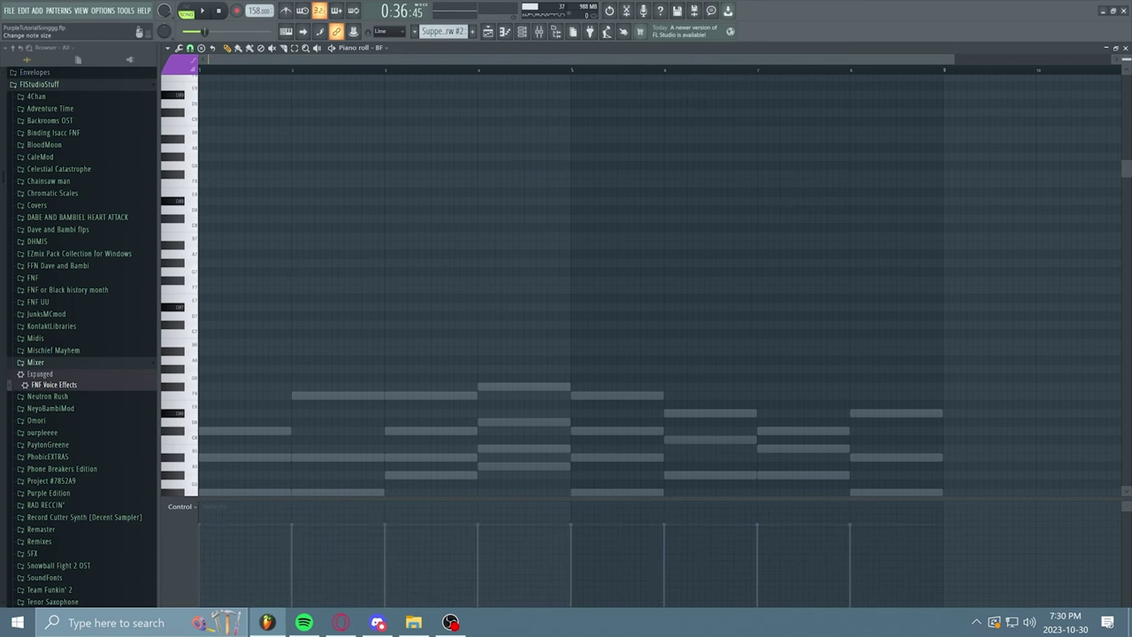
left_click(1126, 47)
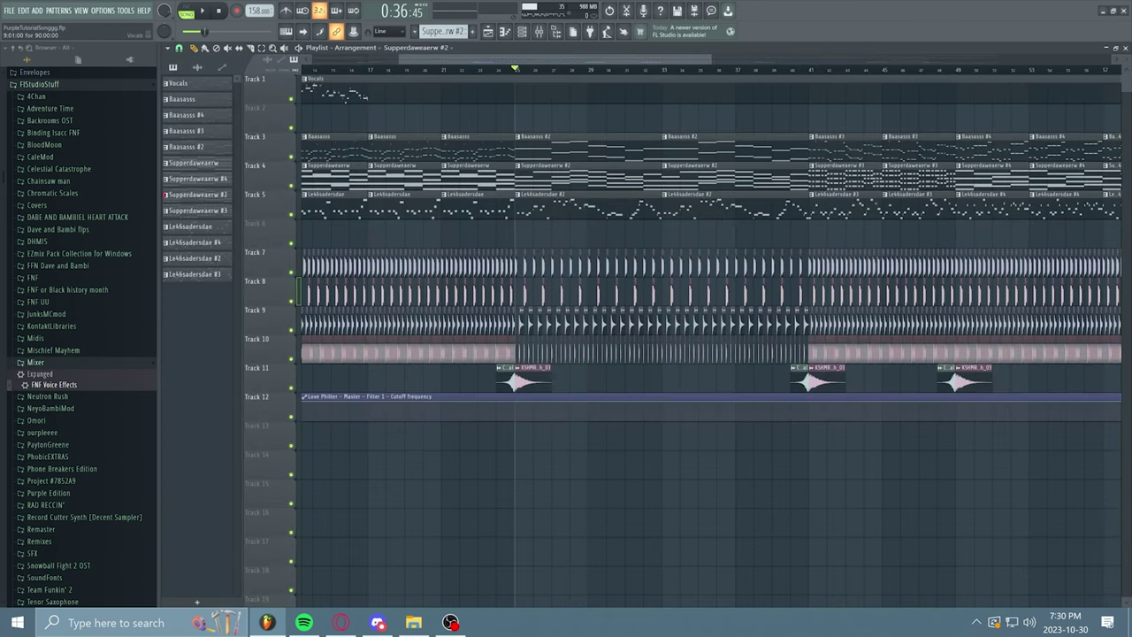
Open the Vocals pattern's piano roll on the BambiPitchedV2 channel and paste the cut melody from bar 17
double_click(398, 89)
left_click(407, 47)
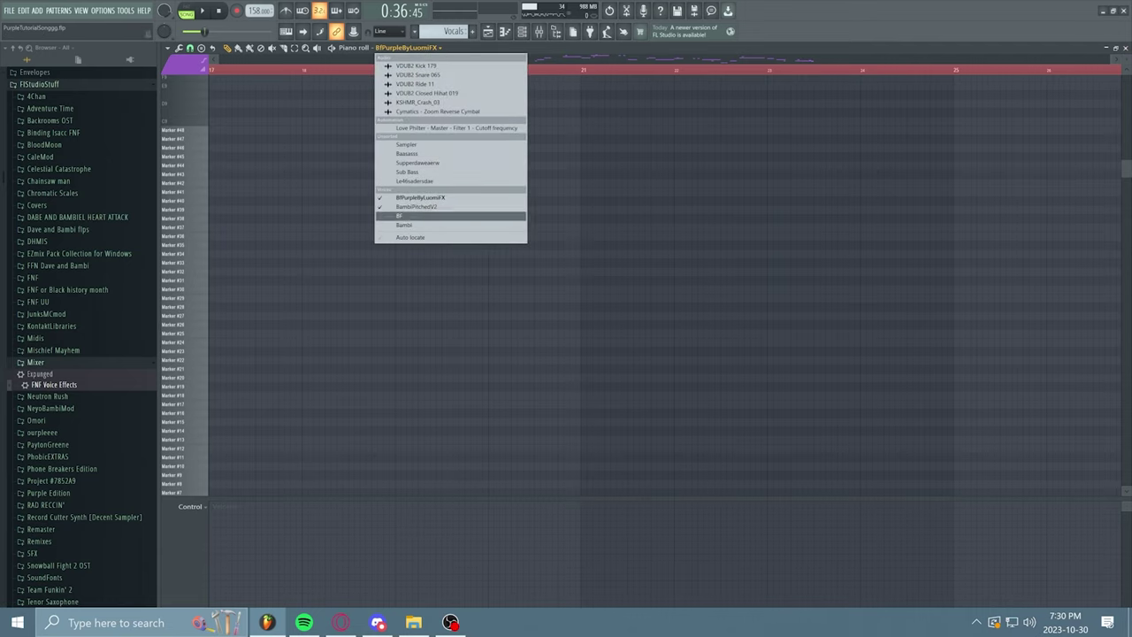
left_click(416, 206)
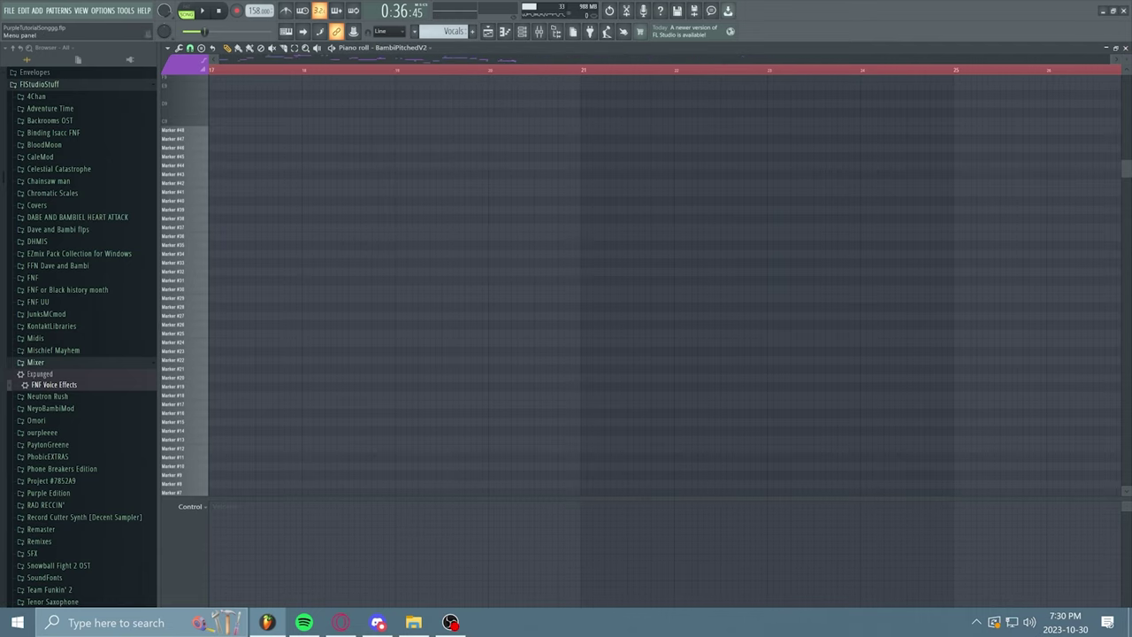
left_click(23, 10)
left_click(40, 56)
Paste the cut melody on the BfPurpleByLuomiFX channel of the Vocals pattern and shift it to start at bar 25
left_click(405, 48)
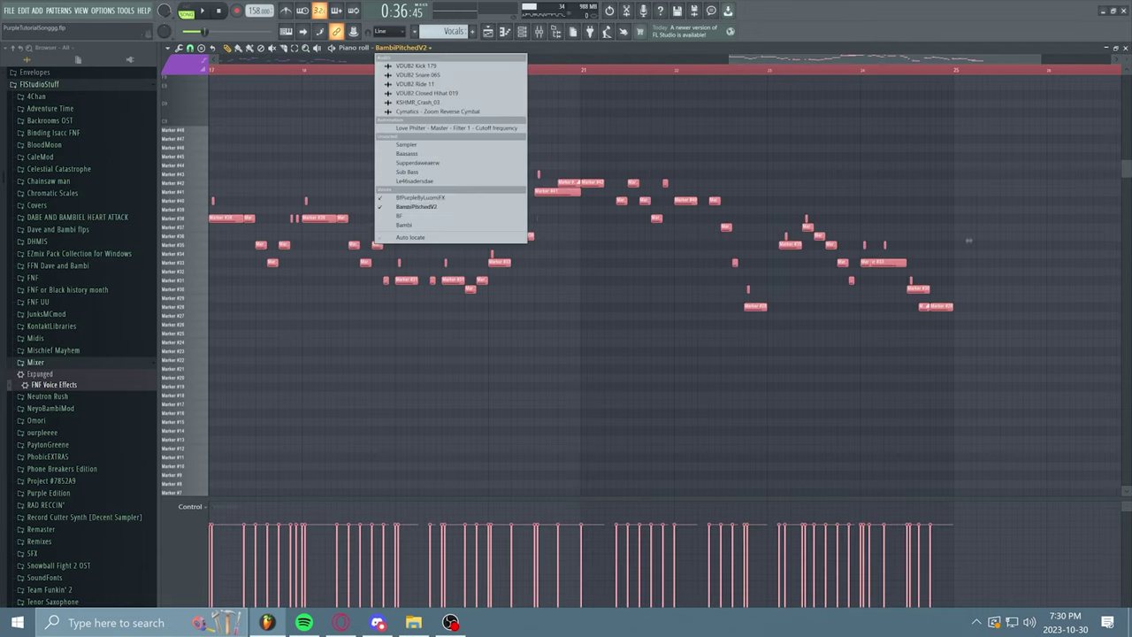
left_click(390, 205)
left_click(389, 47)
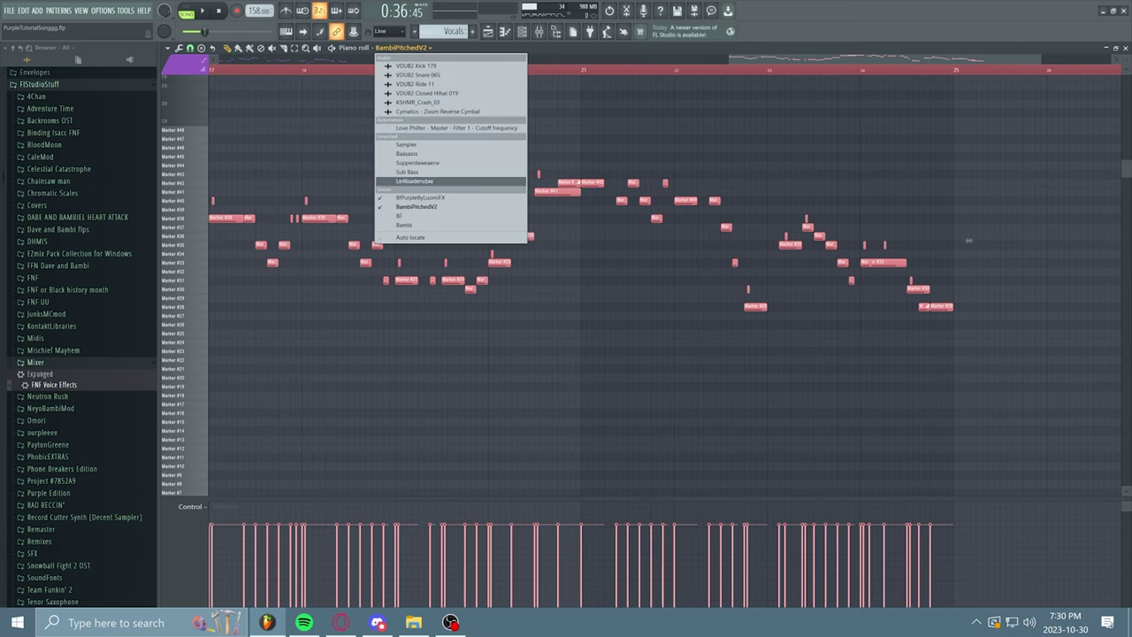
left_click(415, 198)
left_click(37, 11)
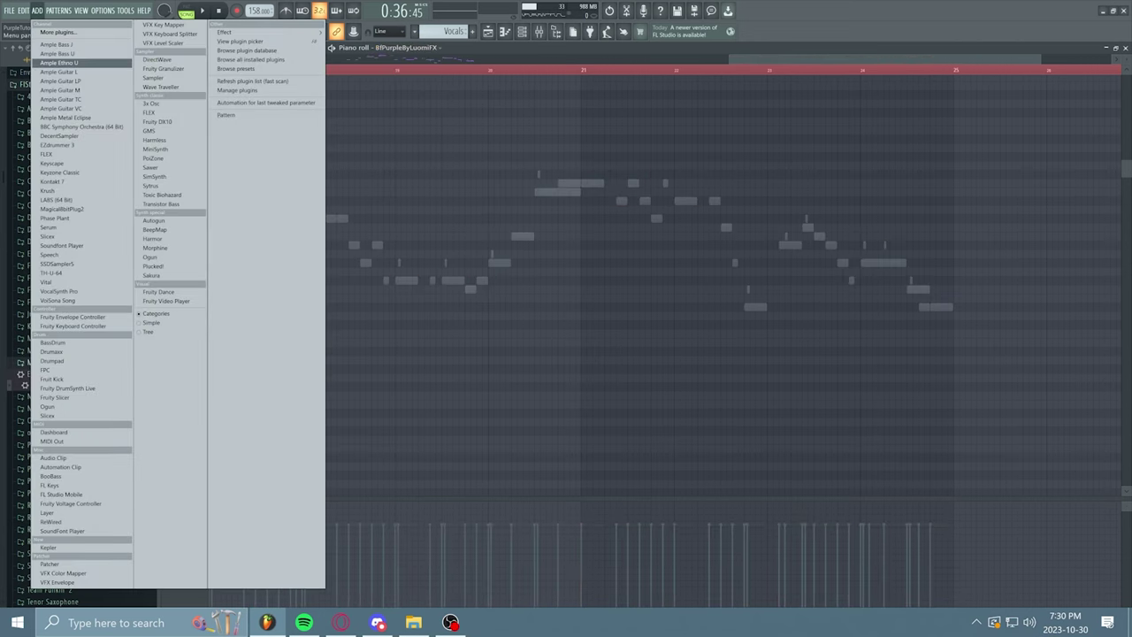
mouse_move(23, 11)
left_click(40, 56)
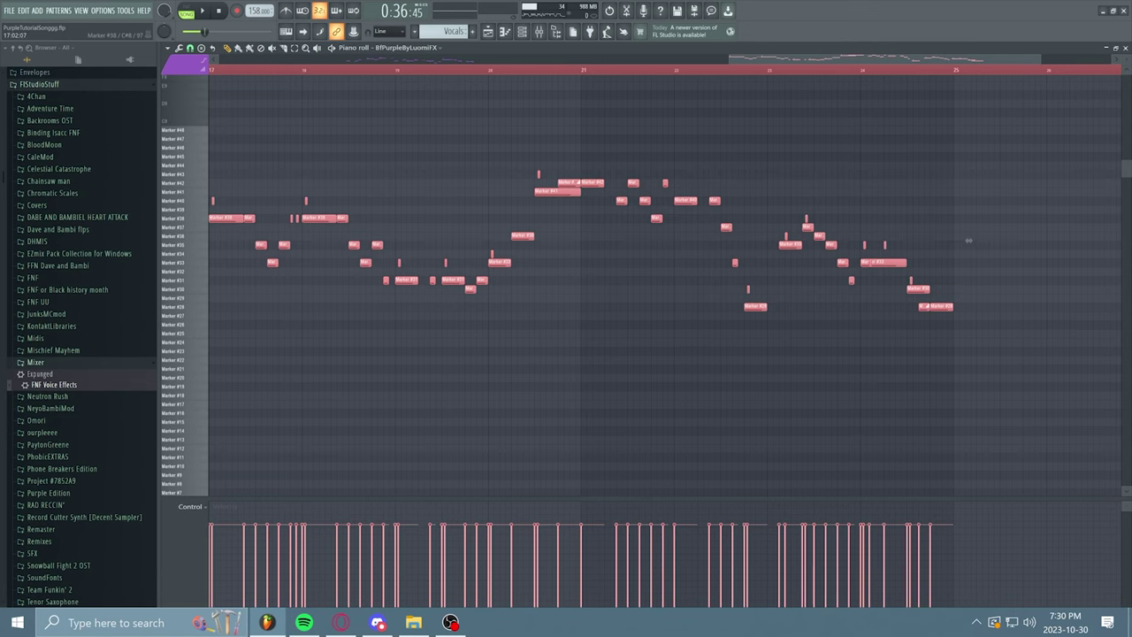
key("ctrl+b")
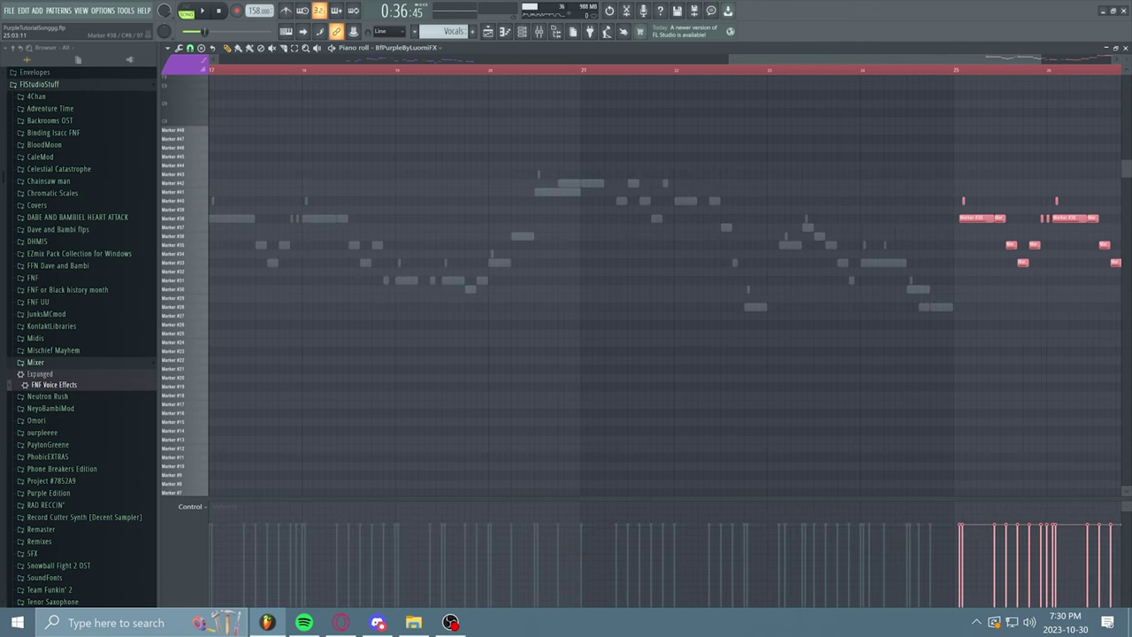
key("shift+Left")
Close the piano roll and play the arrangement from bar 25 to check both pasted vocal parts
left_click(1126, 48)
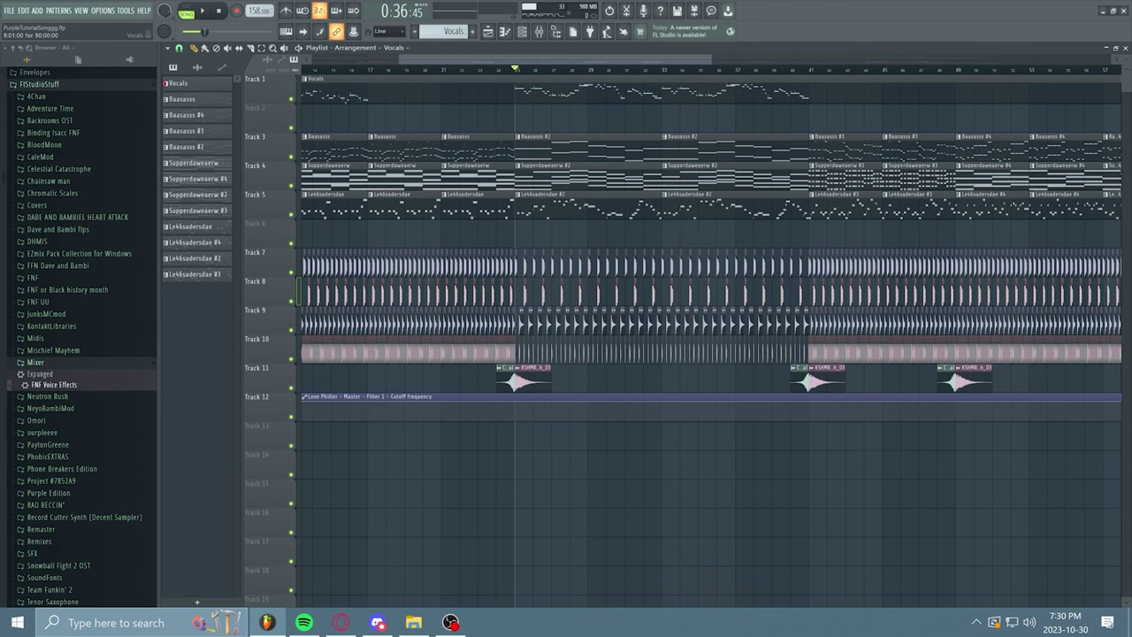
key("space")
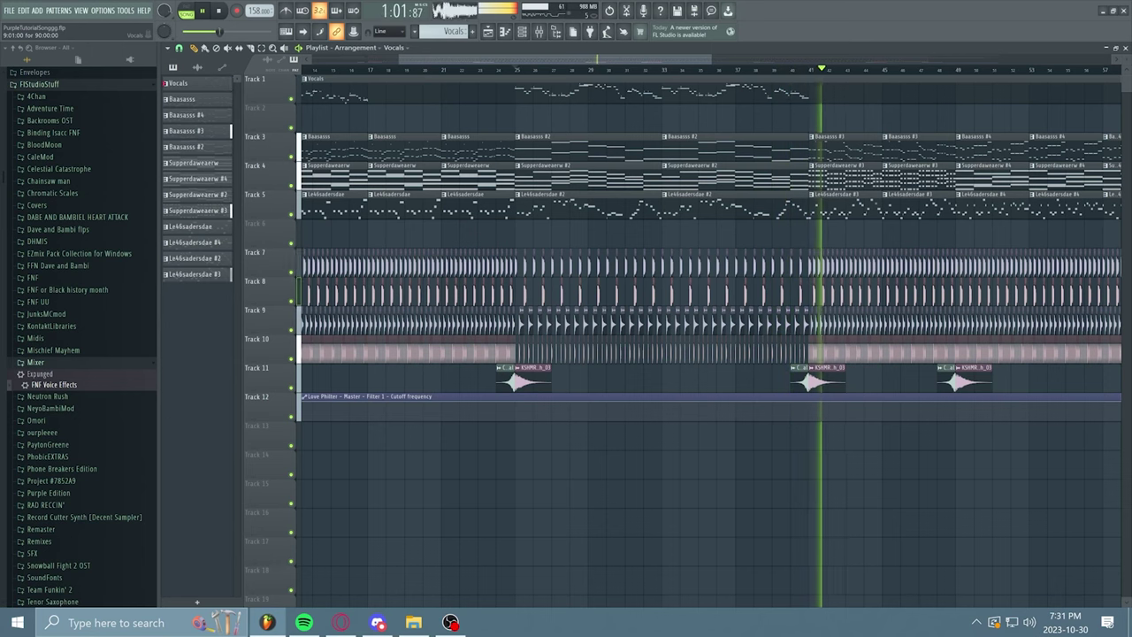
key("space")
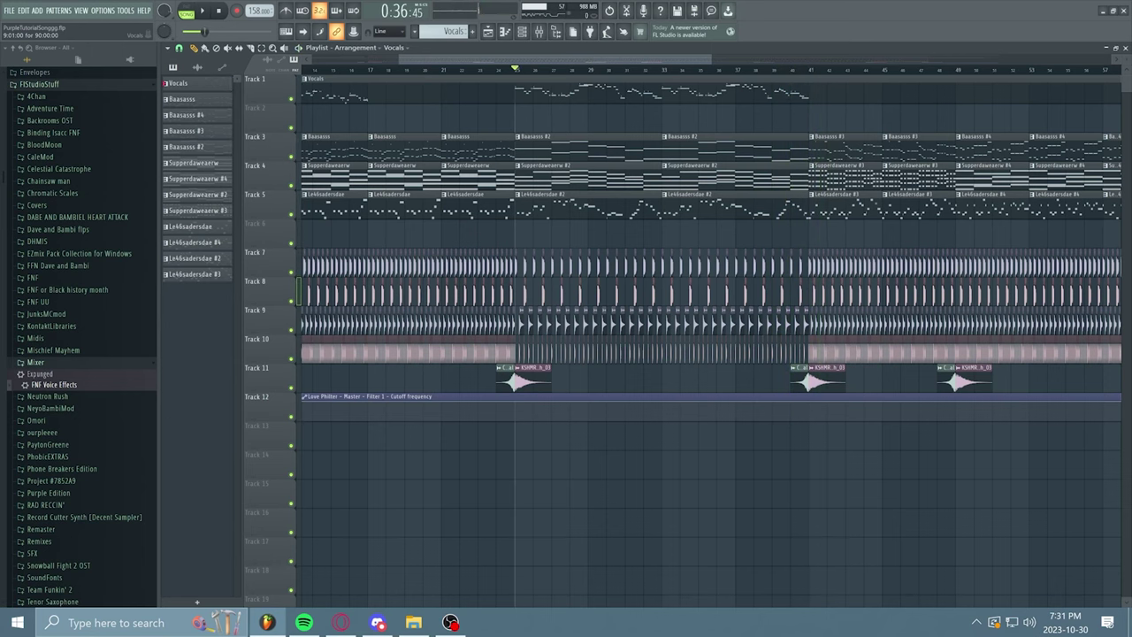
Paste the melody from bar 57 of the Vocals pattern on the BambiPitchedV2 channel
scroll(711, 336, "right", 10)
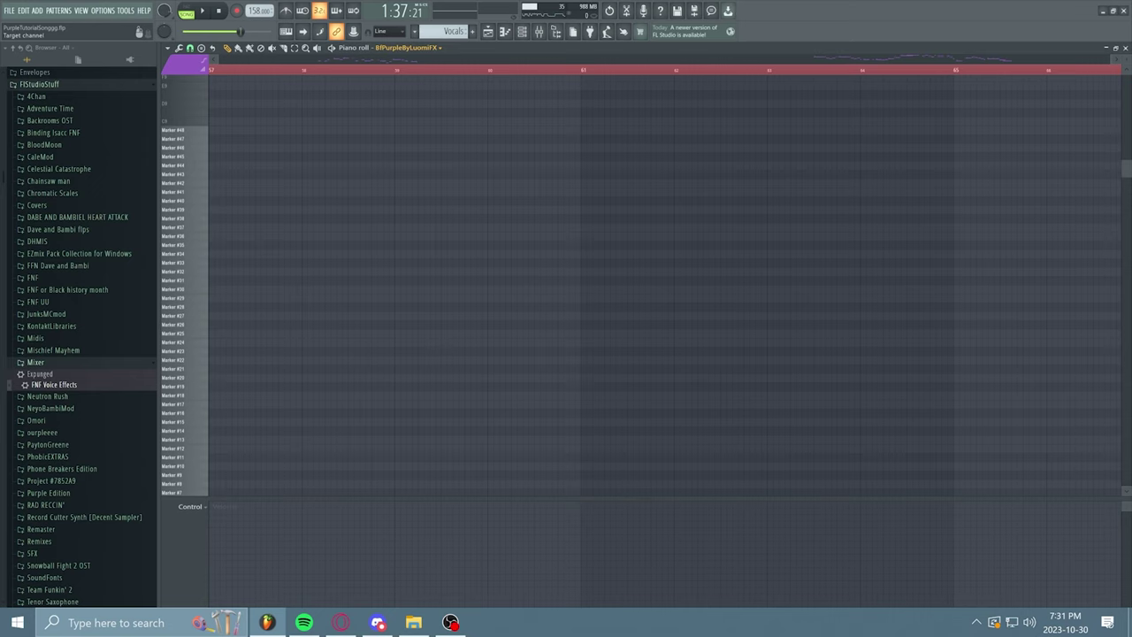
left_click(440, 47)
left_click(447, 205)
left_click(23, 11)
left_click(44, 57)
Paste the melody on the BfPurpleByLuomiFX channel, shift it to start at bar 65 and return to the playlist
left_click(407, 47)
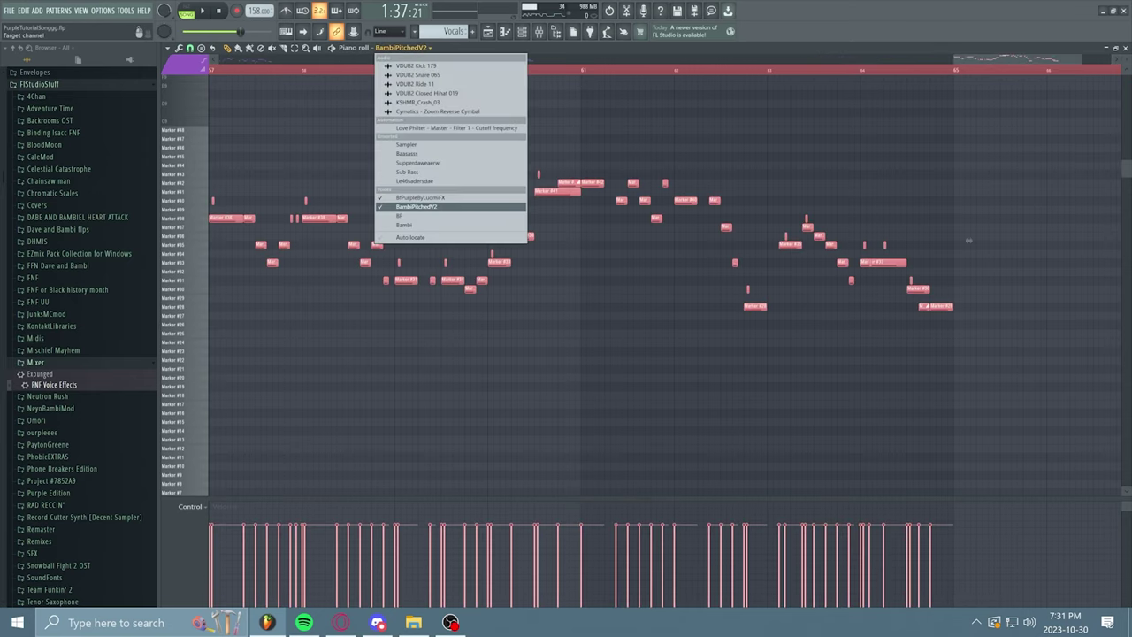
left_click(418, 196)
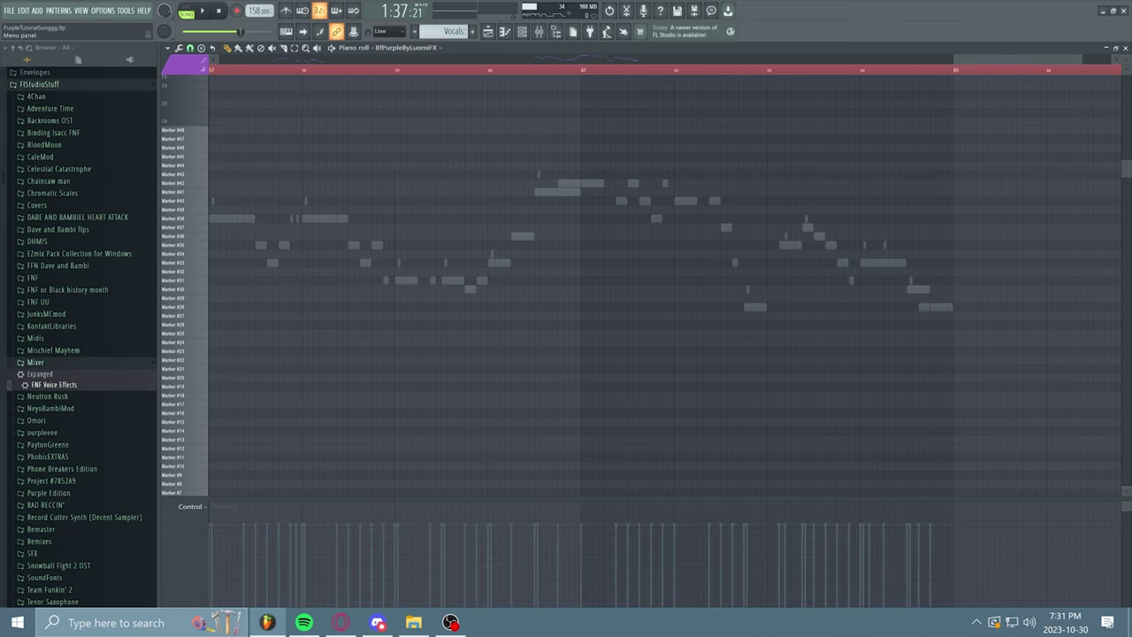
left_click(24, 11)
left_click(44, 57)
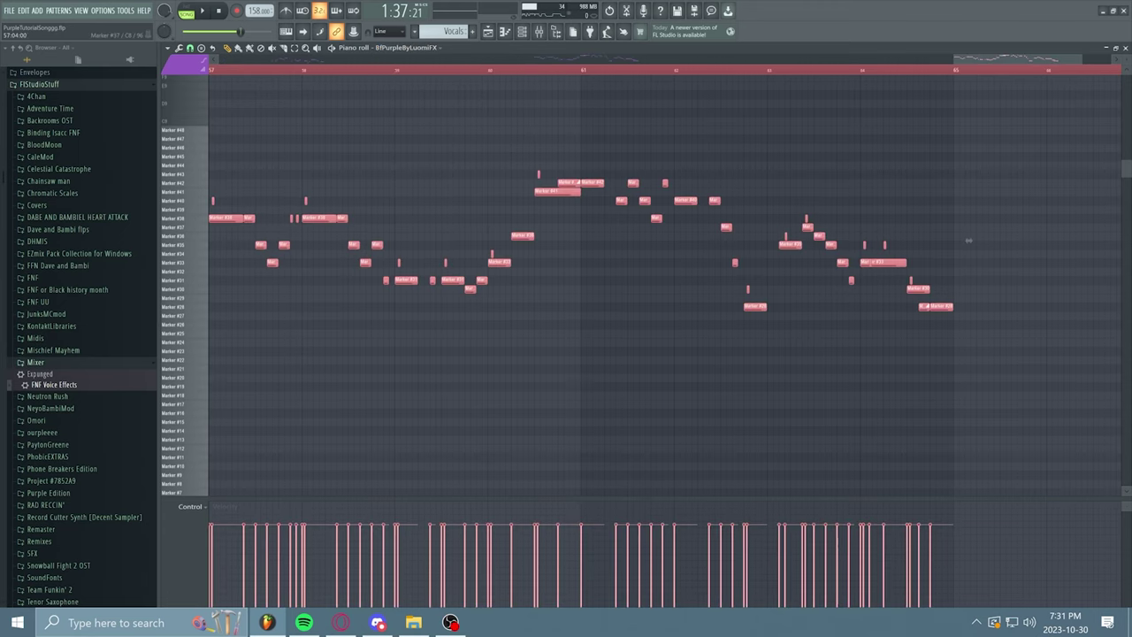
left_click_drag(221, 217, 960, 217)
key("F5")
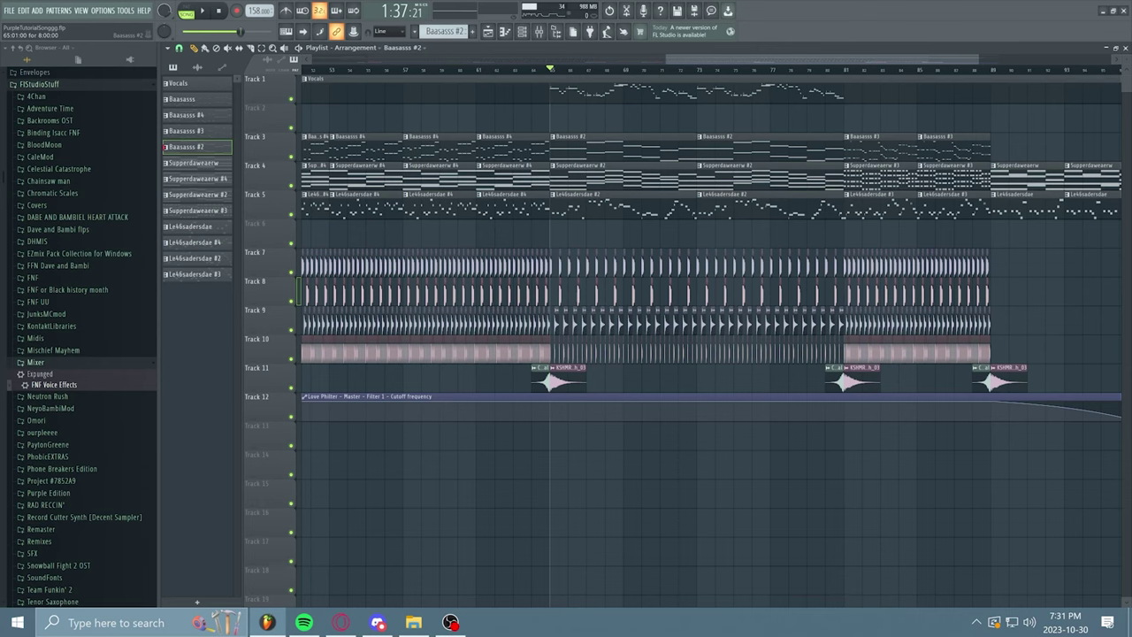
Set the playback position to bar 41 and open the Supperdaweaerw #3 pattern's piano roll on the BF channel
left_click_drag(796, 59, 622, 59)
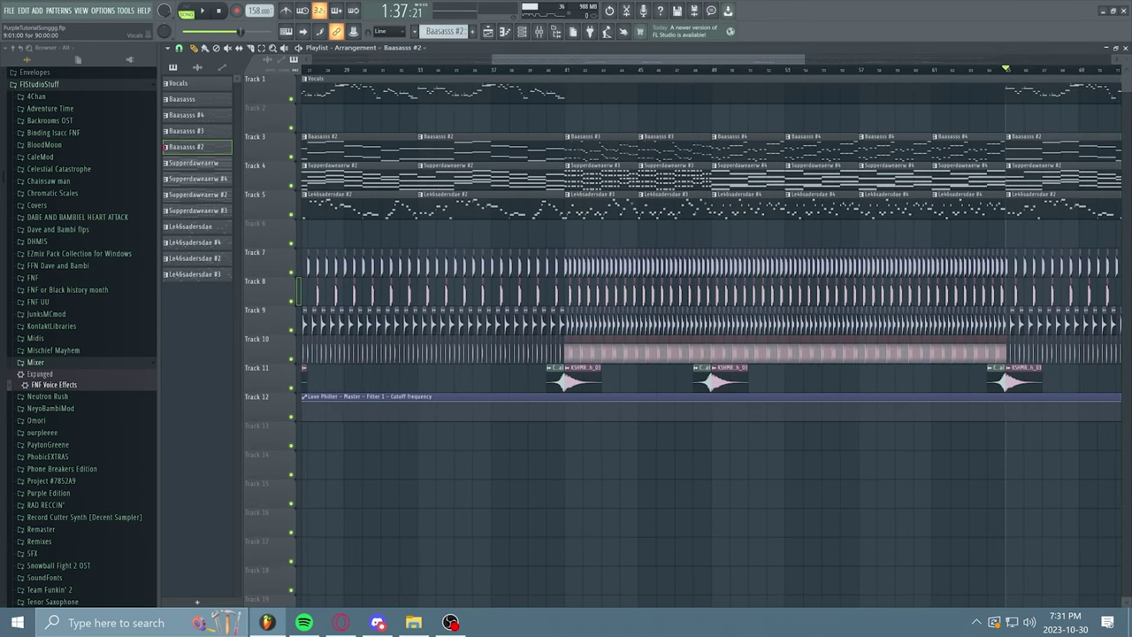
left_click(566, 70)
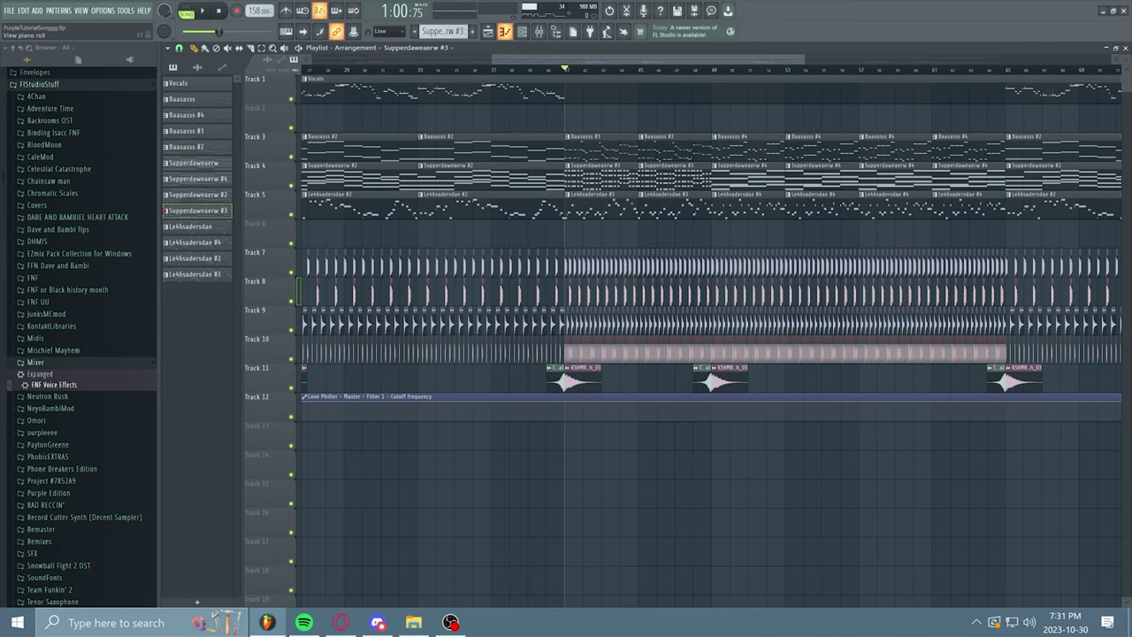
left_click(504, 31)
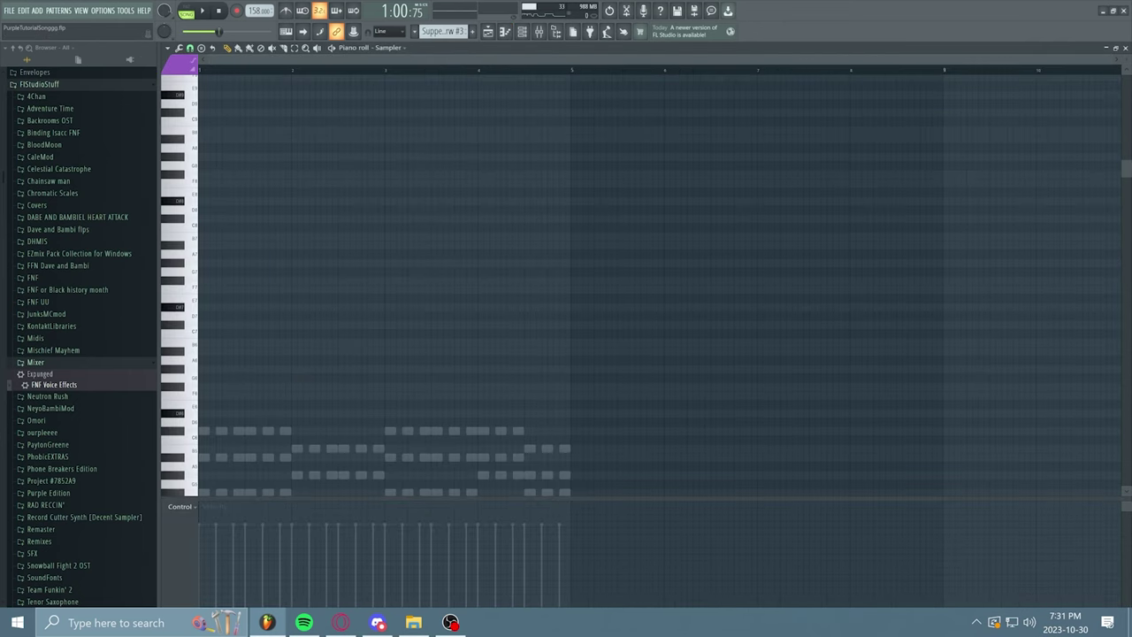
left_click(389, 46)
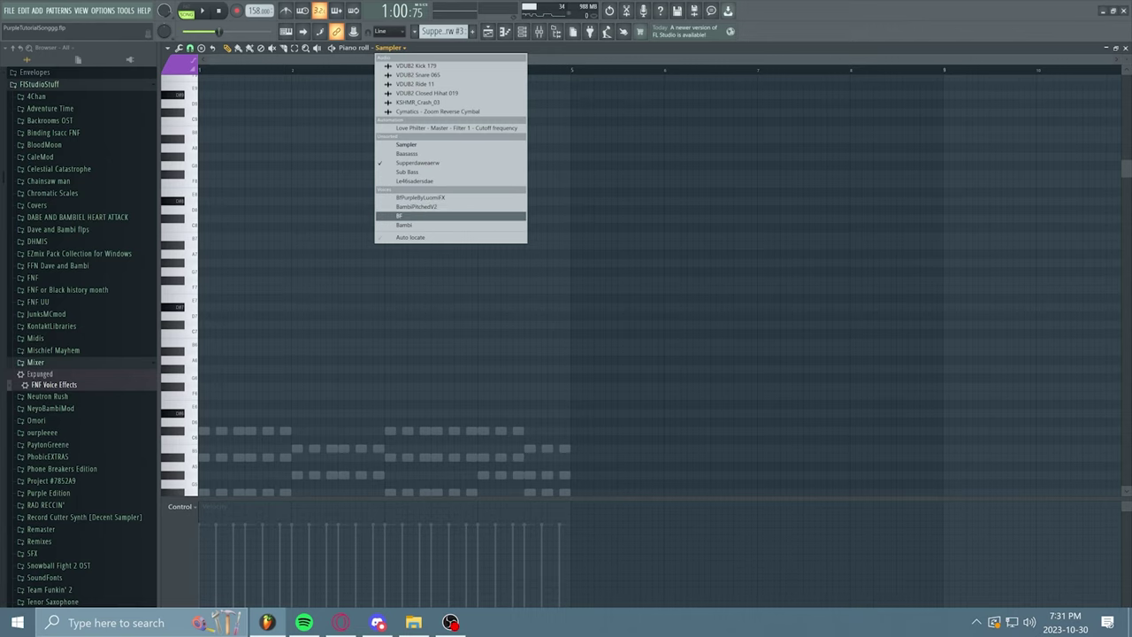
left_click(402, 214)
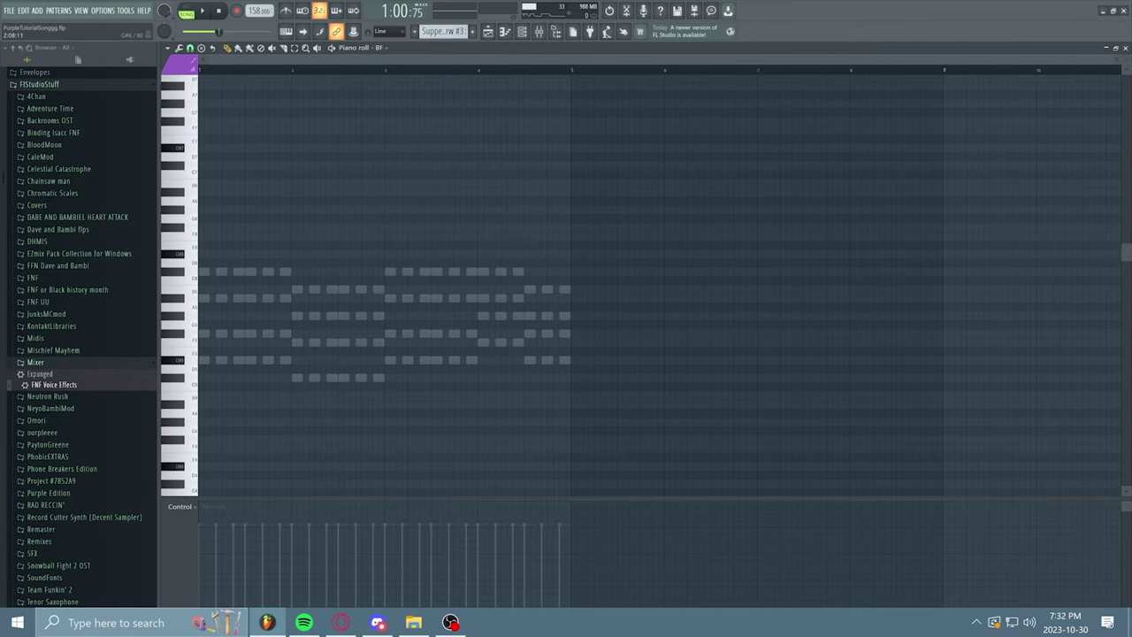
Write F7, D#7, F7 and a long F#7 with a G#7 slide in bar 1 of the BF melody
scroll(335, 209, "up", 1)
left_click(207, 157)
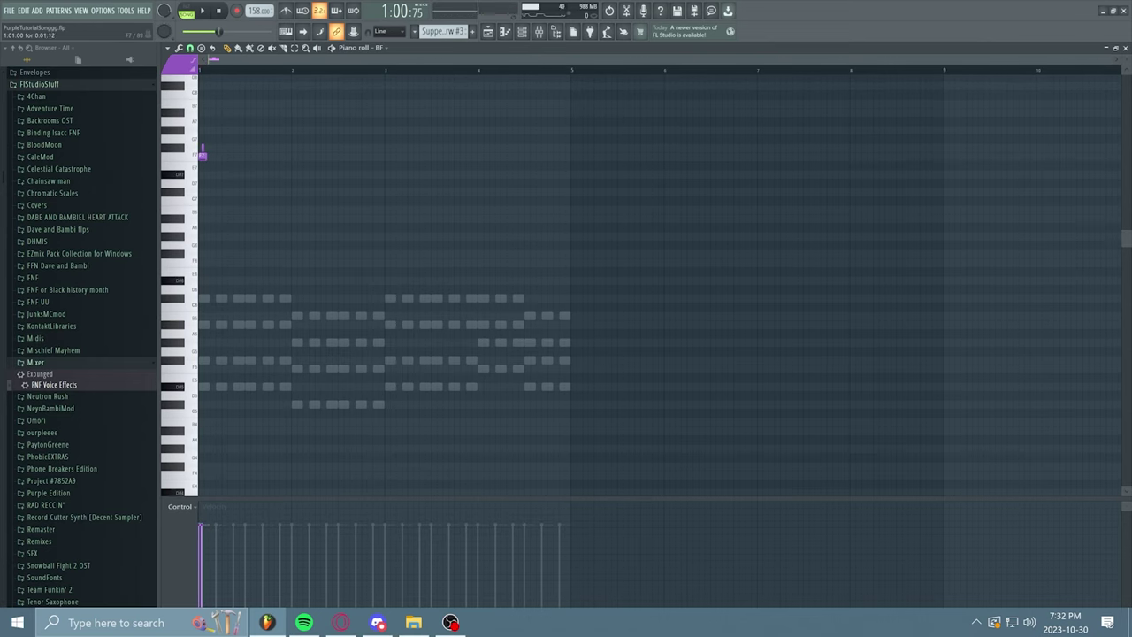
left_click(221, 174)
left_click(238, 157)
left_click(250, 148)
key("space")
key("space")
left_click_drag(267, 147, 290, 148)
left_click(272, 130)
key("space")
key("space")
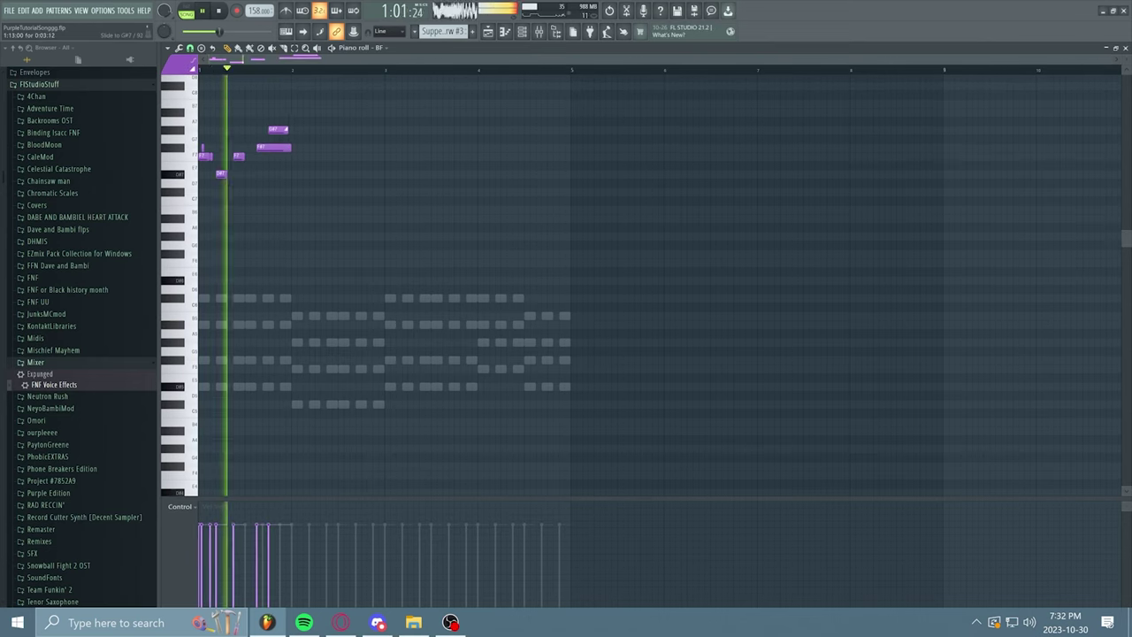
Write F7, C#7, D#7 and a long F7 in bar 2 of the BF melody
scroll(291, 157, "up", 2)
left_click(297, 209)
left_click(313, 245)
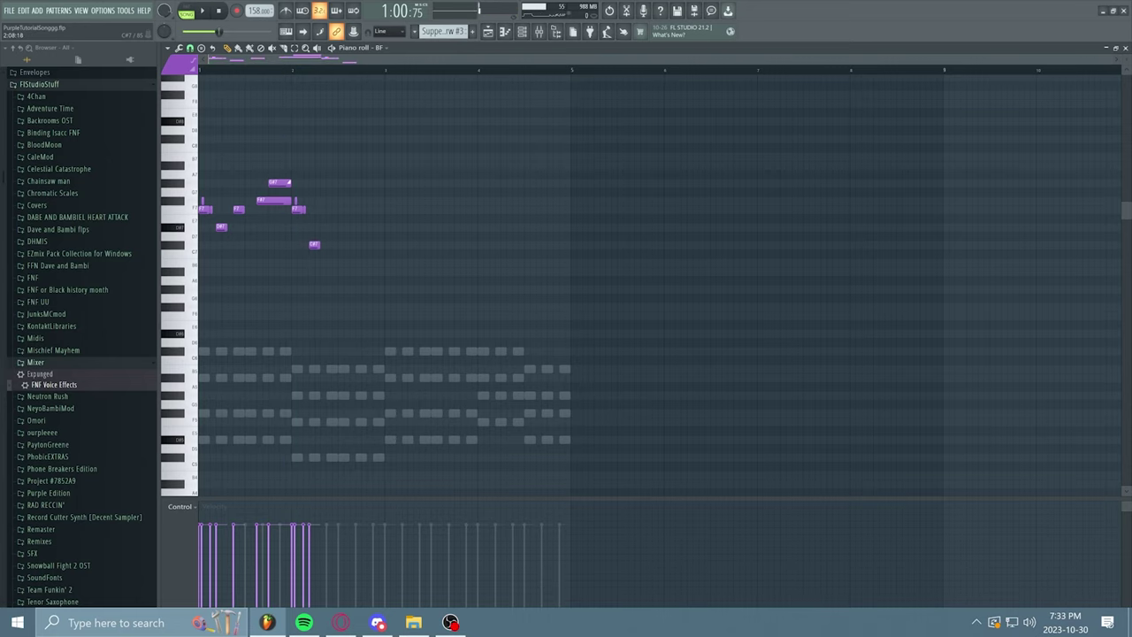
key("space")
left_click_drag(352, 210, 386, 209)
right_click(340, 210)
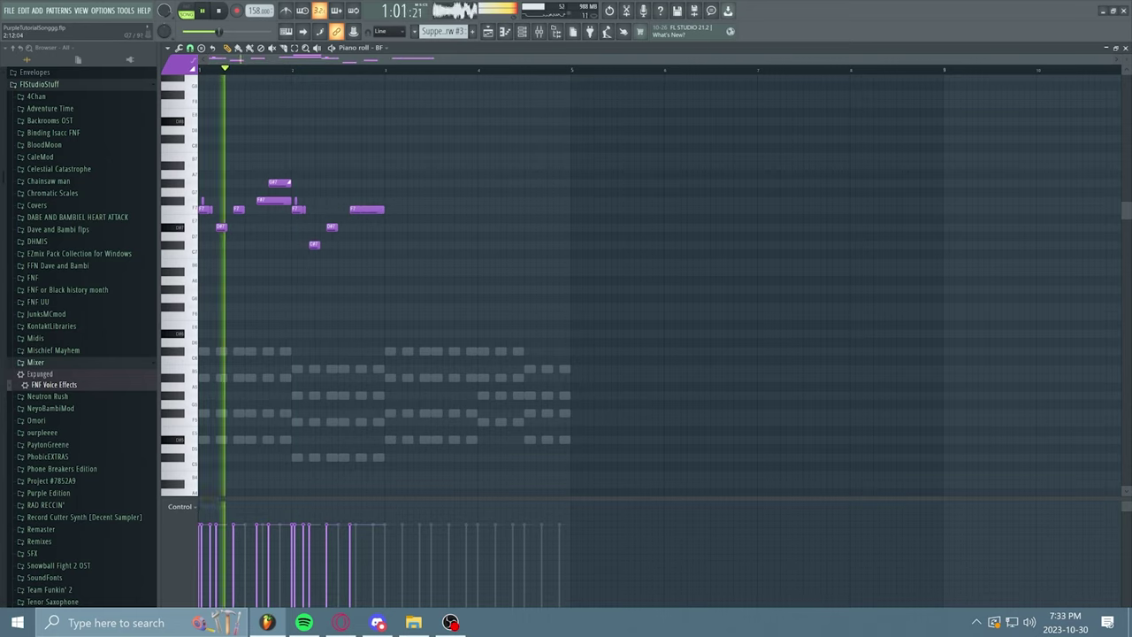
Add an F#7 slide over the long F7 at the end of bar 2 and play the phrase
left_click(365, 183)
key("space")
key("space")
right_click(372, 183)
key("space")
key("space")
left_click(366, 201)
key("space")
key("space")
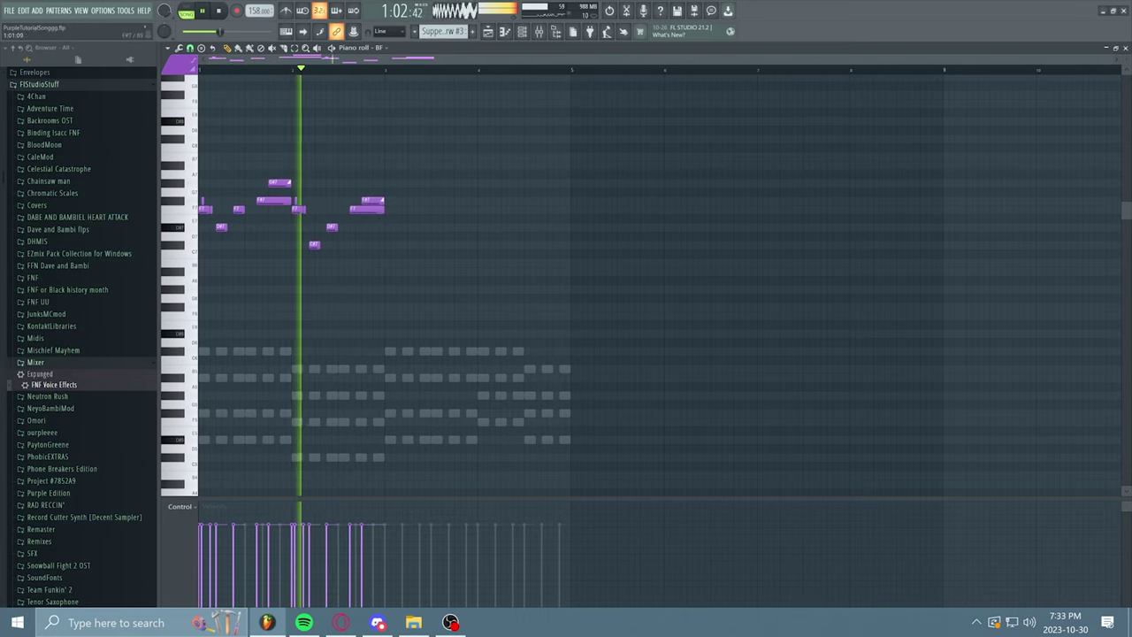
key("space")
Duplicate the two-bar BF phrase into bars 3 and 4 and play it back
key("ctrl+a")
key("ctrl+b")
key("space")
key("space")
Rewrite bar 4 with D#7 and F7 followed by a run descending through D#7 and C#7
left_click(497, 227)
left_click(515, 210)
left_click(527, 228)
left_click(539, 245)
key("space")
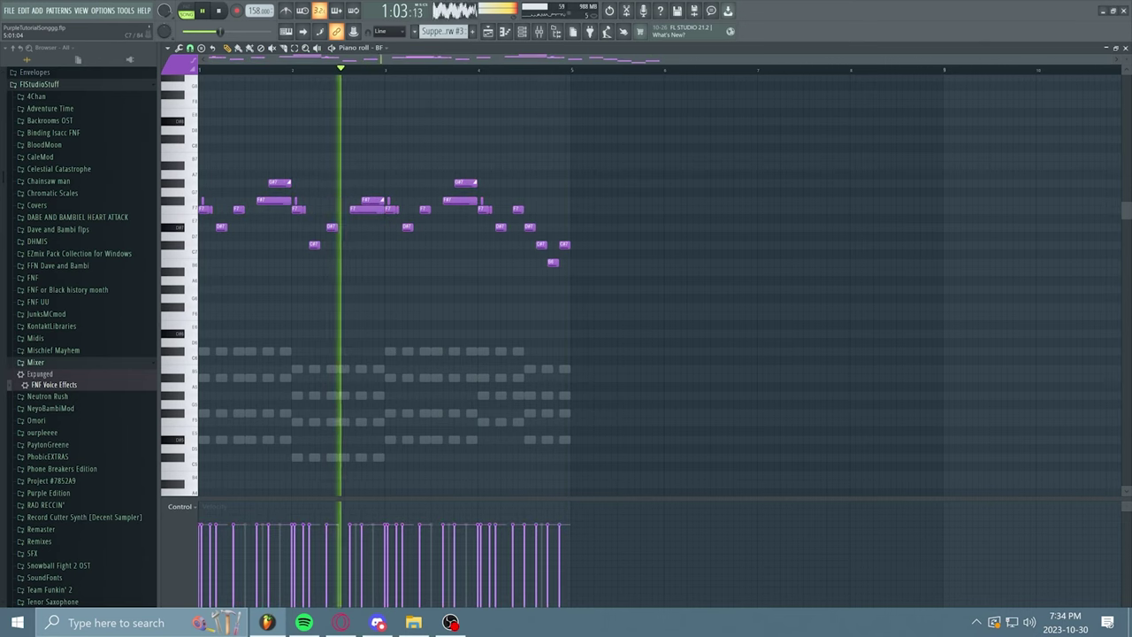
Replace the descending end of bar 4 with rising F#7, G#7 and long A#7 notes, adding a short B7 slide
left_click(527, 201)
left_click(539, 183)
left_click(550, 166)
left_click_drag(546, 183, 570, 166)
key("space")
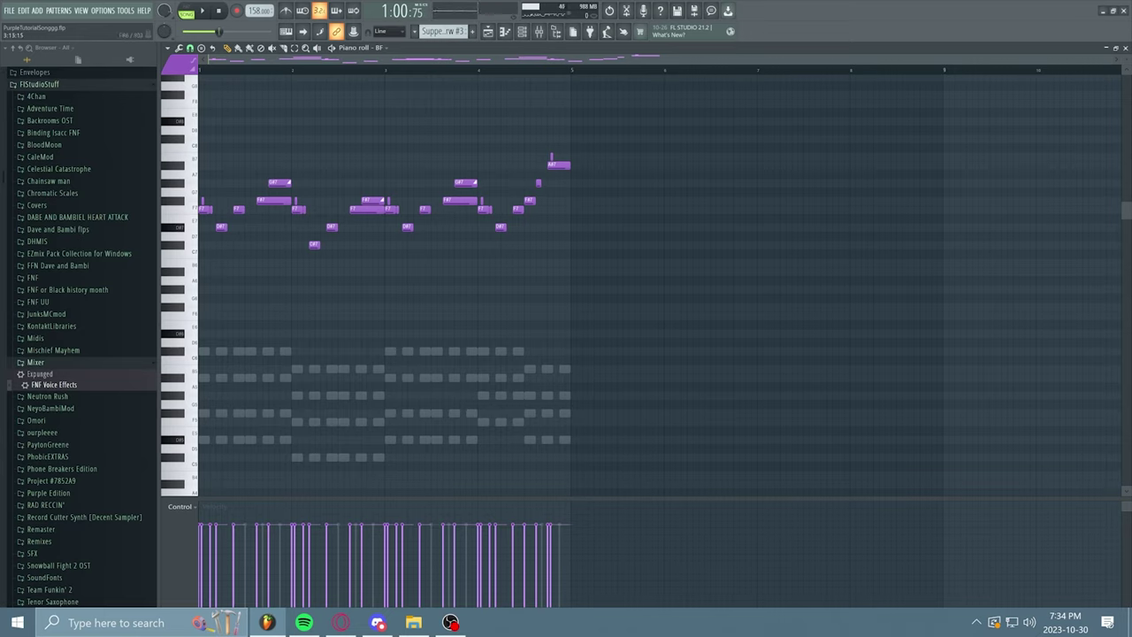
On the Bambi channel, write short F#7 and F7 notes followed by F#7, F7 and D#7 in bar 1
left_click(386, 48)
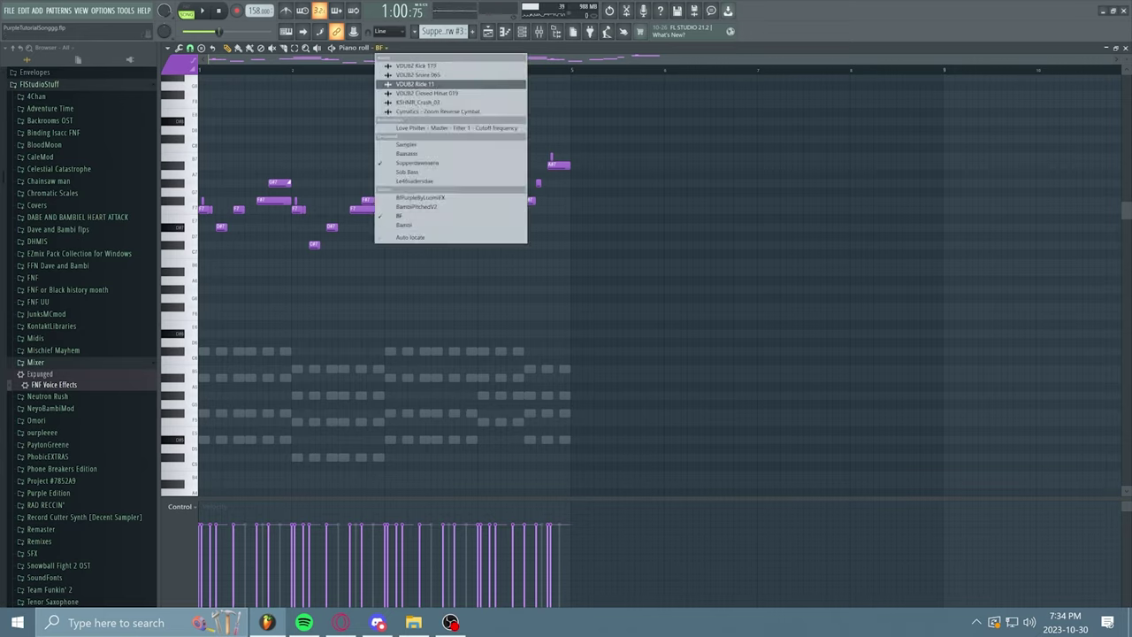
left_click(425, 220)
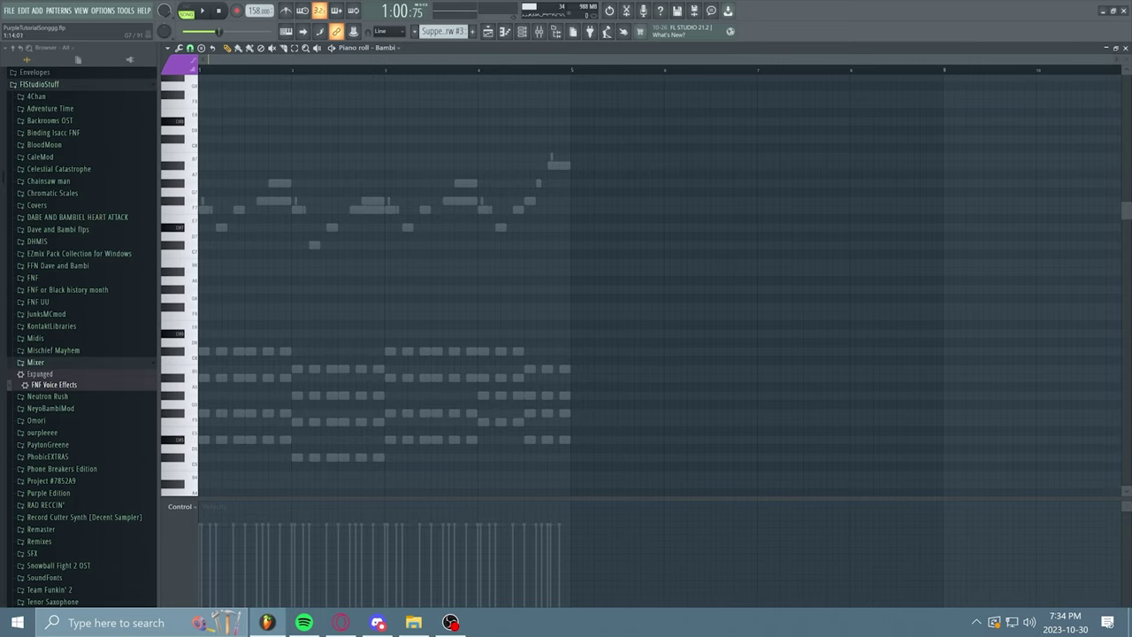
scroll(642, 283, "up", 1)
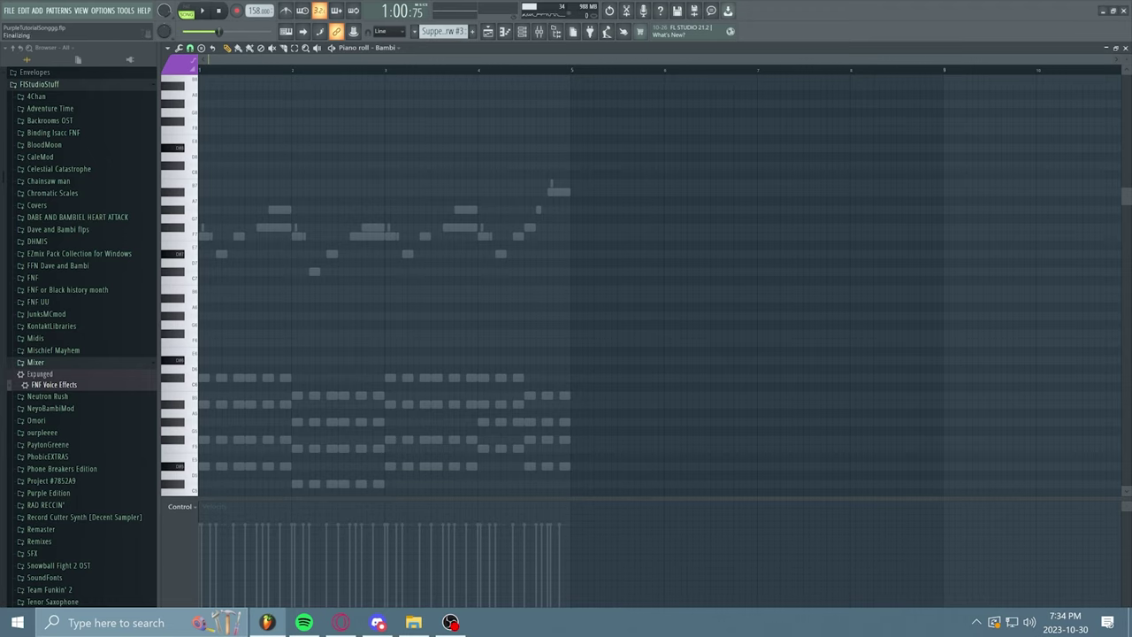
left_click(247, 227)
left_click(253, 236)
left_click(260, 227)
key("space")
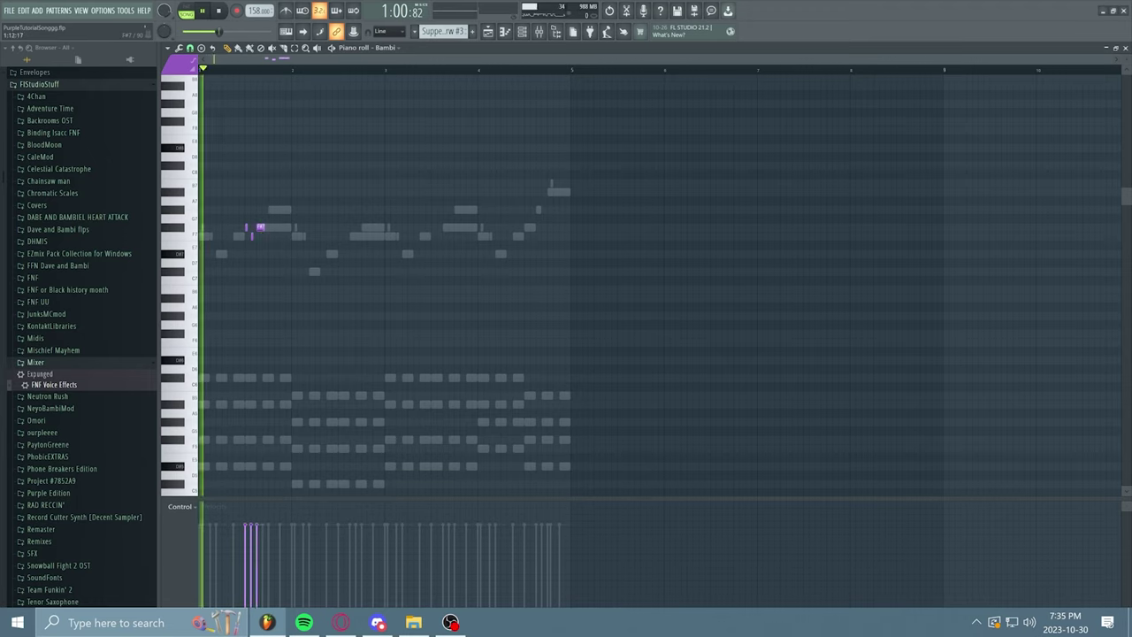
left_click(271, 236)
left_click(283, 254)
key("space")
Copy the five-note Bambi phrase from bar 1 into bar 3 and play the result
key("ctrl+a")
left_click_drag(310, 239, 446, 234)
key("space")
key("space")
key("space")
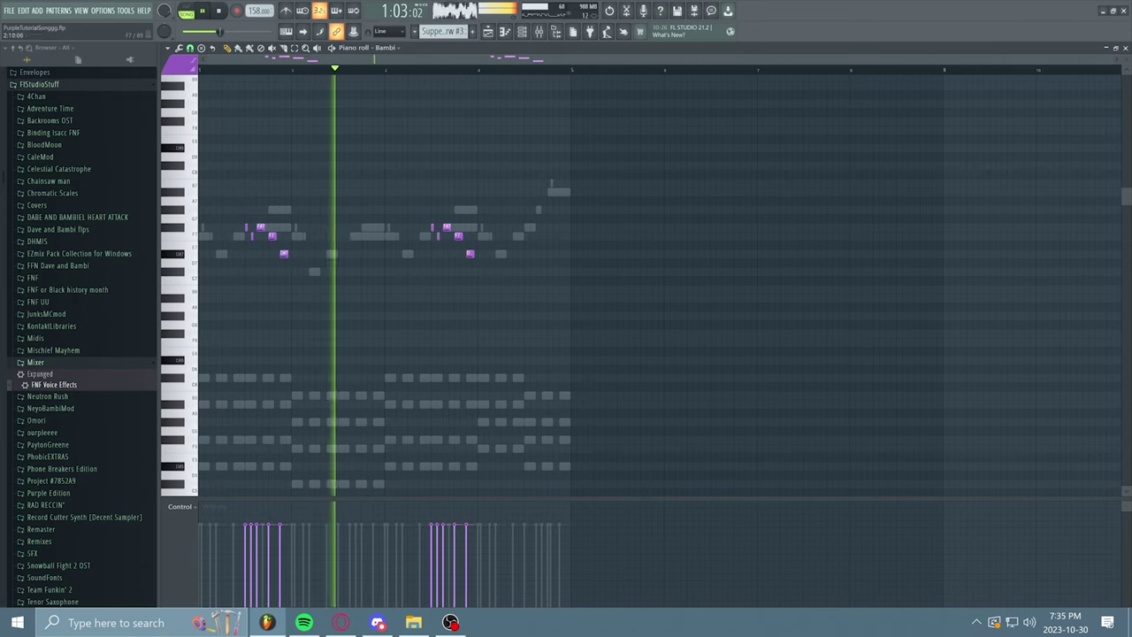
Write short F7 and D#7 notes followed by F7, D#7 and C#7 in bar 2 of the Bambi part
left_click(340, 236)
left_click(345, 254)
left_click(353, 236)
left_click(365, 254)
key("space")
key("space")
left_click(377, 271)
key("space")
key("space")
key("space")
Write a rising A#7, B7 and long C#8 run with a short D#8 slide at the end of Bambi's bar 4
left_click(530, 227)
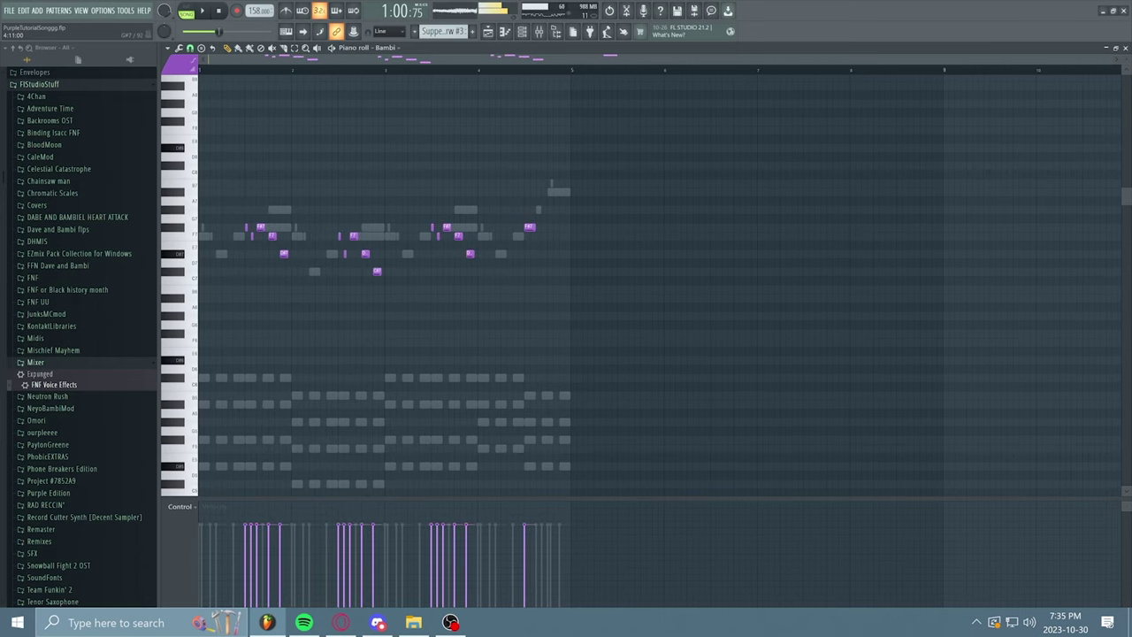
left_click(530, 236)
left_click(537, 227)
left_click(542, 209)
double_click(552, 183)
left_click(550, 191)
left_click_drag(553, 192, 552, 148)
key("space")
key("space")
left_click(529, 227)
left_click_drag(529, 227, 529, 192)
left_click(543, 183)
key("ctrl+z")
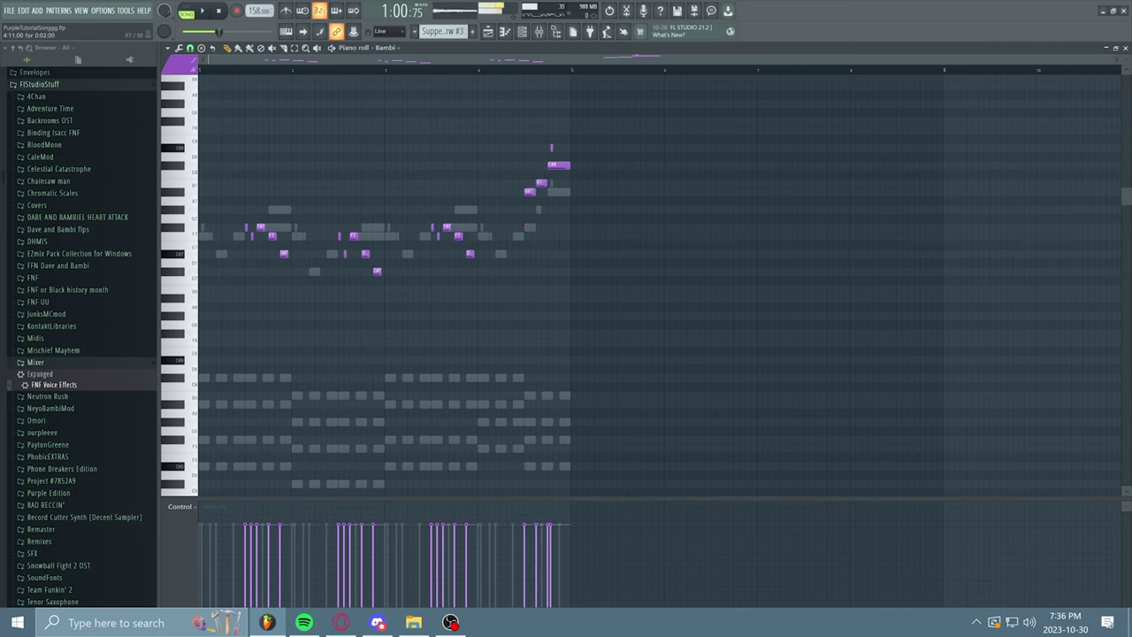
Play the four-bar pattern to check the Bambi notes against the BF melody and chords
key("space")
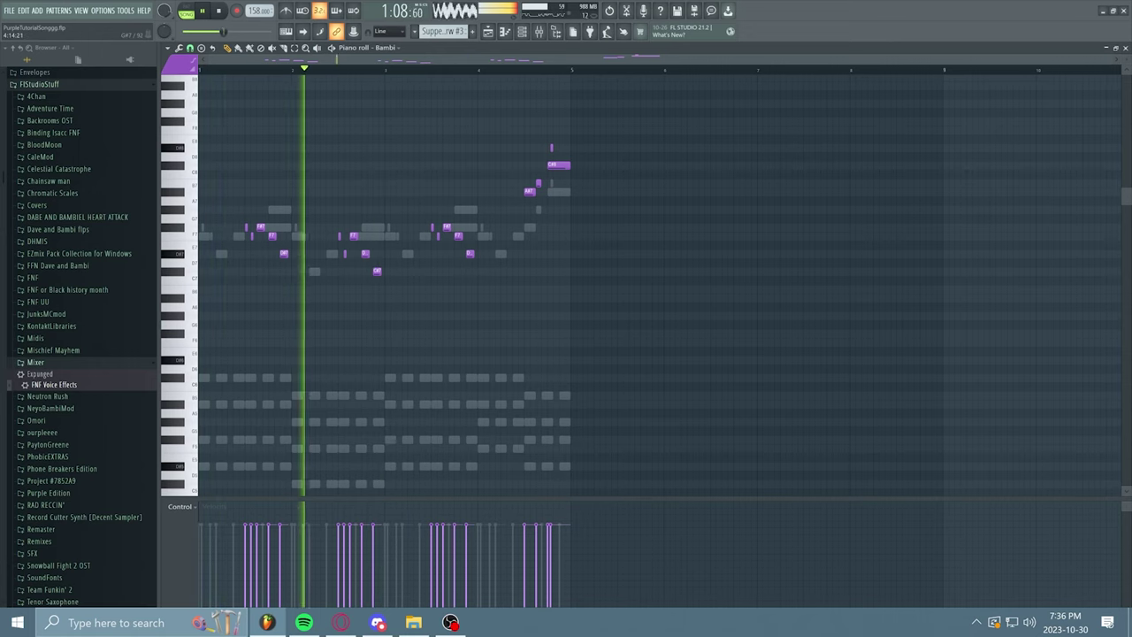
key("space")
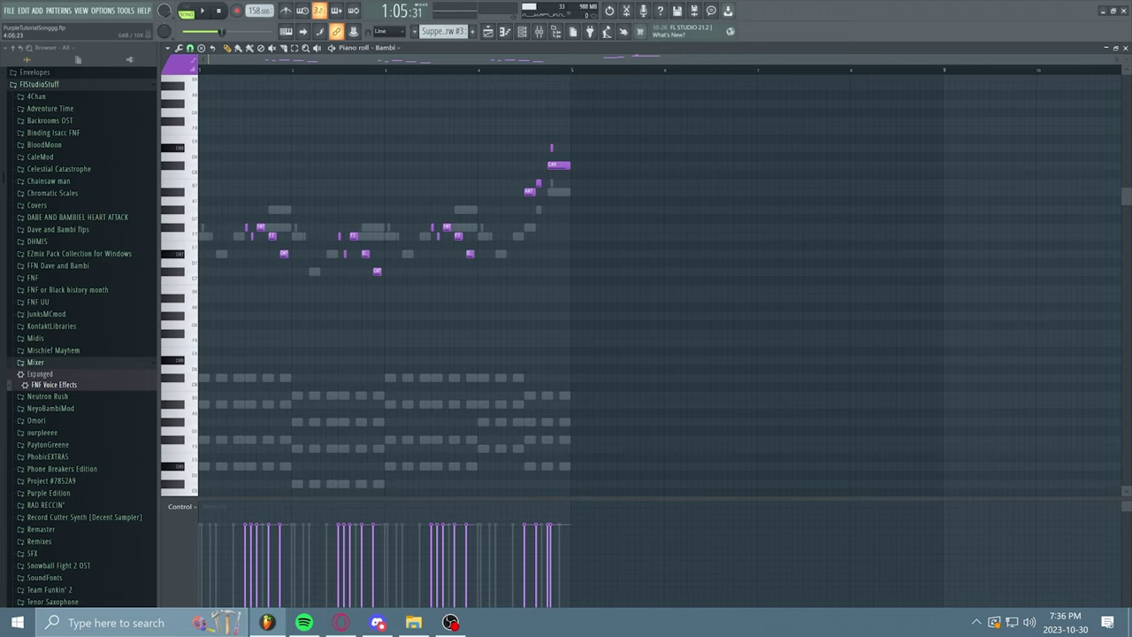
key("space")
key("space")
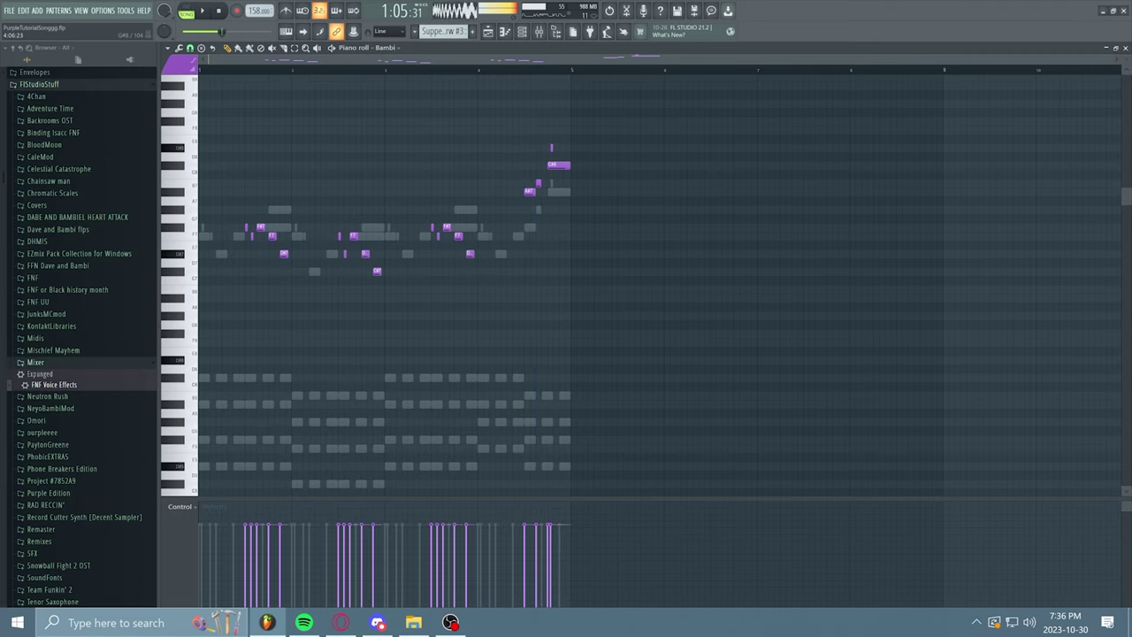
Cut the four-bar Bambi notes from the Supperdaweaerw #3 pattern and return to the playlist
scroll(566, 283, "up", 6)
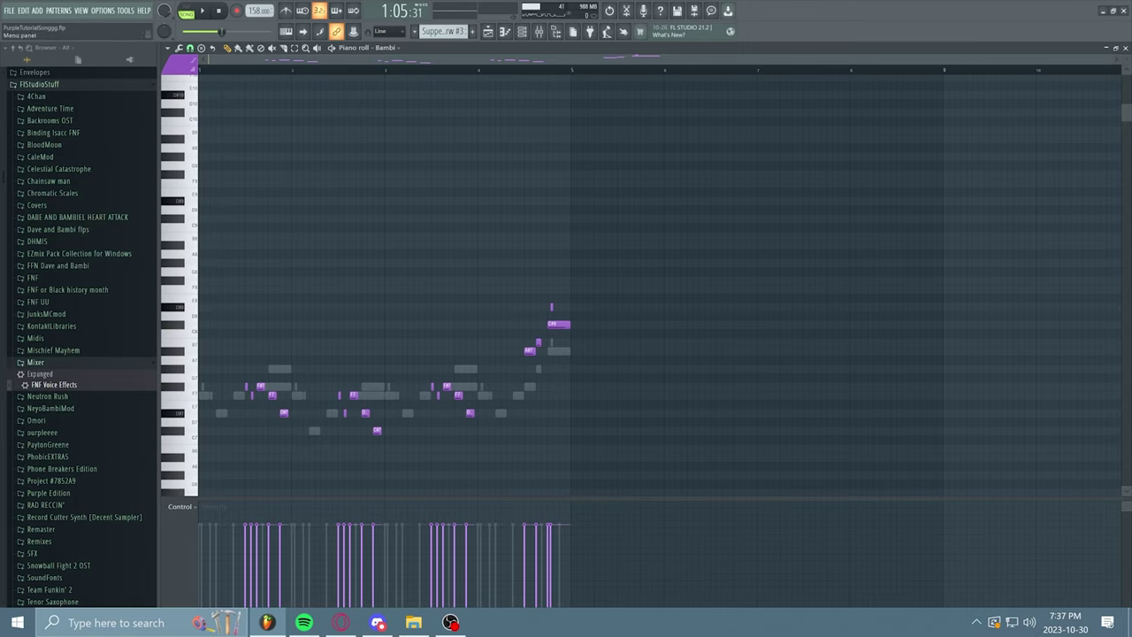
left_click(25, 11)
left_click(40, 37)
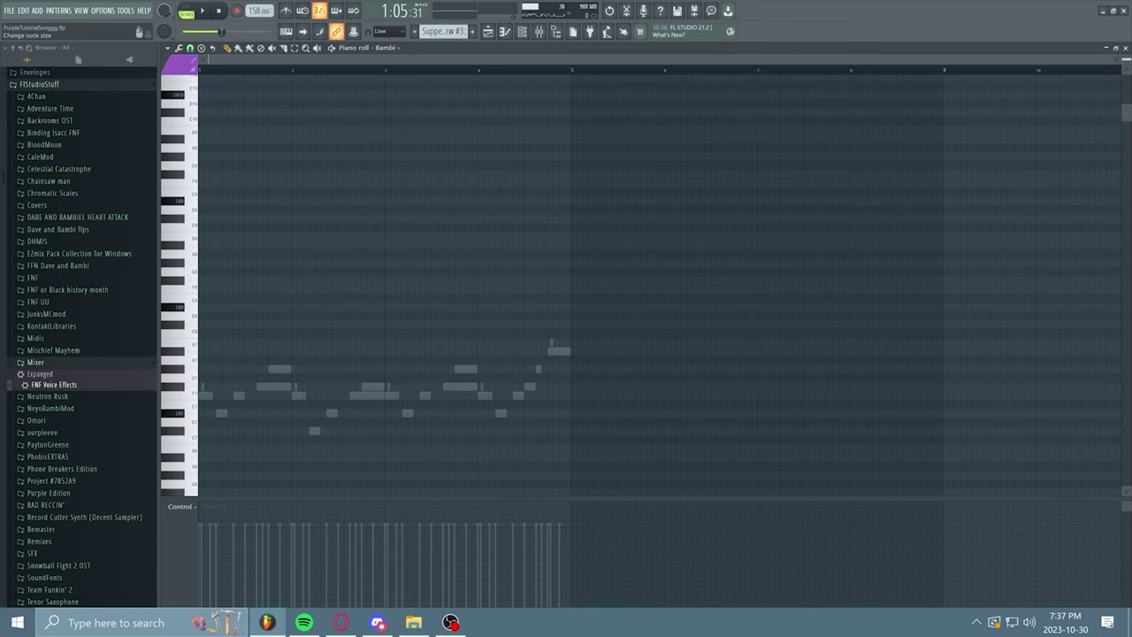
left_click(1125, 47)
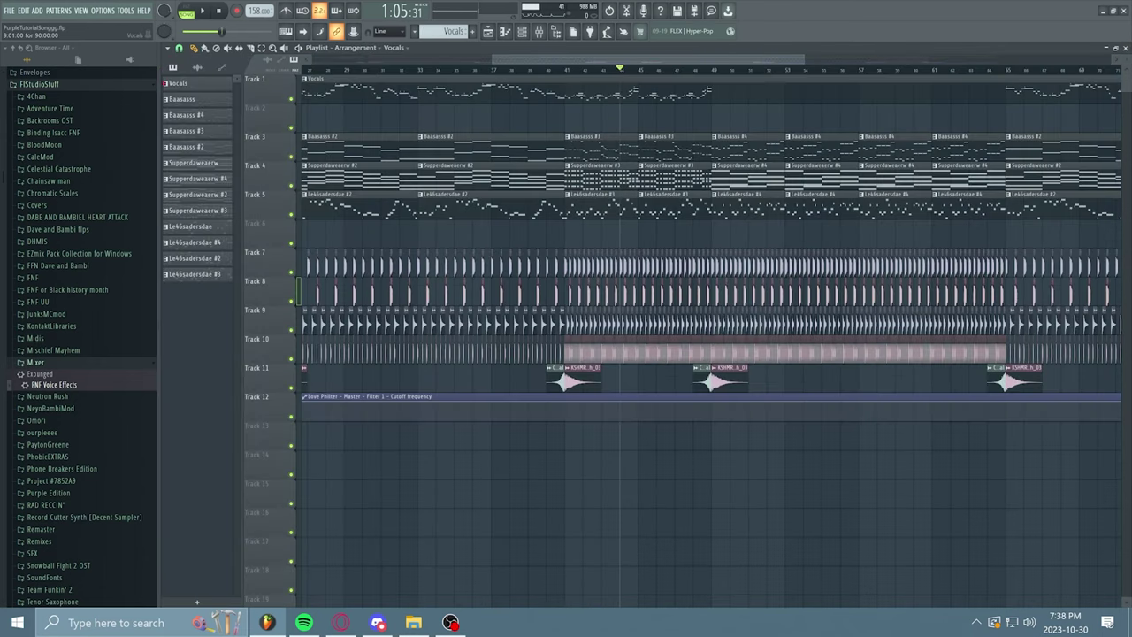
Play the arrangement from bar 41 to check the duet section's vocals against the song
left_click(561, 70)
left_click(565, 70)
key("space")
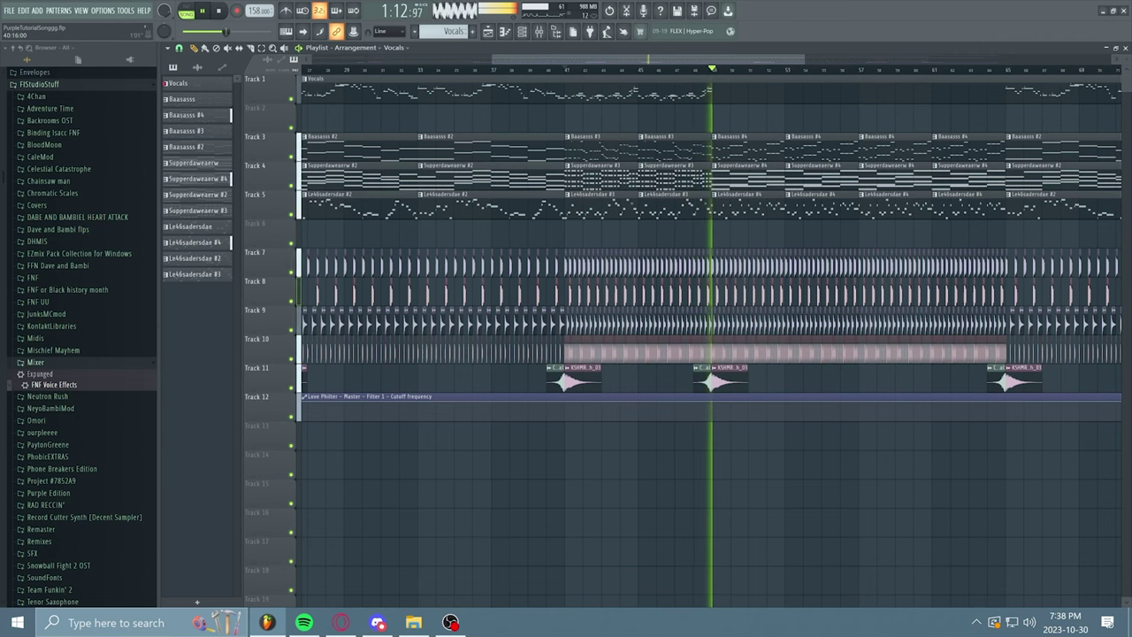
key("space")
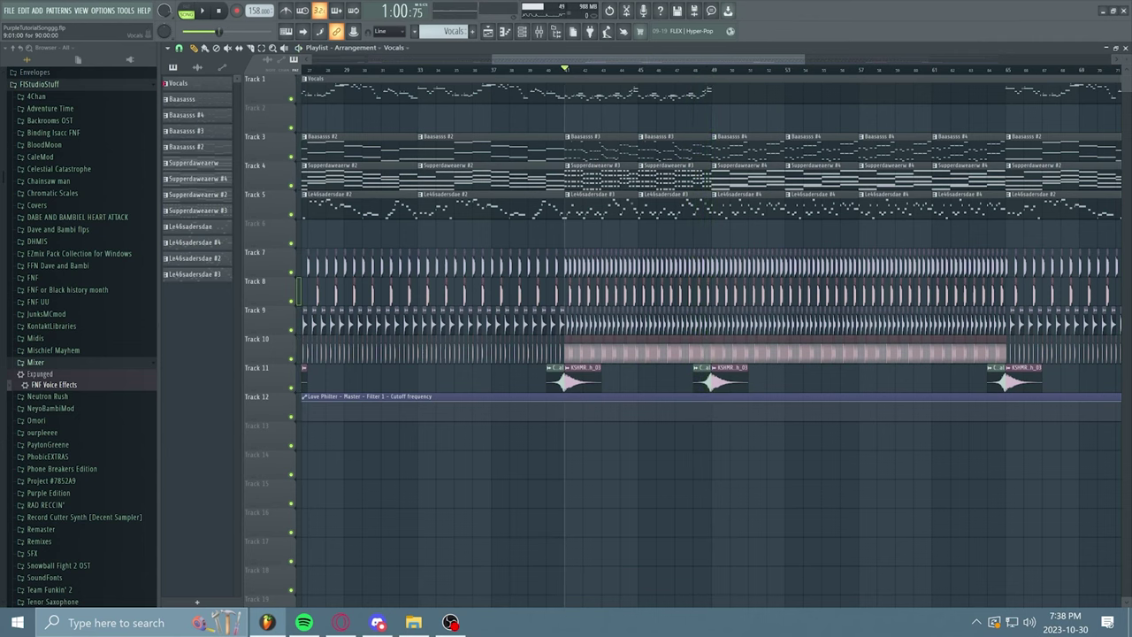
Paste the four-bar BF melody at bar 73 of the Vocals pattern
scroll(564, 292, "right", 9)
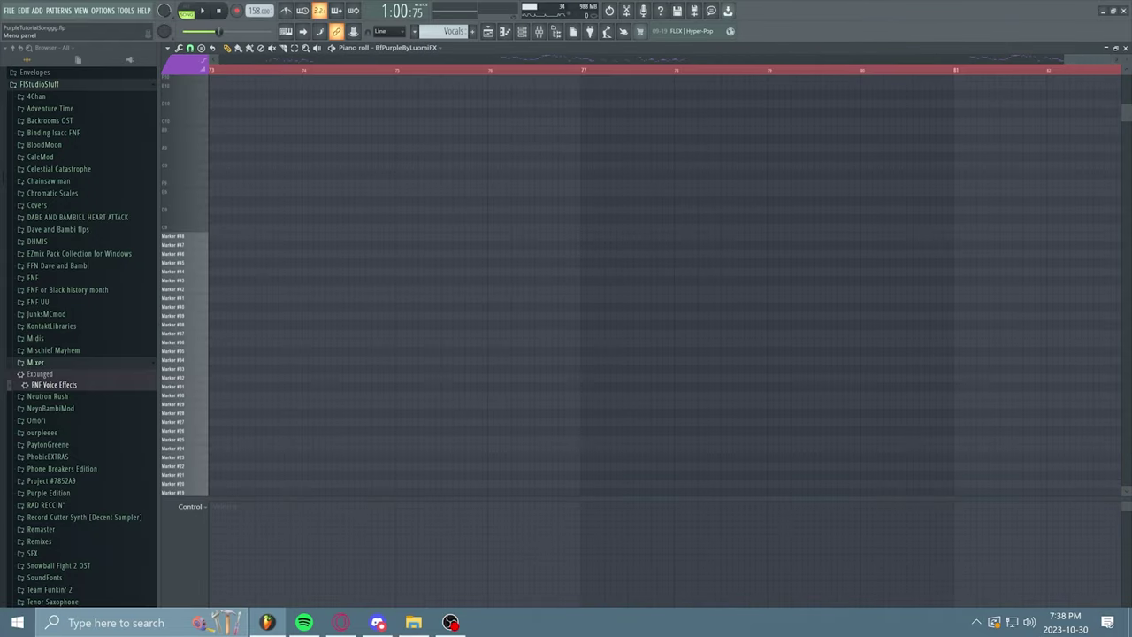
left_click(24, 10)
left_click(41, 57)
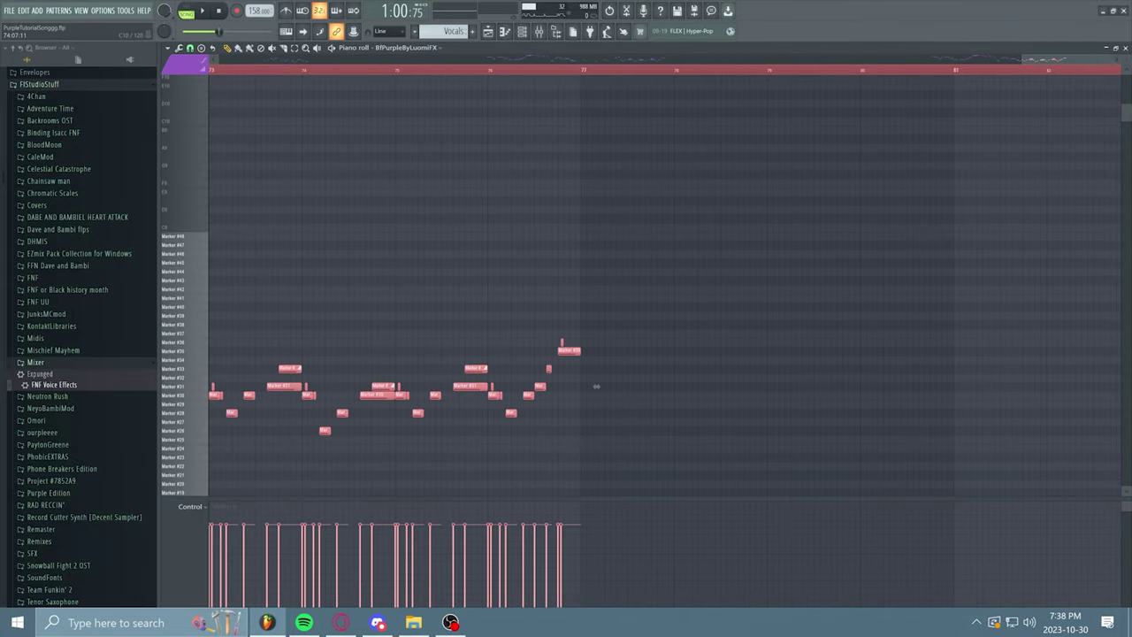
left_click(407, 47)
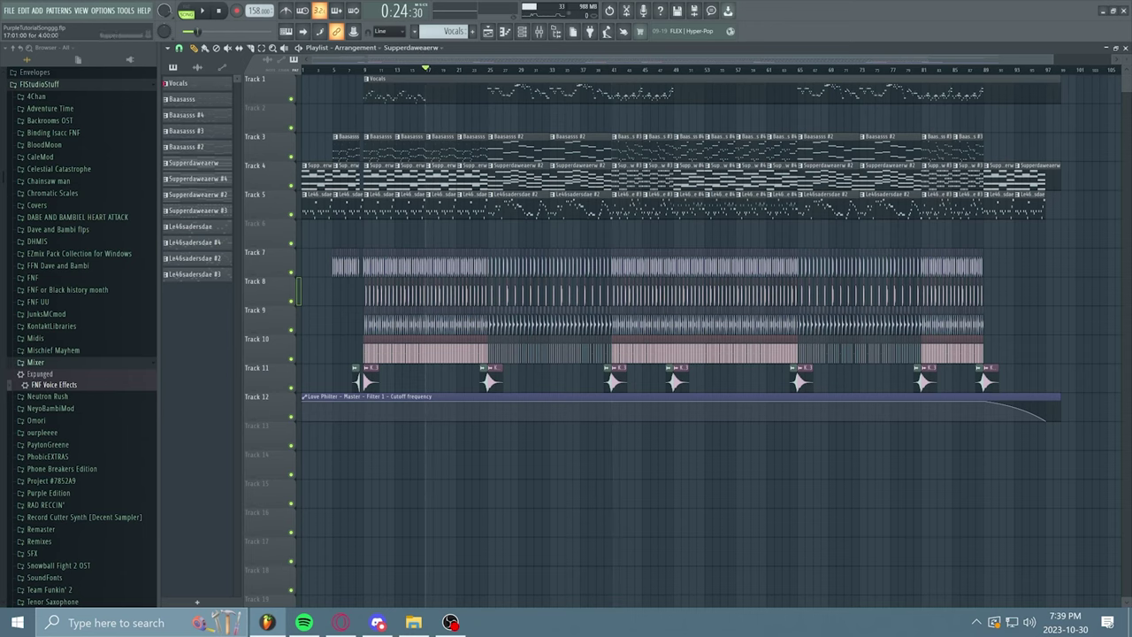
In the Supperdaweaerw pattern, write F7 with a short F#7 slide, D#7, F#7 and F7 in BF's bar 1
key("F7")
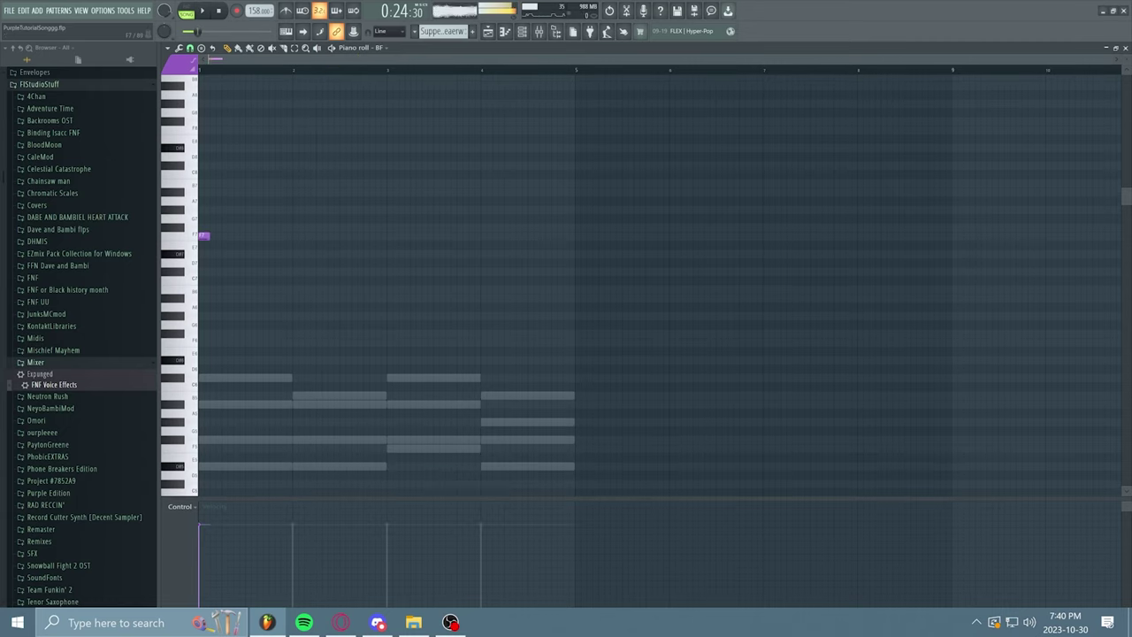
left_click(205, 227)
left_click_drag(215, 227, 205, 228)
left_click(214, 254)
left_click(226, 227)
left_click(238, 236)
Complete BF's bar 1 with a short D#7, a C#7 and an E7 each with a D#7 slide, and a closing D#7
left_click(249, 254)
left_click(260, 271)
left_click_drag(256, 253, 259, 254)
left_click(259, 254)
left_click(271, 253)
left_click(274, 245)
left_click(285, 254)
key("space")
key("space")
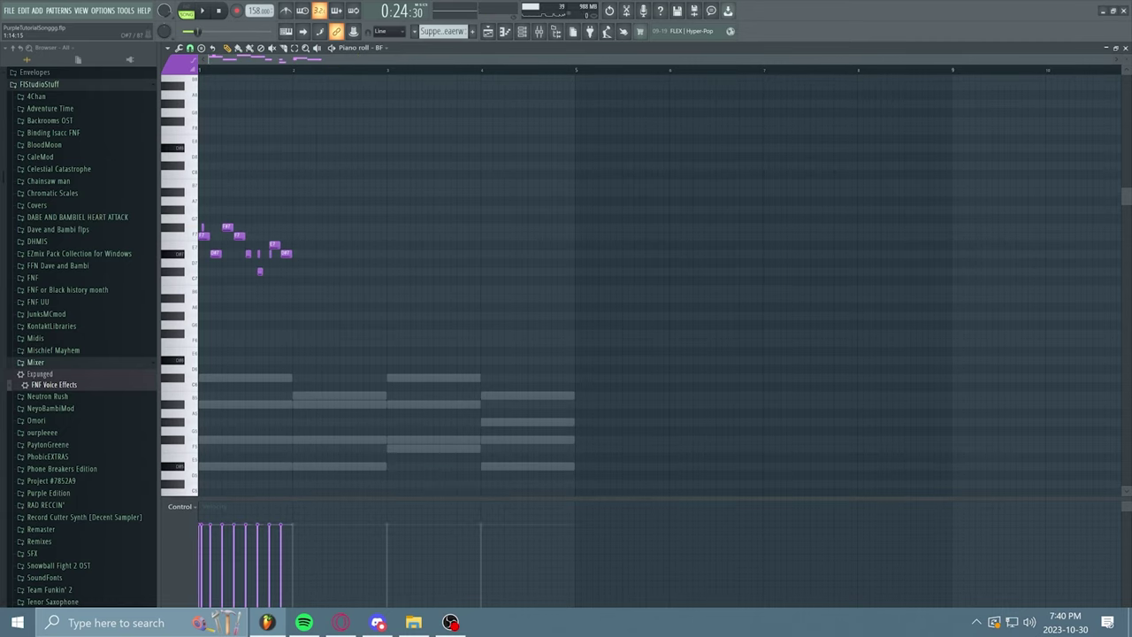
Play the bar 1 BF phrase to check it against the chords
left_click_drag(1110, 59, 571, 60)
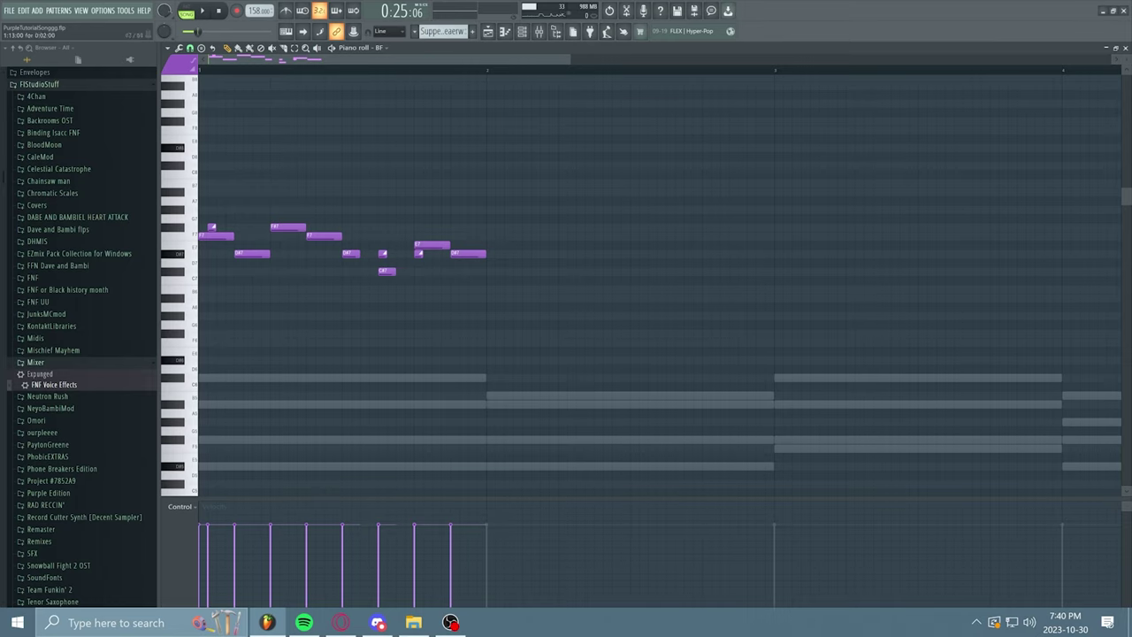
key("space")
key("space")
key("space")
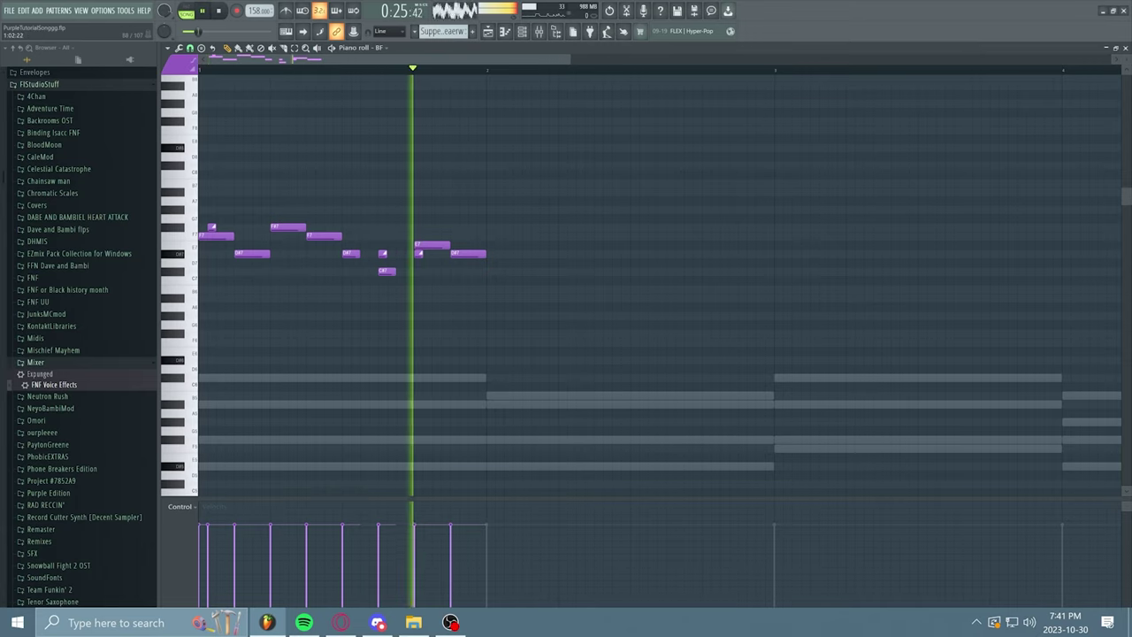
key("space")
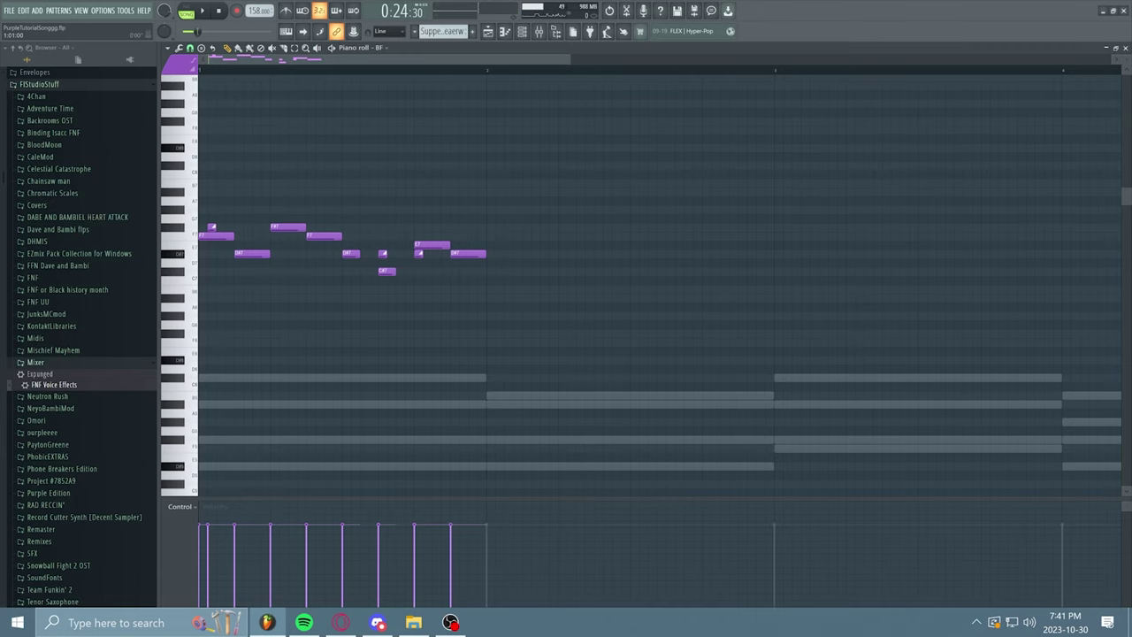
Begin BF's bar 2 with a long C#7, an F#7 leading into a longer F#7, and another C#7
scroll(654, 301, "down", 2)
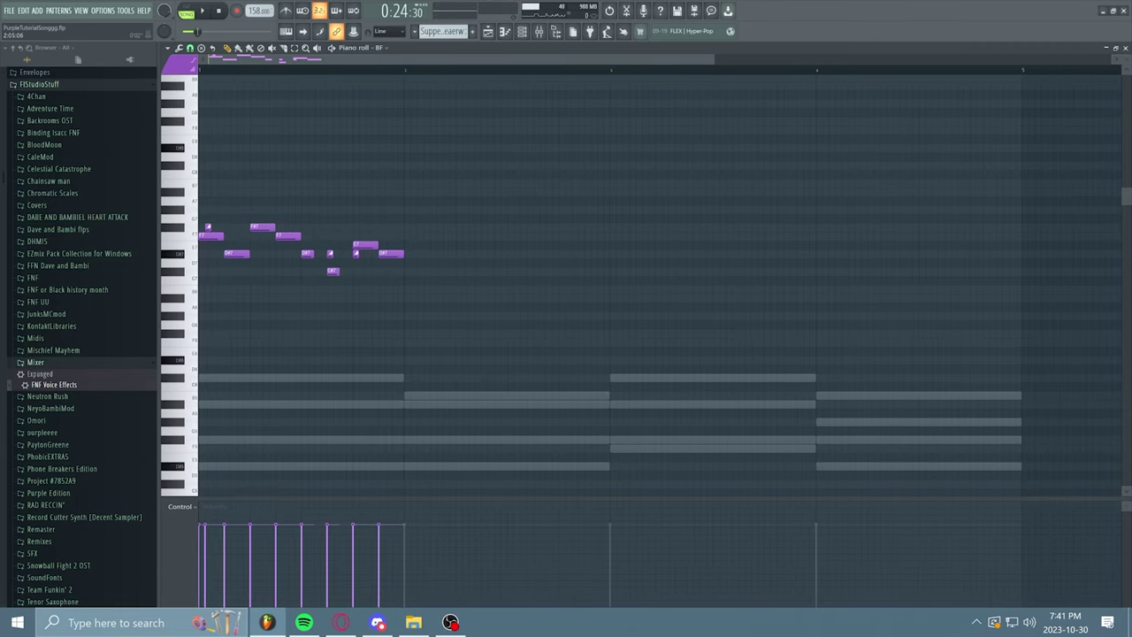
key("space")
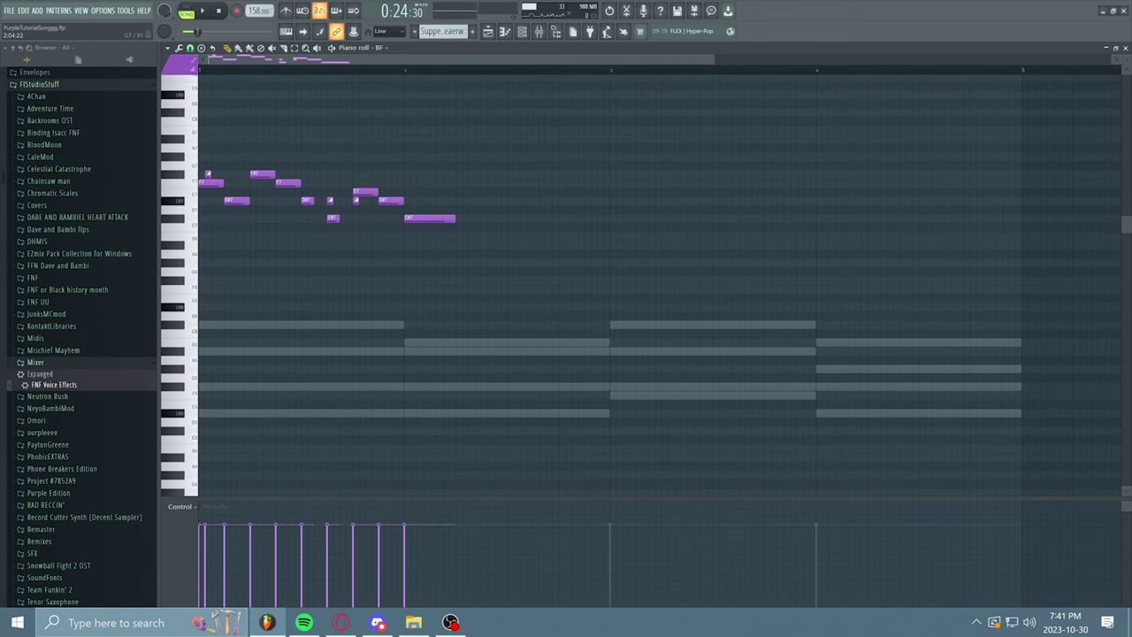
left_click(459, 175)
key("space")
key("space")
left_click(434, 175)
left_click(510, 219)
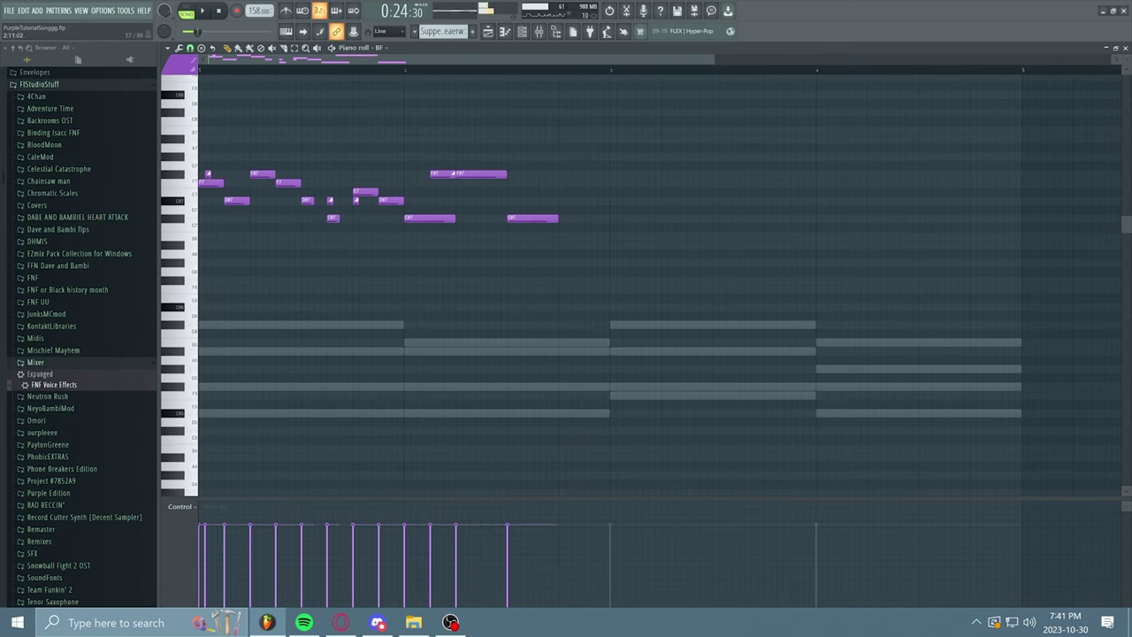
Finish BF's bar 2 with two F#7 notes and a short F7 slide over the second one
left_click(536, 174)
left_click(563, 174)
key("space")
left_click(575, 183)
Write BF's bar 3: a long G#7 with A#7 slide, two short G#7 notes, B7 with C#8 slide, A#7 and G#7
scroll(619, 266, "up", 3)
left_click(615, 289)
left_click(619, 271)
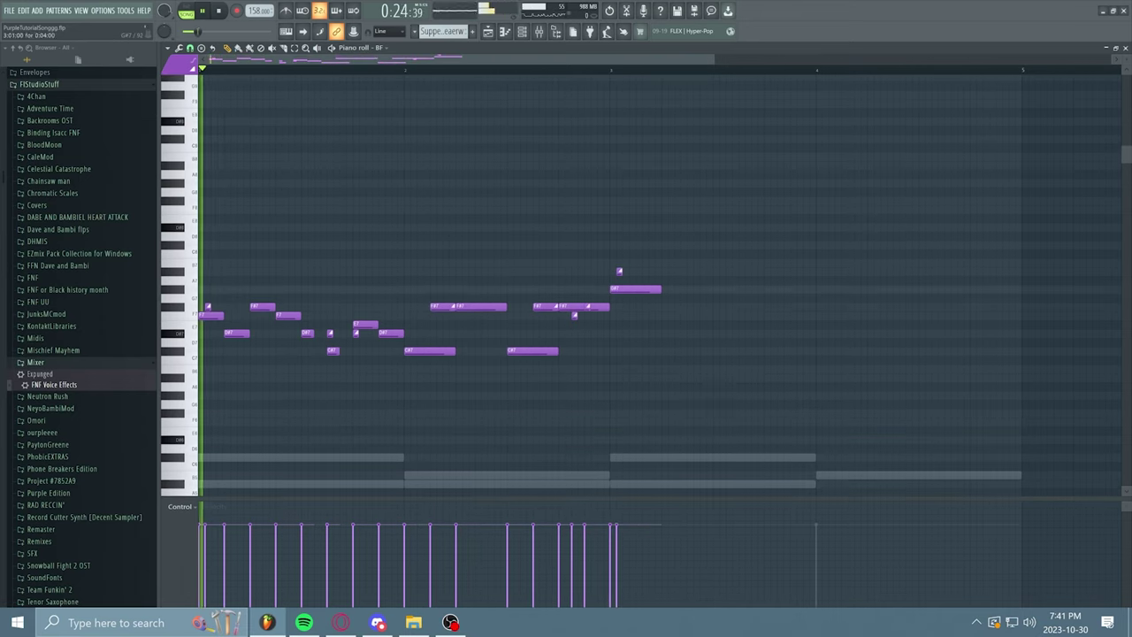
key("space")
left_click(690, 290)
left_click(703, 289)
left_click(717, 263)
key("space")
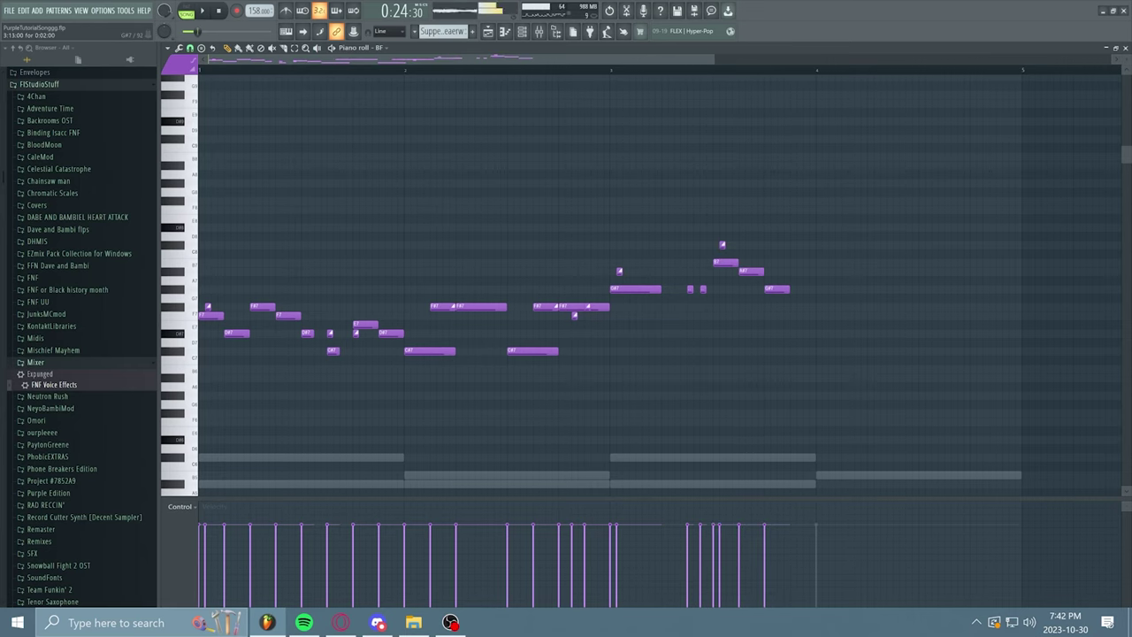
key("space")
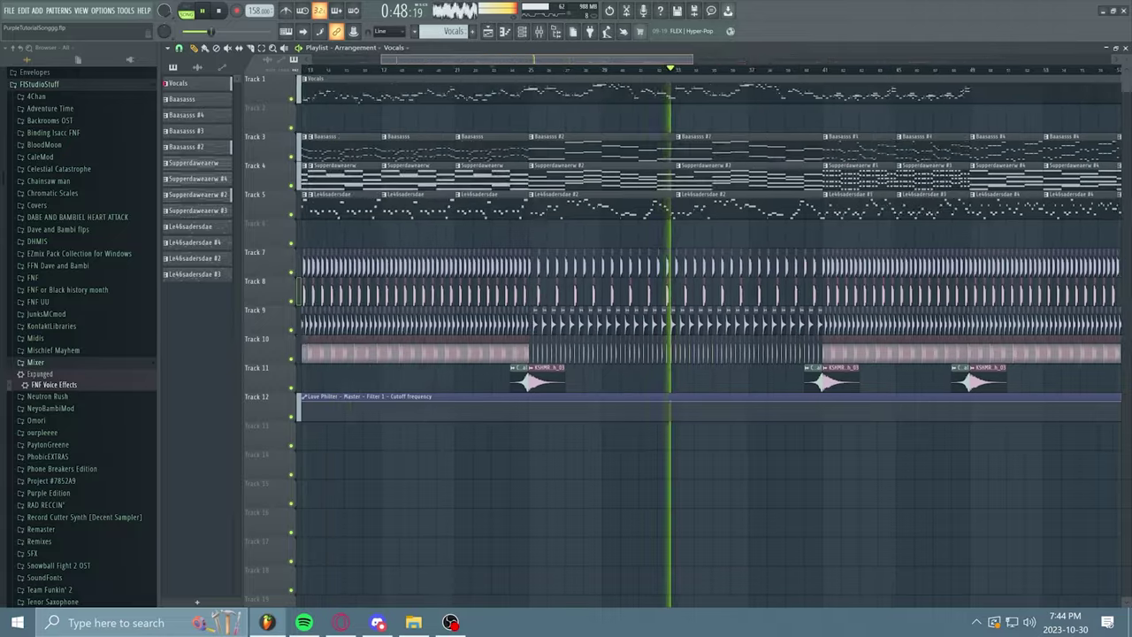
left_click(377, 622)
left_click(378, 622)
left_click(378, 621)
left_click(378, 622)
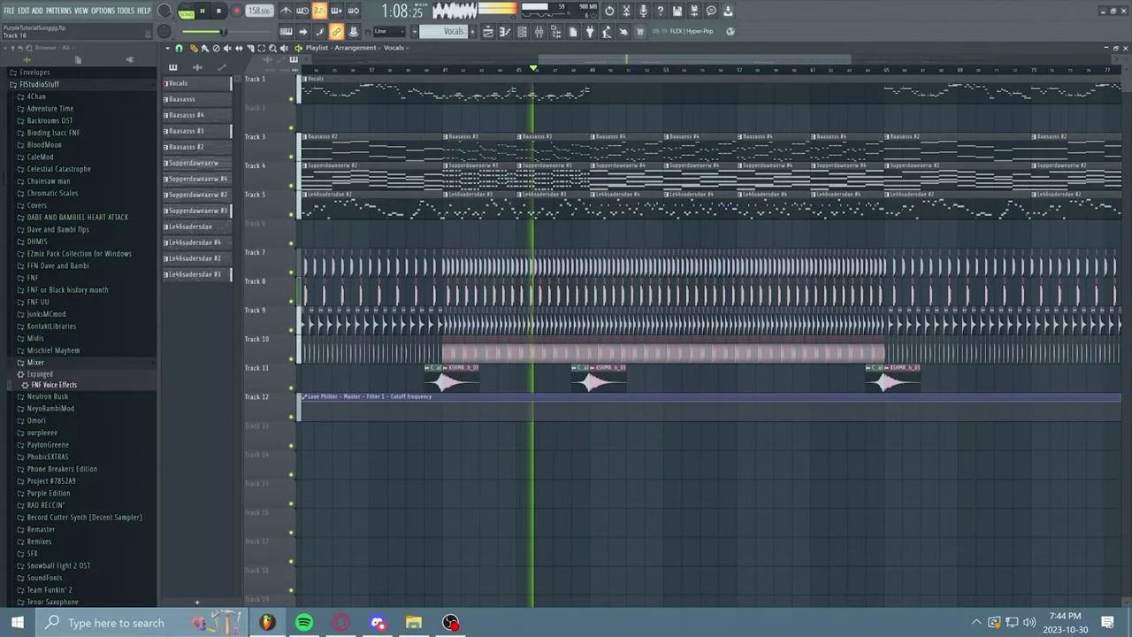
Set playback to bar 49 and write D#7, C#7, D#7, F7, F#7 and G#7 in BF's bar 1 of Supperdaweaerw #4
key("space")
left_click(590, 69)
left_click(626, 177)
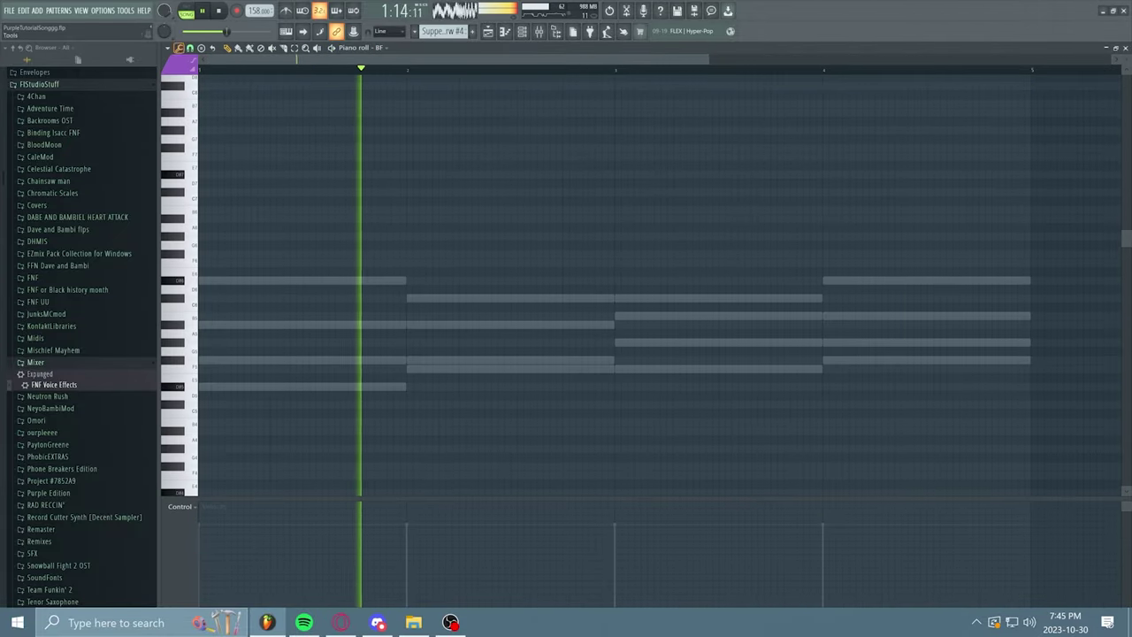
scroll(354, 266, "up", 3)
left_click(306, 263)
left_click(312, 254)
left_click(359, 236)
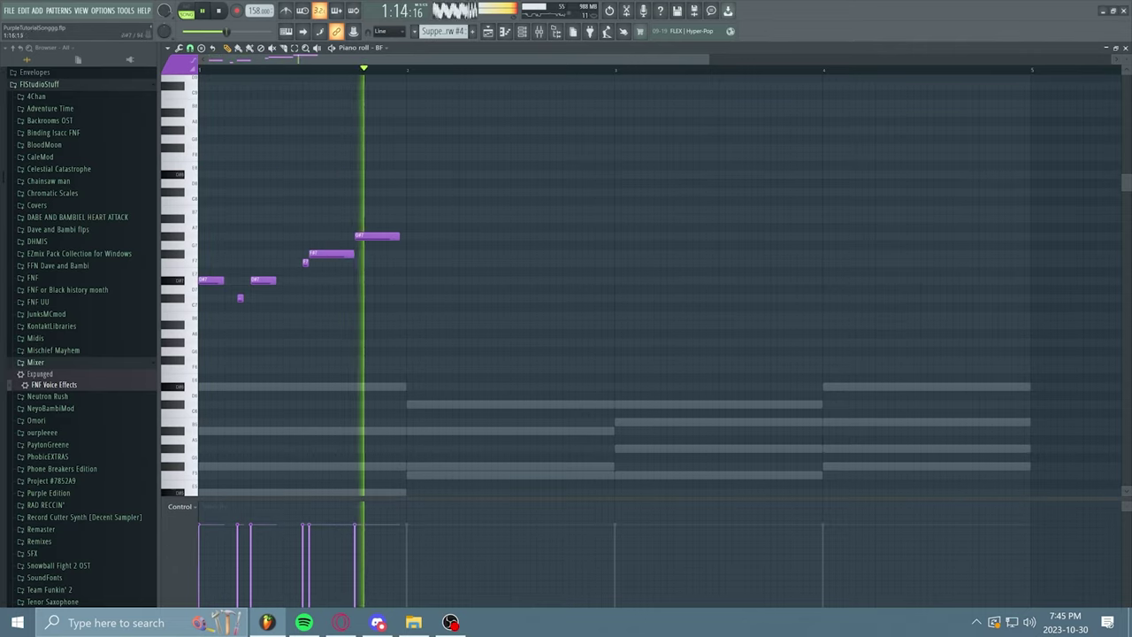
Write C#8, A#7, G#7, F#7, A#7, G#7, D#7, a short C#7 and a long C#7 in BF's bar 2
left_click(412, 192)
left_click(425, 218)
left_click(438, 236)
left_click(452, 253)
left_click(491, 281)
left_click(504, 298)
left_click(518, 298)
left_click_drag(534, 299, 614, 298)
scroll(566, 283, "down", 3)
key("space")
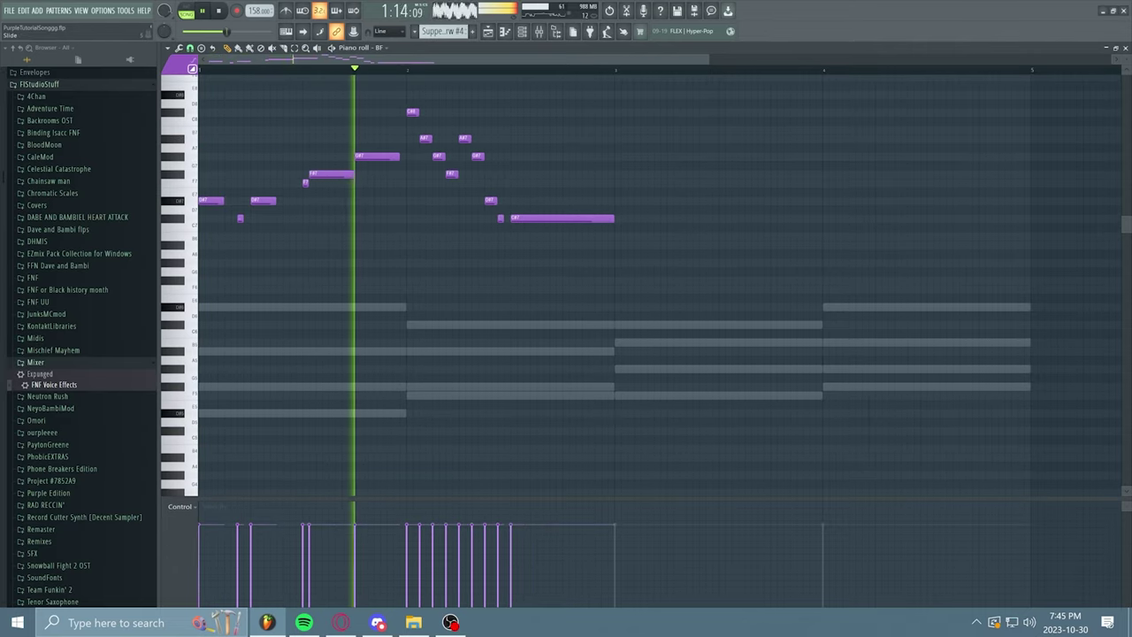
Rework the end of BF's bar 2 to an F#7 followed by a long F7 with slides
key("space")
left_click_drag(549, 219, 548, 201)
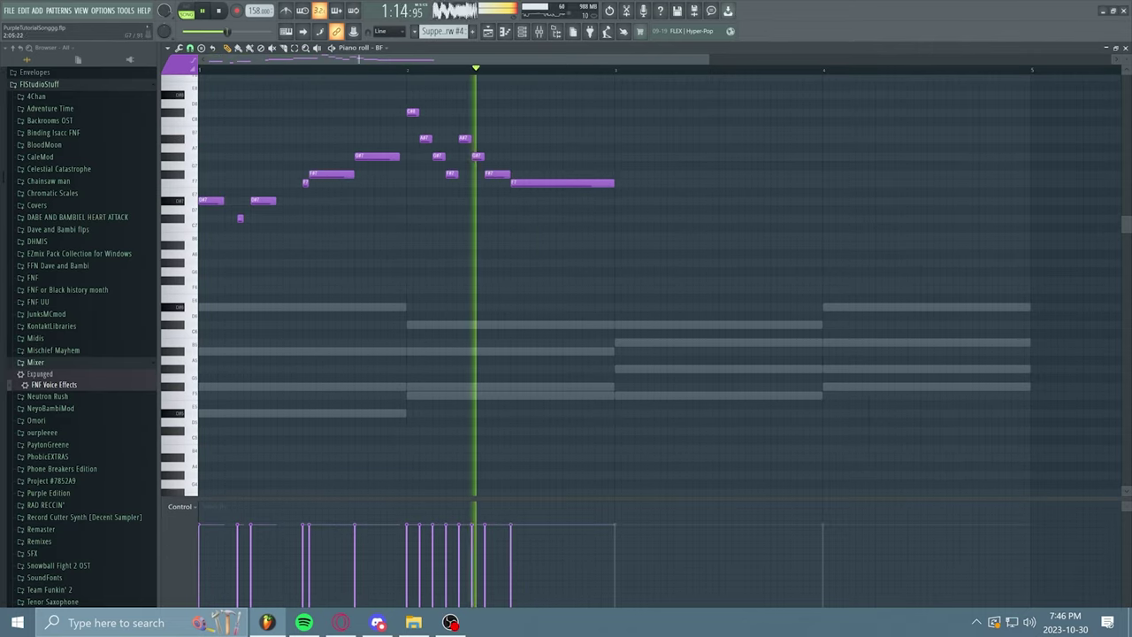
scroll(619, 283, "up", 2)
key("space")
Write G#7, a short F#7, G#7, a short A#7, B7, A#7, G#7 and F#7 in BF's bar 3
left_click(619, 210)
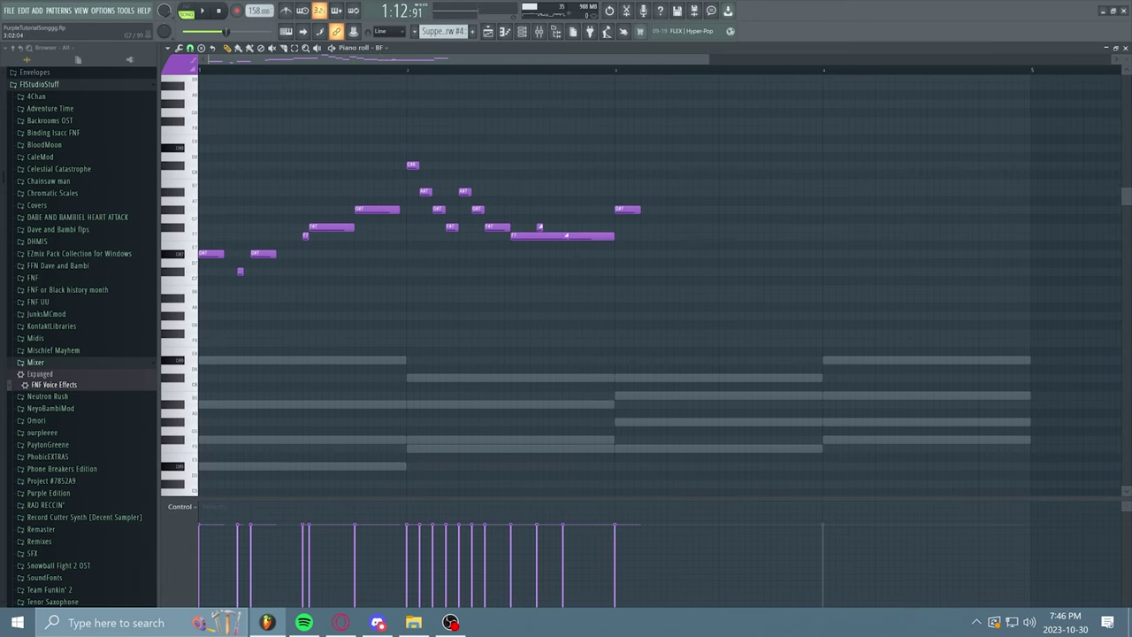
left_click(656, 227)
left_click(671, 210)
key("space")
key("space")
left_click(722, 192)
left_click(729, 183)
left_click_drag(731, 184, 744, 183)
left_click(750, 192)
left_click(777, 209)
Start BF's bar 4 with short D#8 and F#8 notes
scroll(637, 283, "right", 3)
scroll(637, 283, "up", 2)
left_click(640, 200)
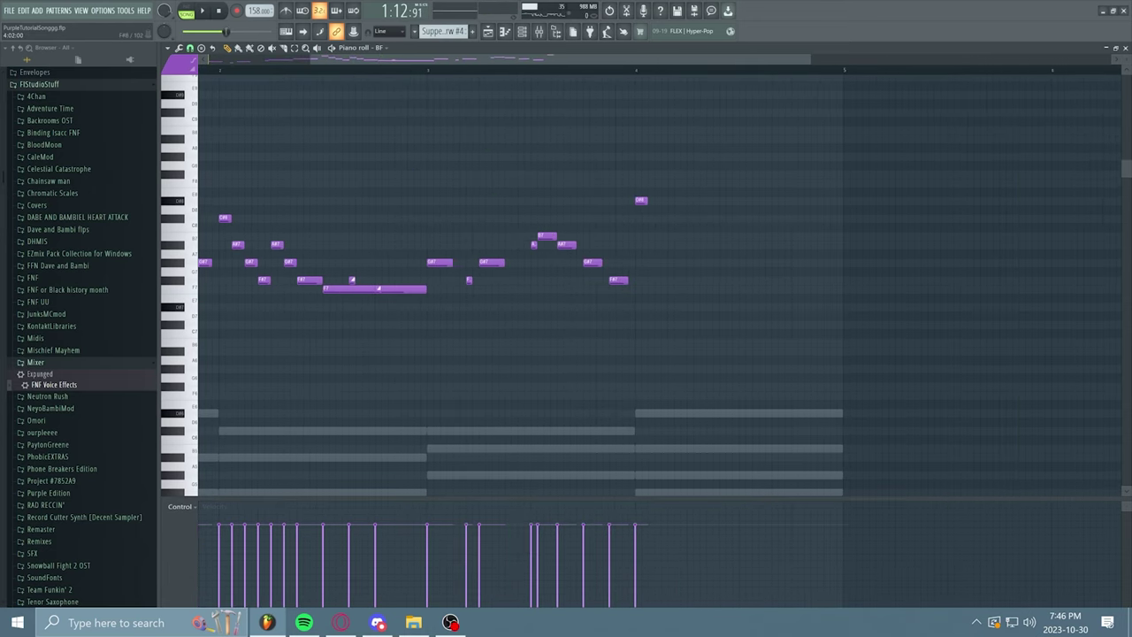
left_click(654, 174)
scroll(672, 283, "down", 3)
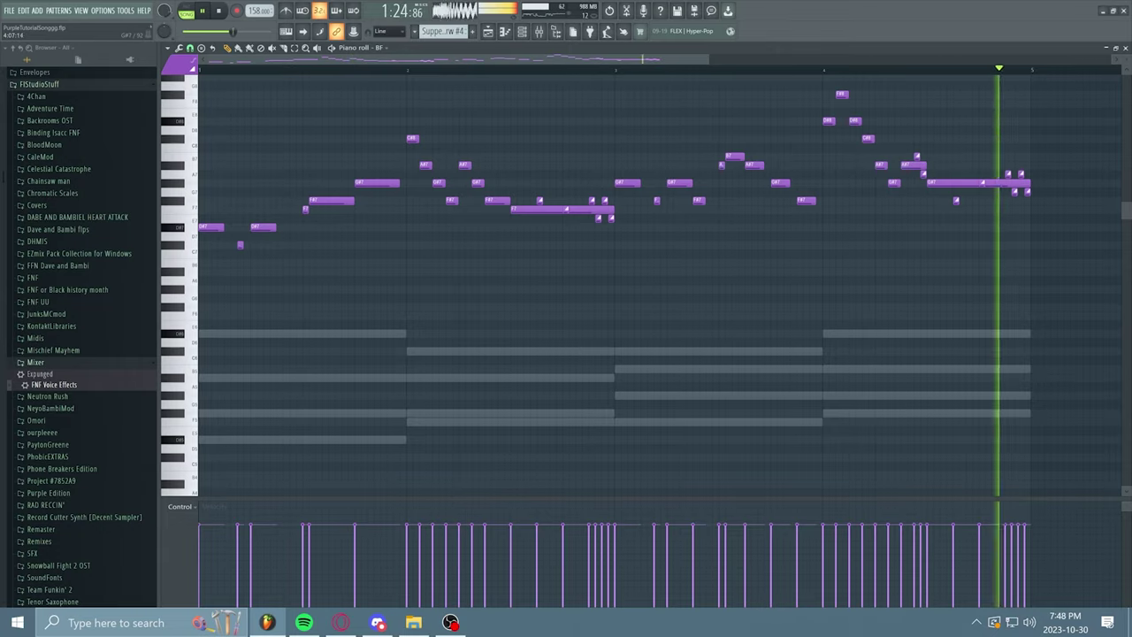
Cut the BF melody from Supperdaweaerw #4 and paste it at bar 41 of the Vocals pattern
key("ctrl+x")
key("space")
key("Down")
key("ctrl+v")
key("Down")
key("ctrl+v")
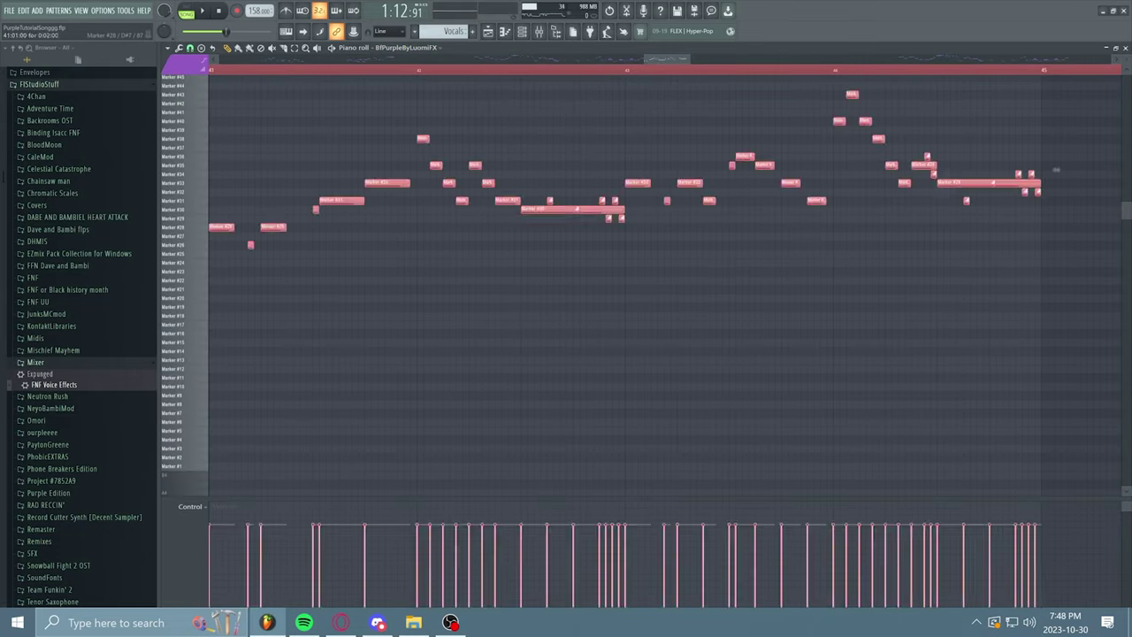
Play the new BF section in the playlist, and open a following Supperdaweaerw #4 clip for the Bambi notes
key("F5")
key("space")
scroll(708, 455, "right", 2)
key("space")
double_click(584, 179)
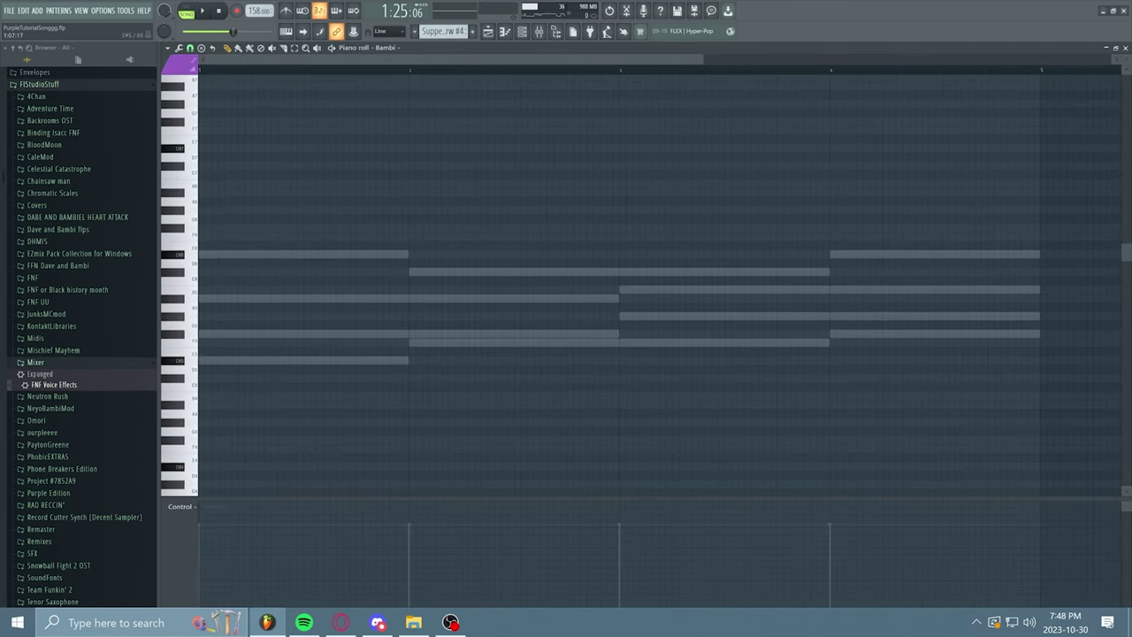
Write the notes D#7, F#7, F7, F#7, G#7 and F#7 in Bambi's bar 1
scroll(637, 283, "up", 2)
left_click(202, 201)
left_click(218, 174)
left_click(230, 183)
left_click(244, 174)
left_click(256, 156)
left_click(283, 175)
End Bambi's bar 1 with a long C#8 carrying a short D#8 slide
scroll(300, 159, "up", 1)
left_click(310, 139)
mouse_move(315, 139)
left_mouse_down()
mouse_move(408, 139)
mouse_move(317, 121)
left_mouse_up()
left_click(313, 121)
left_click(387, 47)
left_click(424, 253)
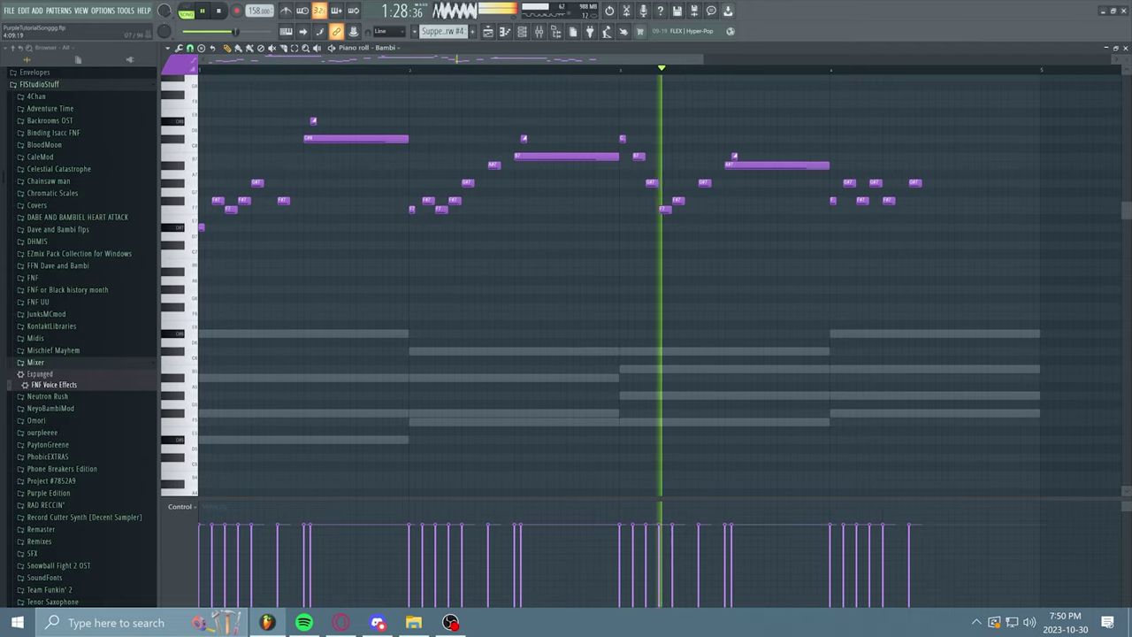
Copy Bambi's four-bar melody into the BF channel, starting half a bar later as an echo
left_click(22, 10)
left_click(22, 10)
key("ctrl+v")
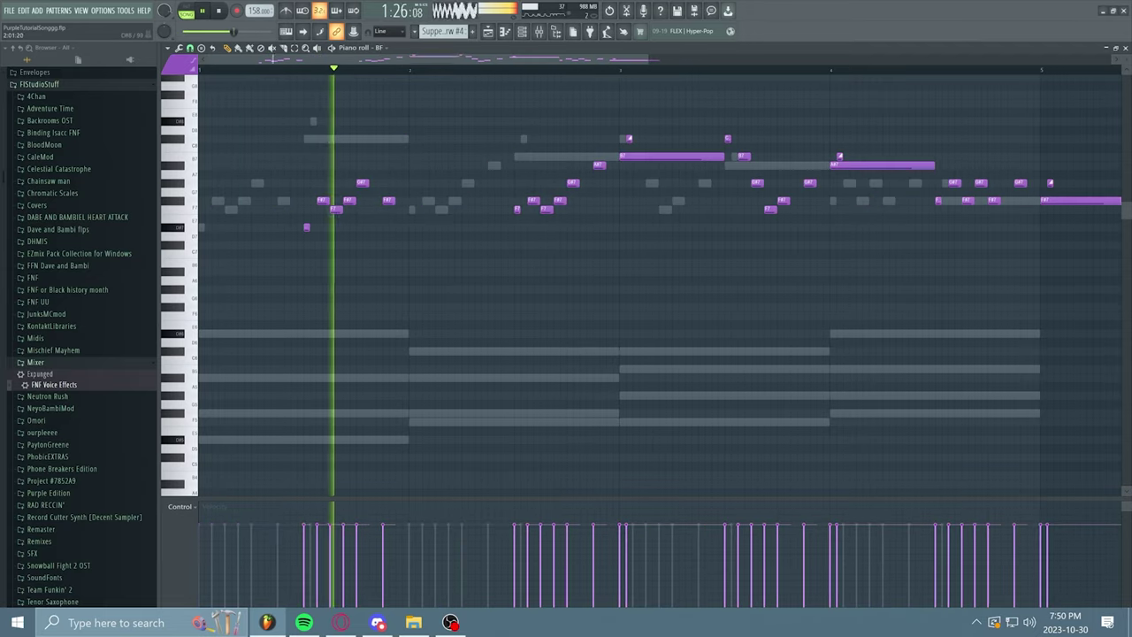
key("Delete")
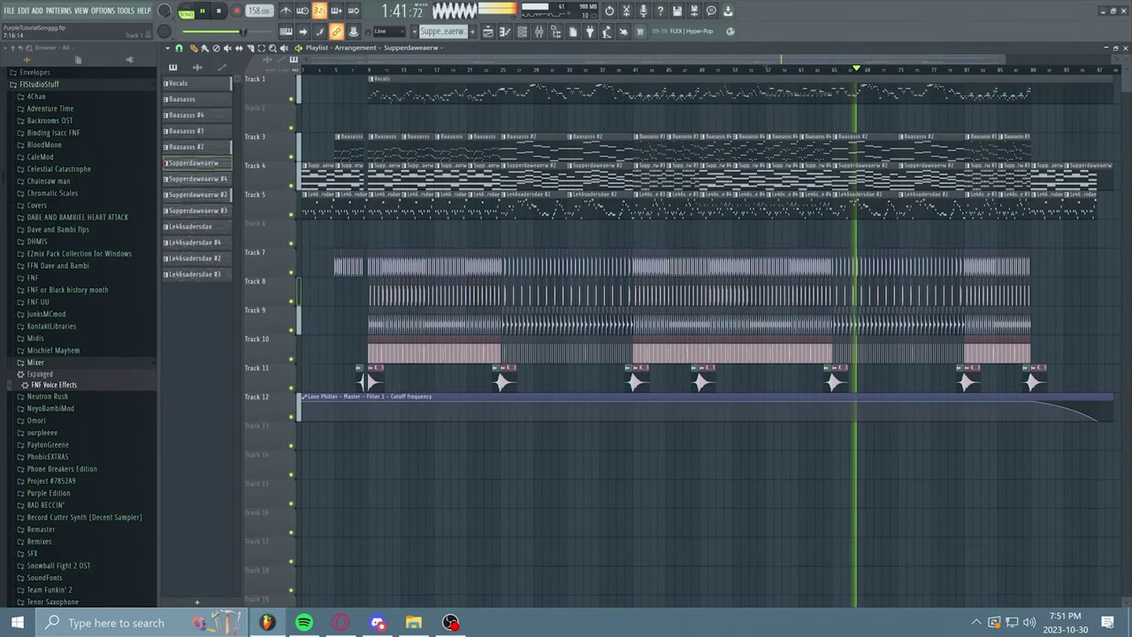
Play the arrangement through to its end to review the vocals together with the instruments and drums
key("space")
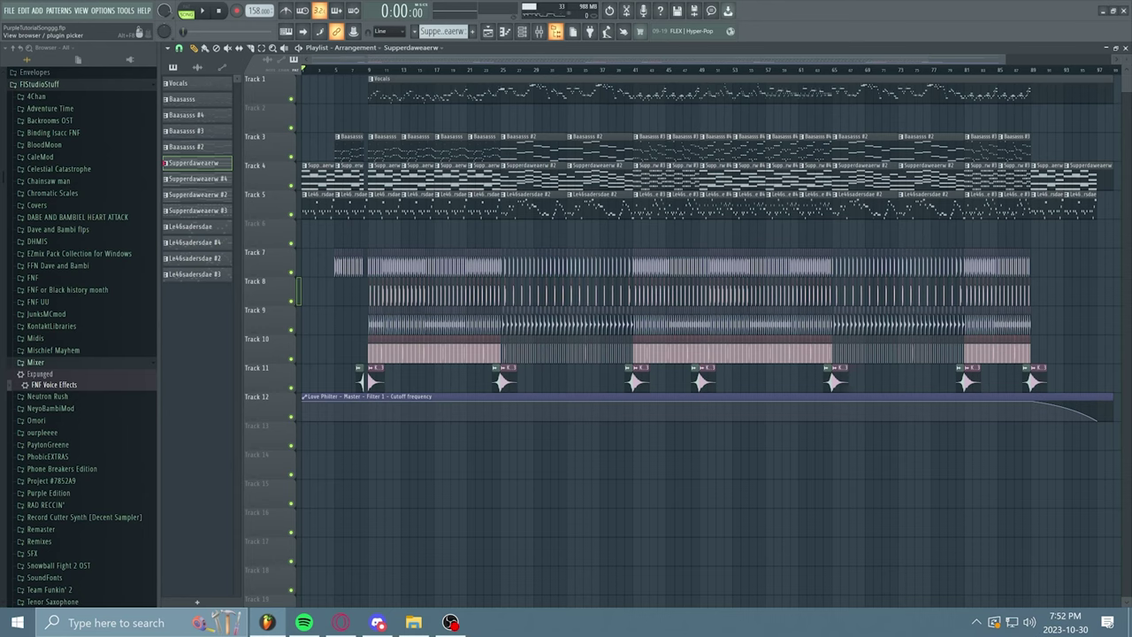
key("space")
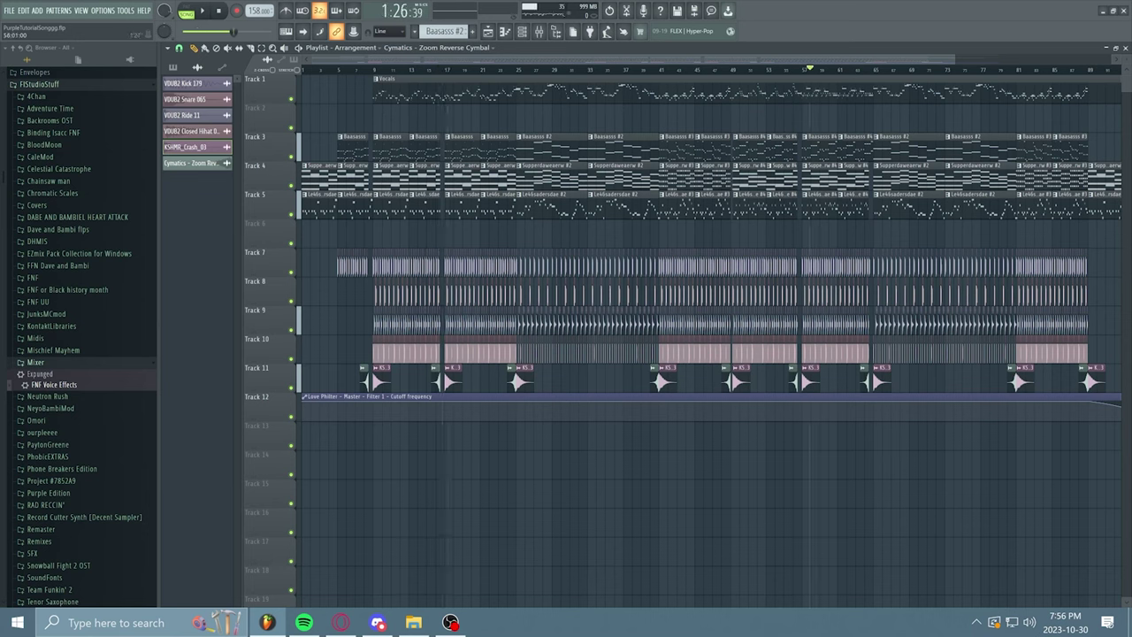
key("space")
scroll(681, 59, "down", 2)
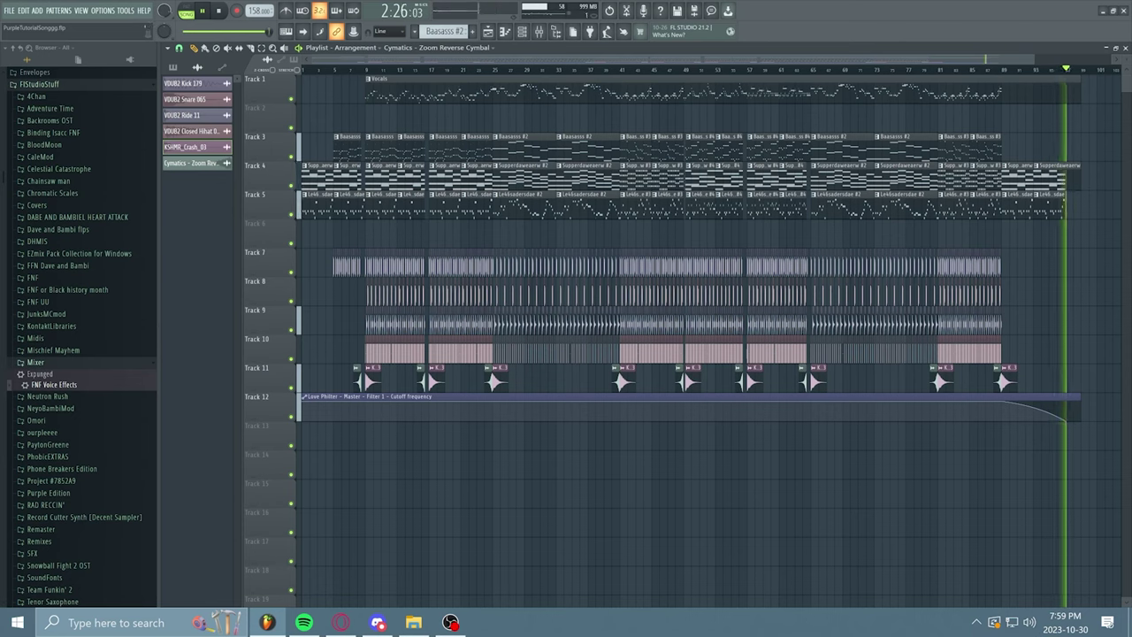
key("space")
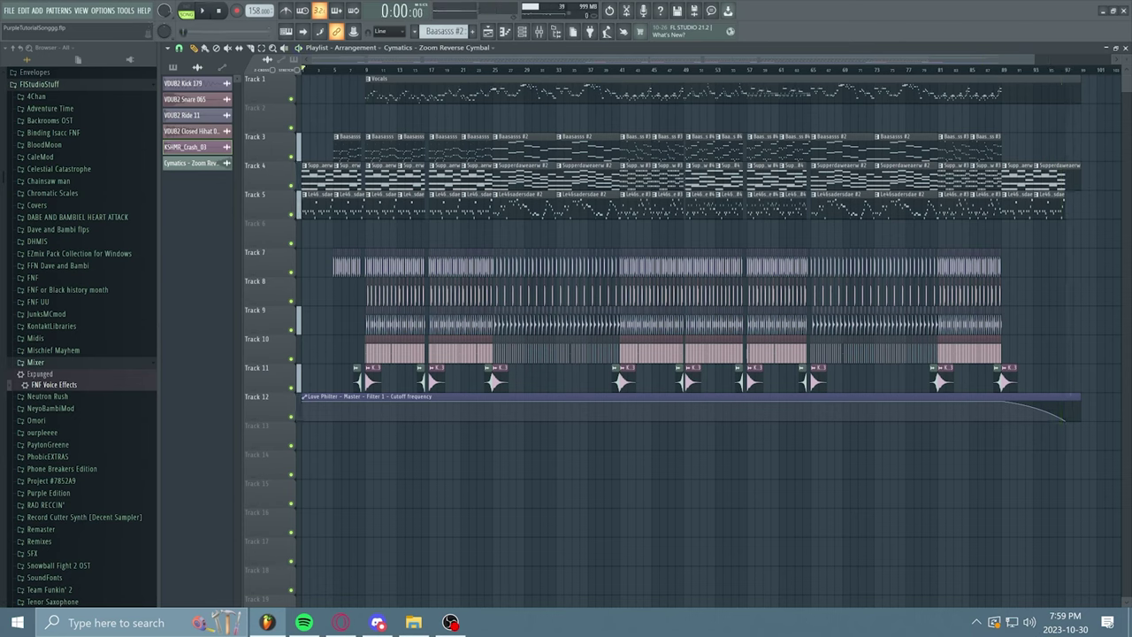